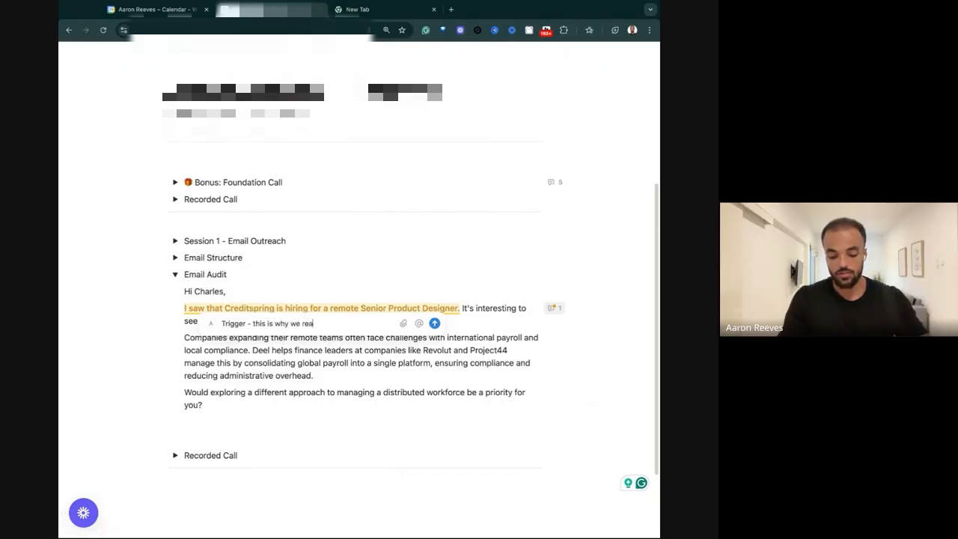
Post the comment "Trigger - this is why we reaching out" on the email's Creditspring hiring sentence.
key("Return")
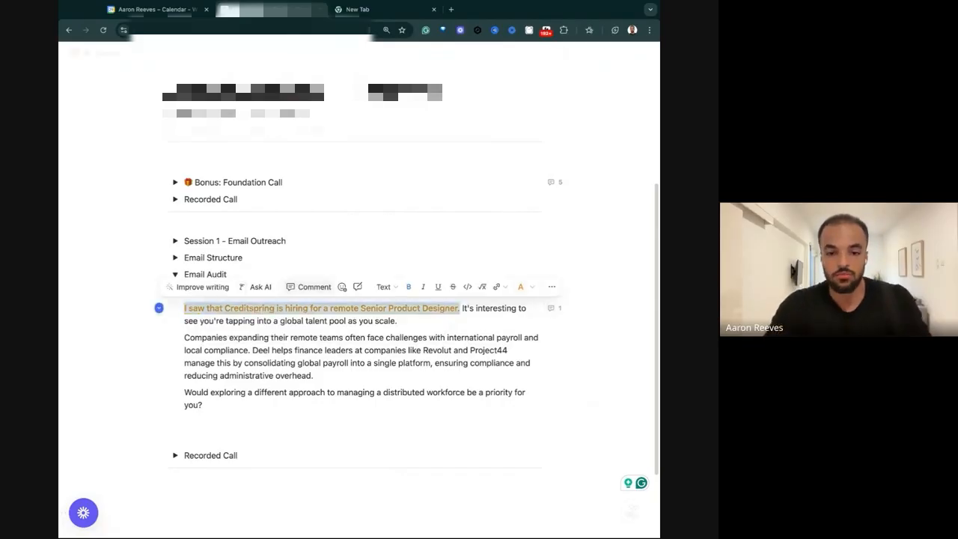
left_click(207, 287)
left_click(210, 308)
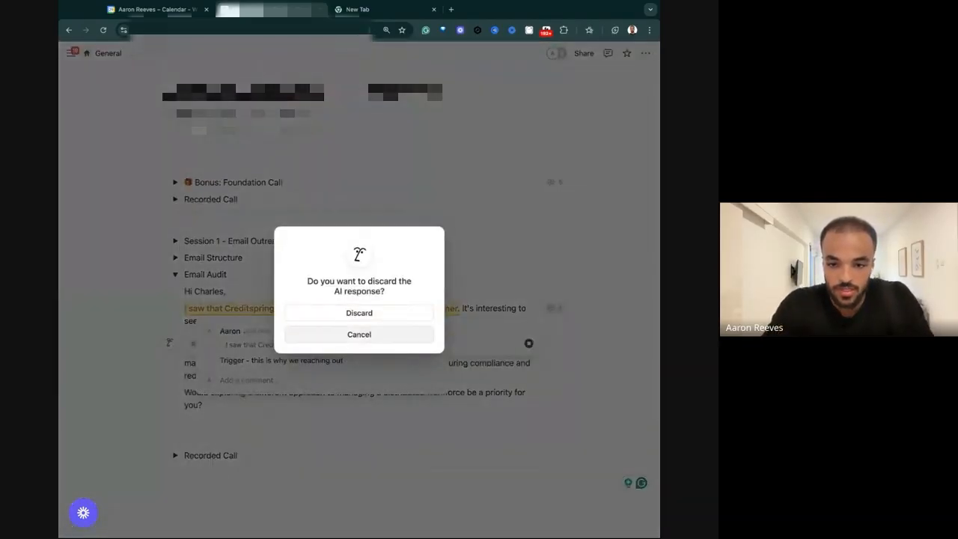
left_click(359, 334)
key("Escape")
key("Escape")
left_click(359, 313)
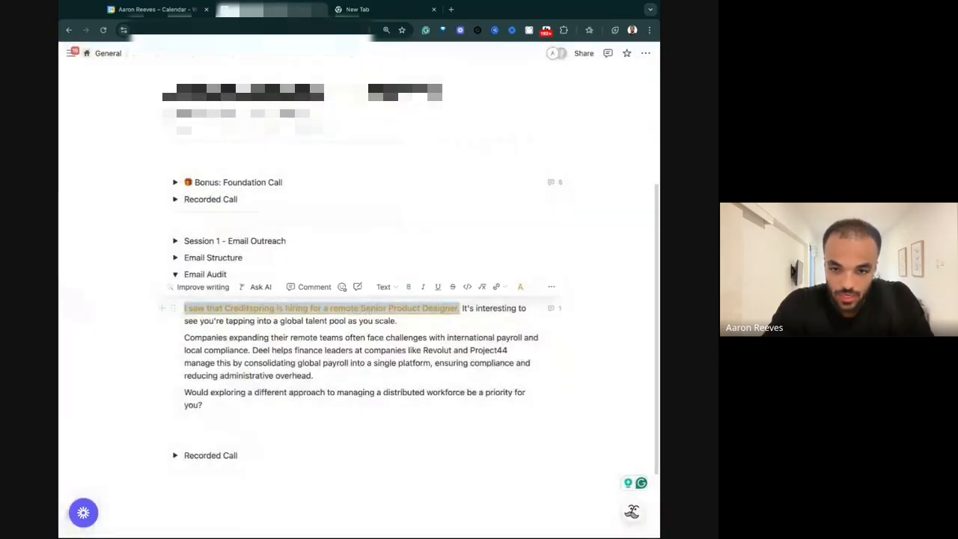
Reply in the hiring sentence's comment thread with the note starting "When we build in sequences, we probably won't be able to do this for every account".
left_click(333, 307)
left_click_drag(324, 308, 459, 308)
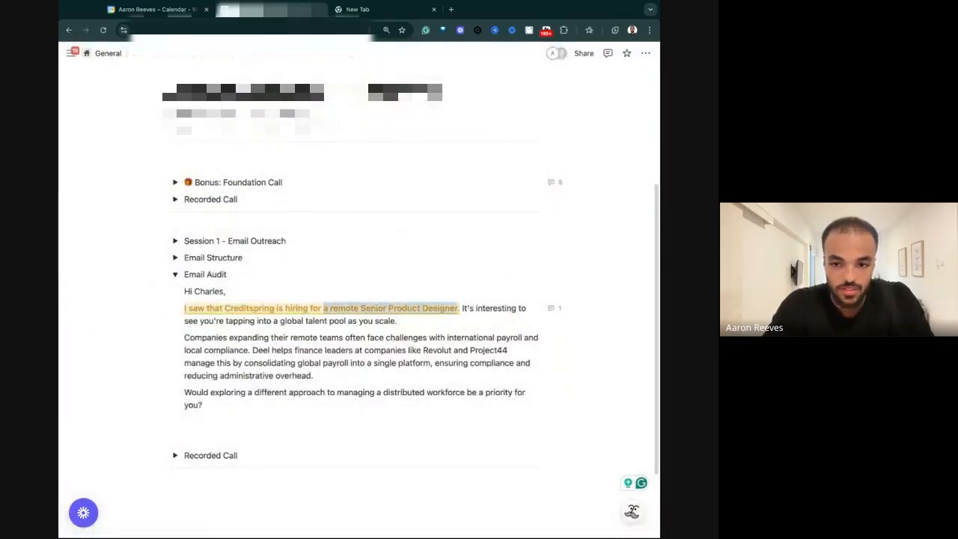
left_click(554, 308)
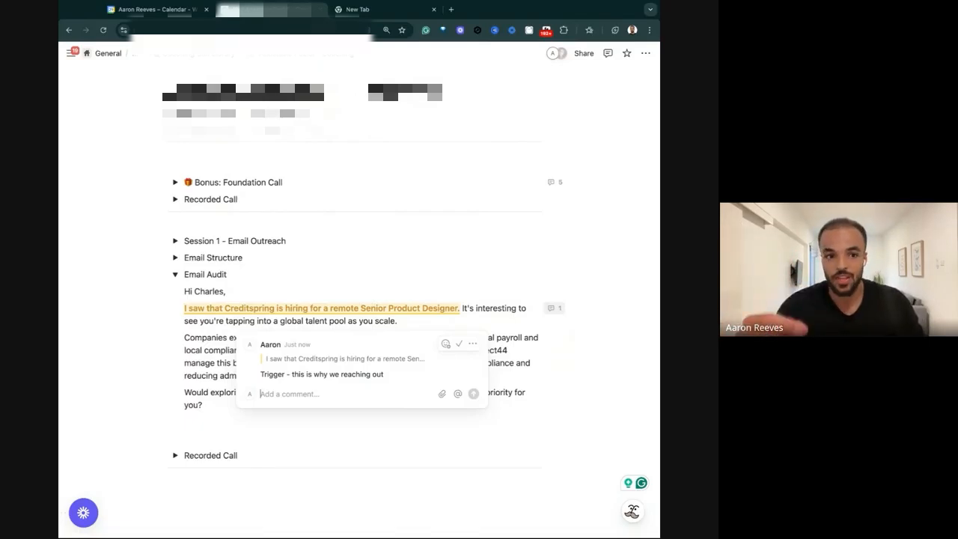
type("When we build in sequences, we probably won't be able to do this for every account of course because we don't have the leverage because there's so many accounts to go after. We can't do this but for our top accounts for the big accounts, this is incredible because it shows it's only for that prospect, it's only for them")
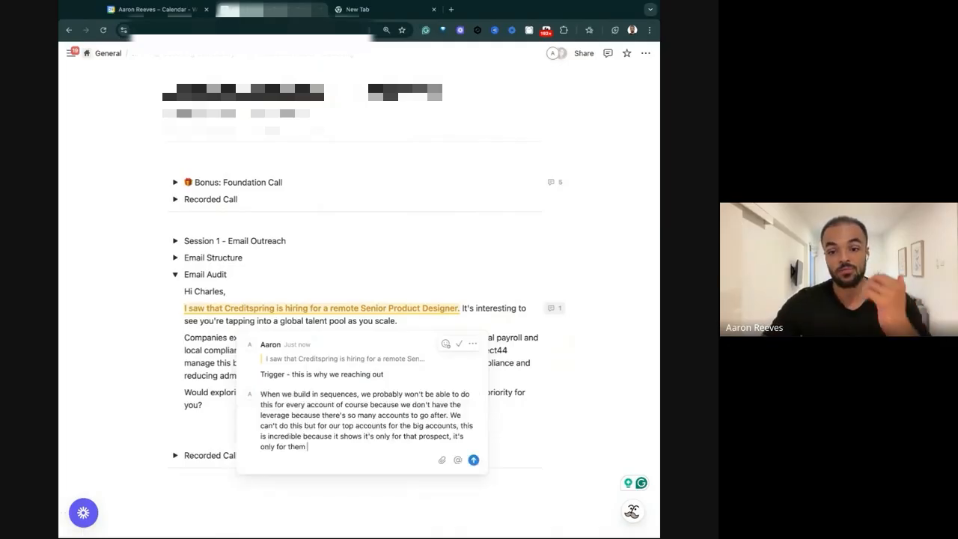
left_click(473, 460)
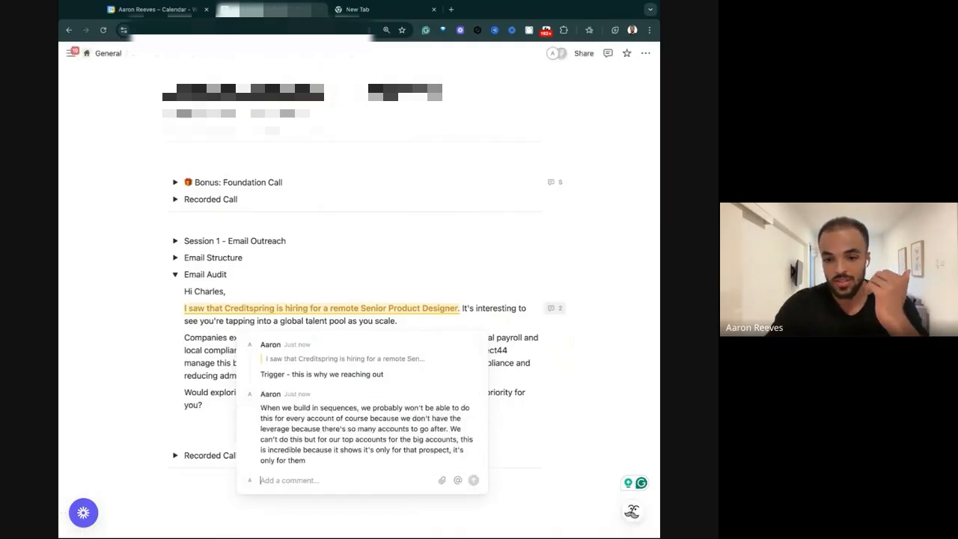
Colour the sentence "It's interesting to see you're tapping into a global talent pool as you scale." purple.
left_click(463, 310)
left_click_drag(461, 308, 398, 321)
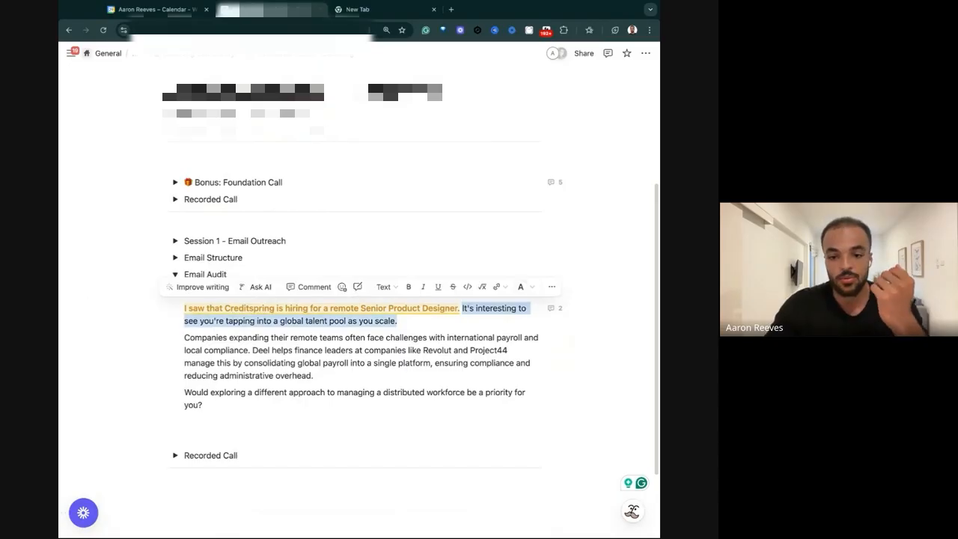
left_click(521, 286)
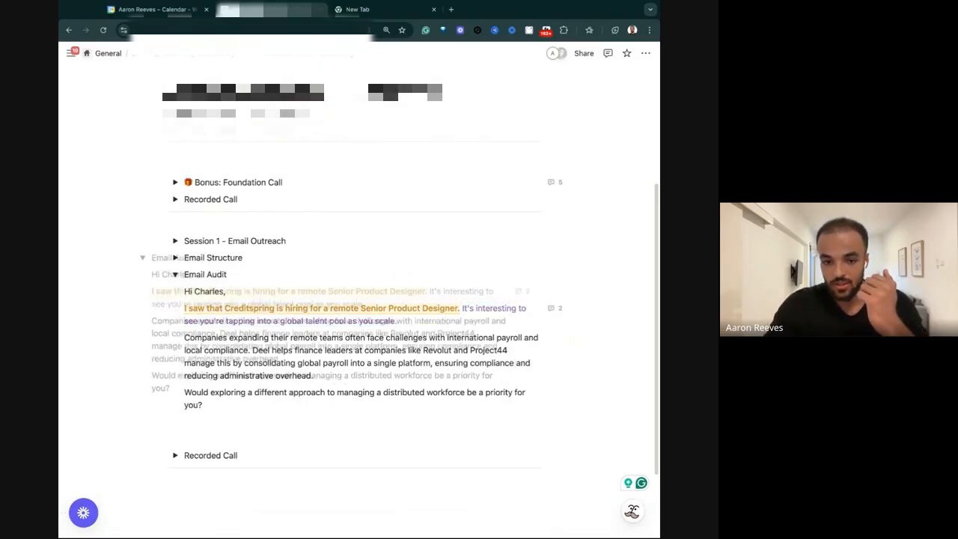
Duplicate the whole audited email, from greeting to closing question, below the original inside the Email Audit section.
left_click_drag(204, 405, 184, 291)
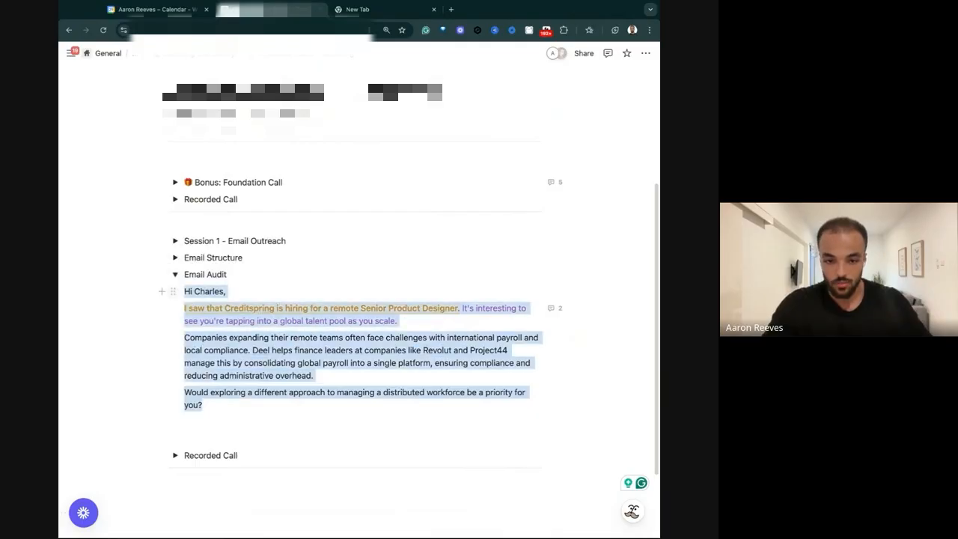
key("super+c")
left_click(206, 404)
key("Return")
key("Return")
key("super+v")
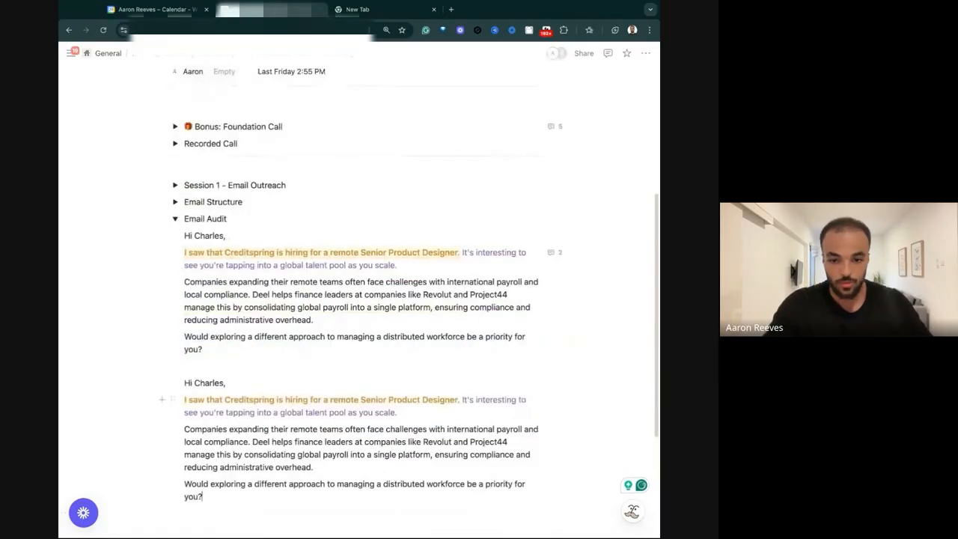
Make the purple "It's interesting to see" sentence in the original email bold.
left_click_drag(461, 399, 396, 413)
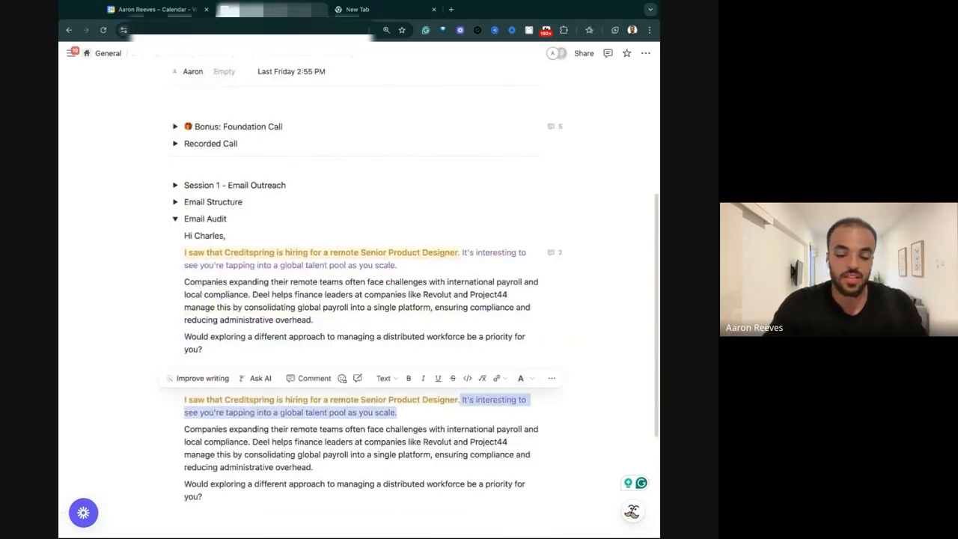
left_click_drag(461, 252, 396, 265)
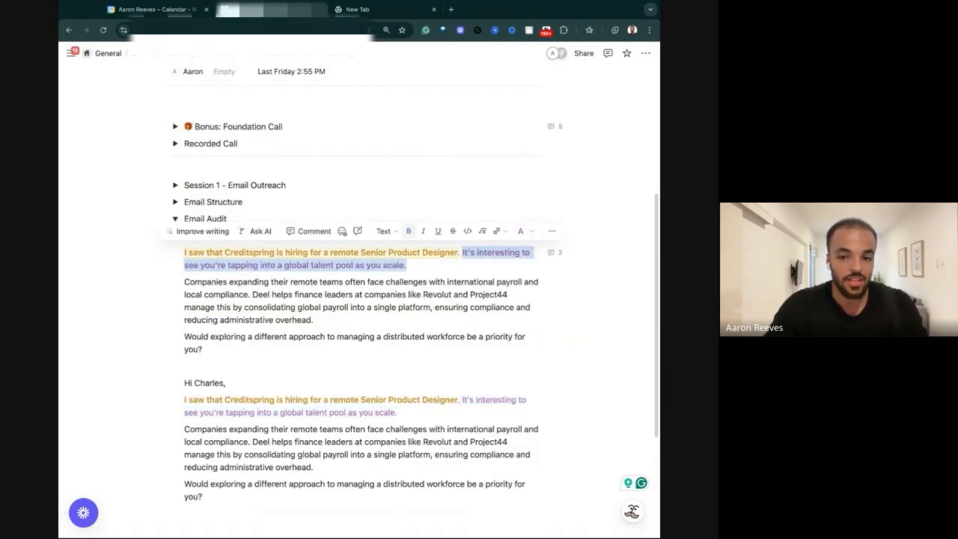
left_click(308, 230)
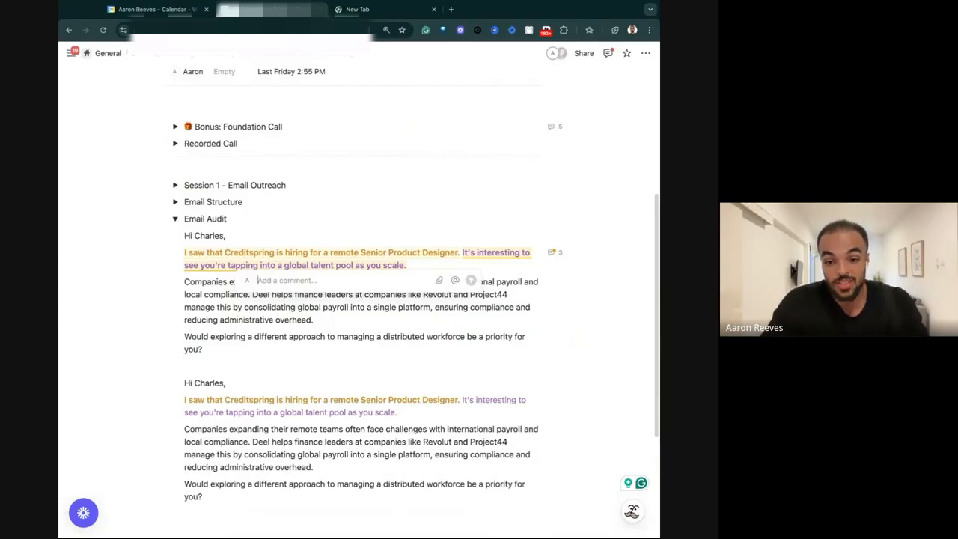
key("Escape")
Replace the copy's purple sentence with "Would the role be in remote? Curious how you're planning to manage the payroll with the global talent that will appear?".
left_click_drag(462, 399, 397, 412)
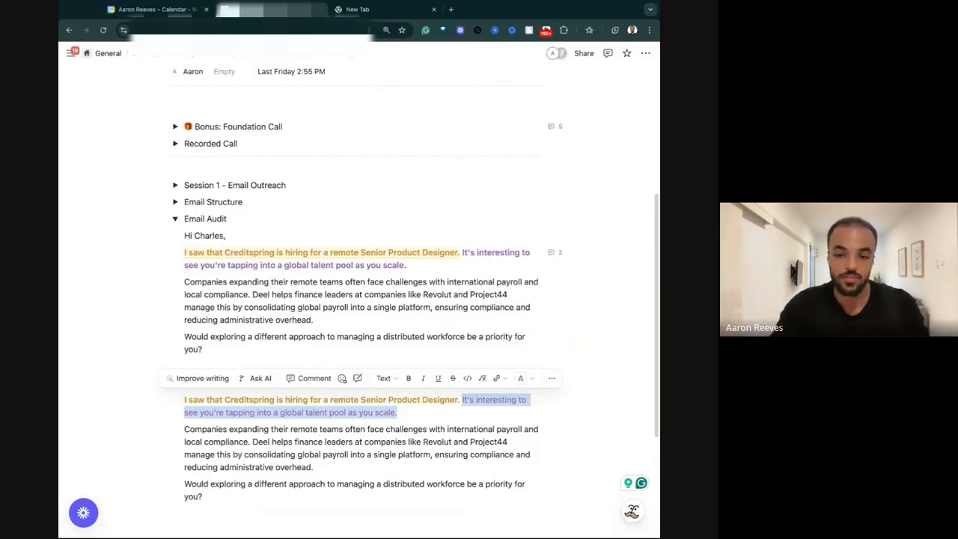
left_click_drag(435, 282, 518, 282)
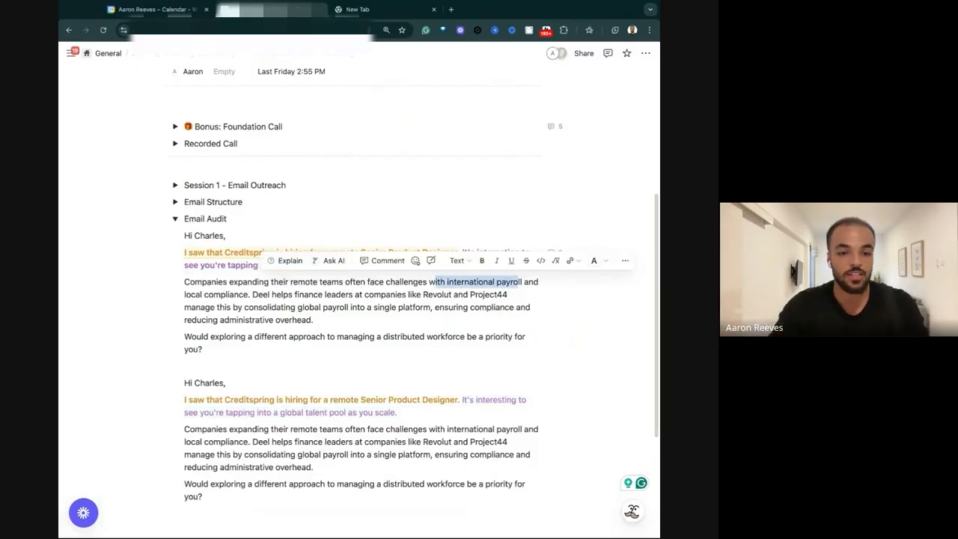
left_click_drag(461, 399, 397, 412)
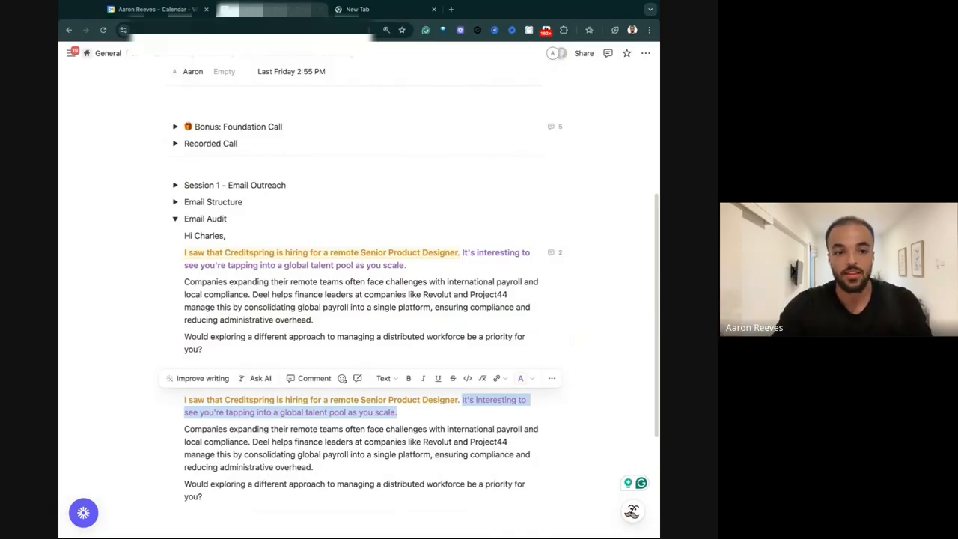
key("ctrl+v")
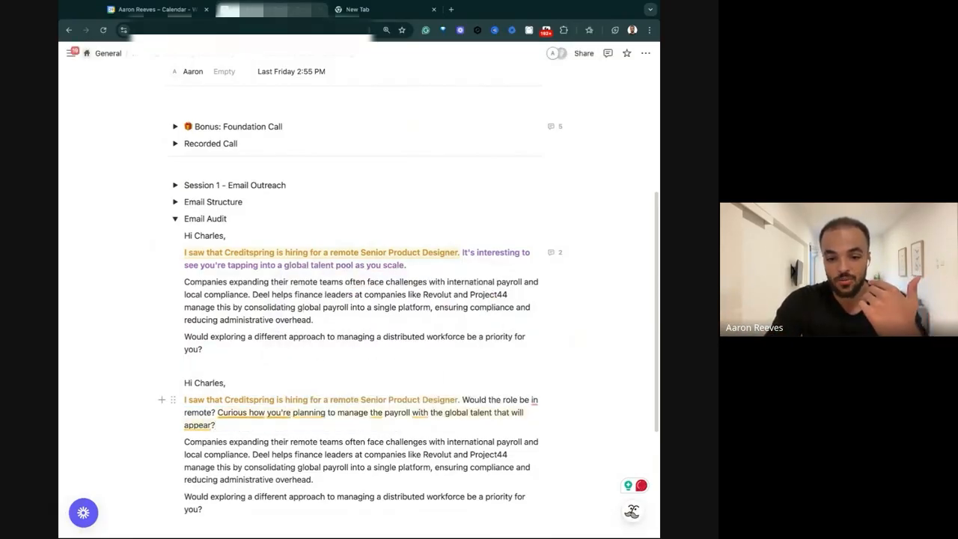
Reword the start of the copy's new text to "With the role being remote curious how you're planning", merging the two questions into one.
left_click(216, 412)
key("BackSpace")
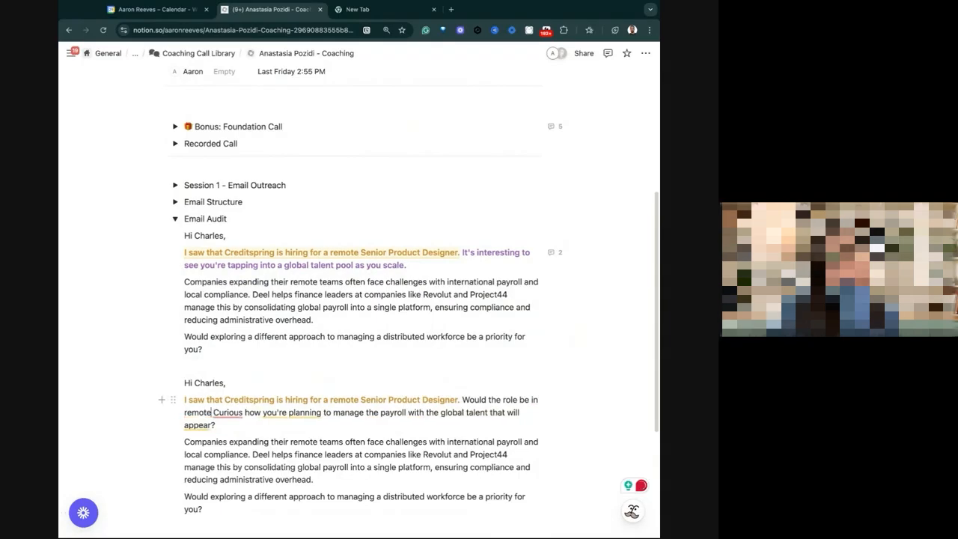
double_click(473, 400)
type("With")
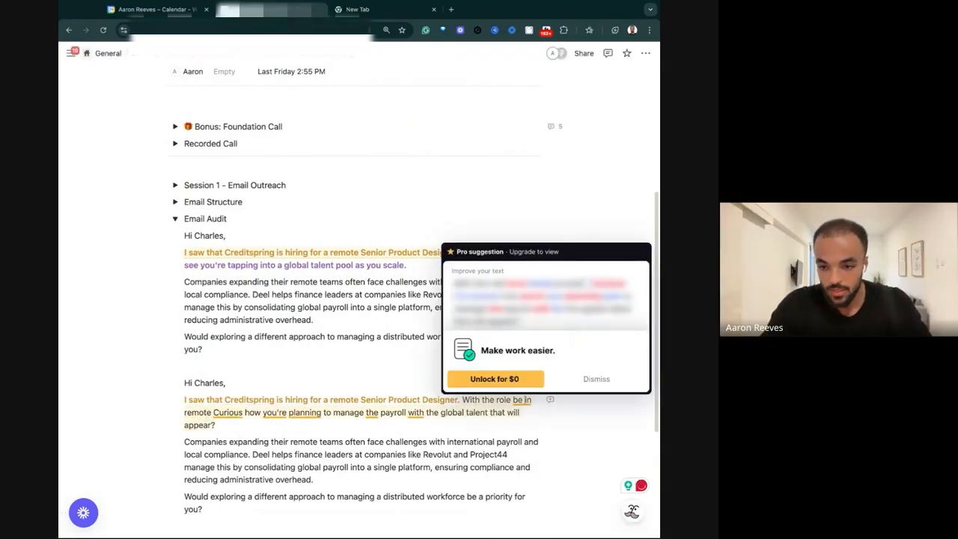
type(" the role bein")
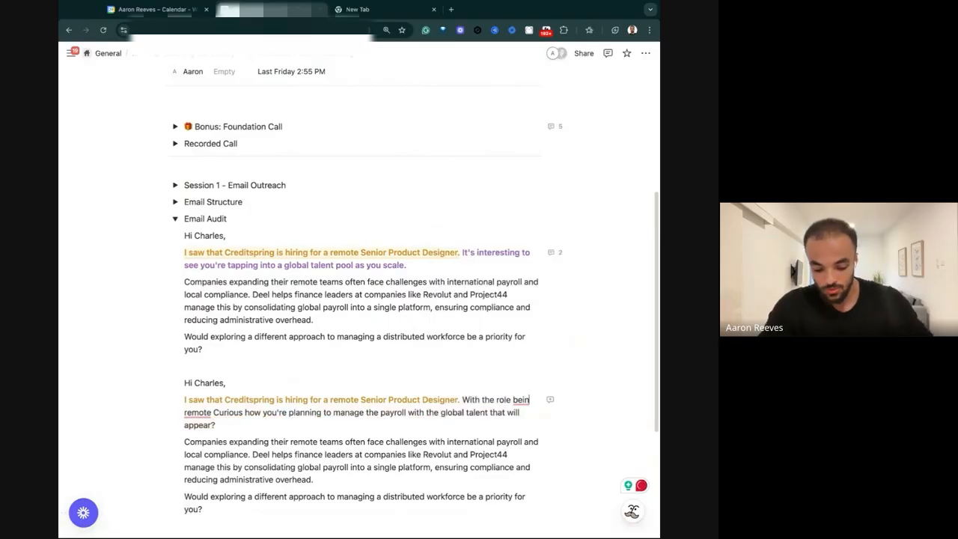
type("g")
left_click(219, 413)
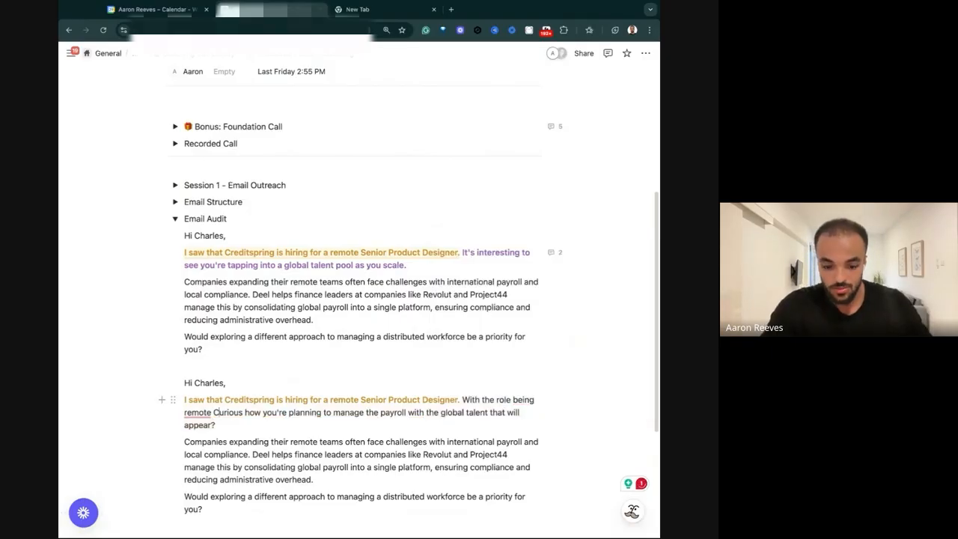
key("BackSpace")
type("c")
Format the copy's reworded "With the role being remote" sentence as purple bold text.
left_click_drag(217, 425, 461, 400)
left_click(521, 377)
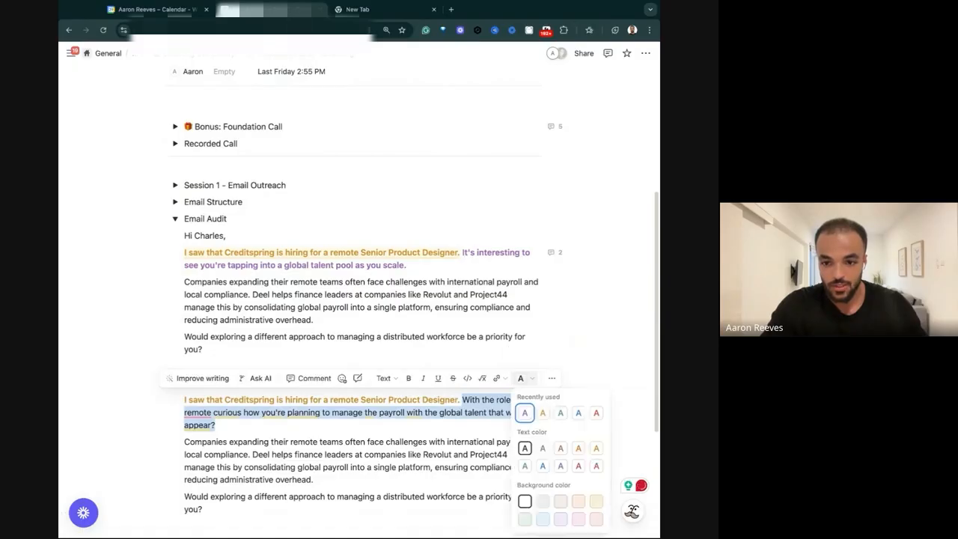
left_click(561, 465)
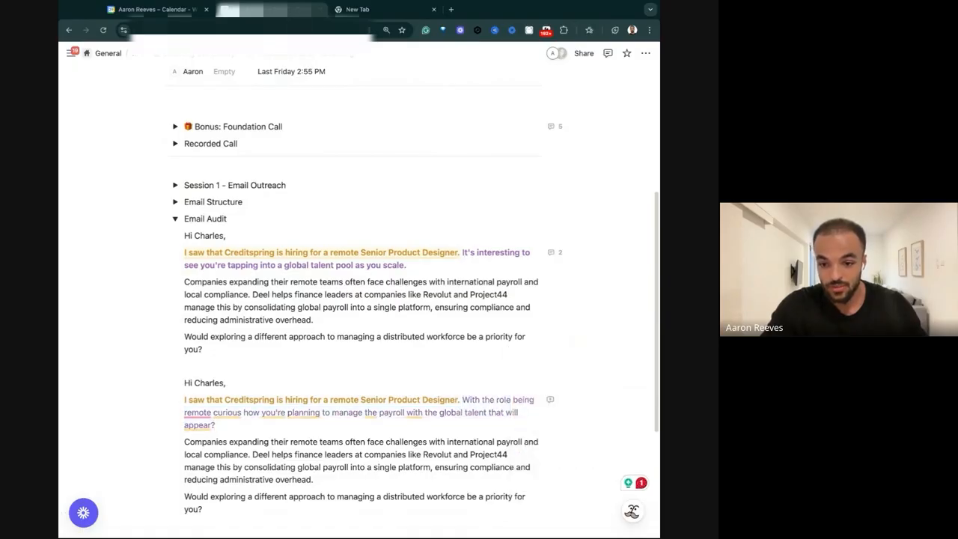
left_click_drag(217, 425, 462, 400)
left_click(408, 378)
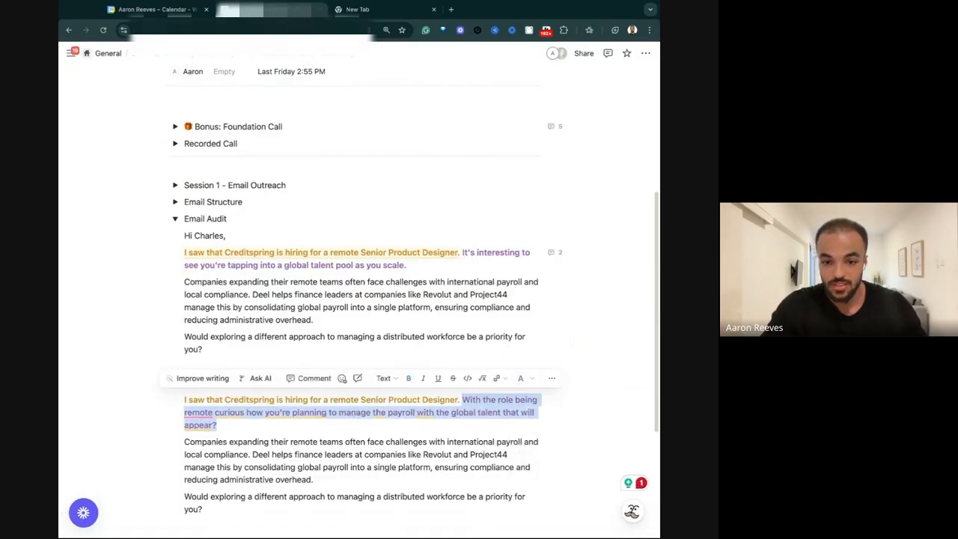
left_click(329, 426)
scroll(359, 219, "down", 2)
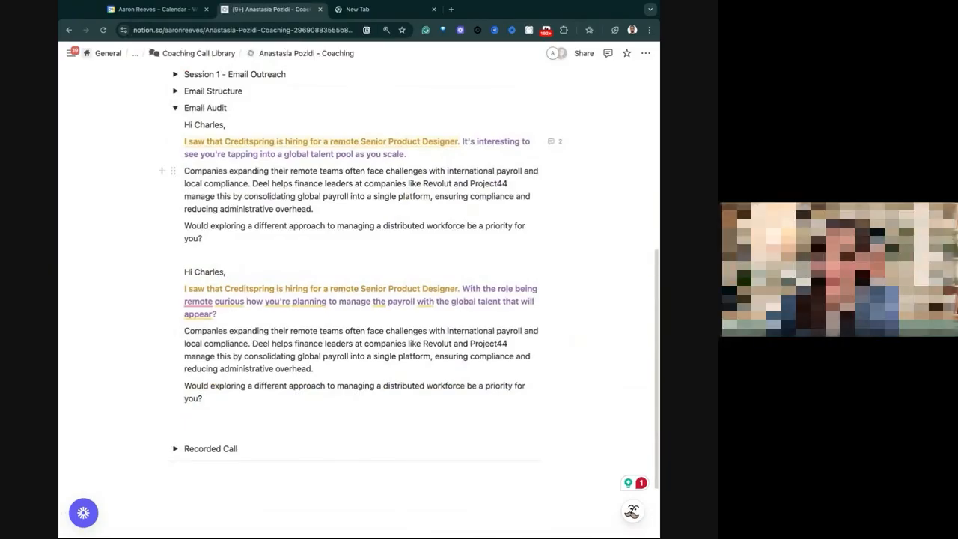
Look up "wispr flow" on the web in the empty browser tab, then return to the coaching notes.
key("ctrl+Tab")
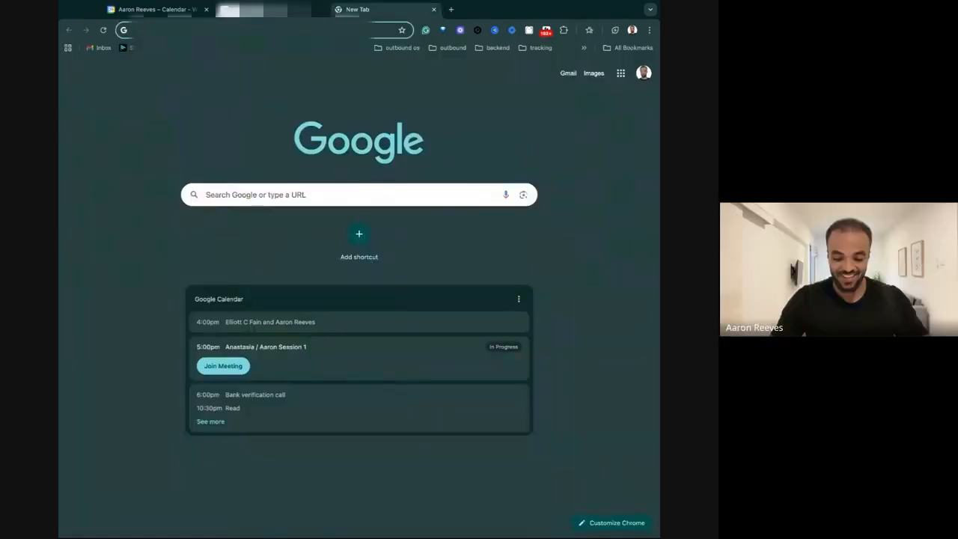
type("wispr flow")
key("Return")
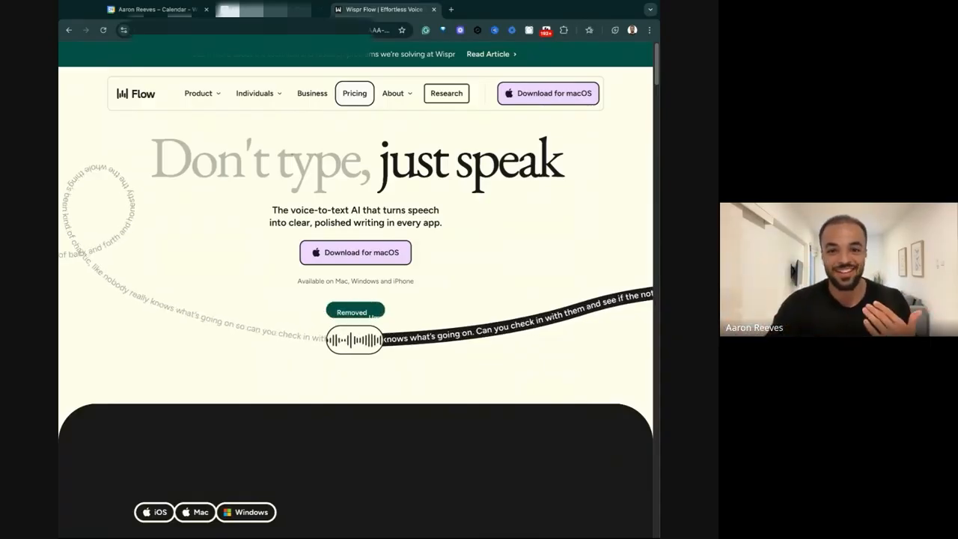
left_click(272, 10)
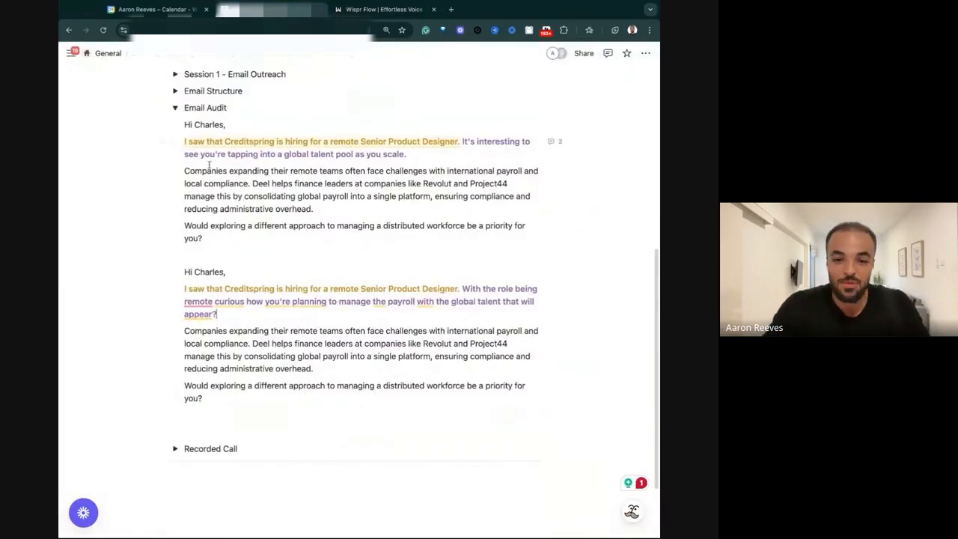
Format the original email's sentence about companies expanding their remote teams as bold red text.
left_click_drag(187, 172, 252, 184)
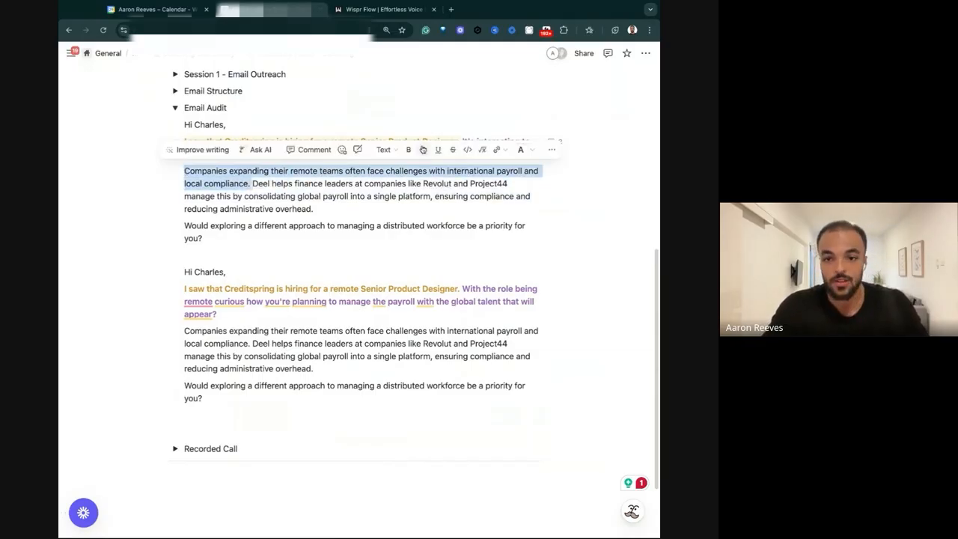
left_click(408, 149)
left_click(531, 148)
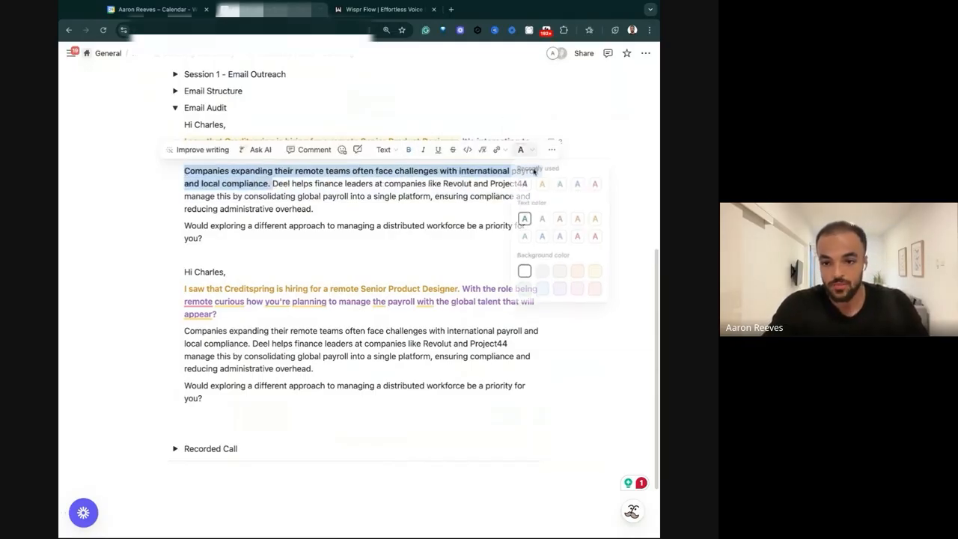
left_click(595, 236)
Format the original email's sentence about Deel helping finance leaders as bold blue text.
left_click(269, 183)
left_click_drag(271, 183, 312, 209)
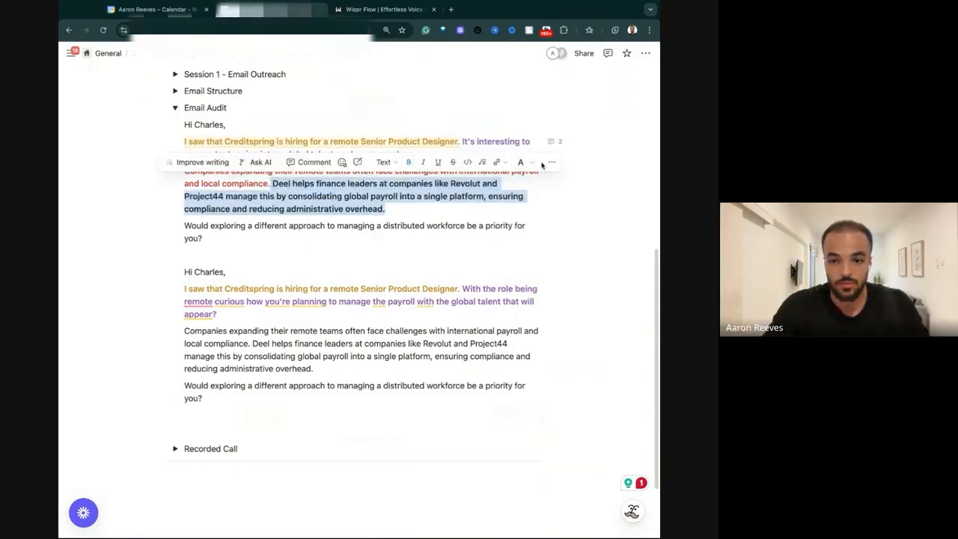
left_click(531, 162)
left_click(533, 247)
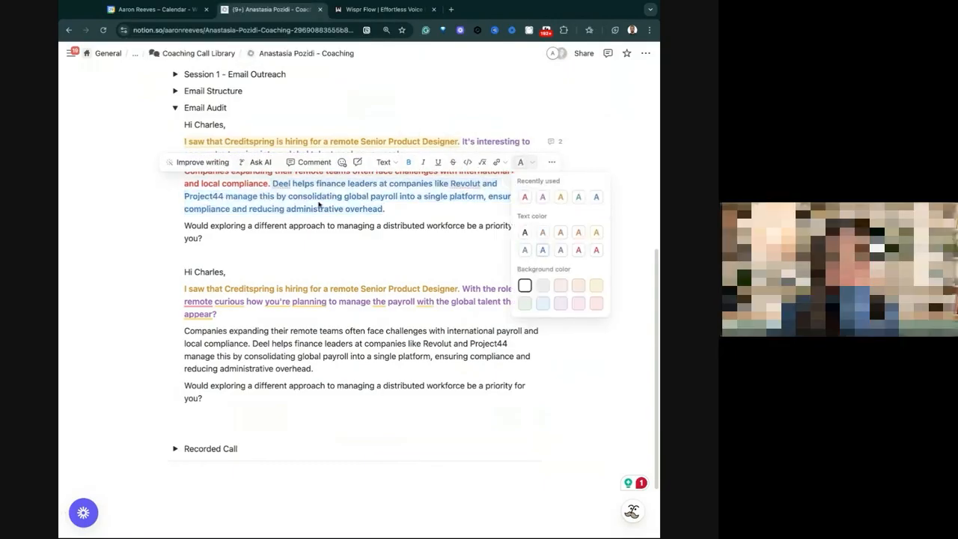
Comment "Pain but what happens, if nothing changes, why should I care" on the original email's red sentence about companies expanding their remote teams.
left_click(268, 184)
left_click_drag(267, 183, 184, 171)
left_click(321, 147)
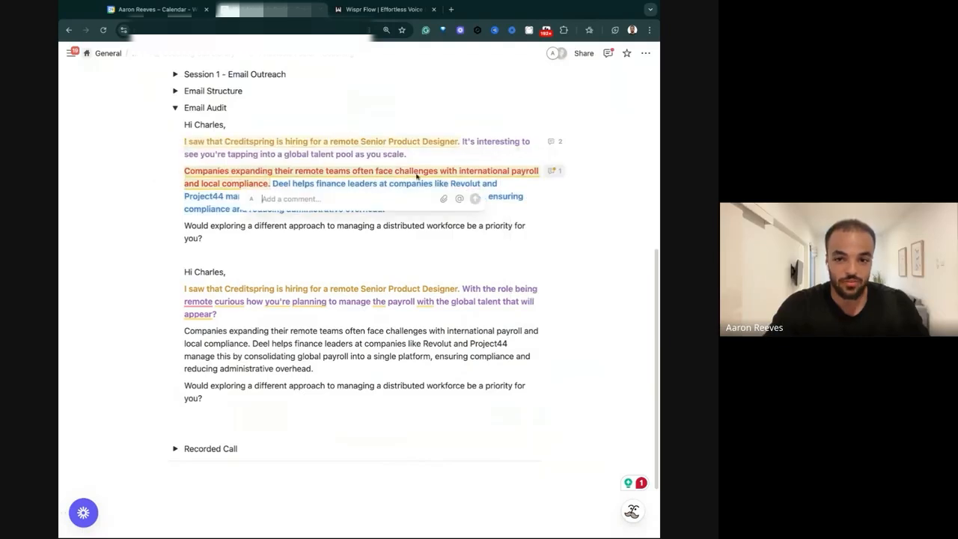
type("Pain b")
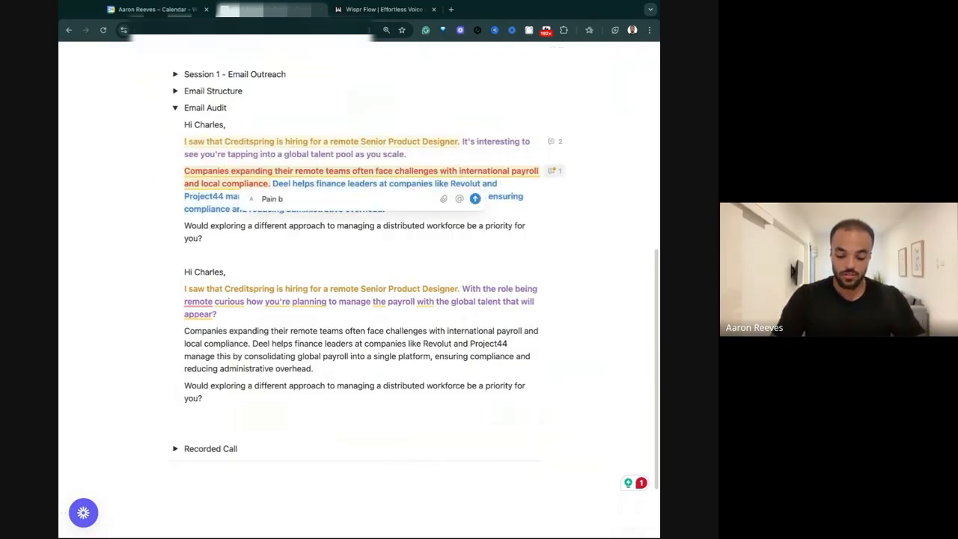
type("ut what happens")
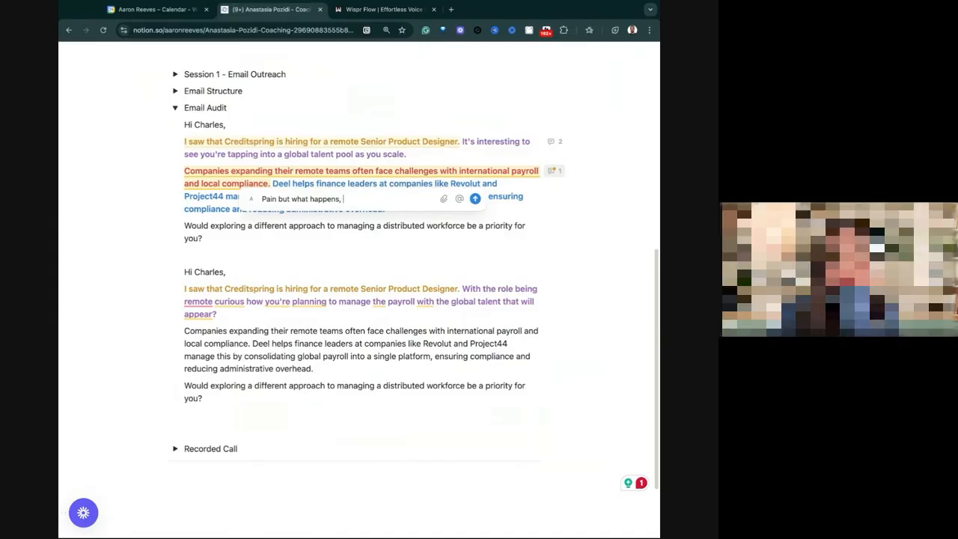
type("if nothing changes,")
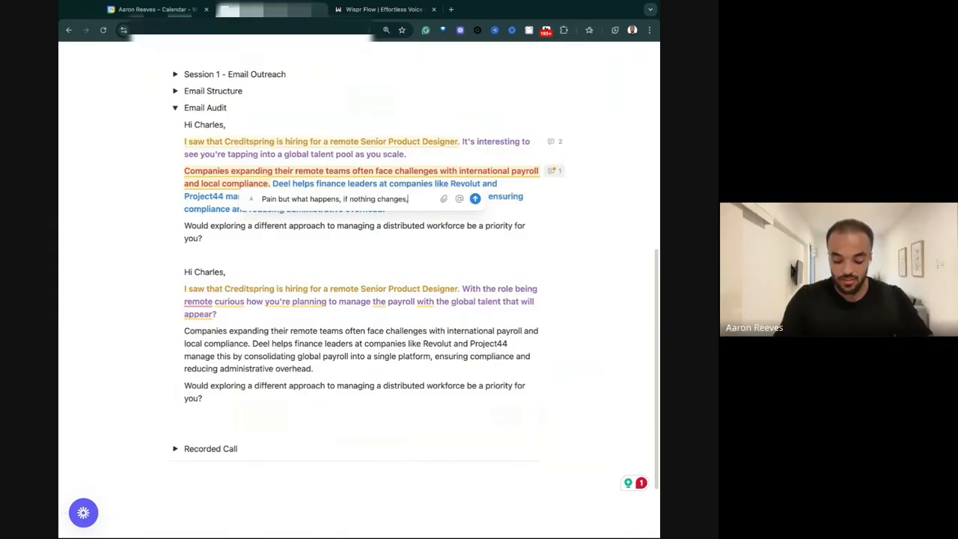
type(" why sh")
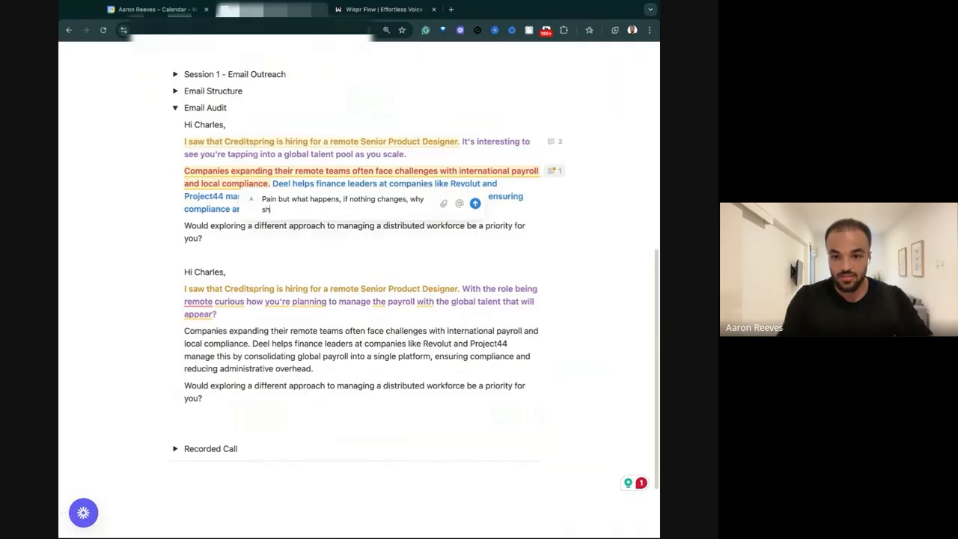
type("ould I care")
key("Return")
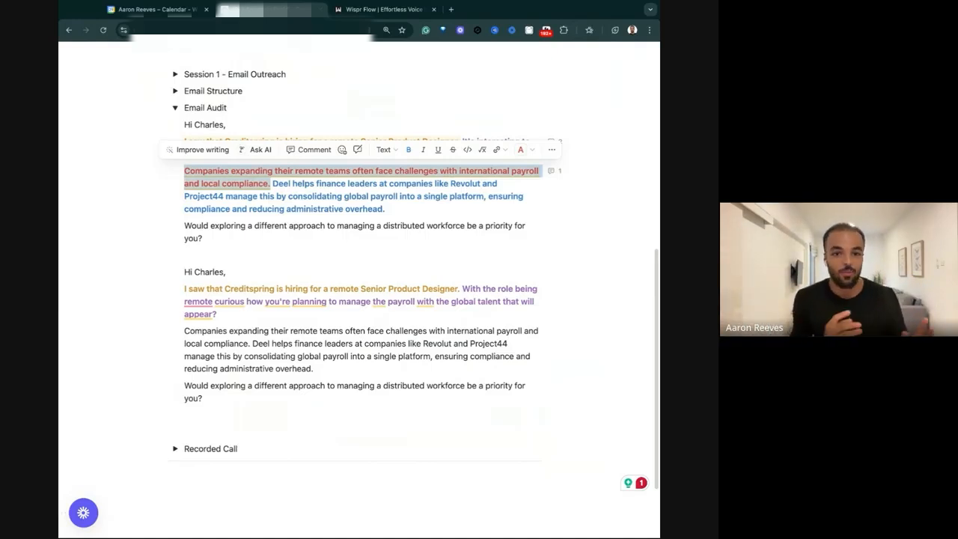
left_click(361, 182)
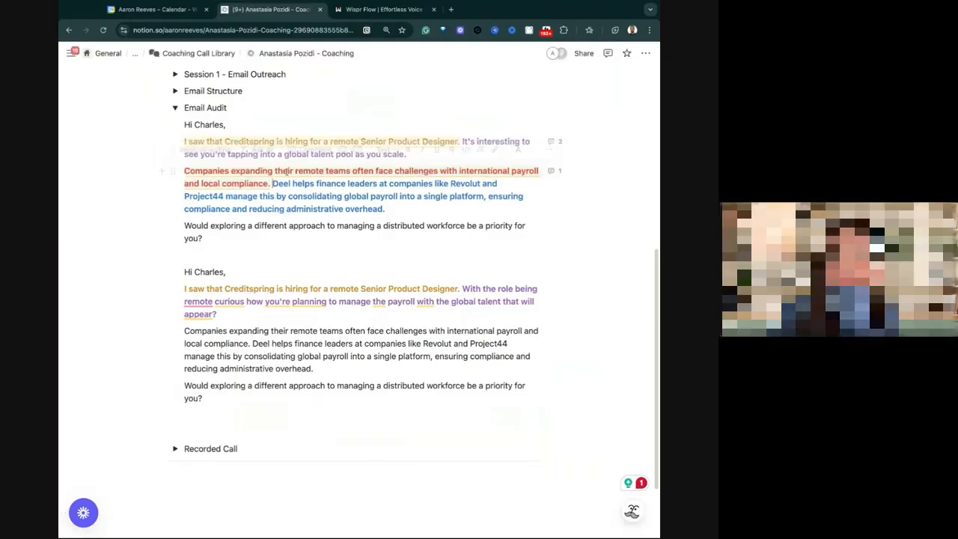
left_click_drag(357, 170, 434, 170)
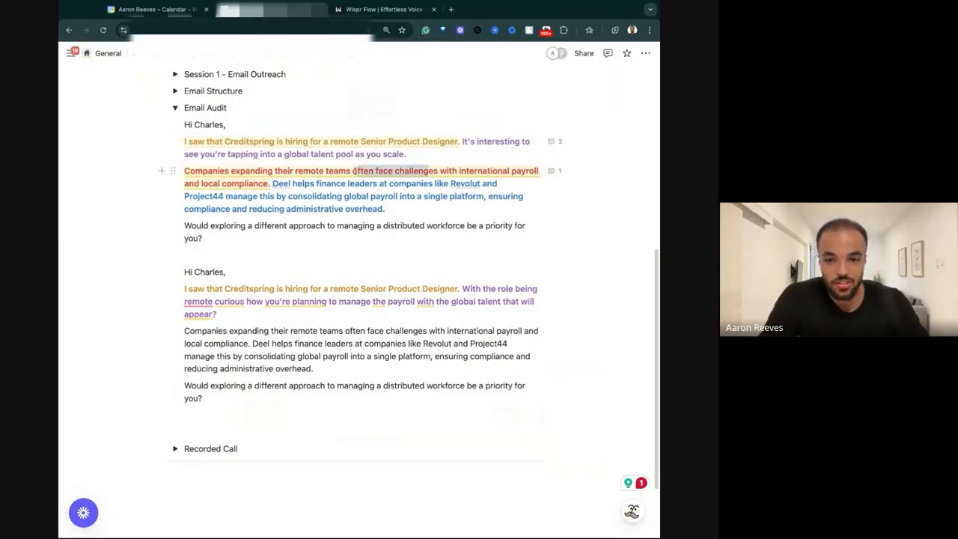
left_click(423, 169)
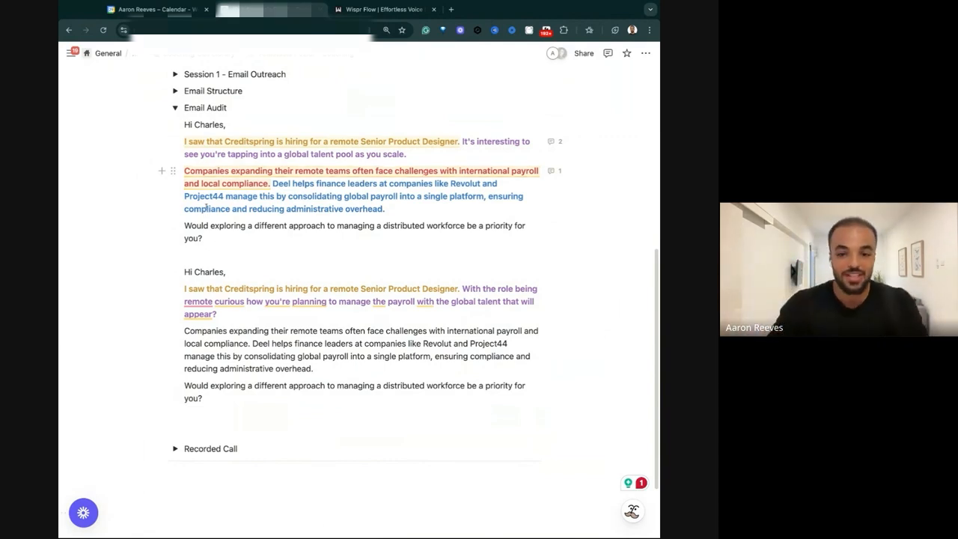
Insert two paragraphs below the copy's purple sentence: "Typically companies" not understanding each country's tax laws, and "Meaning" they can face audit fines of X amount.
left_click(224, 320)
key("Return")
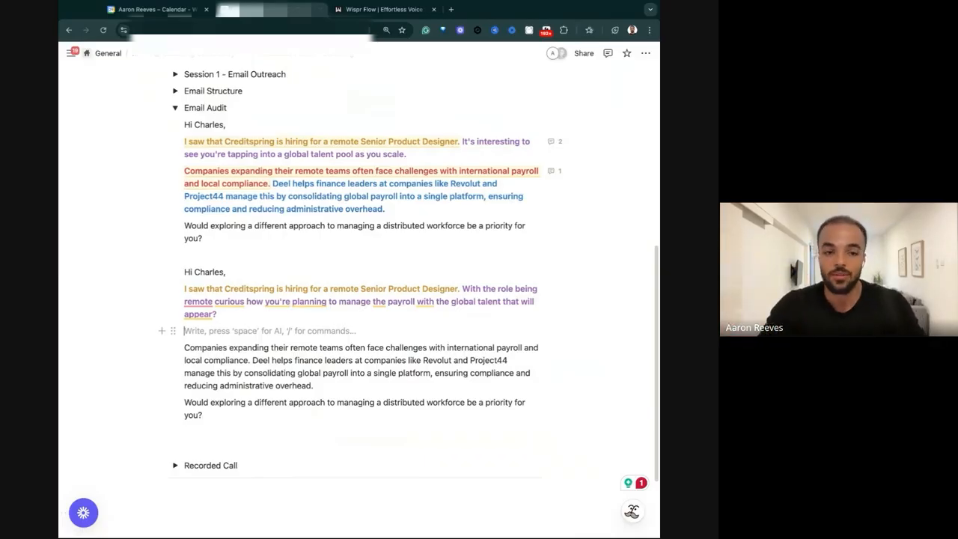
type("Typically companies expand in remote teams don't understand the different legislations for each country's tax laws. Meaning if they hire somebody and they don't apply to everything, they can face audit fines of X amount")
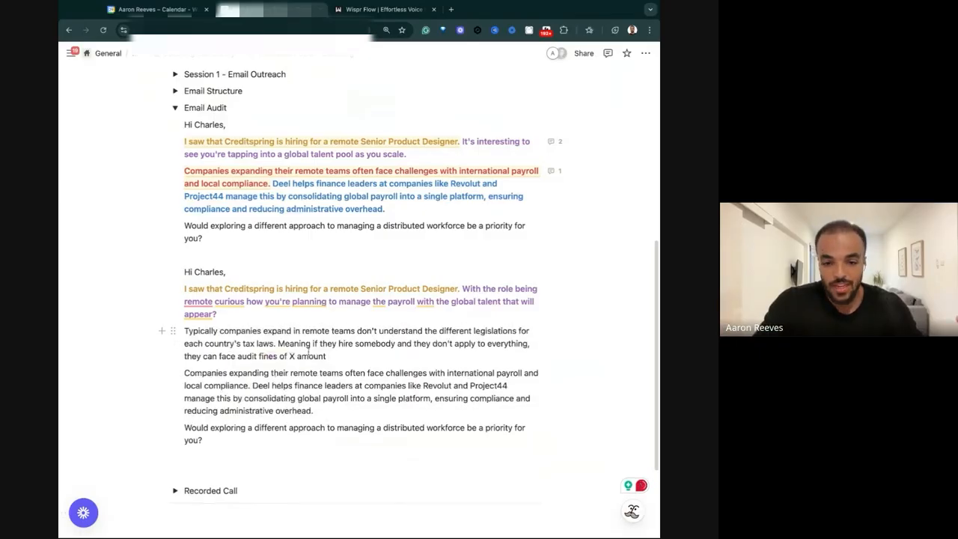
key("Return")
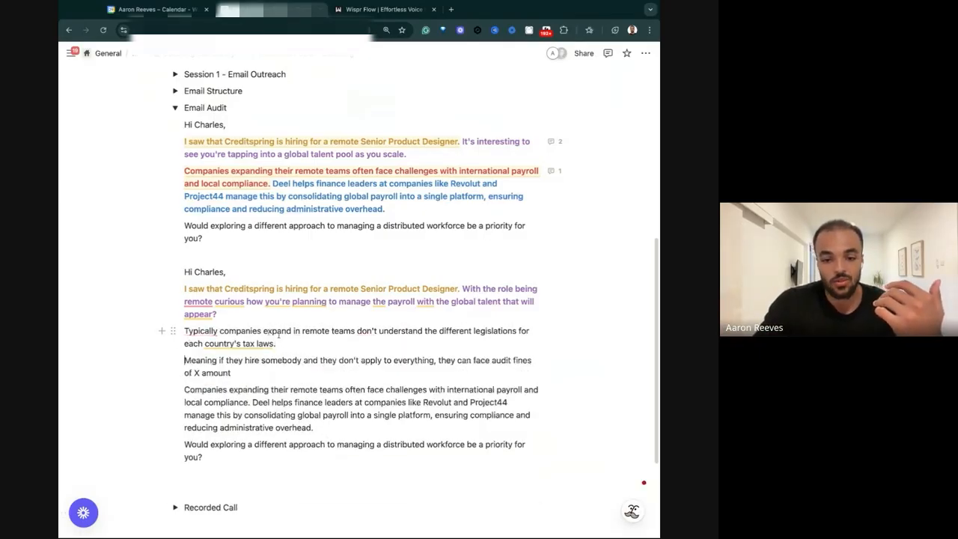
Format the copy's new "Typically companies" and "Meaning if they hire somebody" paragraphs as bold red text.
left_click_drag(278, 374, 184, 331)
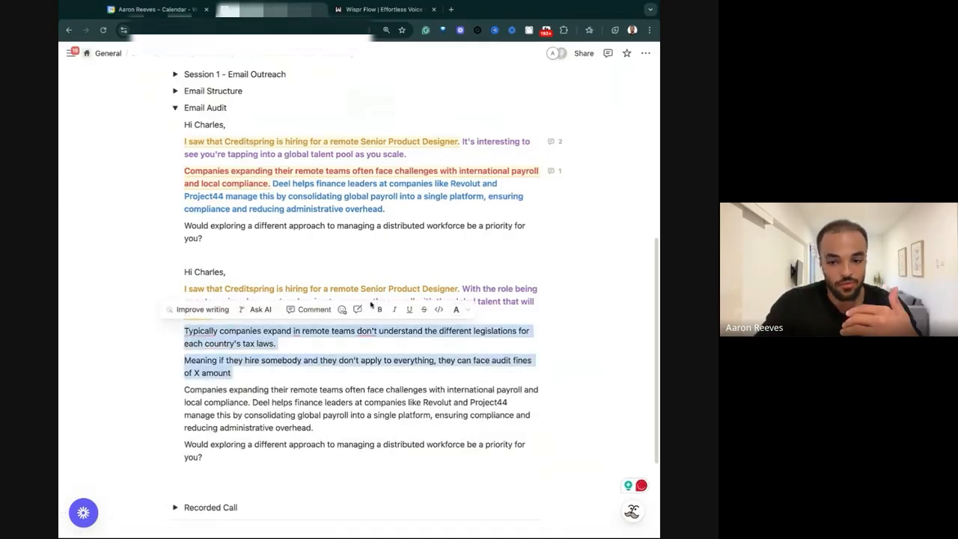
left_click(379, 309)
left_click(455, 309)
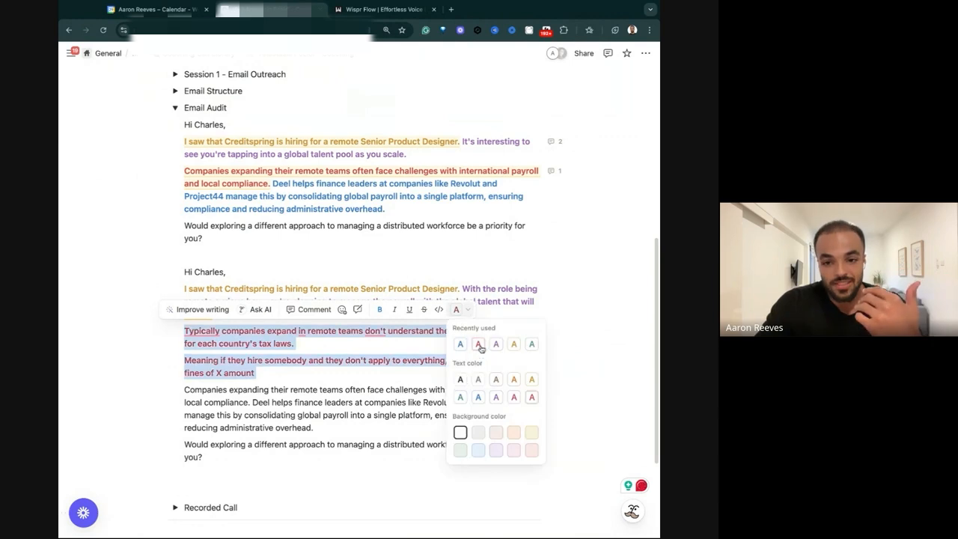
left_click(477, 344)
Examine the original email's blue sentence for how it explains Deel helping finance leaders manage payroll.
left_click_drag(275, 181, 441, 196)
left_click(441, 183)
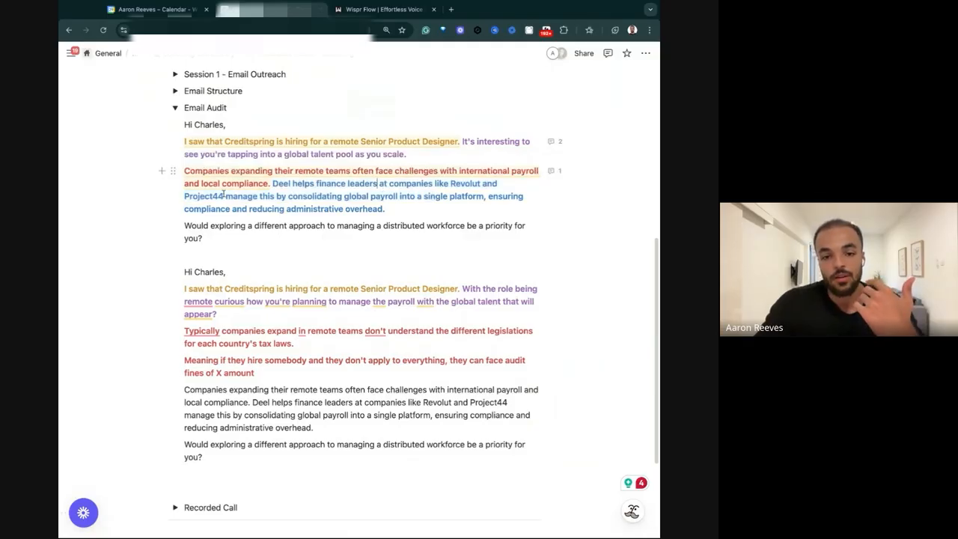
left_click_drag(260, 196, 342, 196)
left_click(275, 195)
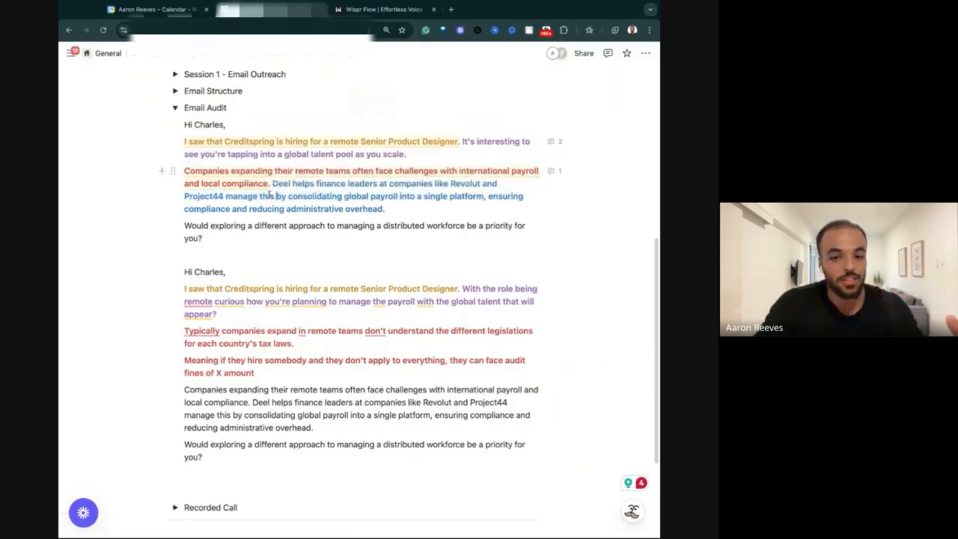
left_click_drag(238, 196, 269, 195)
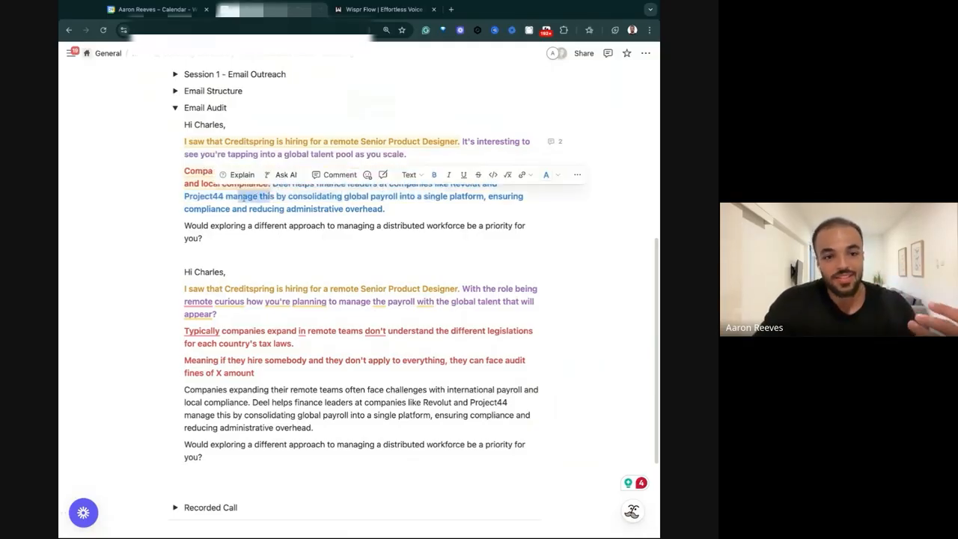
left_click(270, 196)
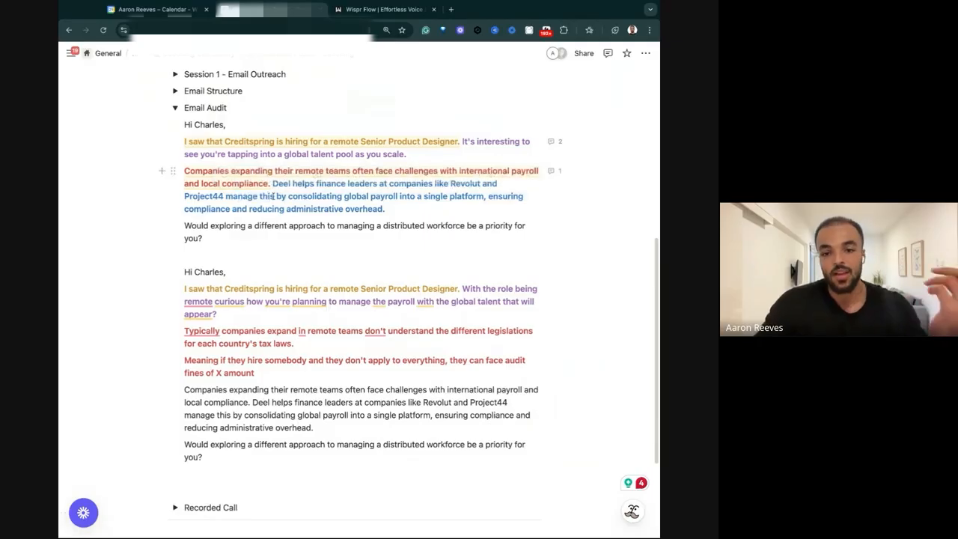
left_click_drag(275, 196, 384, 209)
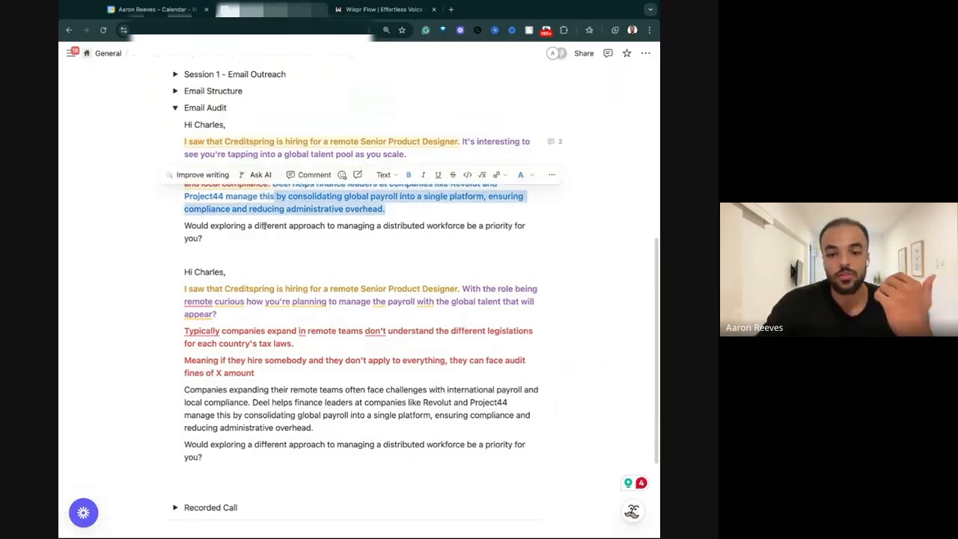
Format the original email's closing question about exploring a different approach as bold green text.
triple_click(205, 230)
left_click(205, 229)
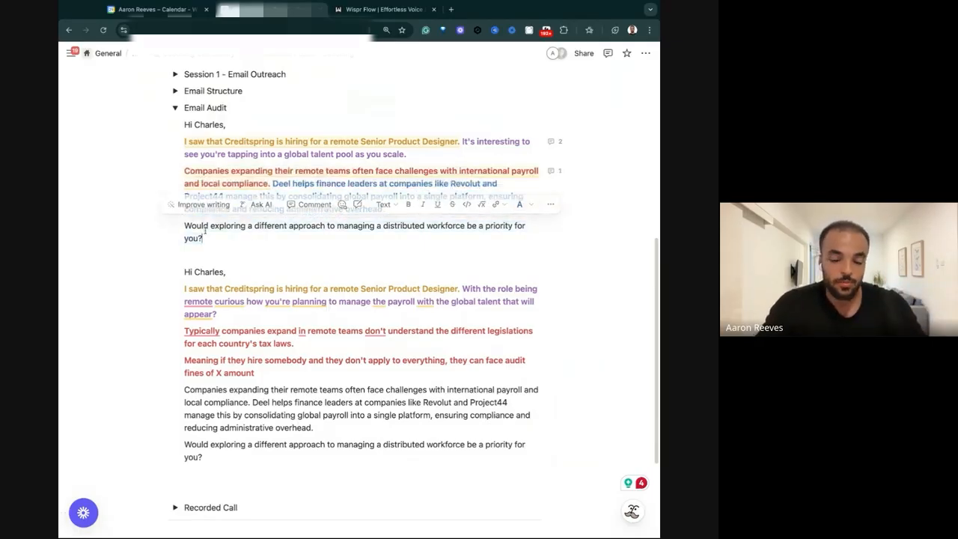
triple_click(276, 235)
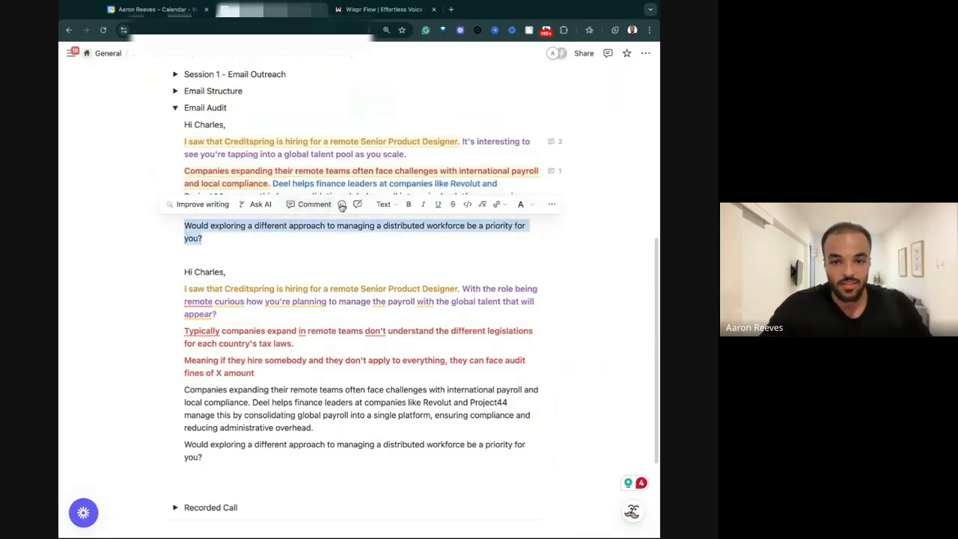
left_click(408, 203)
left_click(523, 203)
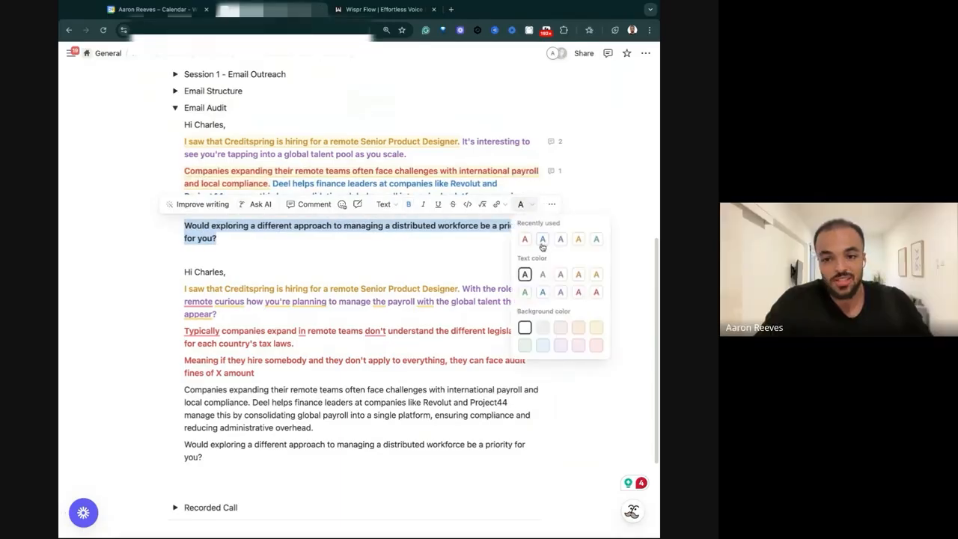
left_click(544, 293)
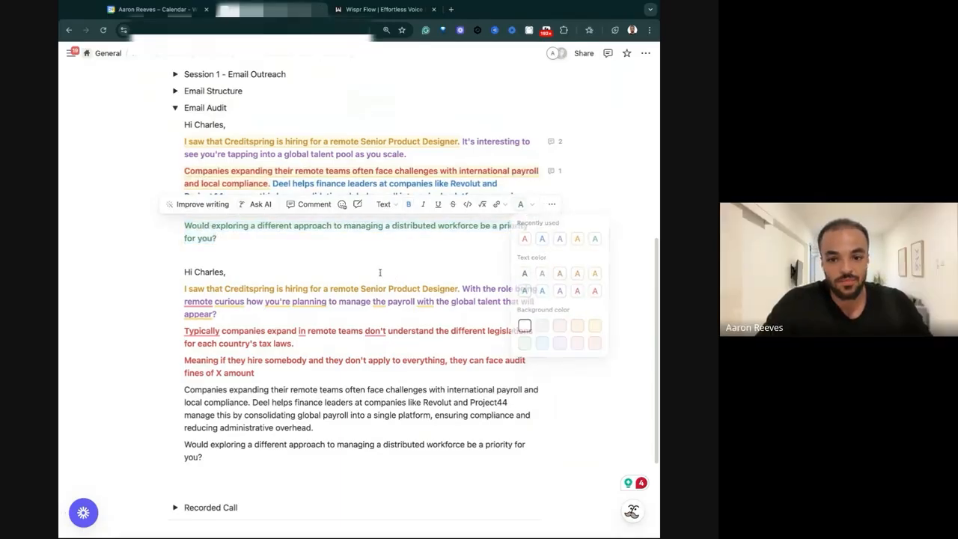
left_click(297, 344)
Replace "X amount" in the copy's audit fines sentence with "$25000 per employee".
scroll(329, 345, "down", 1)
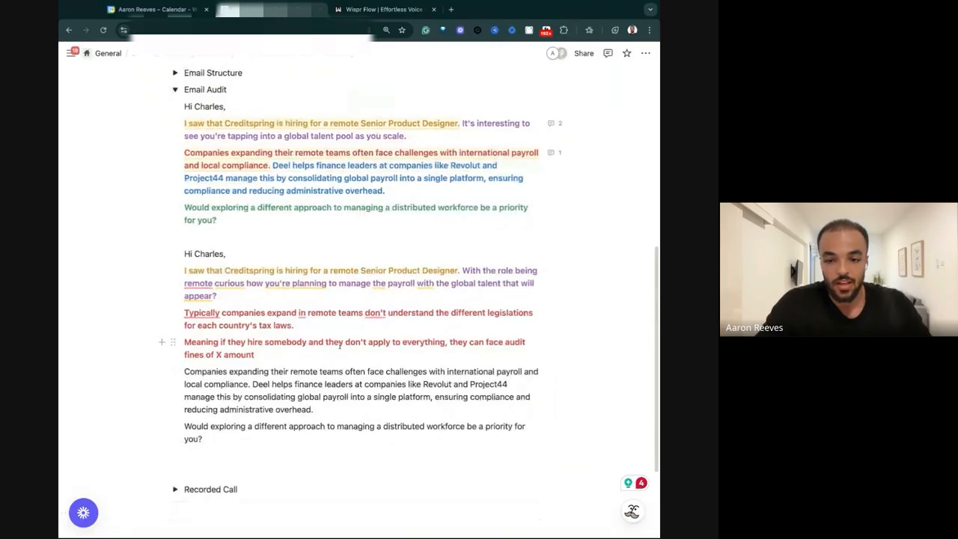
double_click(218, 354)
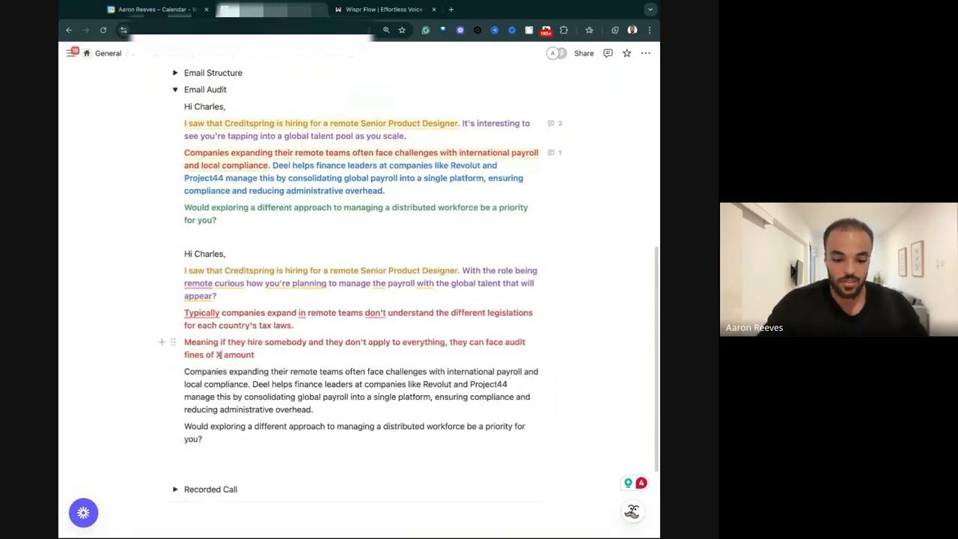
key("BackSpace")
type("$250")
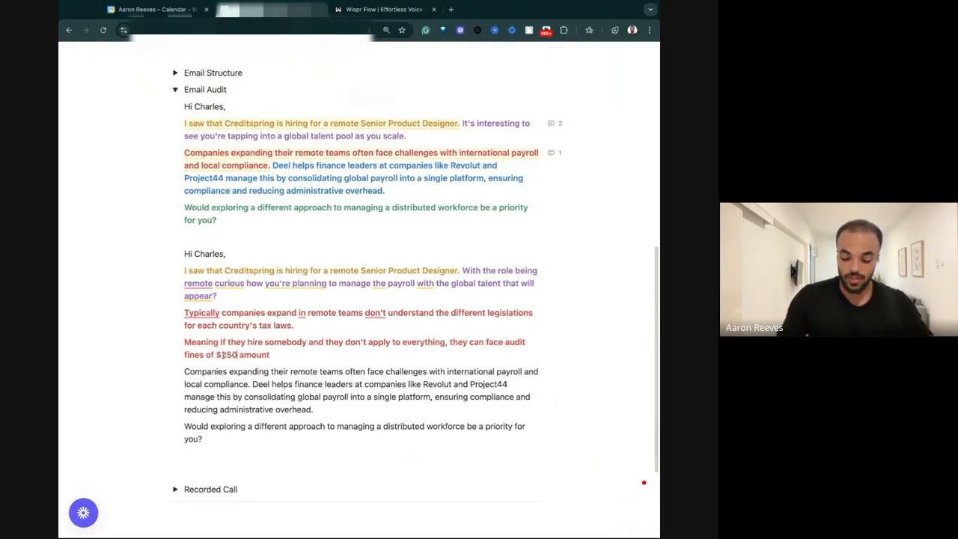
type("00")
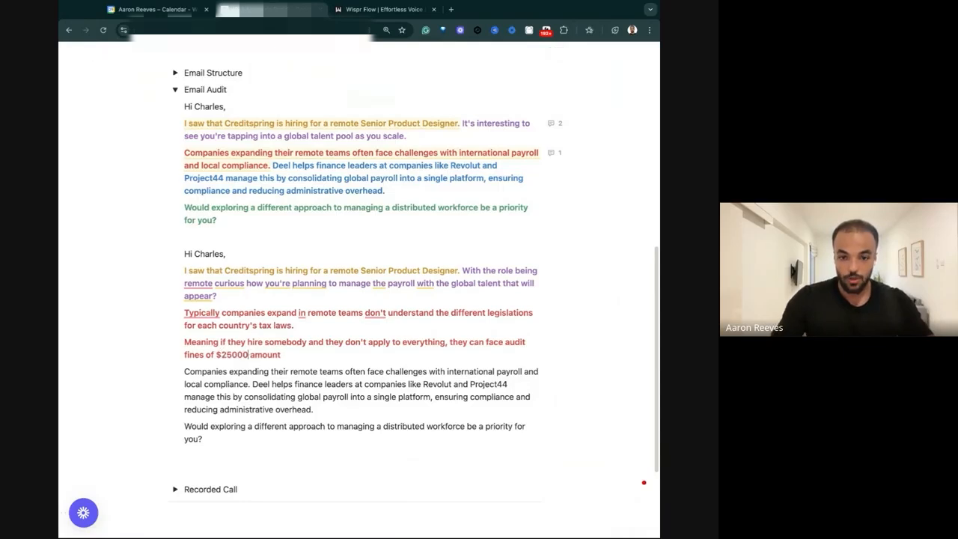
double_click(267, 354)
type("pe")
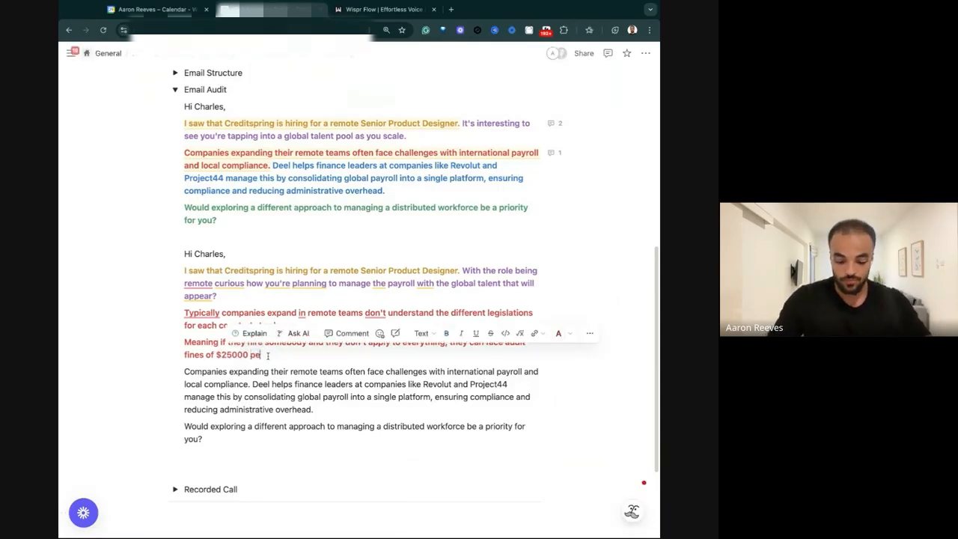
type("r employee")
Add a paragraph on helping Revolut hire across 42 countries with a 100% audit pass rate, with the "worth a chat?" question on its own line.
key("Return")
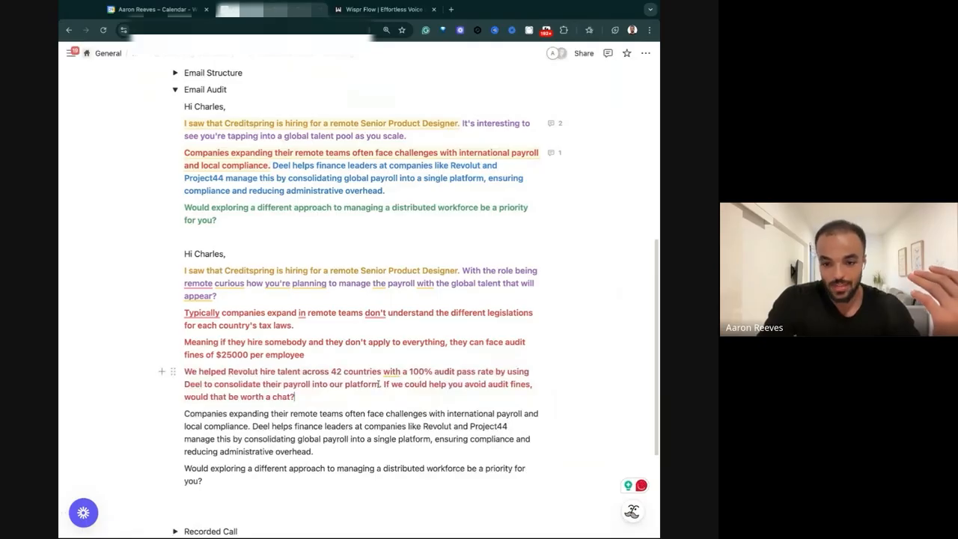
left_click(384, 384)
key("Return")
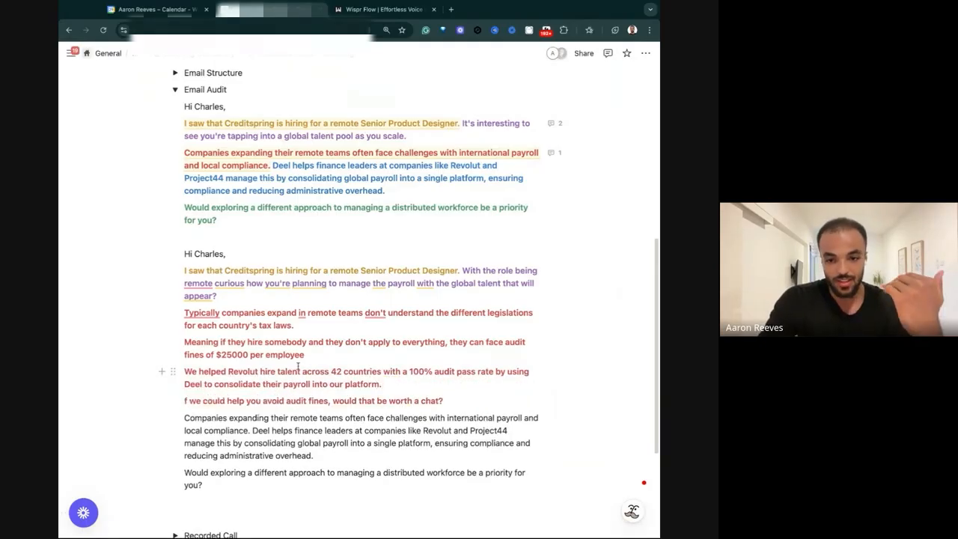
Compare the copy's audit fines sentence with the original email's colour-coded opening, pain, solution and closing question.
left_click_drag(315, 352, 193, 340)
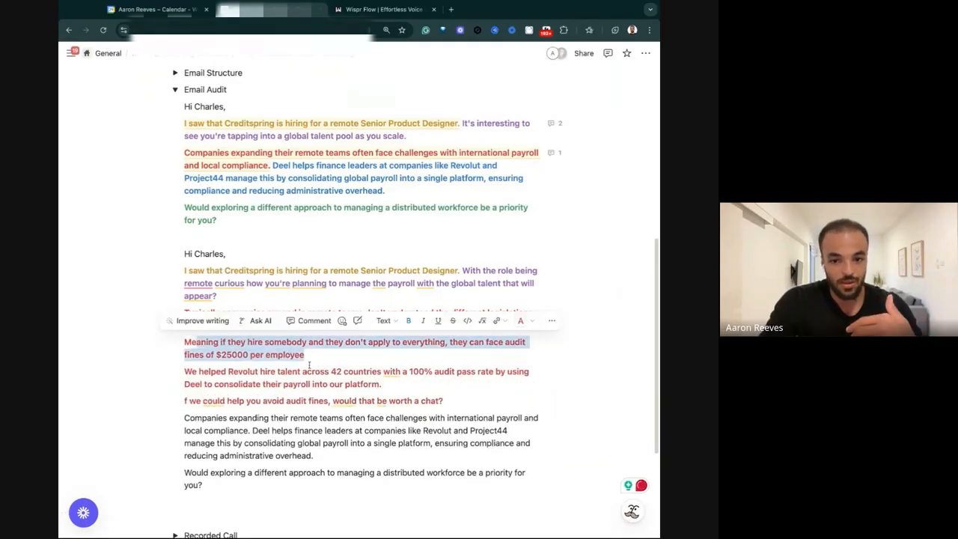
left_click(348, 262)
left_click_drag(268, 165, 189, 140)
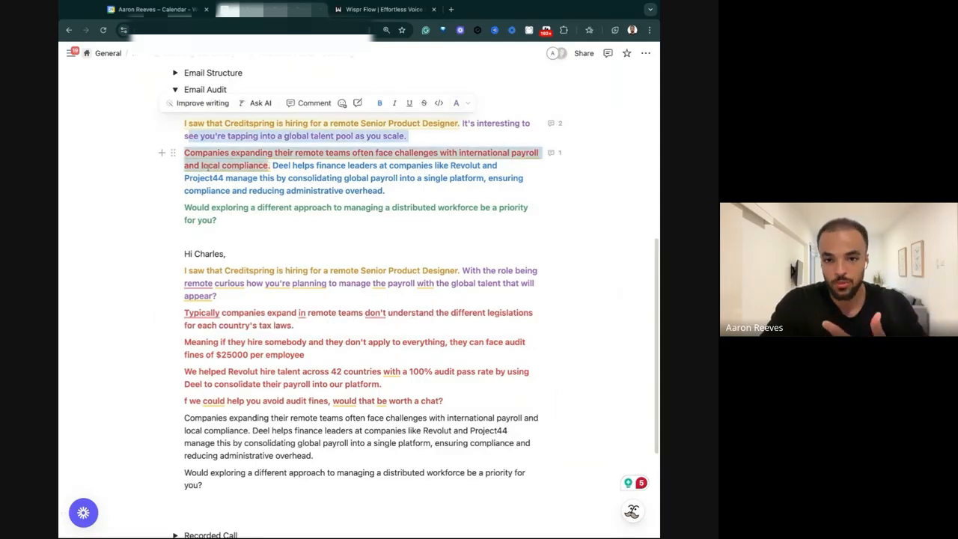
left_click(253, 193)
left_click_drag(272, 167, 445, 178)
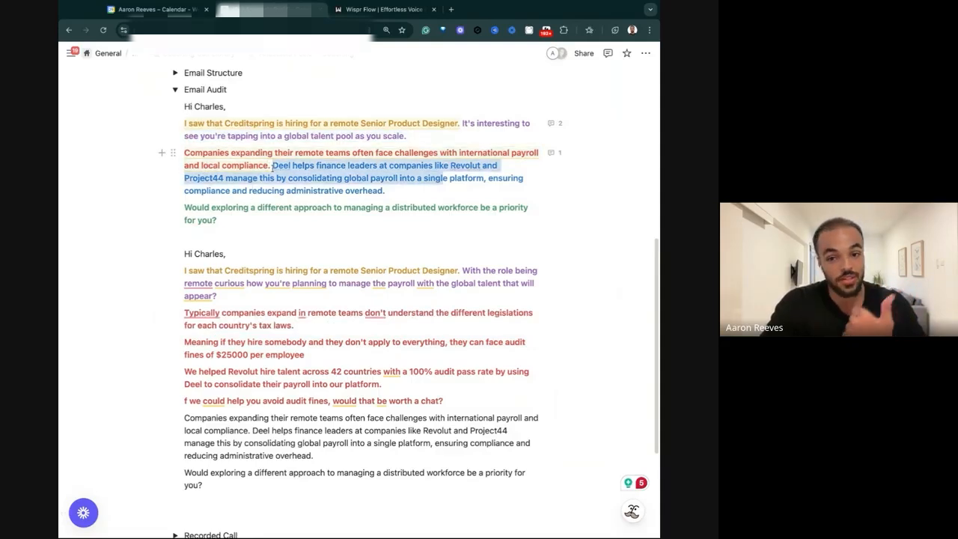
left_click_drag(202, 218, 216, 221)
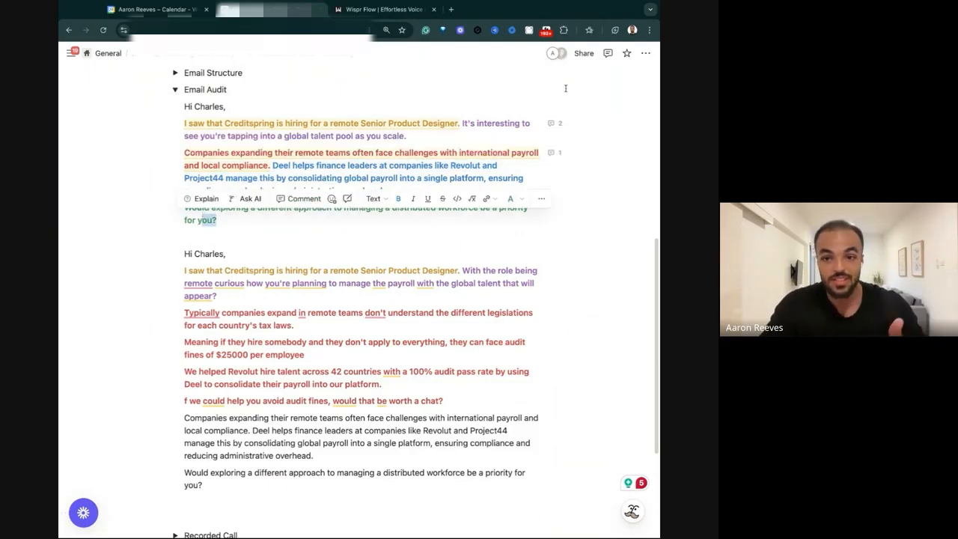
left_click_drag(464, 123, 184, 123)
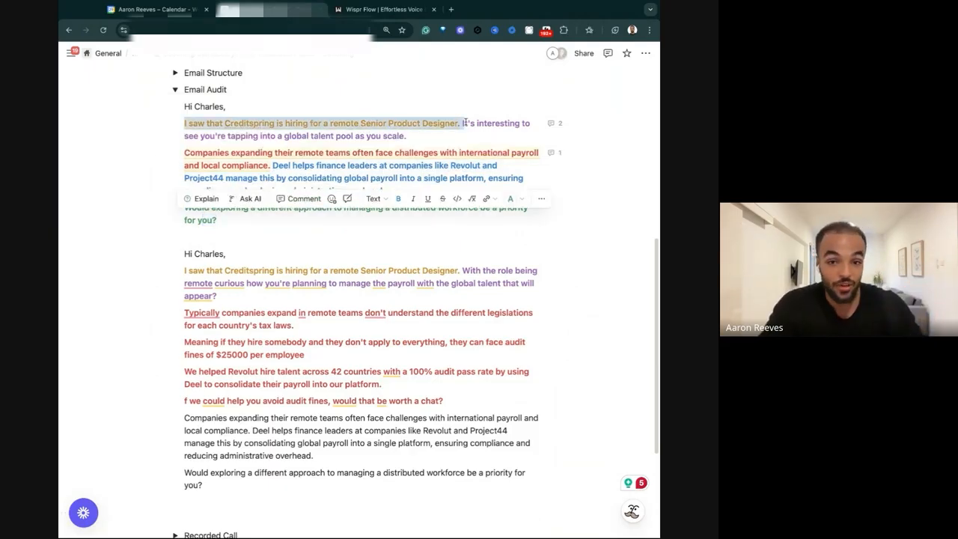
Delete the leftover uncoloured original paragraphs beneath the copy's "worth a chat?" question.
left_click(187, 150)
triple_click(188, 150)
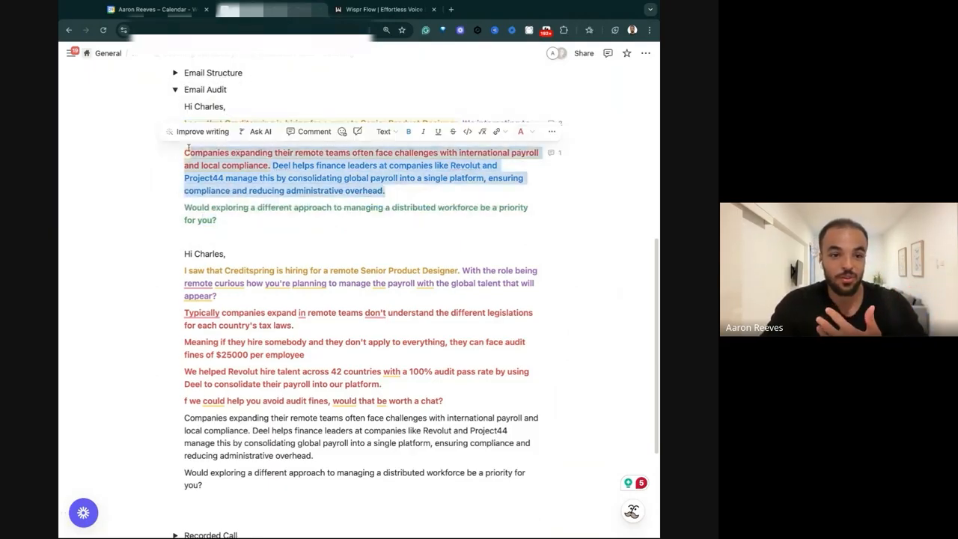
left_click_drag(334, 456, 264, 489)
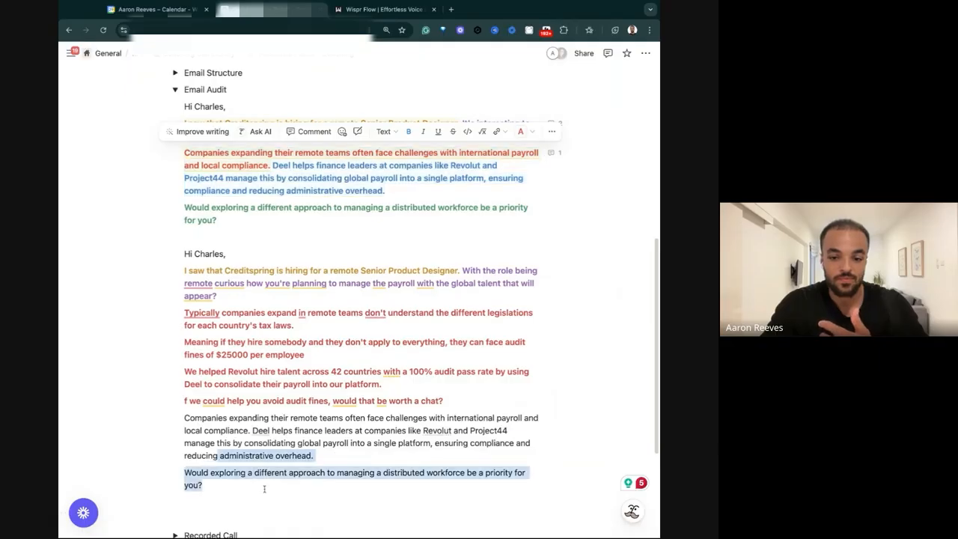
key("BackSpace")
key("super+a")
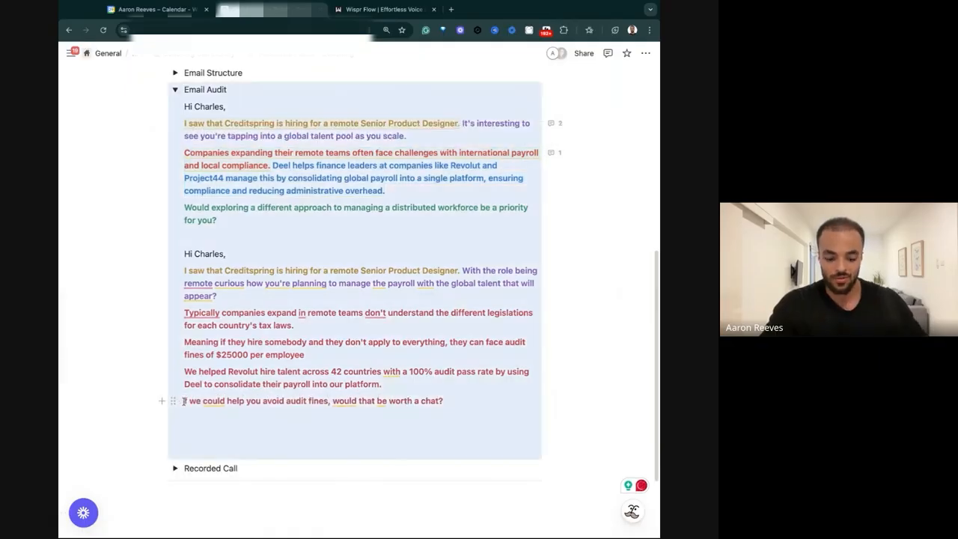
Correct the start of the copy's closing question to "If we could" and colour the whole question green.
left_click(184, 400)
left_click_drag(205, 400, 448, 406)
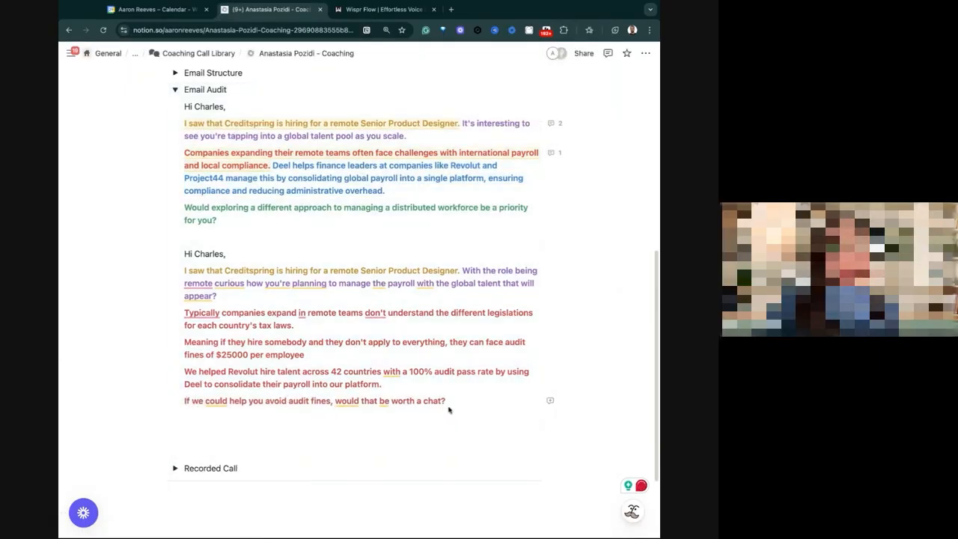
key("shift+Left")
key("shift+Left")
key("shift+Left")
key("shift+Left")
key("shift+Left")
key("shift+Left")
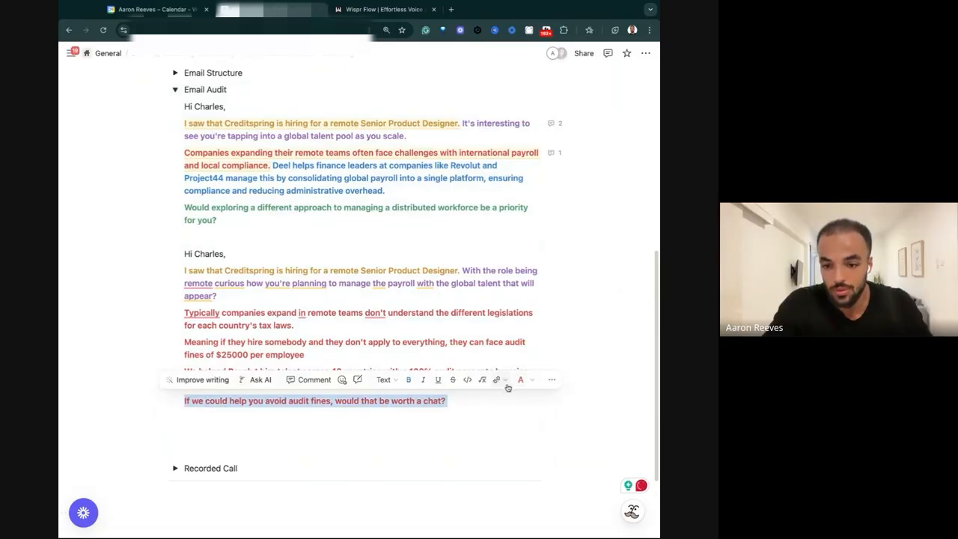
left_click(525, 380)
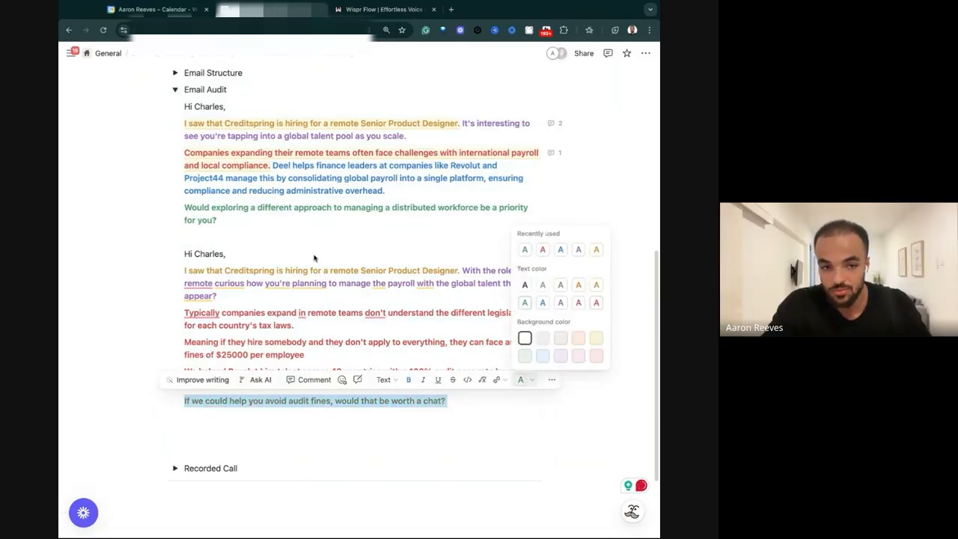
left_click(526, 303)
Colour the copy's paragraph about helping Revolut hire across 42 countries blue.
triple_click(217, 371)
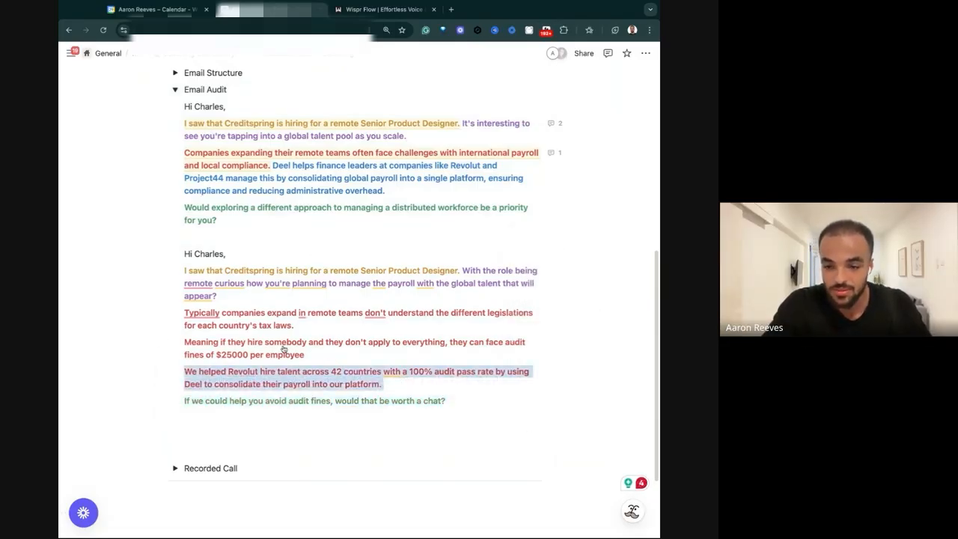
left_click(520, 349)
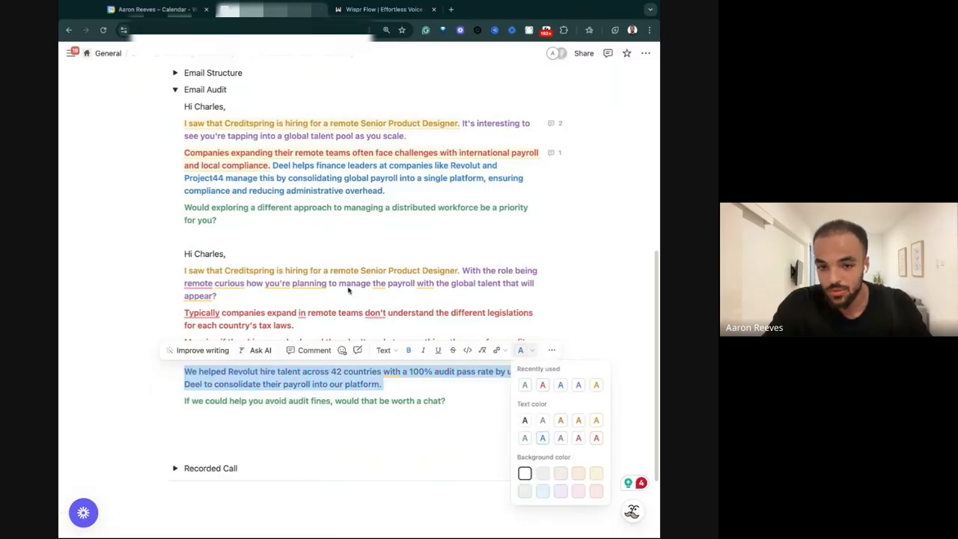
key("Escape")
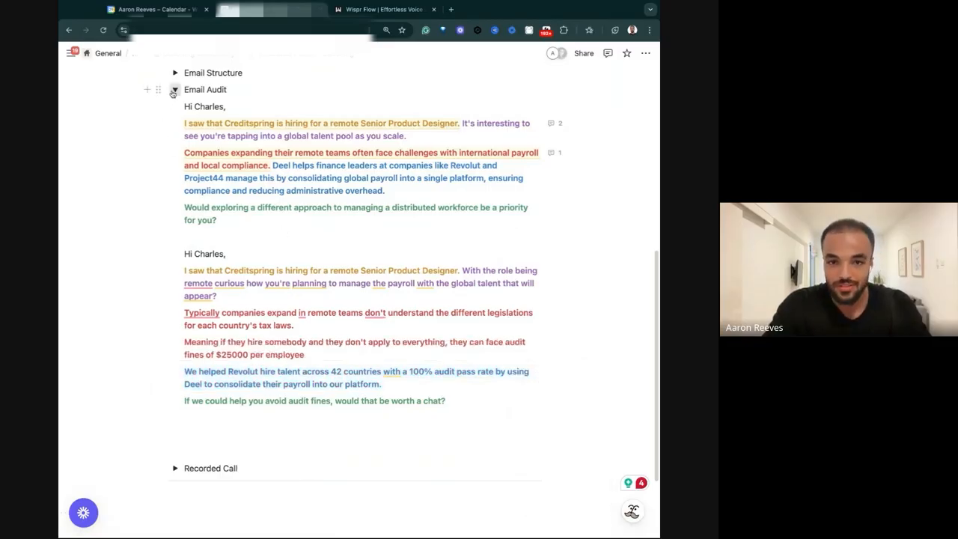
In the Session 1 - Email Outreach best practices, comment on "1 pain, 1 COI" that one issue with one core cost of inaction beats many pains.
left_click(174, 89)
left_click(174, 322)
scroll(262, 359, "down", 5)
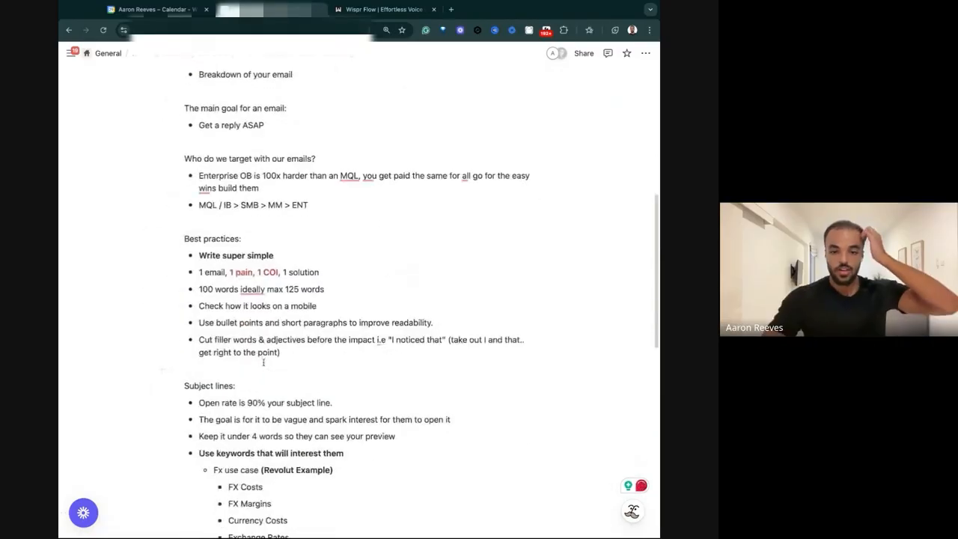
left_click_drag(229, 272, 222, 272)
left_click(293, 270)
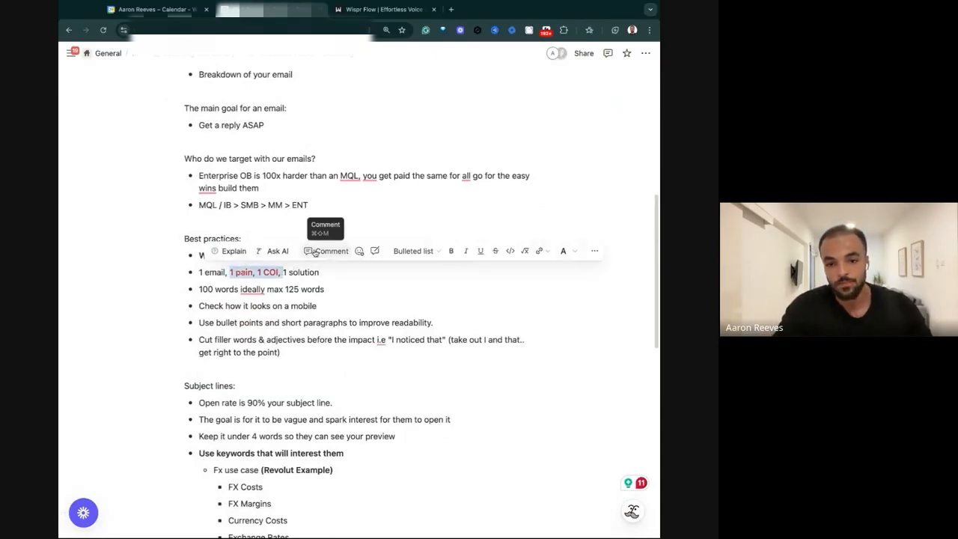
left_click(328, 251)
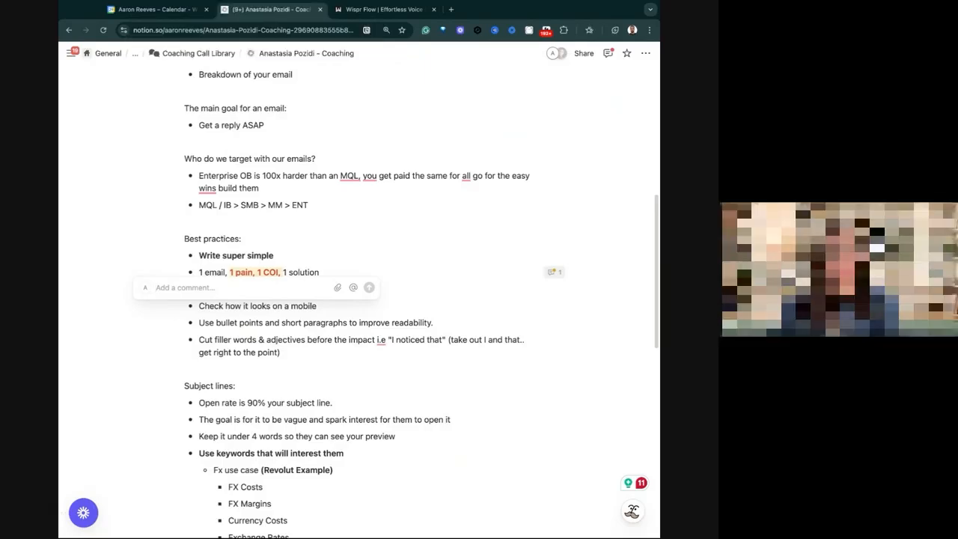
type("The biggest misconception I see with emails is that people think more is better. They think talking about all the different issues, all the different things you solve, equates value. It doesn't. One issue with one core cost of inaction is always more powerful than just throwing random pains at somebody.  So we need to get really in depth and really granular with the details and with what happens if they don't change. This is the biggest differentiation from what you did before to where we want to get to. We have to have that cost of inaction")
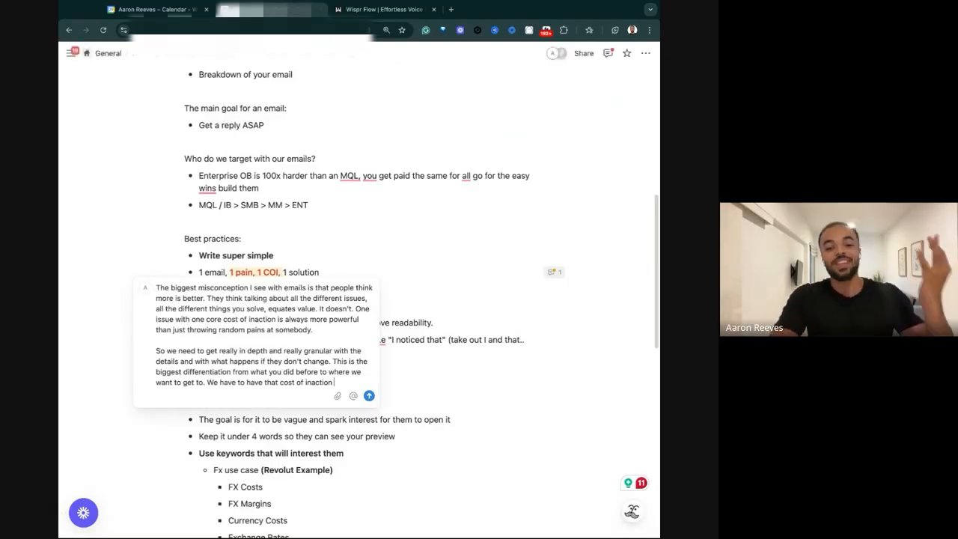
key("Return")
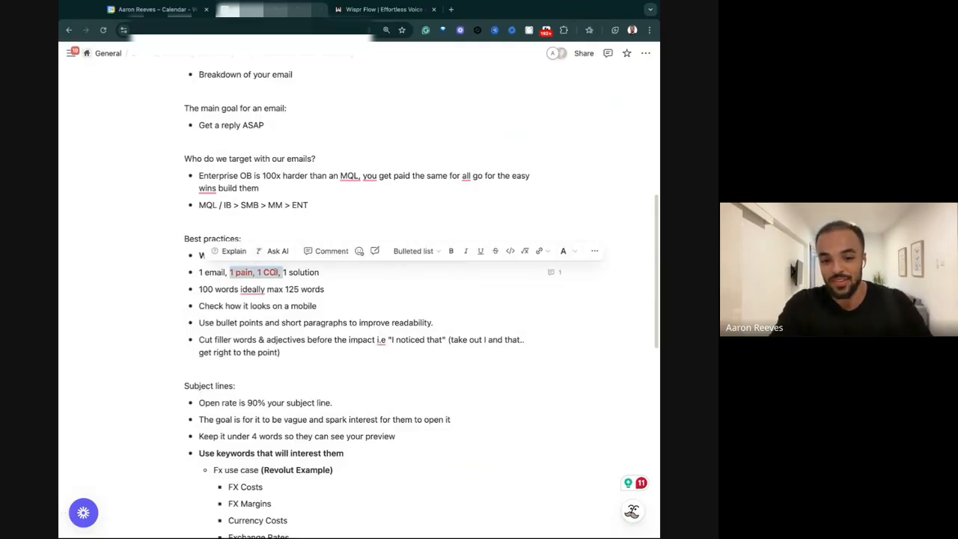
left_click(269, 270)
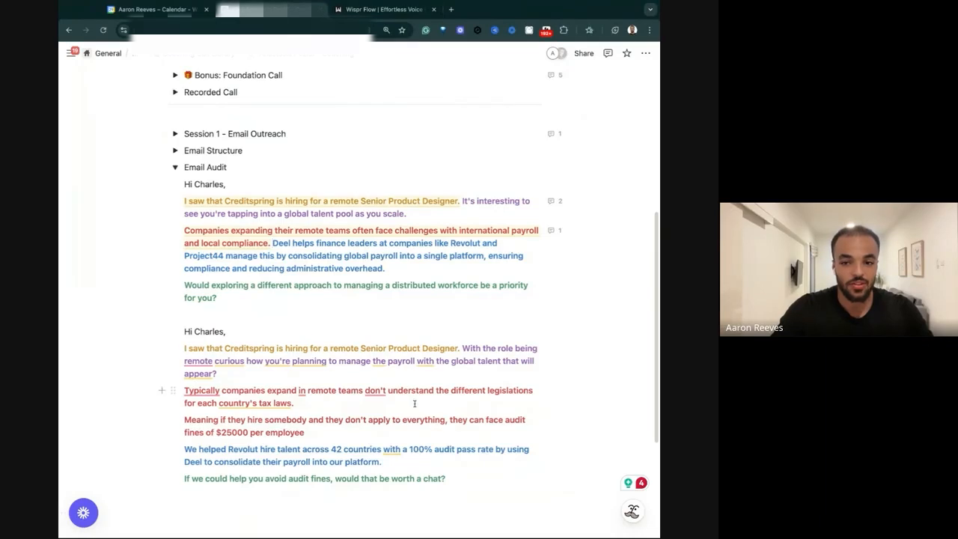
Try separating the original email's "Deel helps finance leaders" sentence from the pain sentence as its own paragraph.
key("BackSpace")
key("Return")
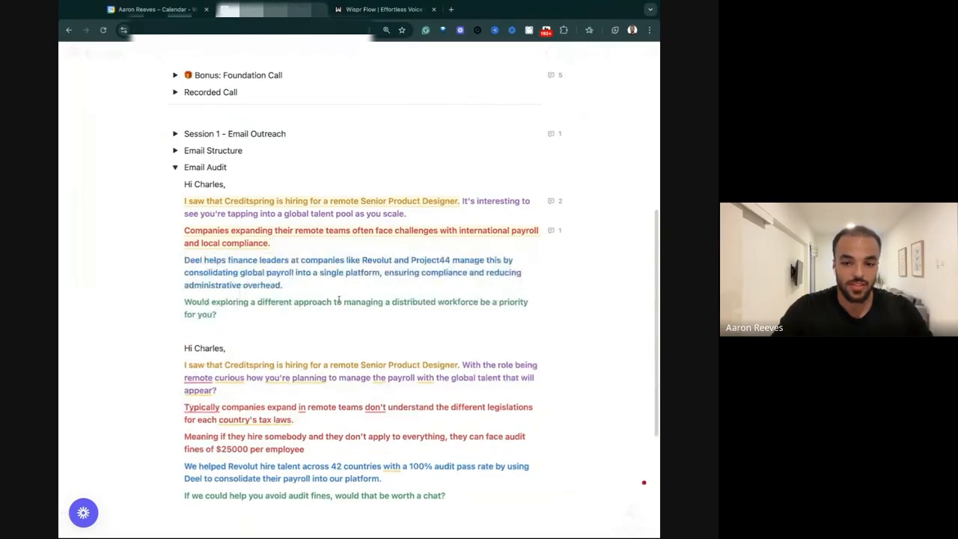
key("BackSpace")
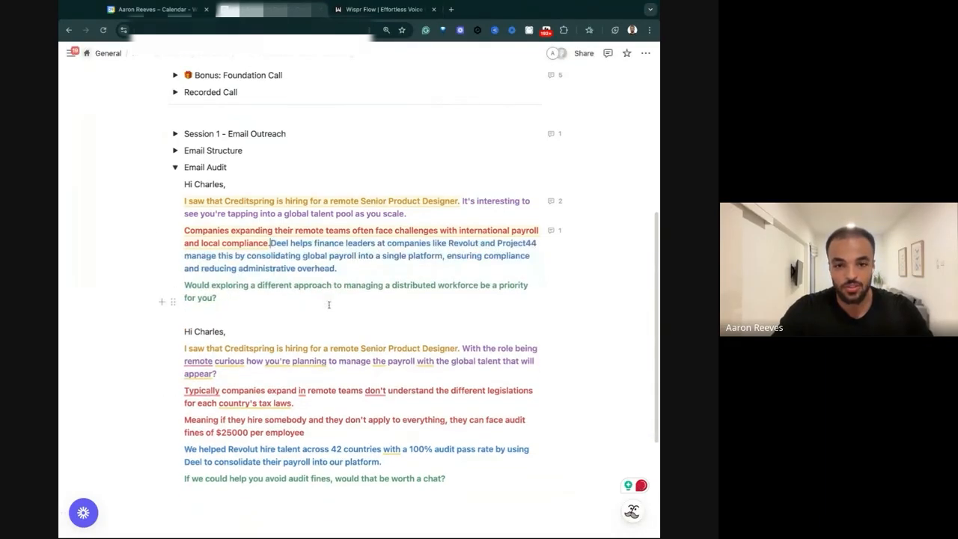
key("Return")
key("BackSpace")
key("Return")
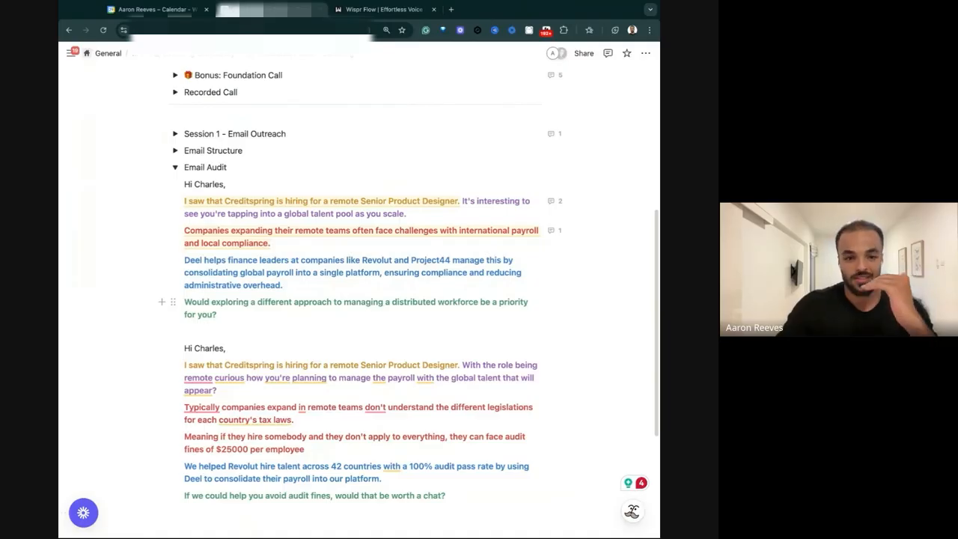
key("BackSpace")
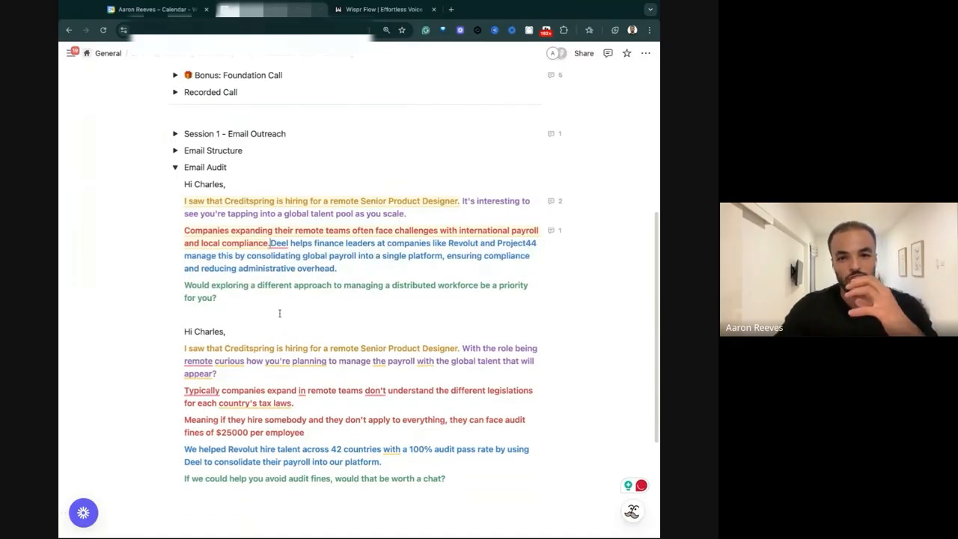
Search Google Images in a new tab for the F shape reading pattern and preview Clay's heatmap image.
left_click(451, 10)
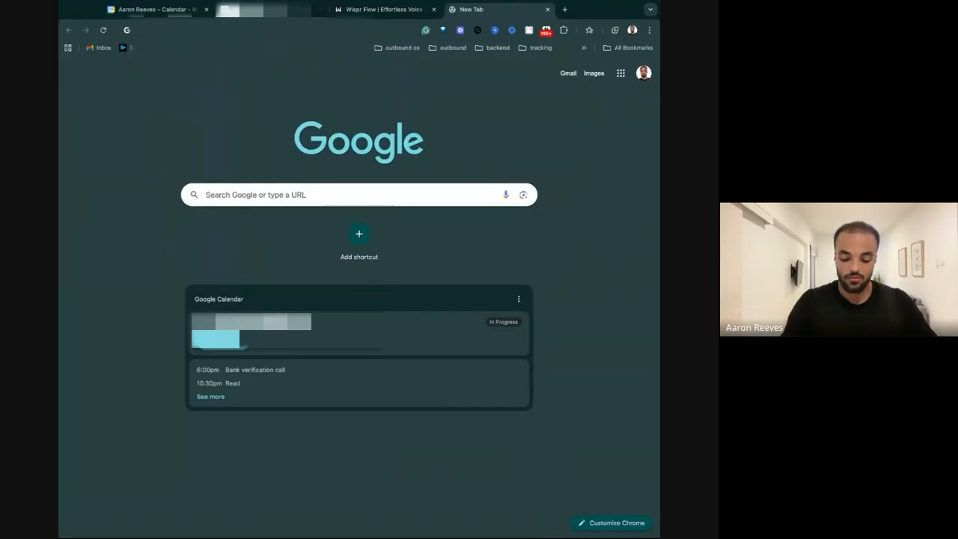
type("F SHAPE READING PATTERNB")
key("Return")
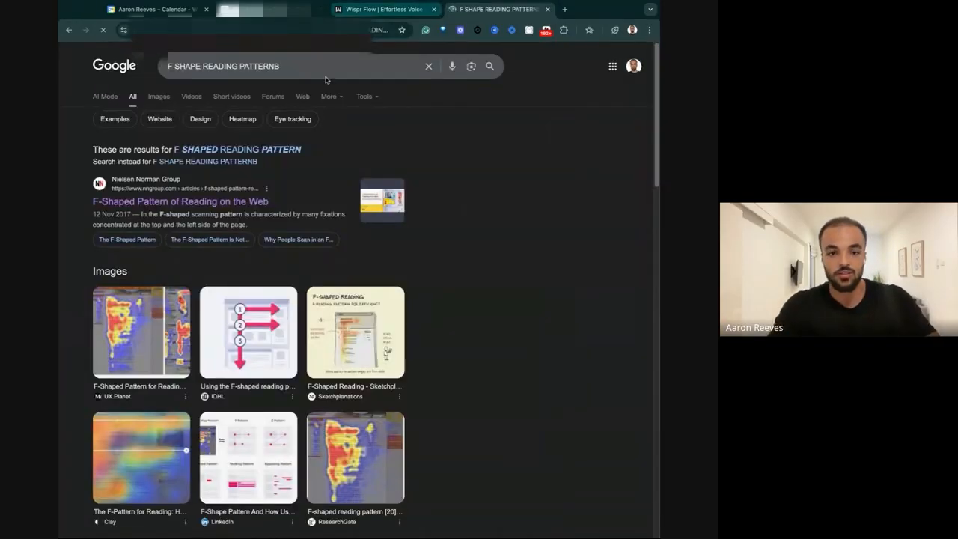
left_click(154, 97)
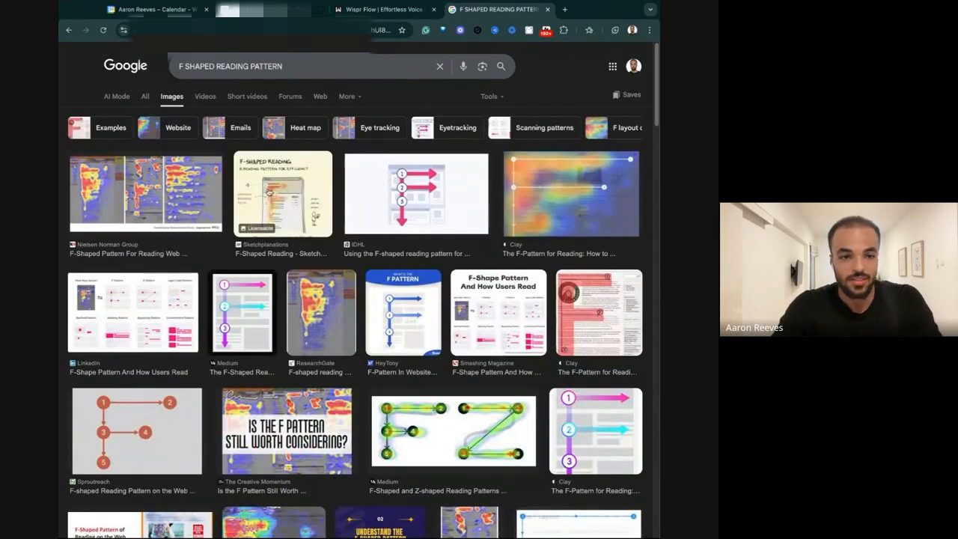
left_click(568, 196)
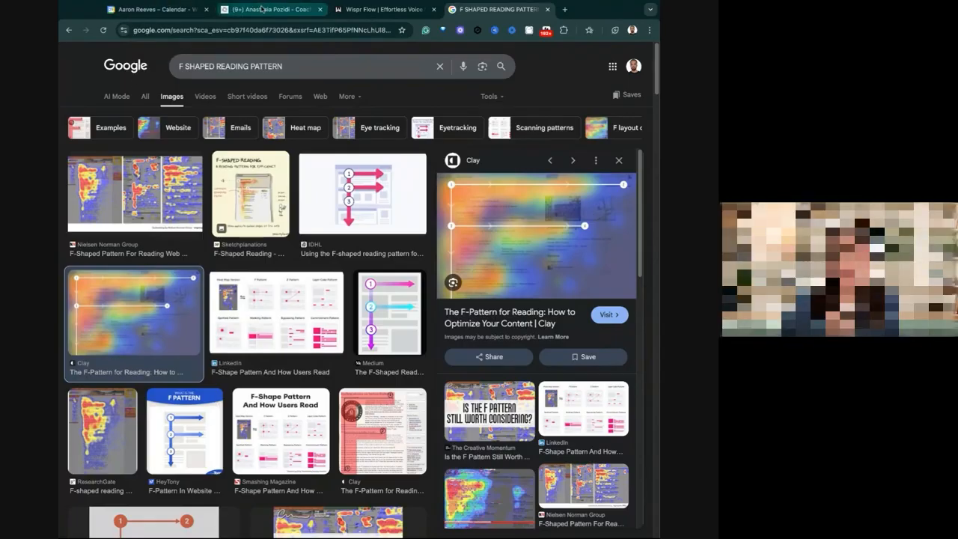
Return to the coaching notes and compare the copy's short paragraphs with the original email's layout.
left_click(263, 9)
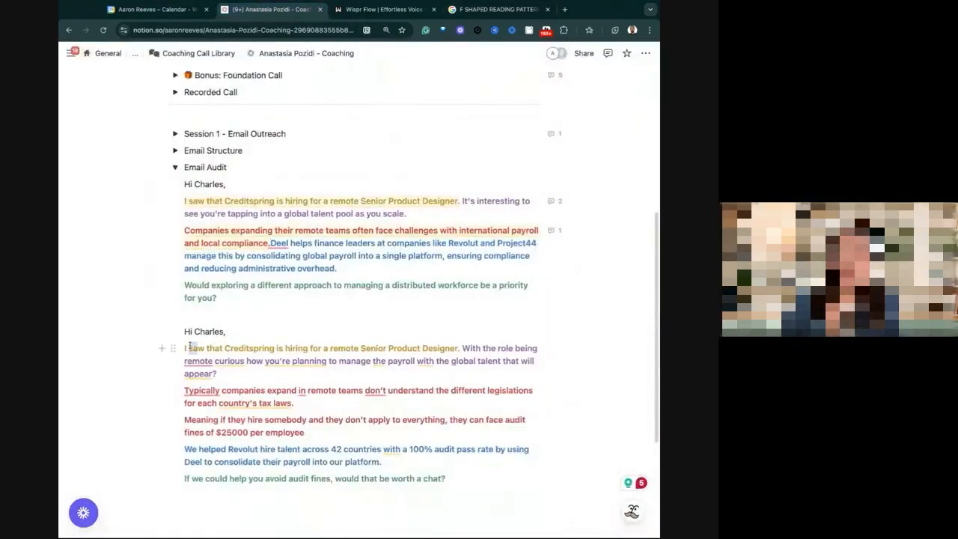
left_click_drag(189, 348, 183, 348)
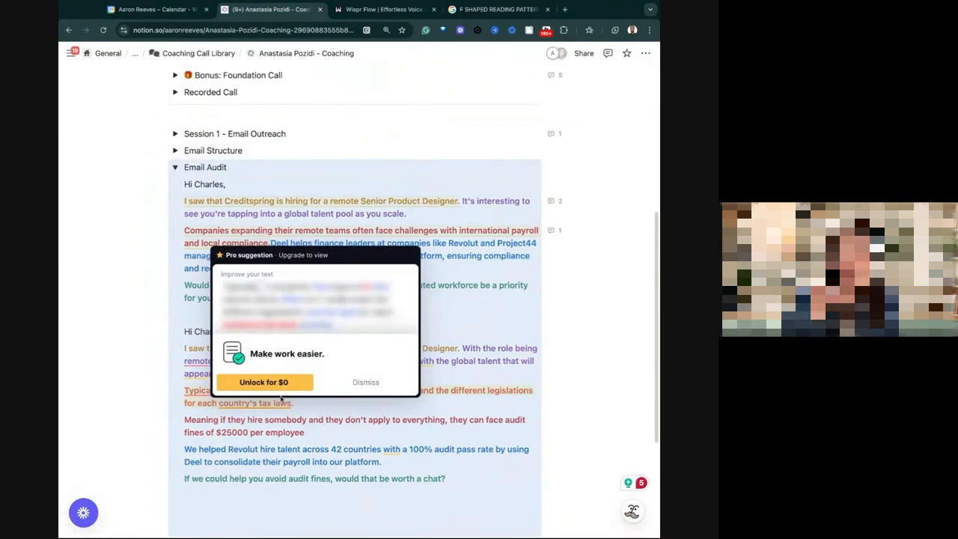
left_click(314, 388)
scroll(314, 385, "down", 2)
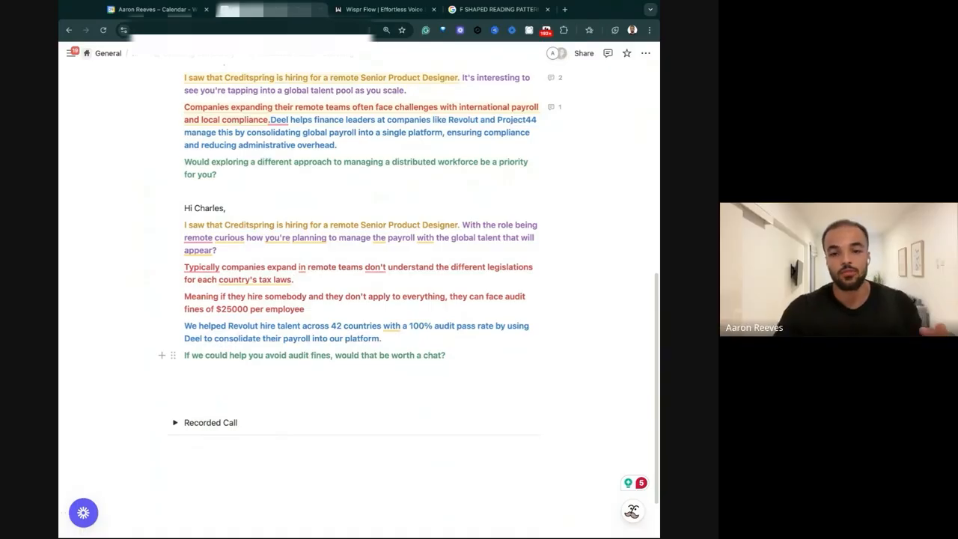
scroll(273, 331, "up", 1)
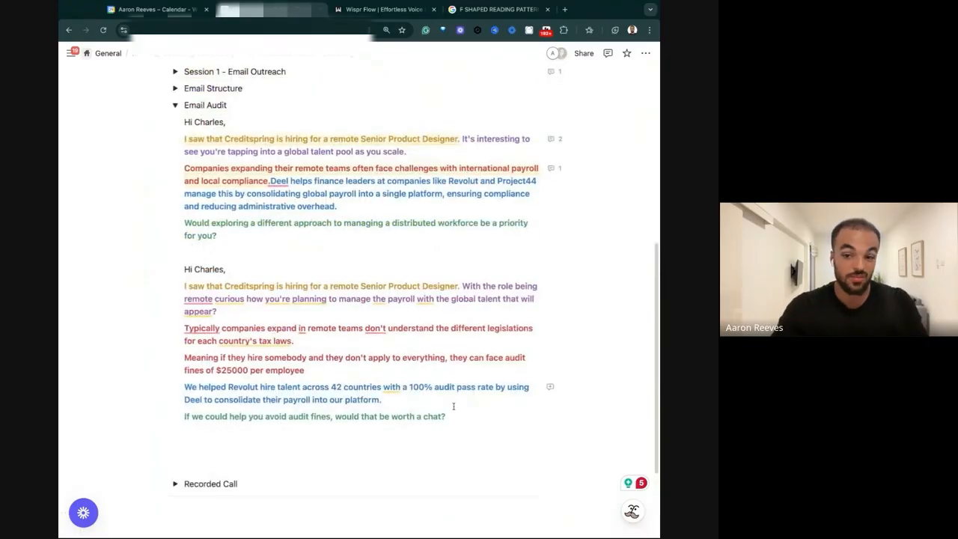
left_click_drag(449, 404, 187, 288)
left_click(291, 173)
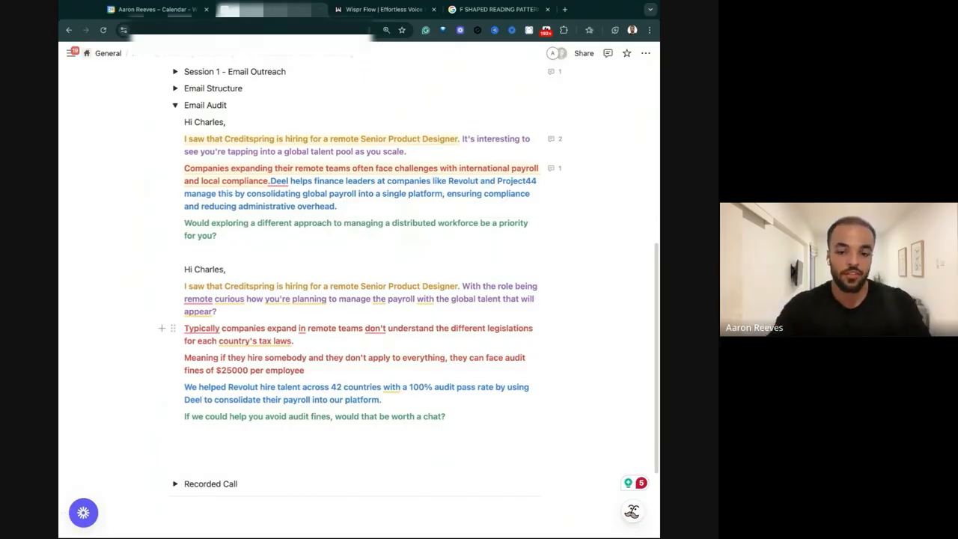
Try merging all of the copy's paragraphs below the greeting into one continuous block of text.
left_click(185, 329)
key("BackSpace")
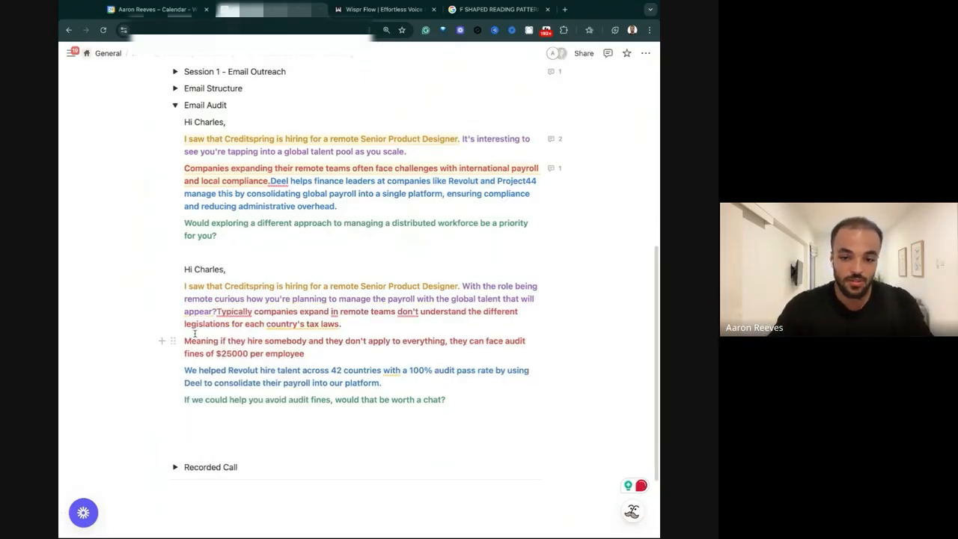
key("BackSpace")
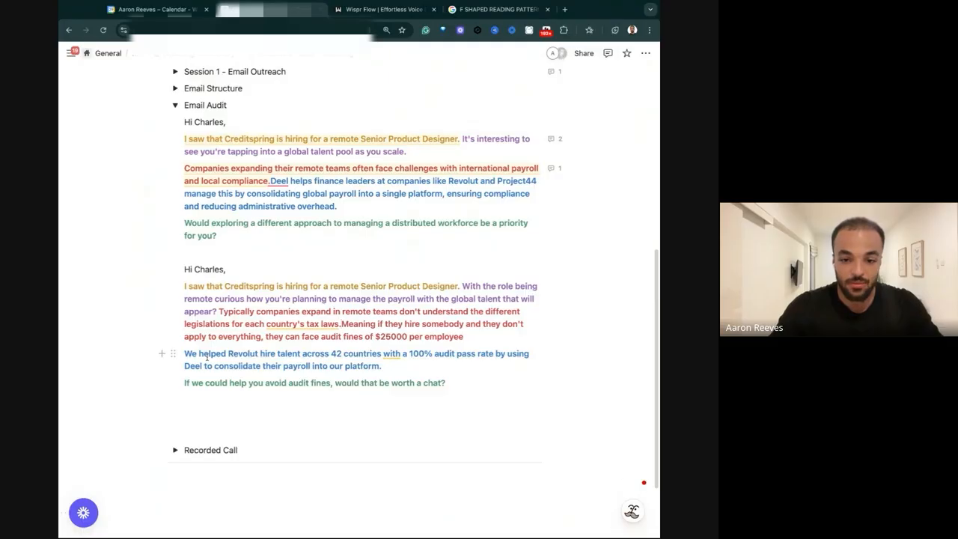
left_click(192, 359)
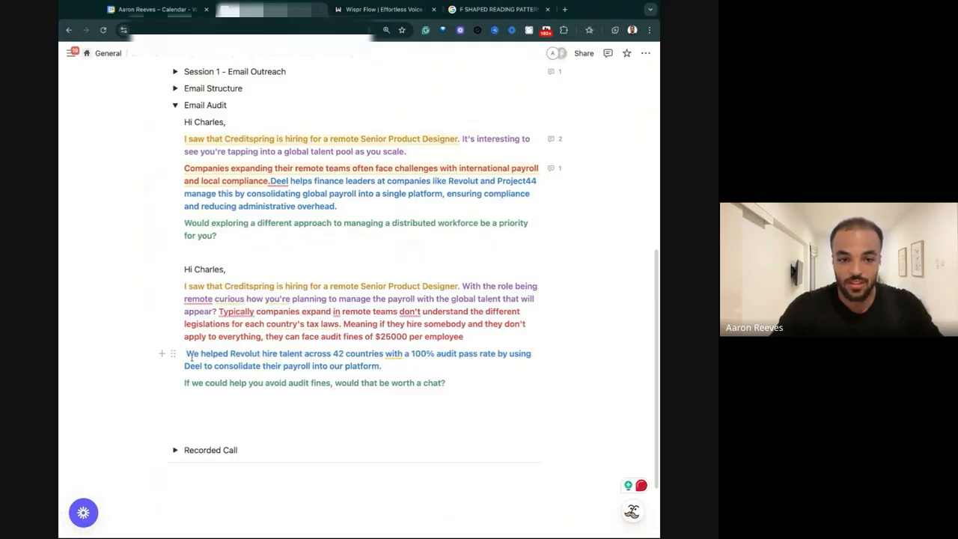
key("BackSpace")
left_click(184, 377)
key("BackSpace")
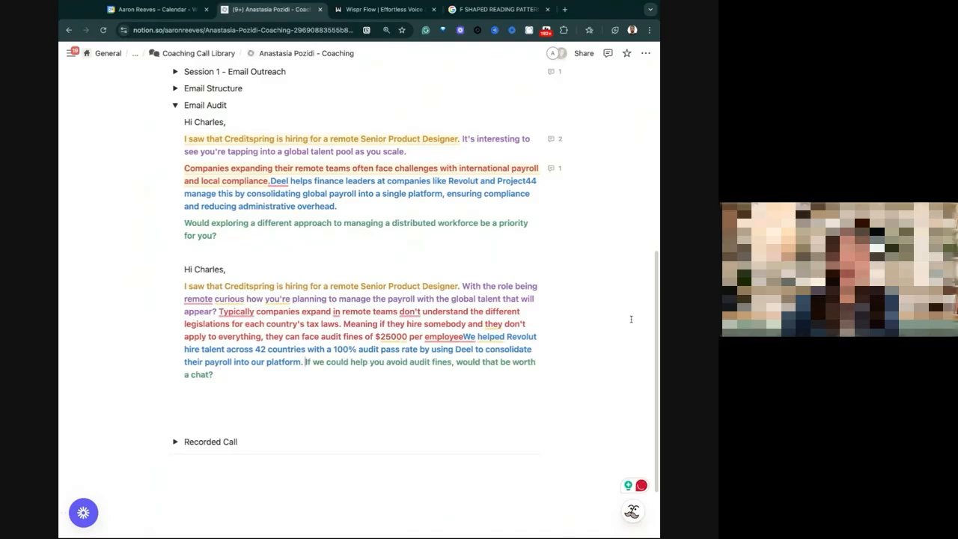
Undo the merging of the copy's paragraphs, keeping the original email's pain and Deel sentences joined.
key("super+z")
key("super+z")
key("super+z")
key("super+z")
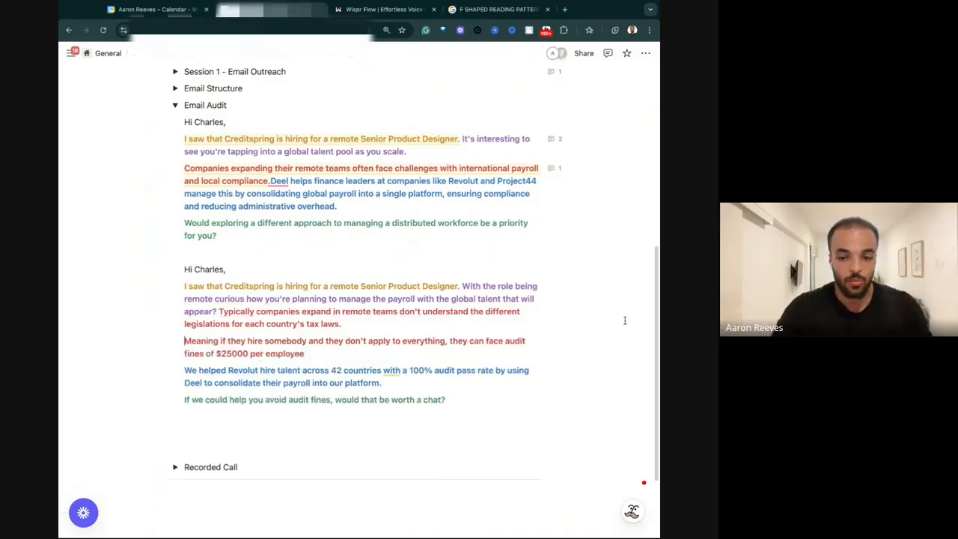
key("super+z")
key("super+z")
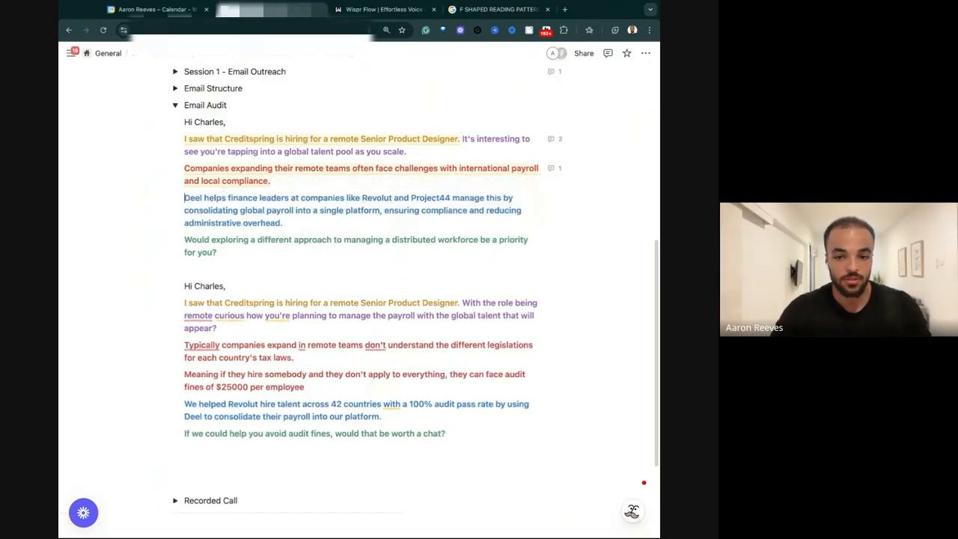
key("super+shift+z")
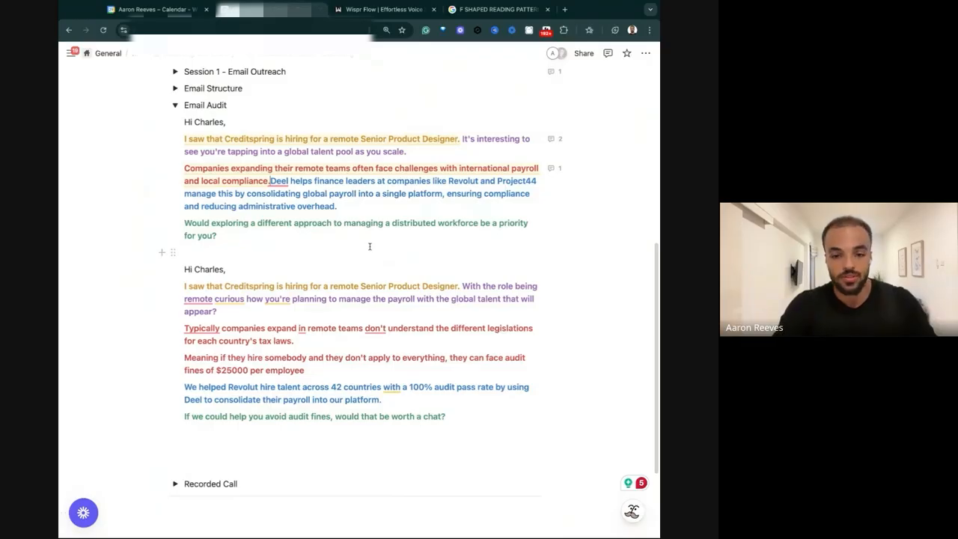
Collapse the Email Audit section and review the Session 1 - Email Outreach best practice on bullet points and short paragraphs.
scroll(224, 277, "up", 3)
left_click(174, 259)
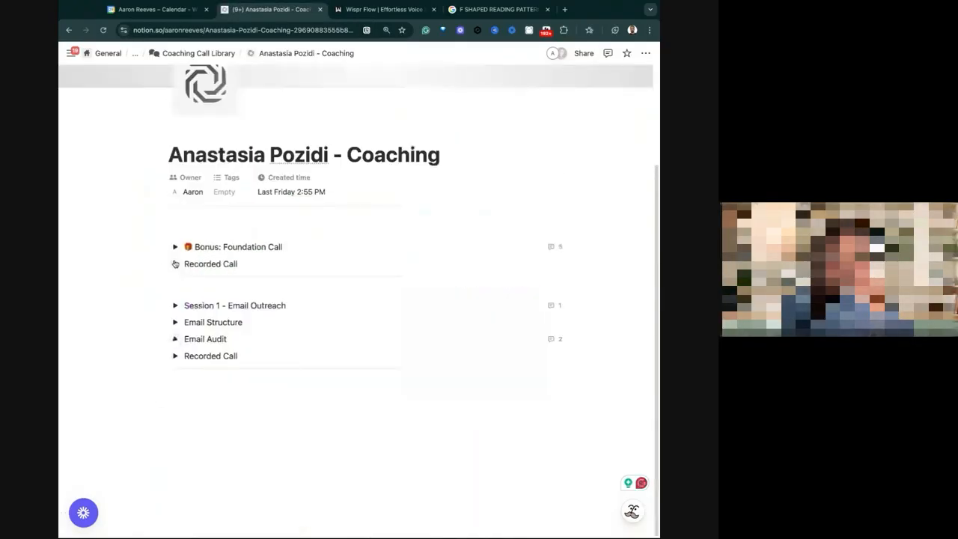
left_click(174, 304)
scroll(297, 318, "down", 3)
scroll(297, 318, "down", 2)
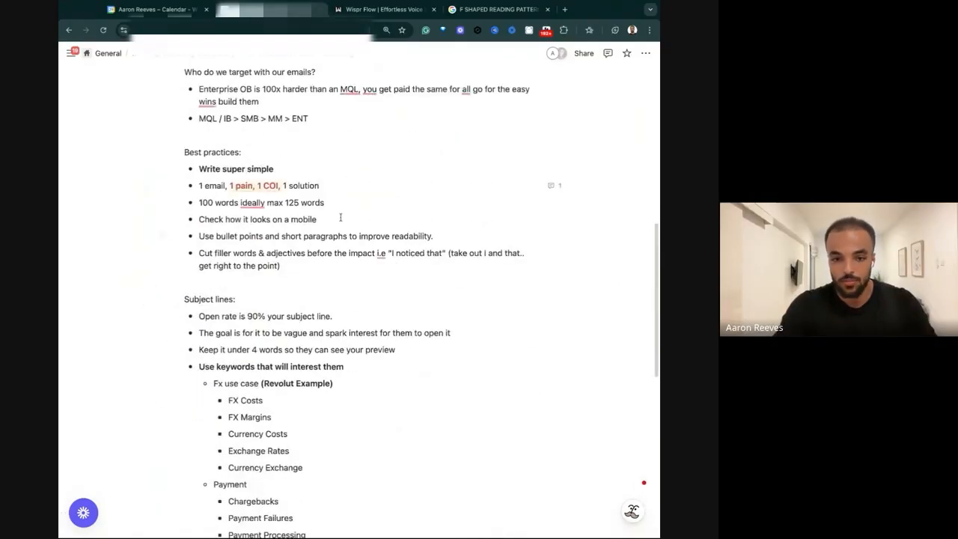
left_click_drag(226, 236, 308, 236)
left_click(273, 256)
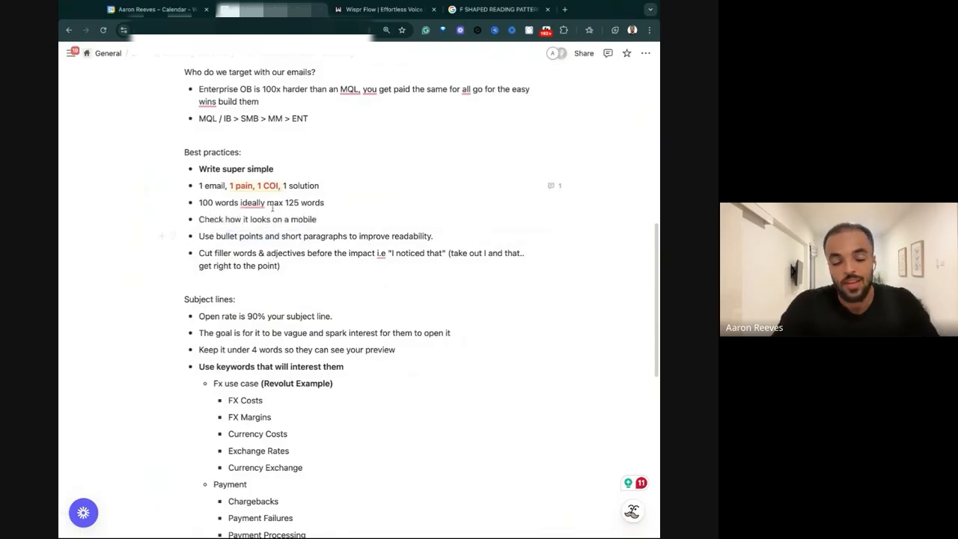
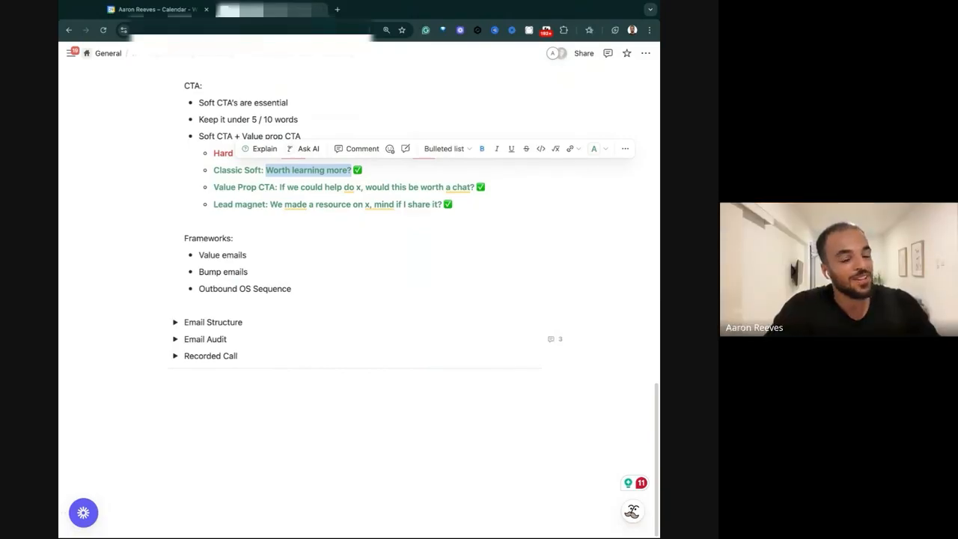
Open Instantly in a new browser tab, log in, and look over the list of email accounts.
left_click(336, 9)
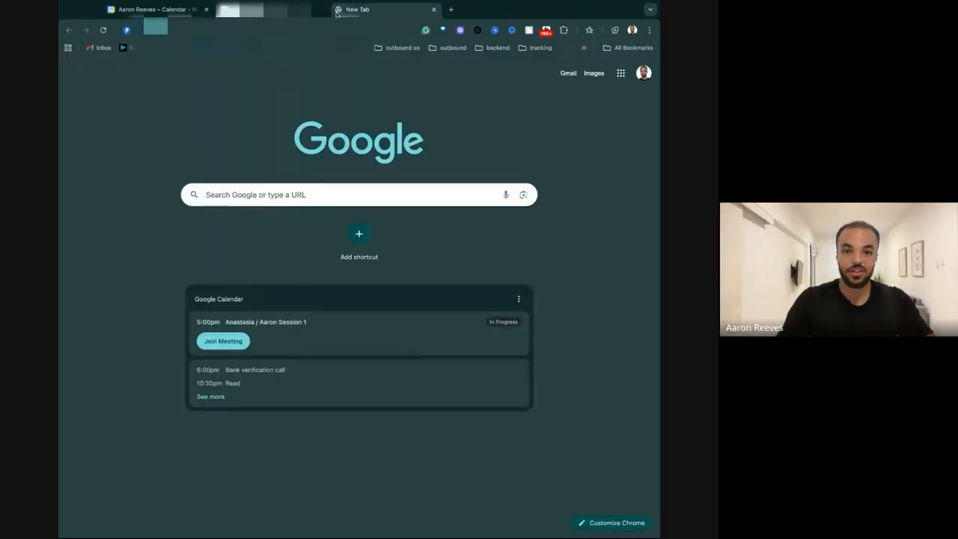
key("Return")
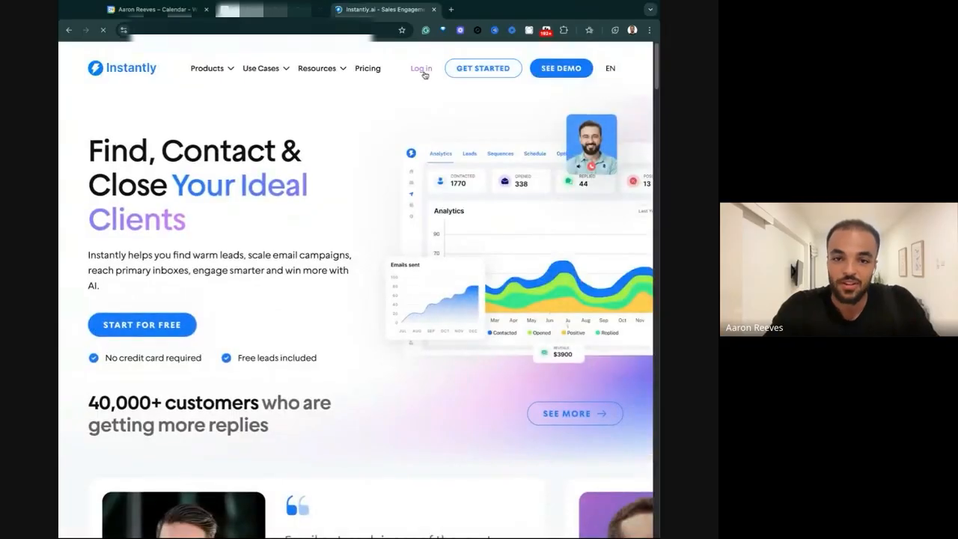
left_click(421, 69)
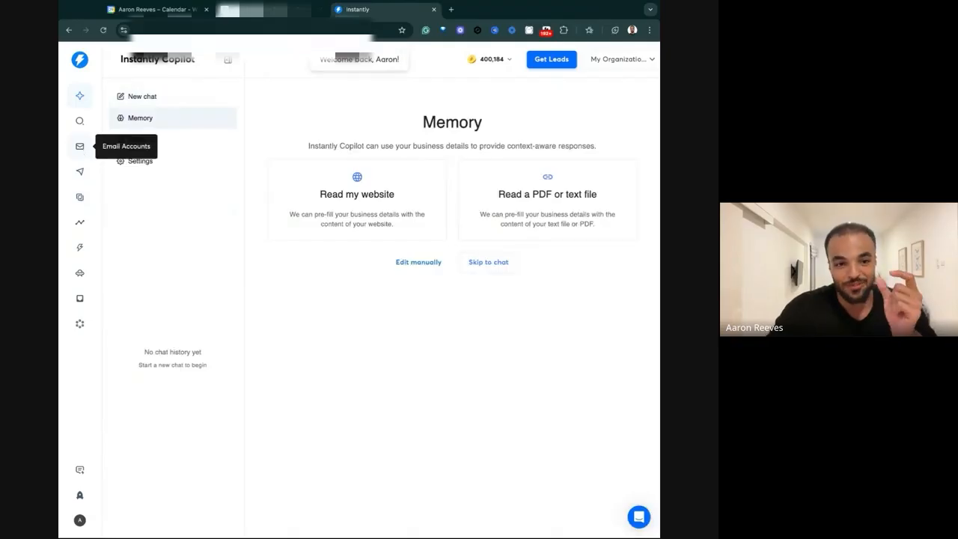
left_click(79, 146)
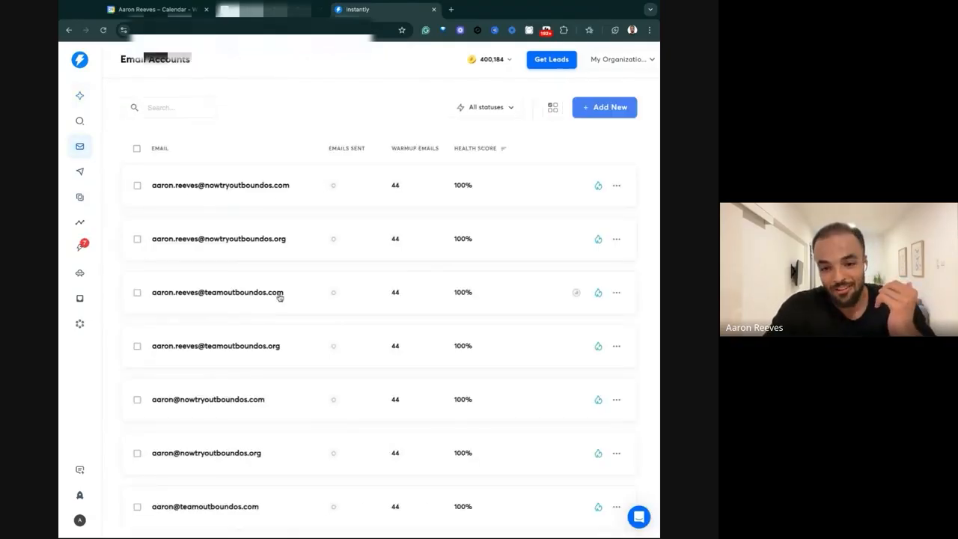
scroll(278, 295, "down", 5)
scroll(389, 371, "up", 5)
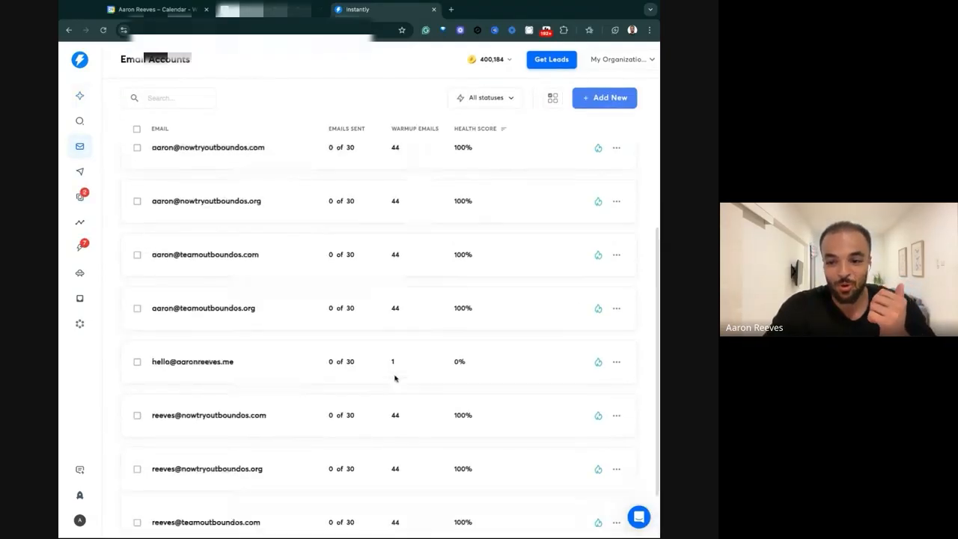
Open the Sales ATL - Recently hired Sales leader SMB campaign's sequence and highlight "Worth a chat?" in the Step 1 email.
left_click(79, 171)
scroll(453, 445, "down", 5)
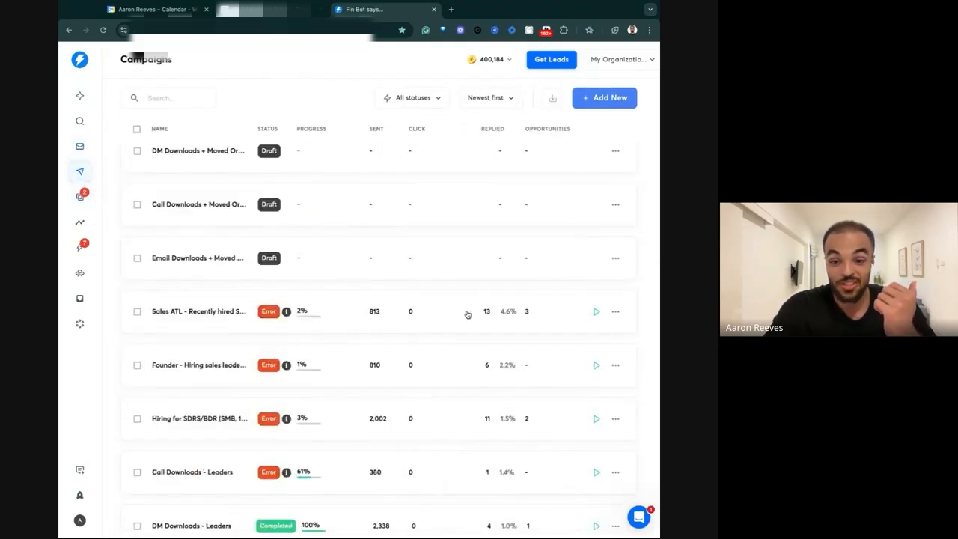
left_click(514, 317)
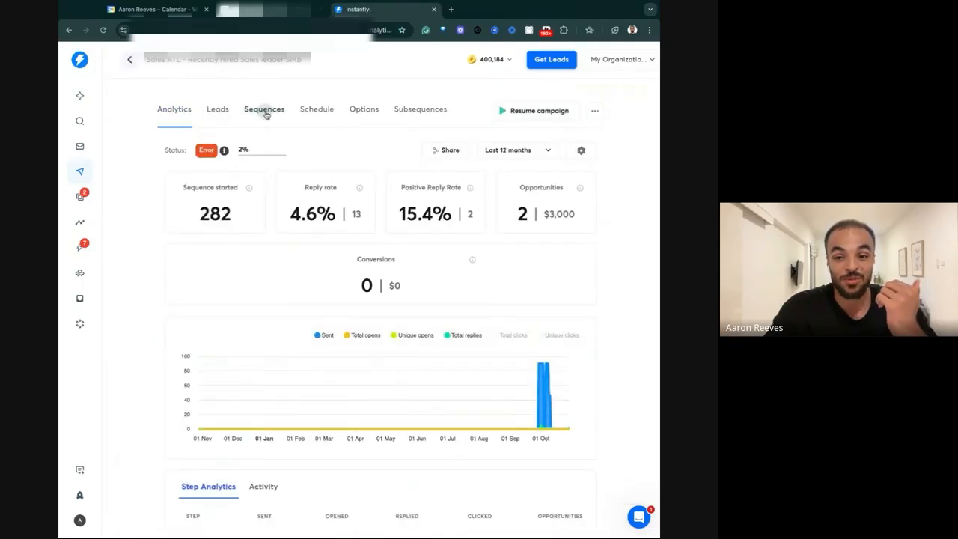
left_click(264, 111)
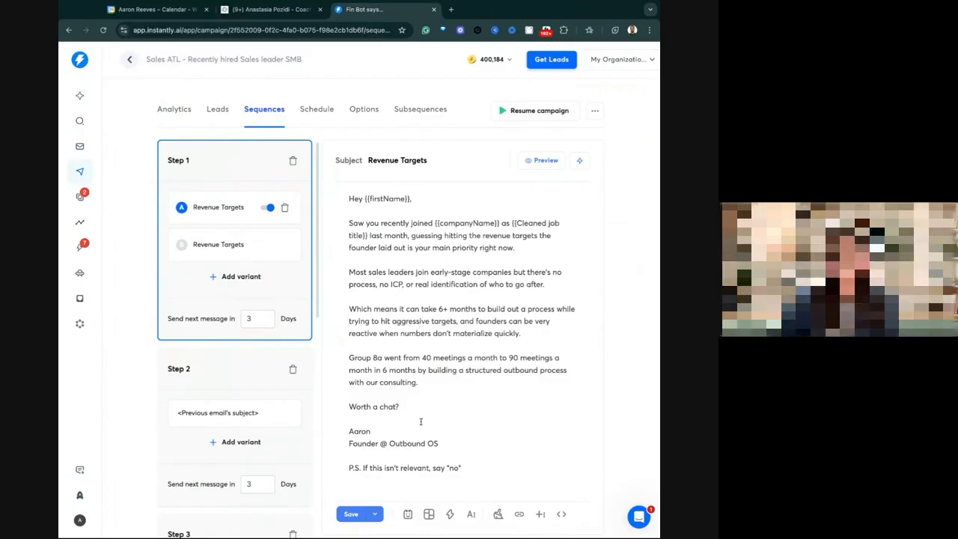
left_click_drag(349, 406, 402, 407)
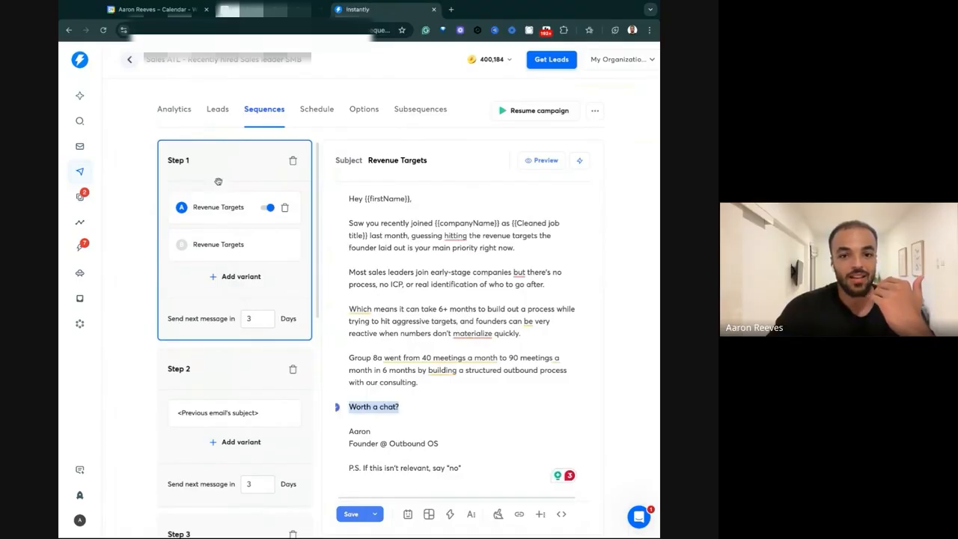
Review the campaign's step analytics and highlight the reply figures for Step 1.
left_click(173, 109)
scroll(397, 452, "down", 5)
scroll(397, 452, "down", 1)
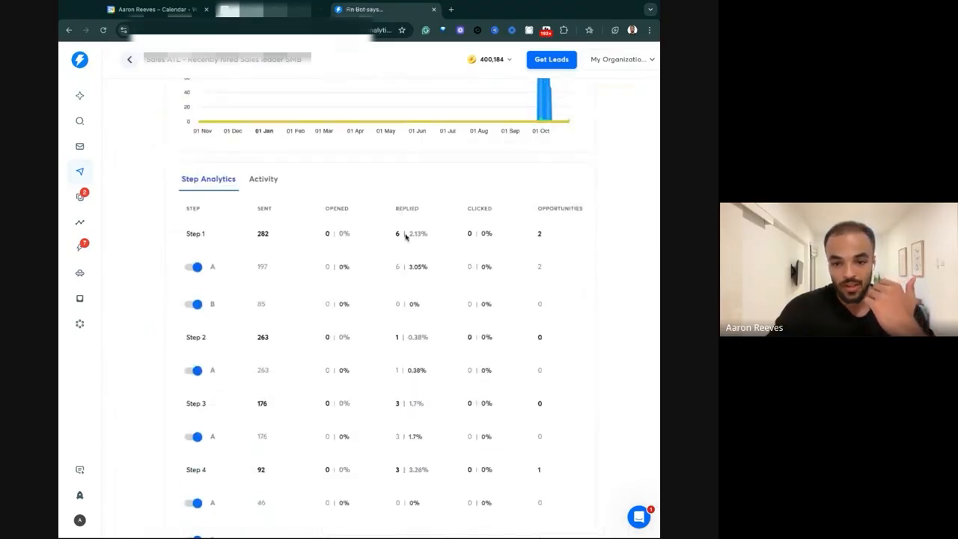
left_click_drag(395, 234, 422, 234)
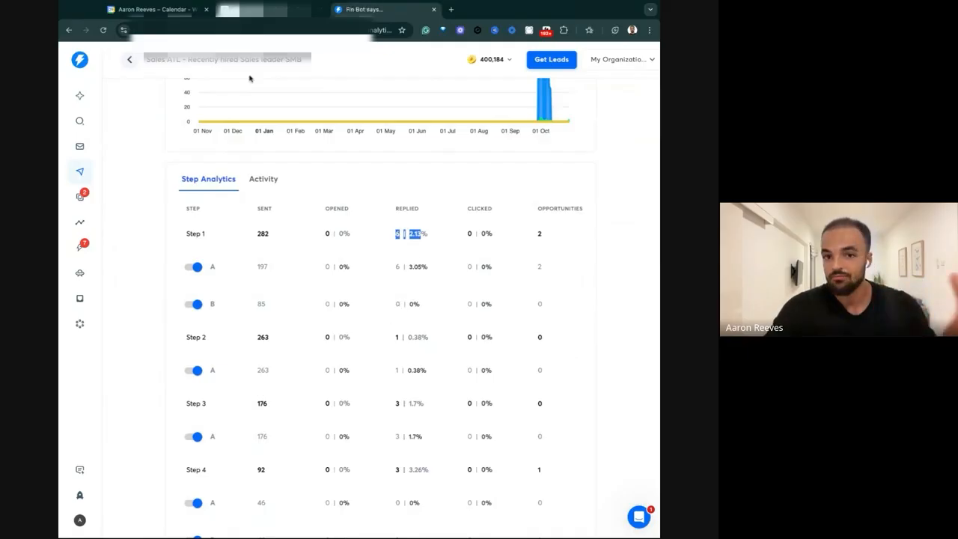
Return to the coaching notes and review the CTA examples, highlighting the Value Prop and Lead magnet lines.
left_click(252, 9)
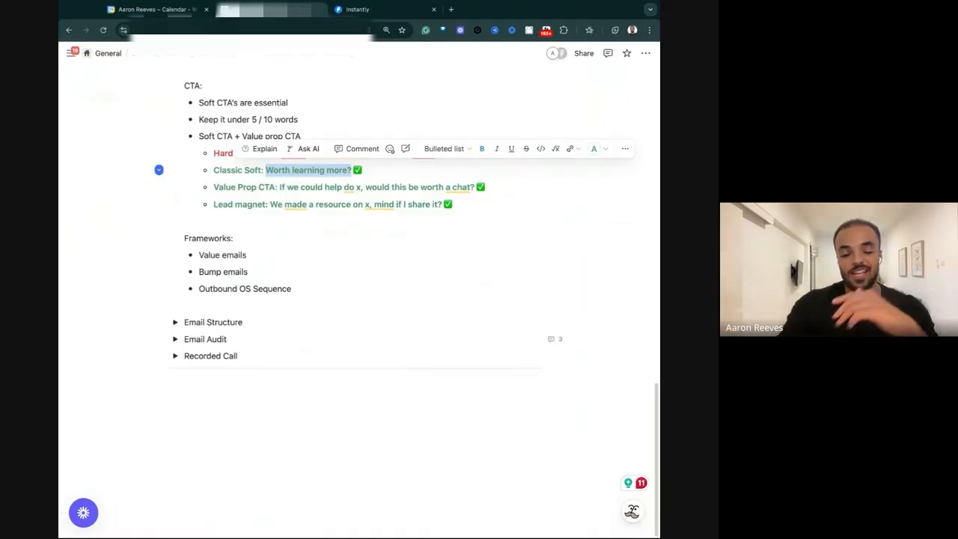
left_click(330, 187)
left_click_drag(253, 184, 550, 187)
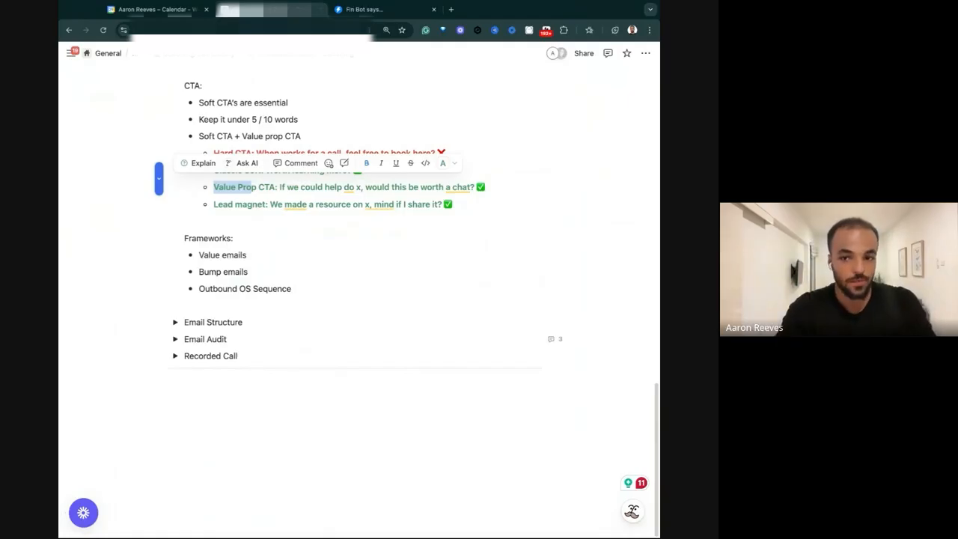
left_click(488, 187)
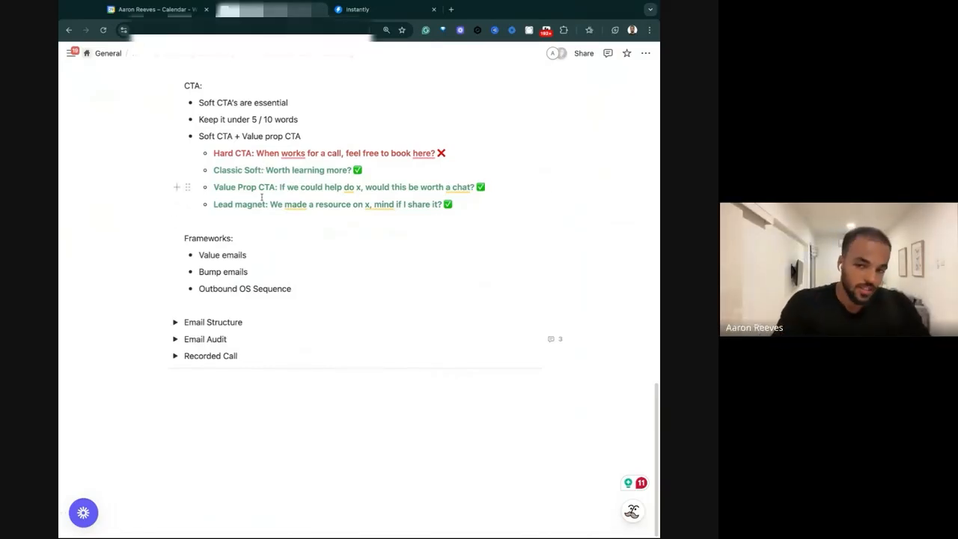
left_click_drag(264, 204, 459, 202)
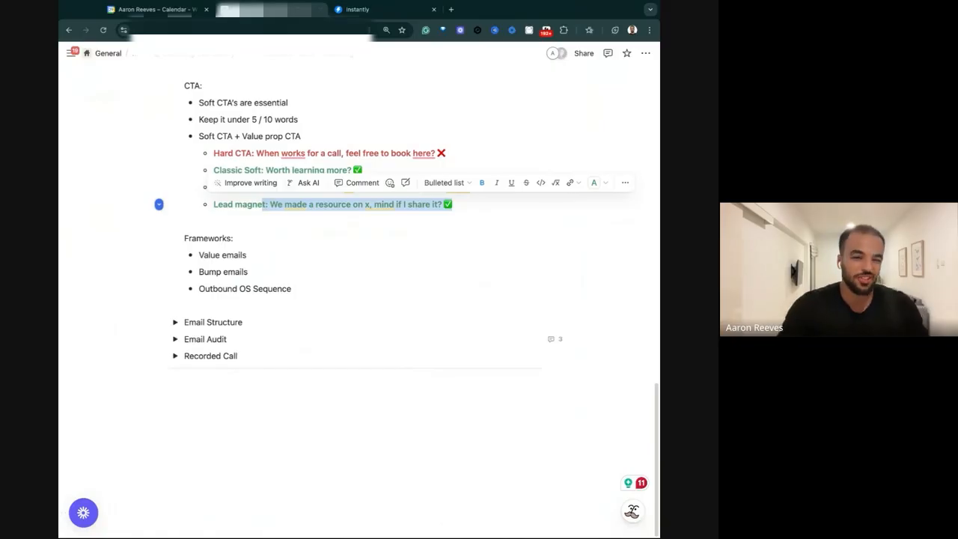
mouse_move(213, 153)
left_mouse_down()
mouse_move(496, 186)
mouse_move(213, 171)
left_mouse_up()
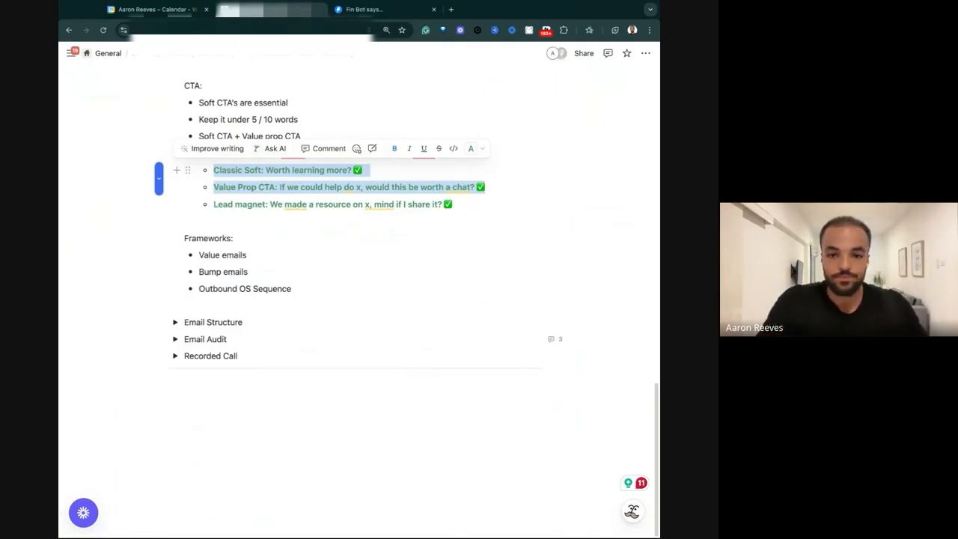
left_click(355, 186)
Collapse the Session 1 - Email Outreach section and expand the Email Audit section.
scroll(355, 186, "up", 5)
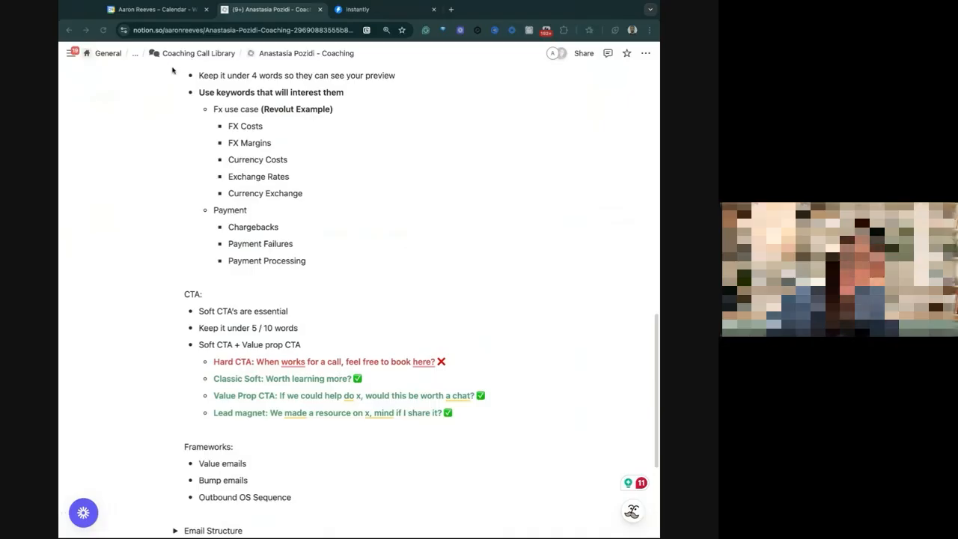
scroll(261, 258, "up", 5)
scroll(187, 254, "up", 3)
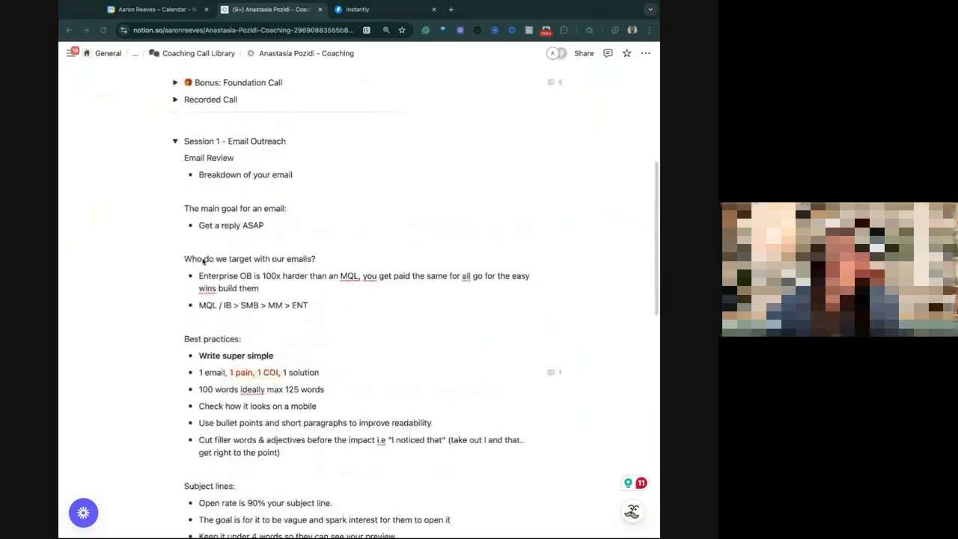
left_click(175, 142)
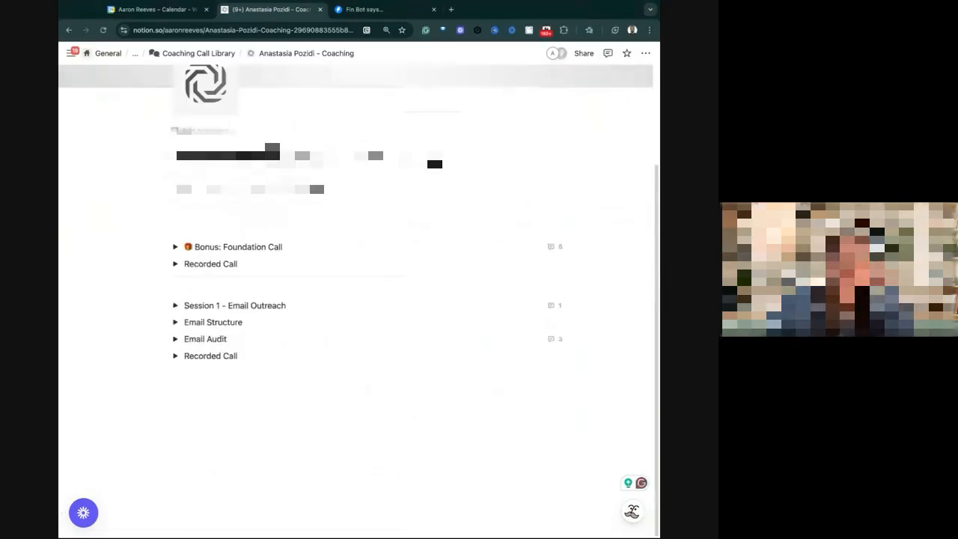
left_click(174, 338)
scroll(234, 209, "down", 5)
scroll(233, 209, "up", 1)
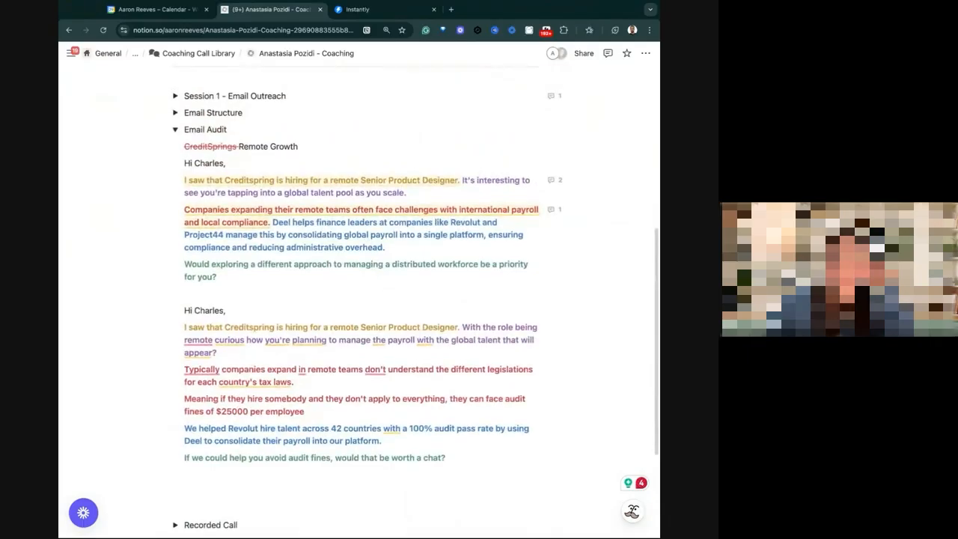
Copy the improved email in the Email Audit section, from its greeting through the closing question.
left_click(285, 332)
left_click_drag(223, 282, 184, 163)
left_click(259, 327)
left_click_drag(550, 457, 184, 310)
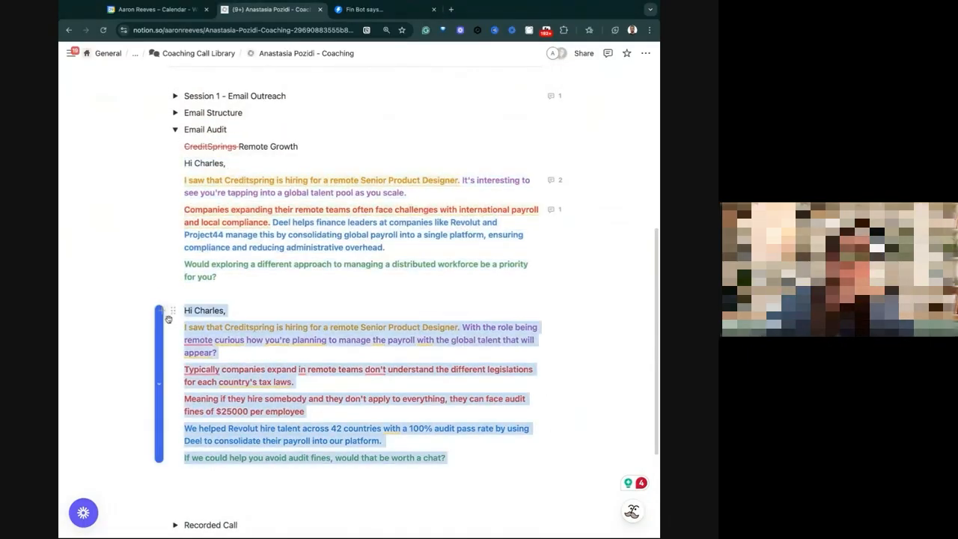
Search the web for "word counter" in a new browser tab and open the WordCounter site.
left_click(450, 9)
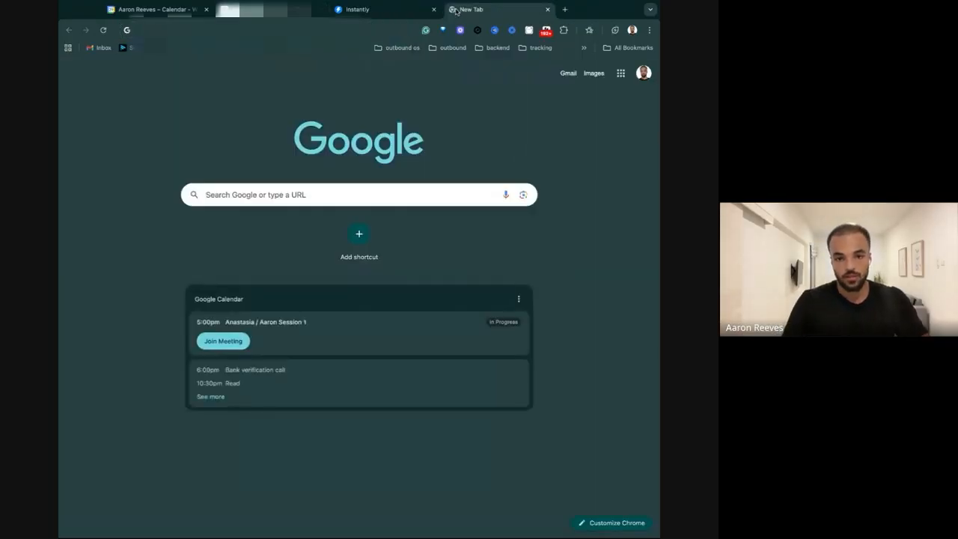
type("word counter")
key("Return")
scroll(218, 376, "down", 3)
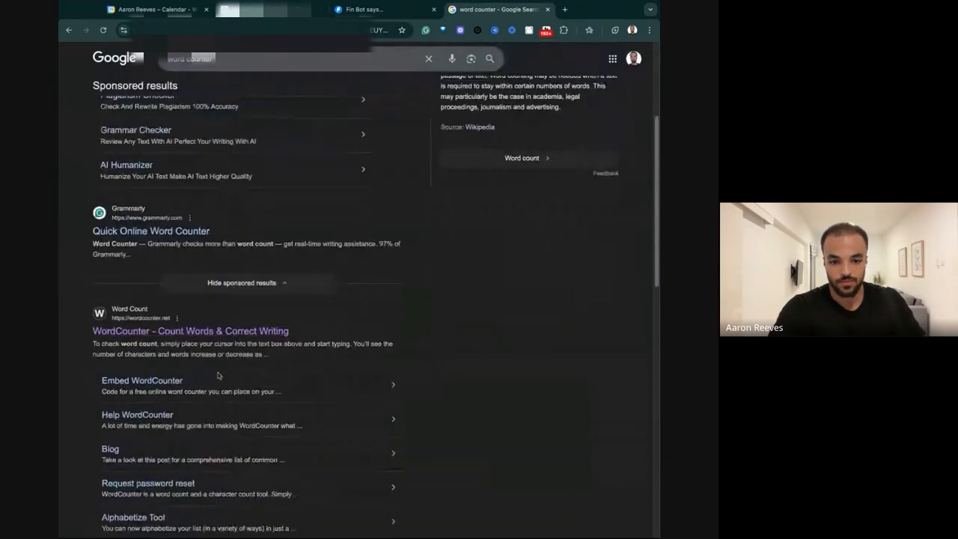
left_click(178, 334)
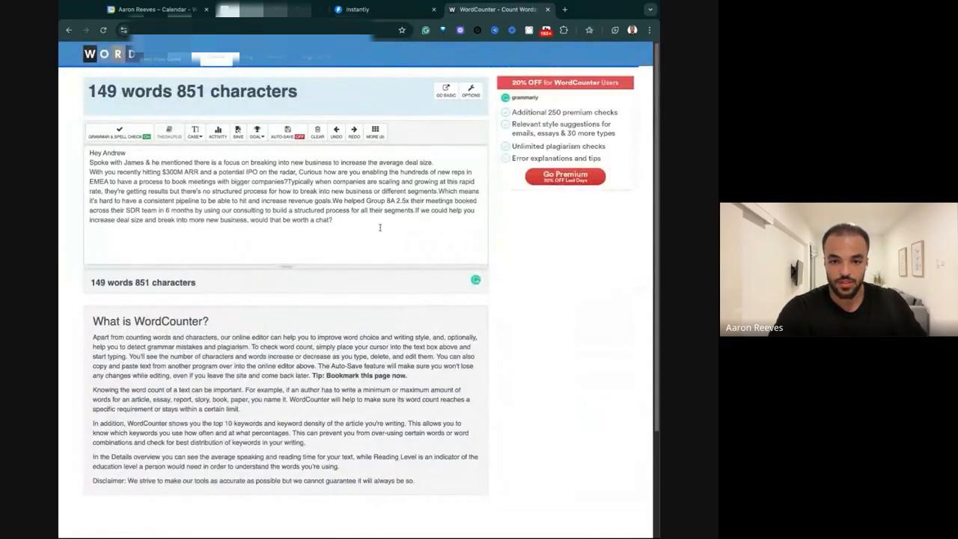
Replace the existing text in the word counter with the copied improved email.
key("ctrl+a")
key("BackSpace")
key("ctrl+v")
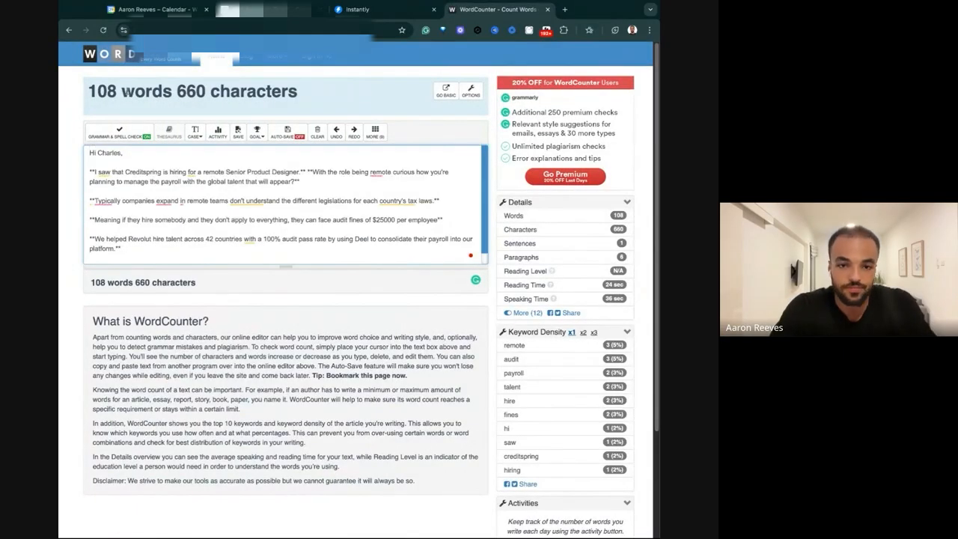
Remove the formatting asterisks from the opening paragraph about Creditspring hiring a remote Senior Product Designer.
left_click(95, 172)
key("BackSpace")
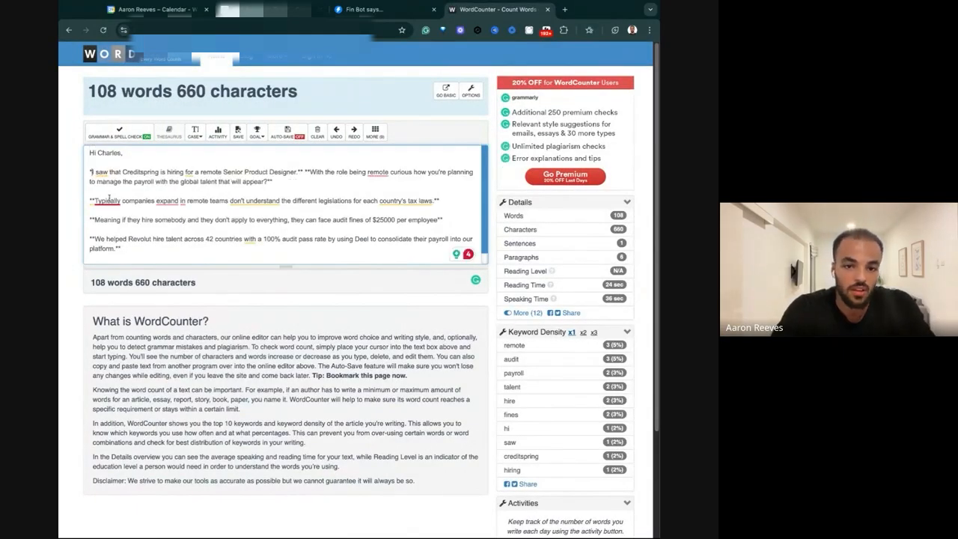
key("BackSpace")
left_click(302, 171)
key("BackSpace")
key("BackSpace")
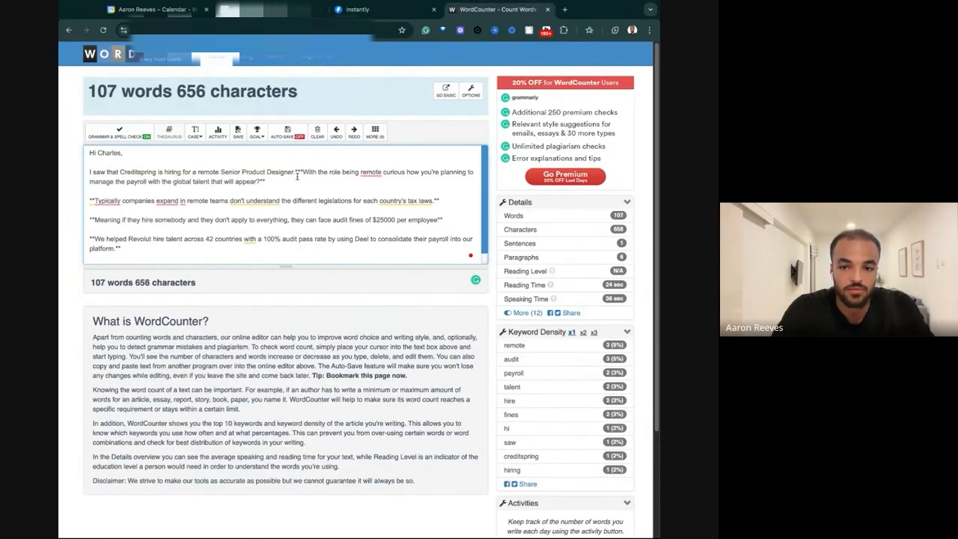
key("BackSpace")
key("BackSpace")
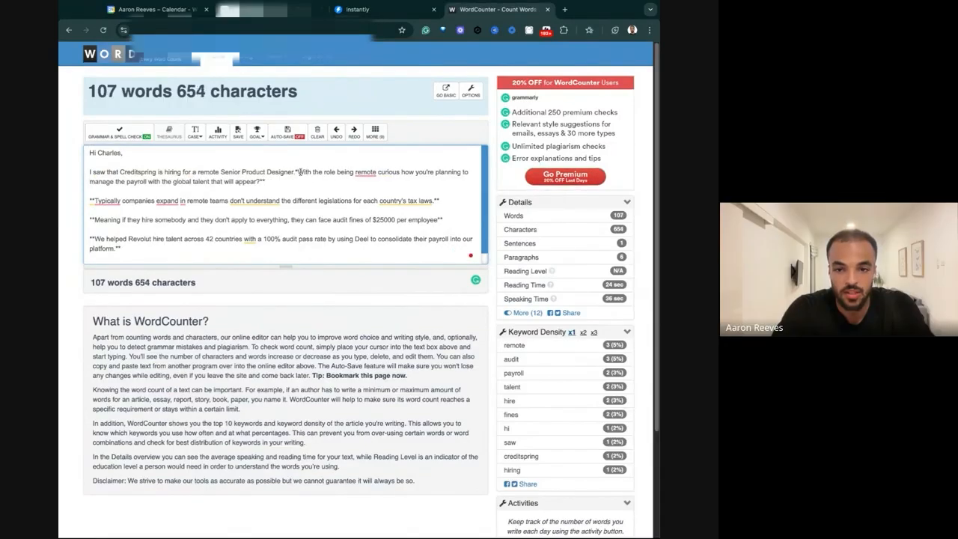
key("BackSpace")
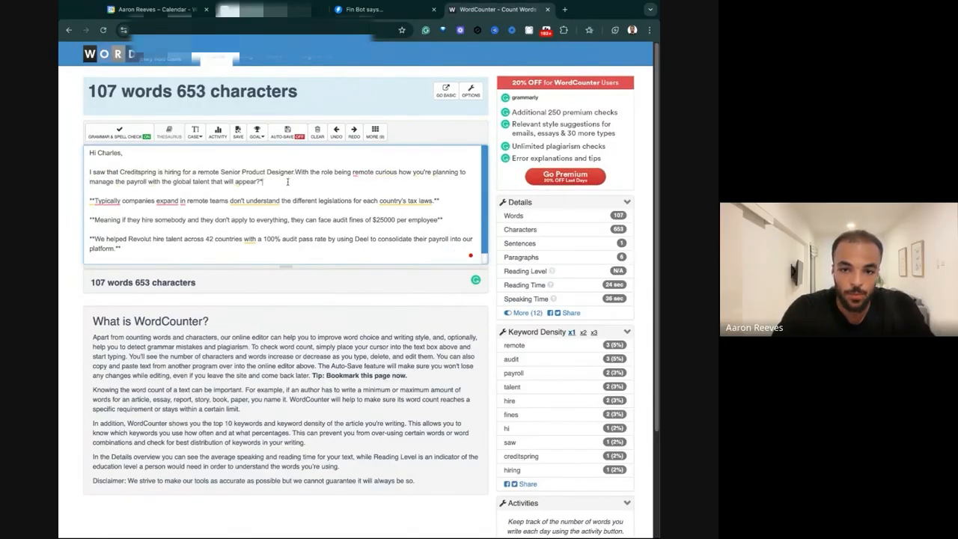
key("BackSpace")
Remove the asterisks around the closing question "If we could help you avoid audit fines, would that be worth a chat?".
scroll(201, 185, "down", 1)
left_click(315, 250)
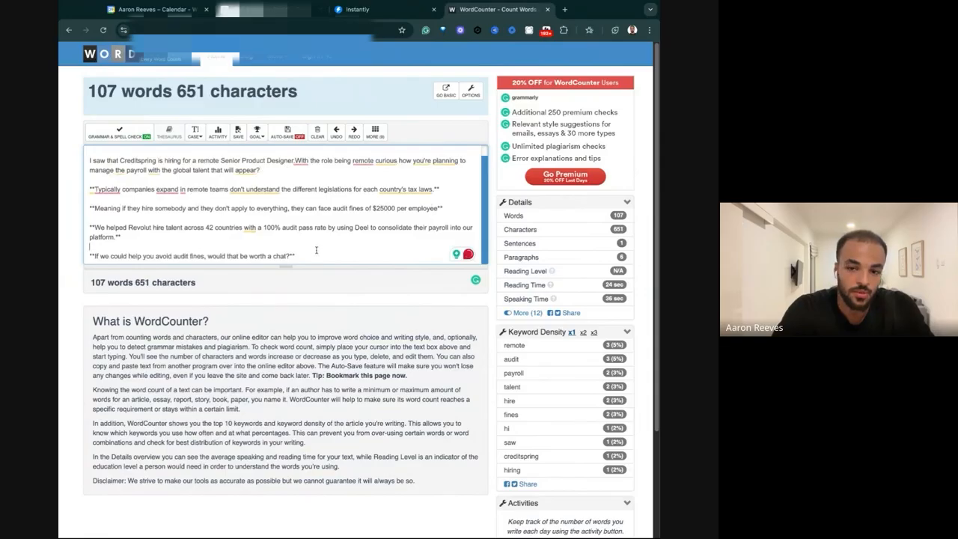
left_click(310, 255)
key("BackSpace")
key("BackSpace")
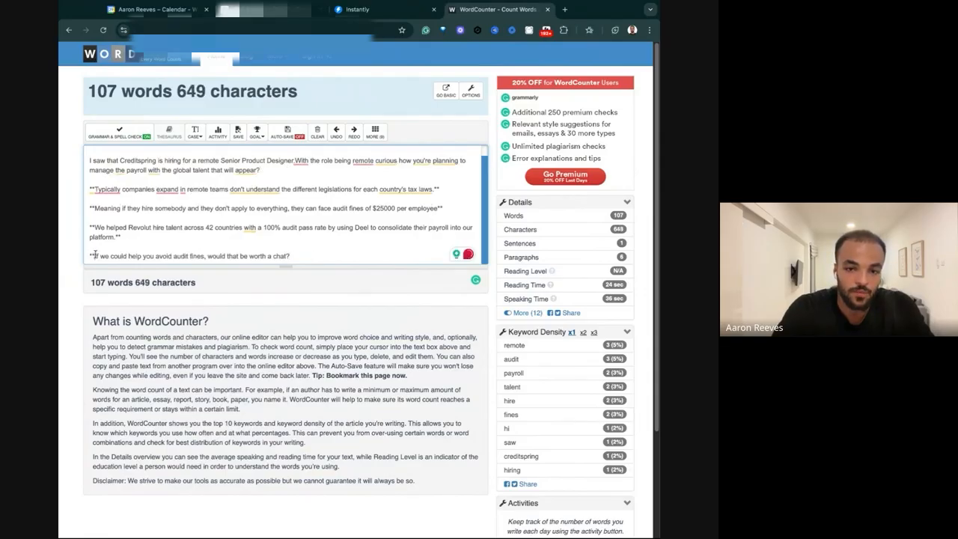
left_click(95, 255)
key("BackSpace")
key("BackSpace")
Remove the asterisks around the paragraph about helping Revolut hire talent across 42 countries.
left_click(100, 229)
key("BackSpace")
key("BackSpace")
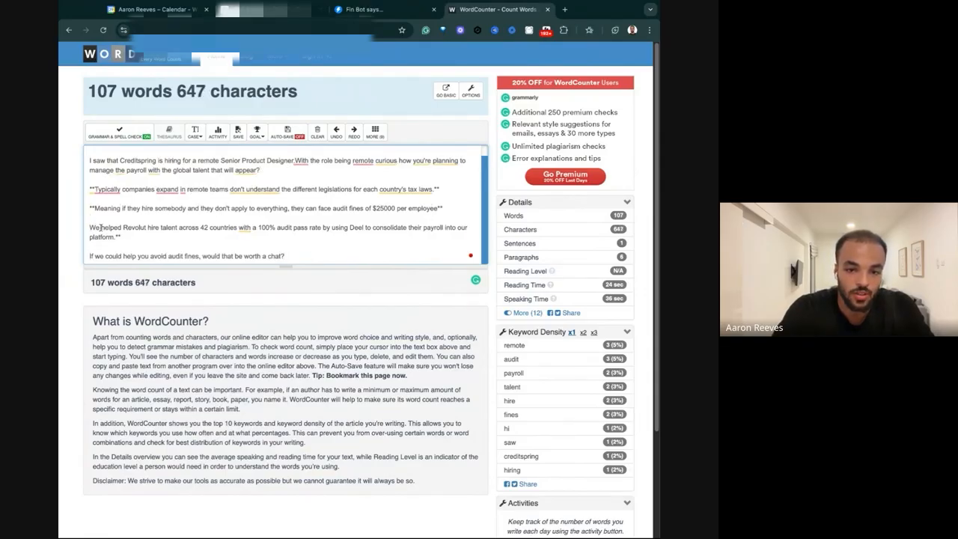
left_click(131, 236)
key("BackSpace")
key("BackSpace")
key("BackSpace")
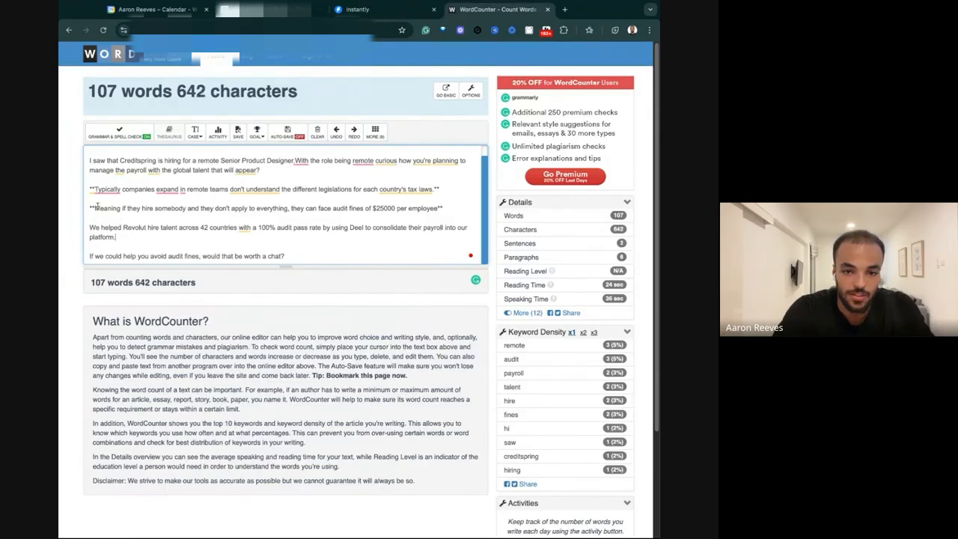
Remove the asterisks around the paragraph about audit fines of $25000 per employee.
left_click(95, 208)
key("BackSpace")
key("BackSpace")
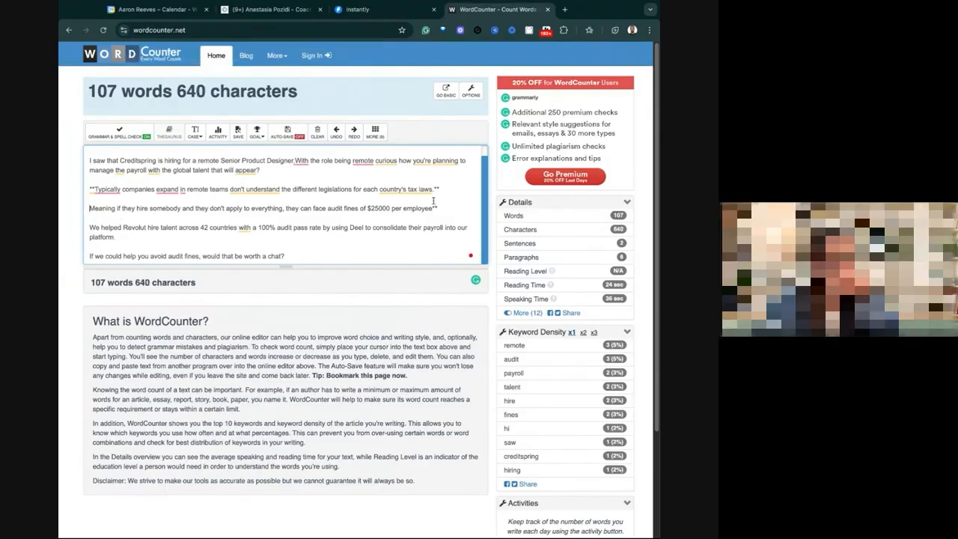
left_click(437, 208)
key("BackSpace")
key("BackSpace")
Remove the asterisks around the paragraph "Typically companies expand in remote teams" about each country's tax laws.
left_click(443, 189)
key("BackSpace")
key("BackSpace")
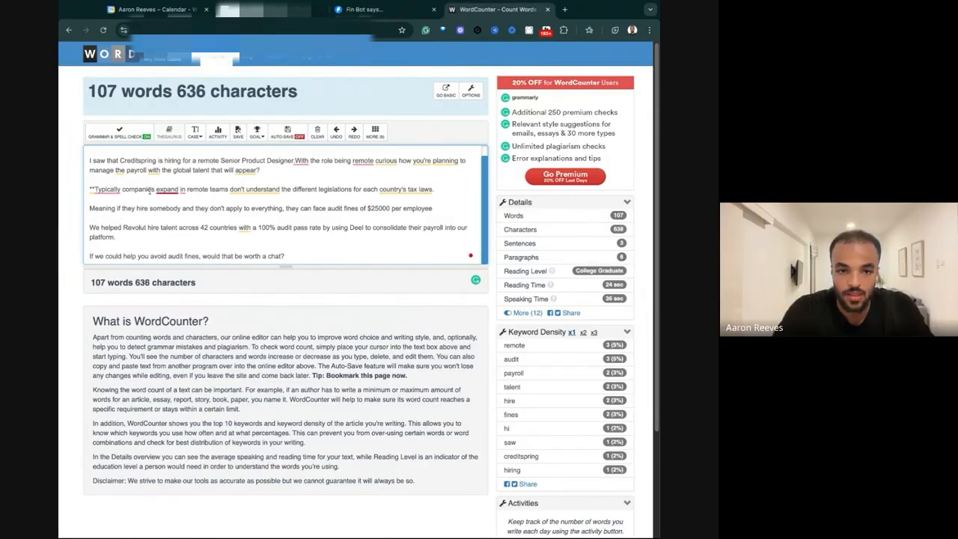
left_click(95, 190)
key("BackSpace")
key("BackSpace")
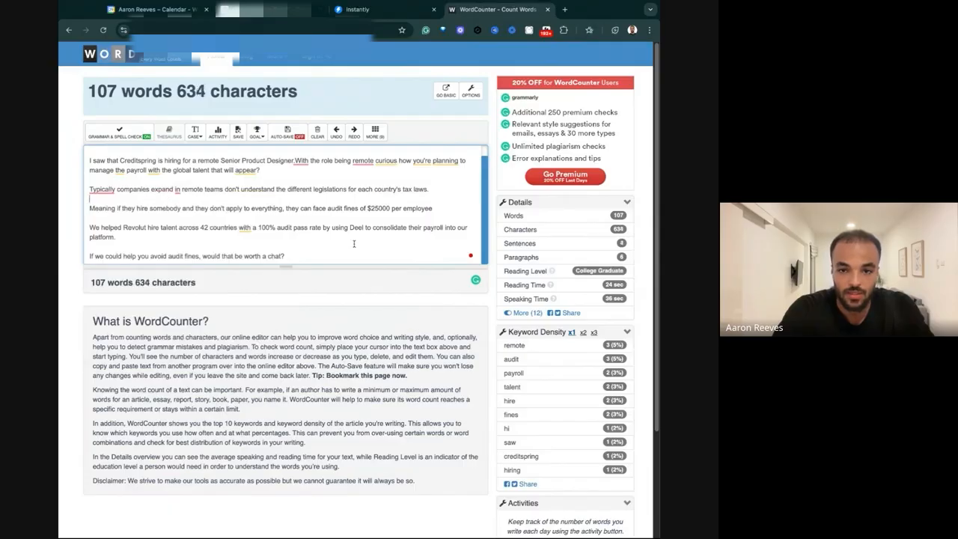
scroll(354, 243, "up", 1)
scroll(354, 243, "down", 1)
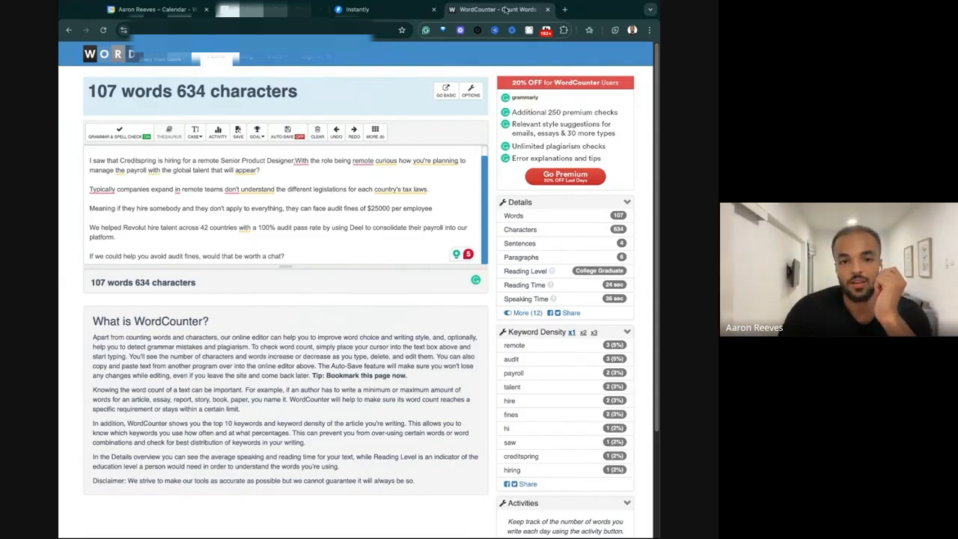
Switch to the coaching notes and review the rewritten email's audit-fines sentence and its opening line about Creditspring hiring.
left_click(305, 10)
left_click(227, 372)
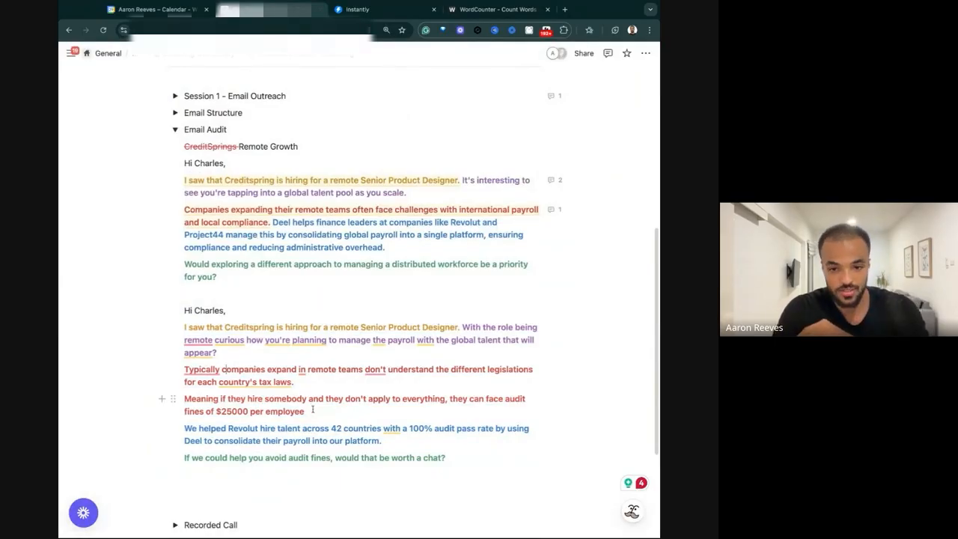
left_click_drag(207, 398, 367, 399)
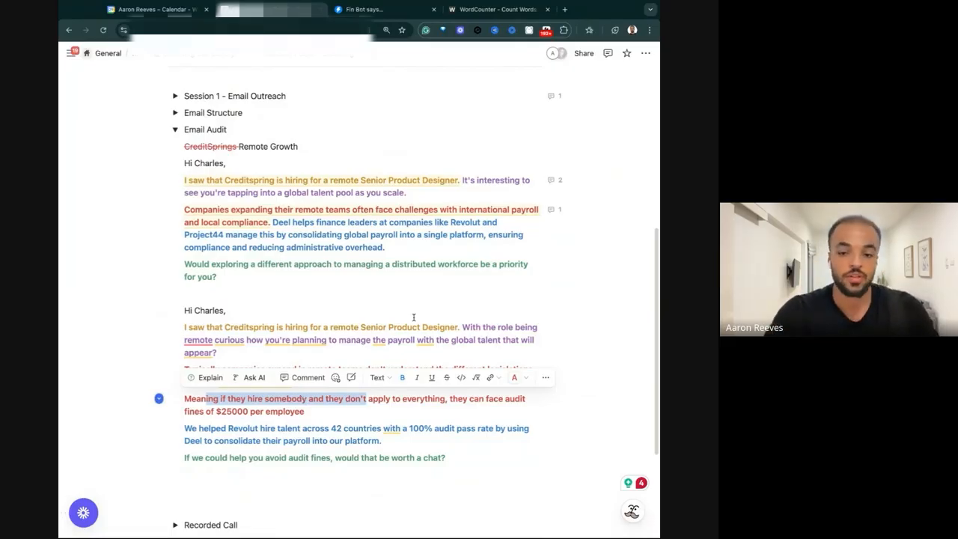
left_click(254, 327)
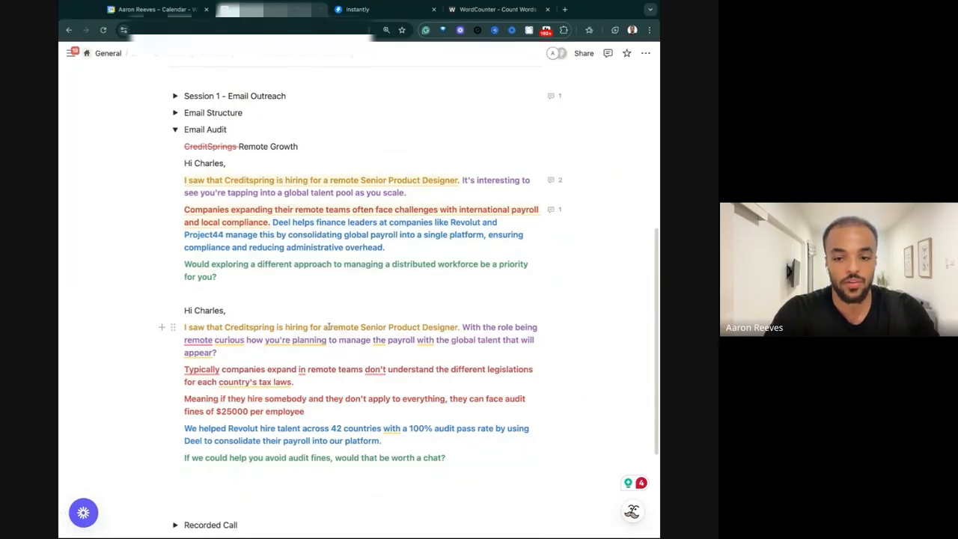
left_click_drag(287, 327, 458, 327)
left_click(301, 319)
left_click_drag(263, 327, 365, 327)
left_click_drag(263, 326, 262, 327)
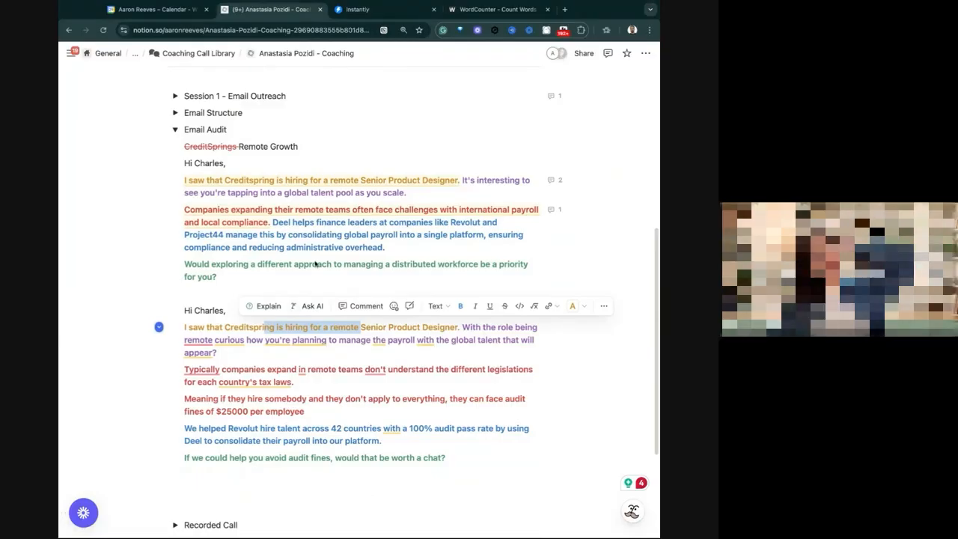
left_click(287, 268)
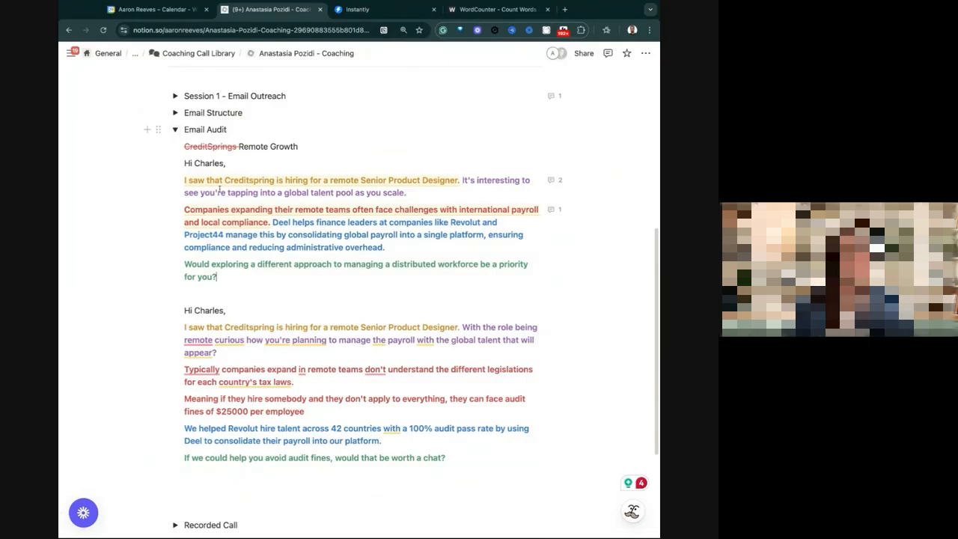
Look into the Email Structure section of the coaching notes, collapse it and return to the Email Audit section.
left_click(176, 130)
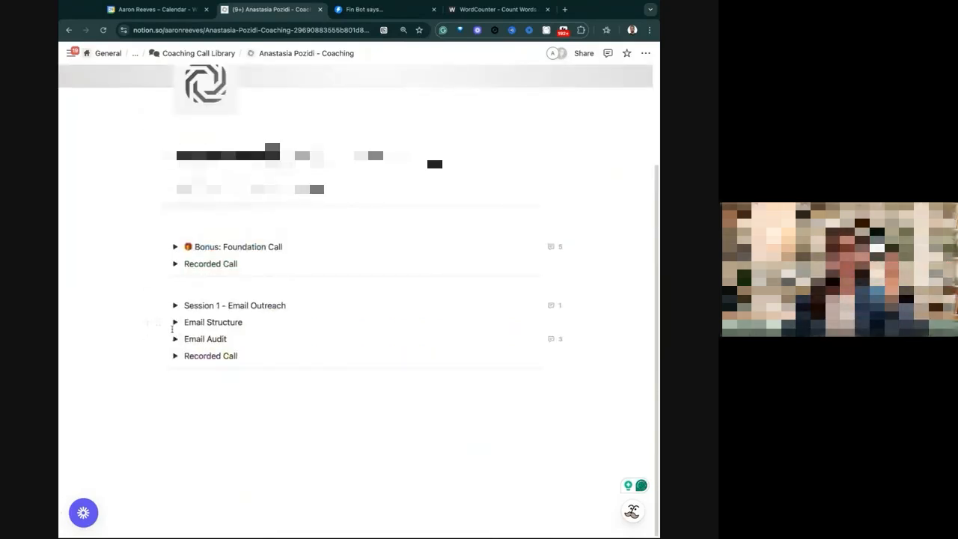
left_click(175, 321)
scroll(226, 329, "down", 1)
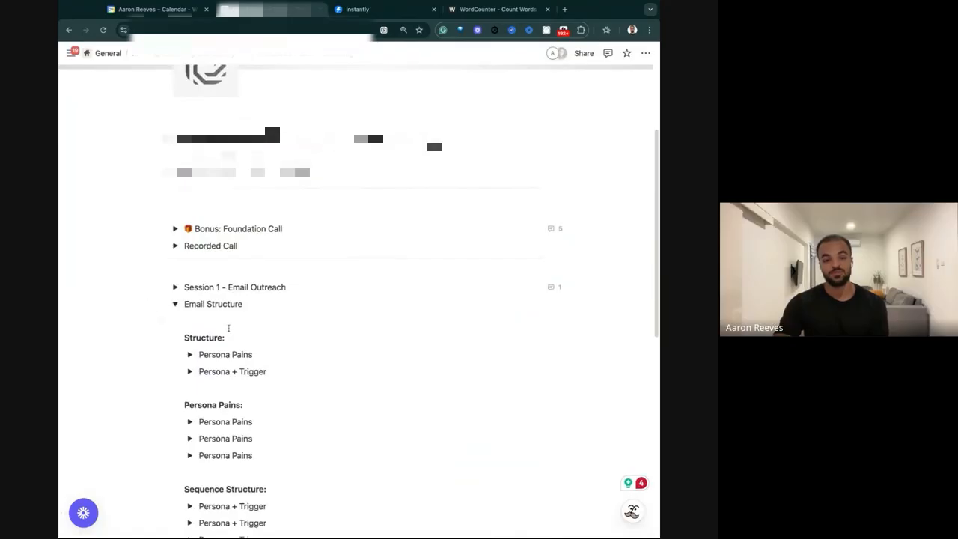
left_click(175, 304)
left_click(176, 340)
scroll(177, 344, "down", 4)
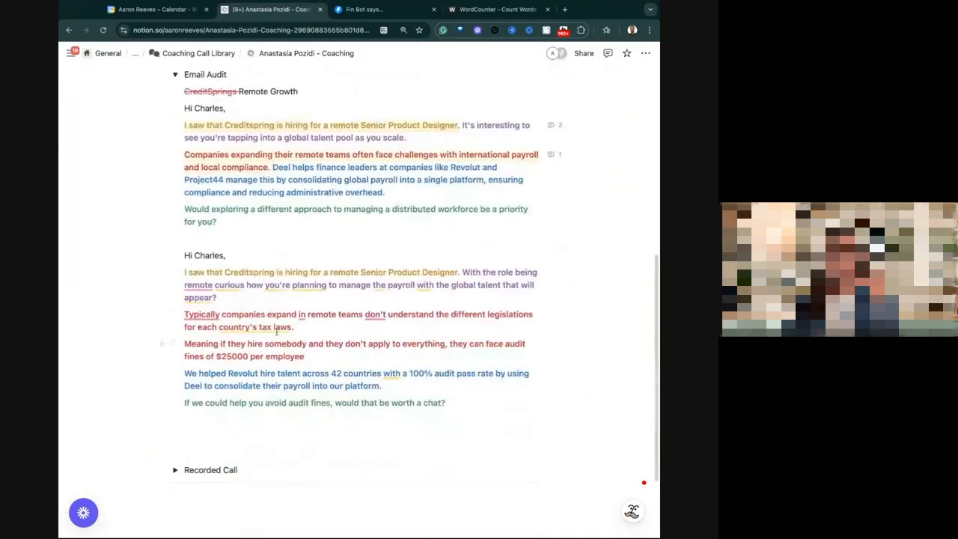
Walk through the rewritten email by highlighting its opening sentence, the payroll question and the paragraph about each country's tax laws.
left_click_drag(298, 328, 140, 248)
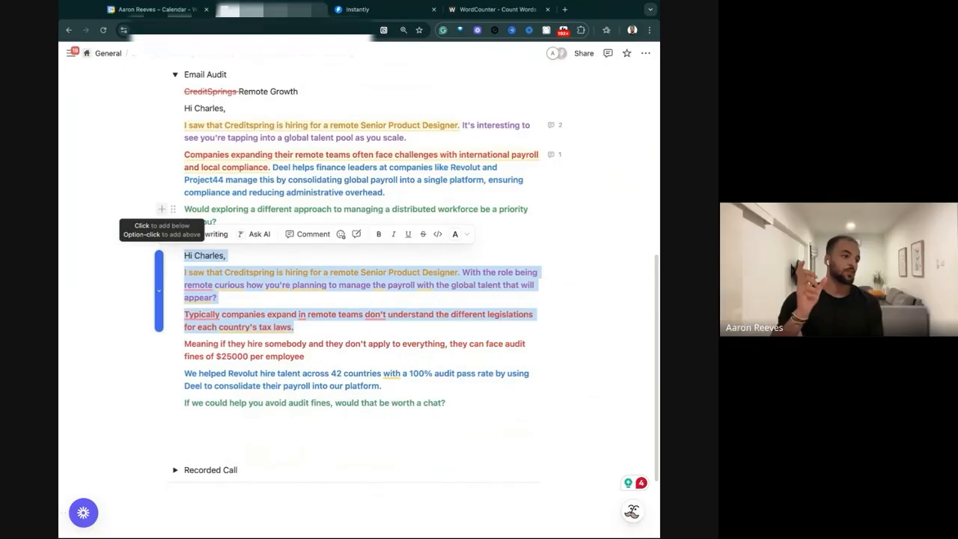
left_click(301, 262)
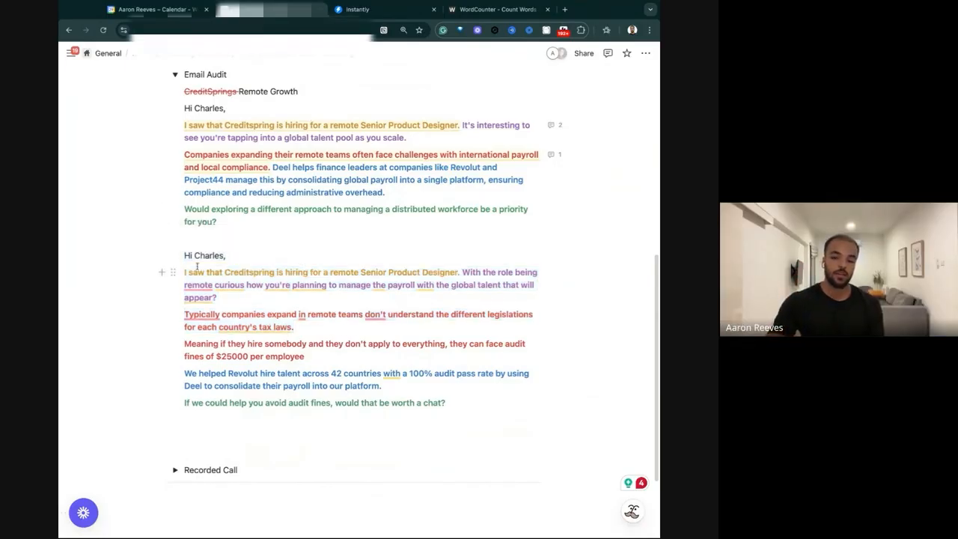
left_click_drag(185, 272, 460, 272)
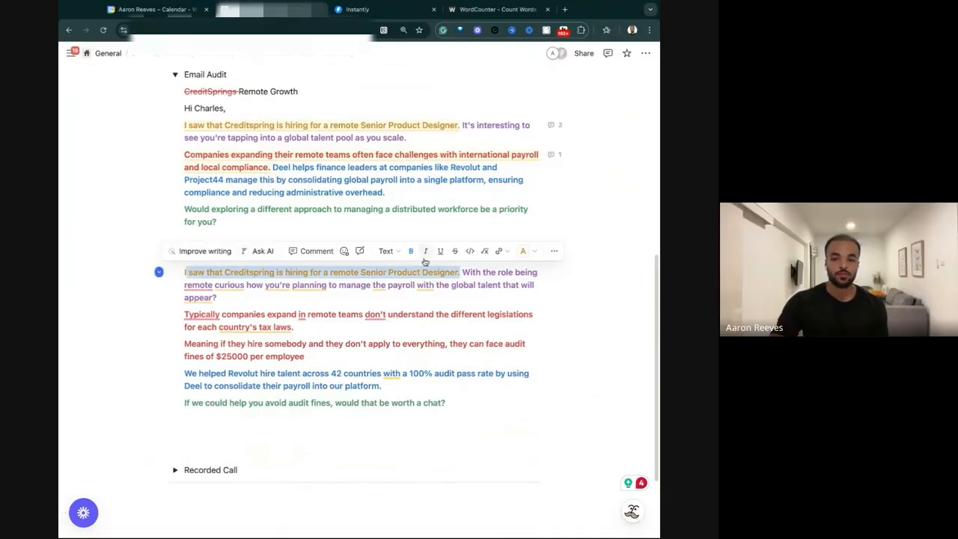
left_click(458, 272)
left_click_drag(463, 274, 483, 298)
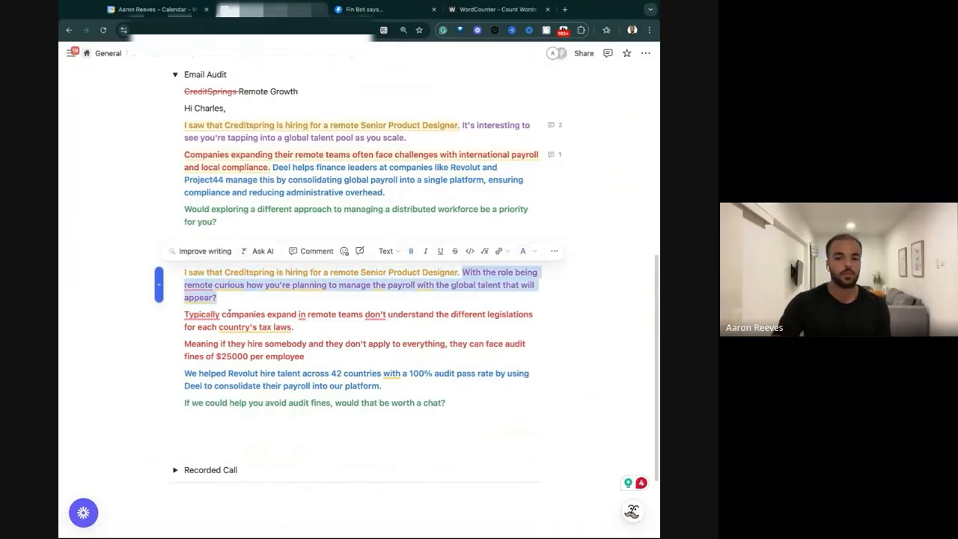
triple_click(187, 314)
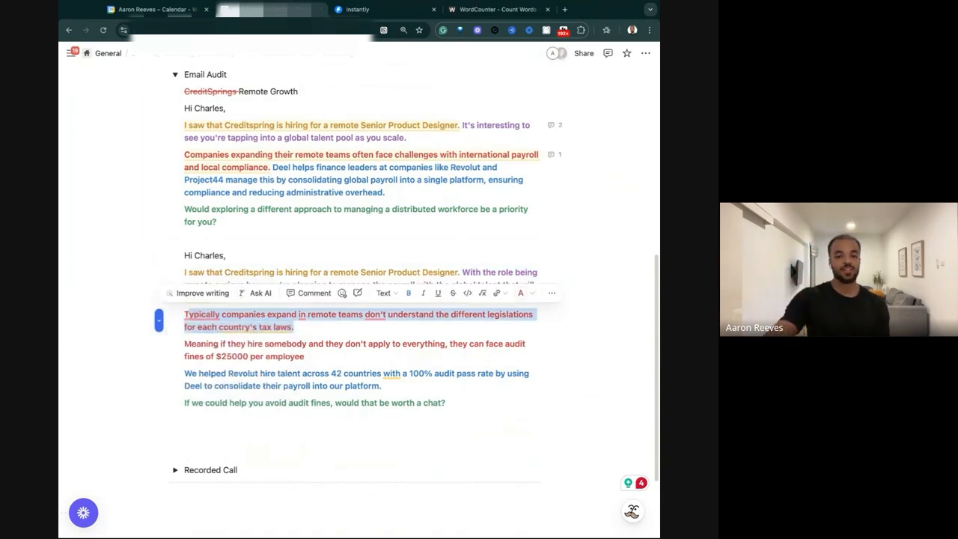
left_click(315, 356)
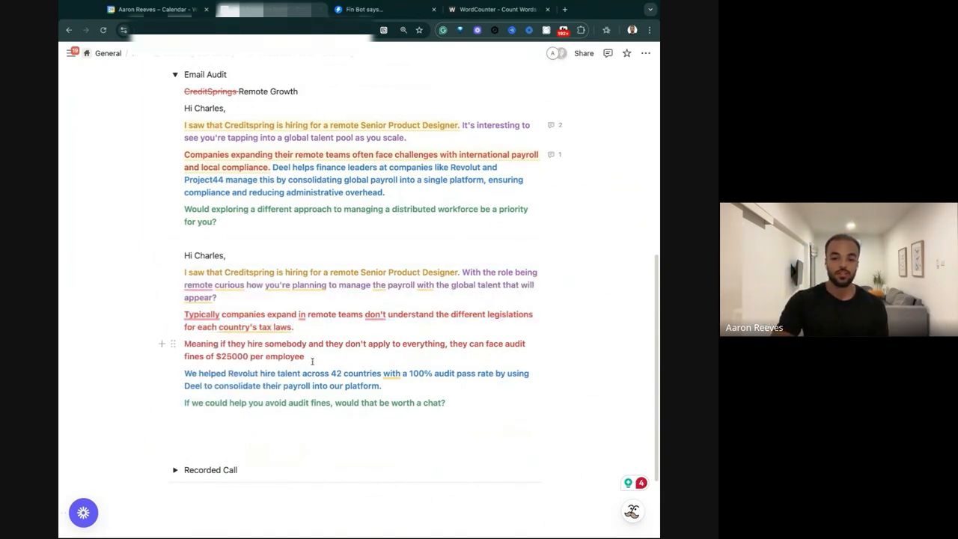
Try removing the rewritten email's paragraph about audit fines of $25000 per employee, and undo the deletion.
left_click_drag(312, 361, 184, 344)
key("BackSpace")
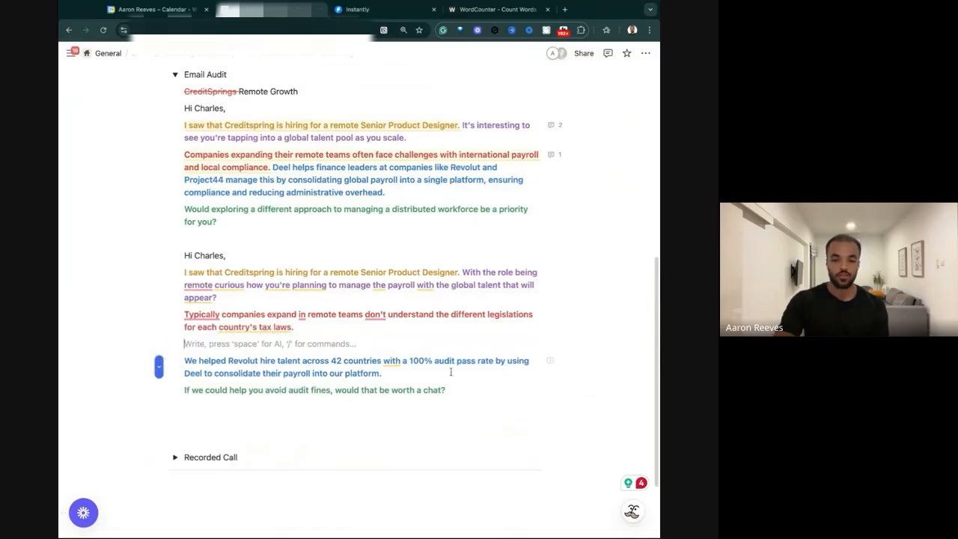
key("BackSpace")
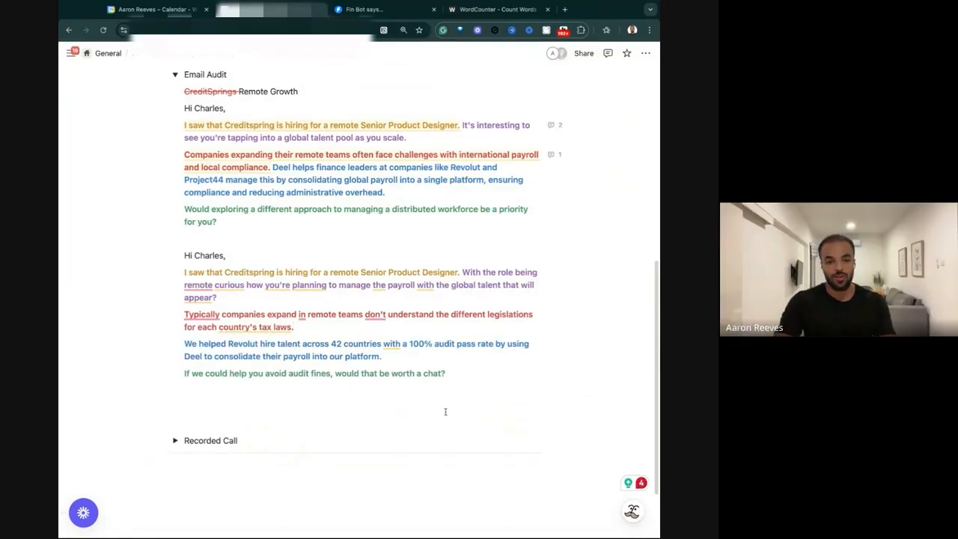
key("ctrl+z")
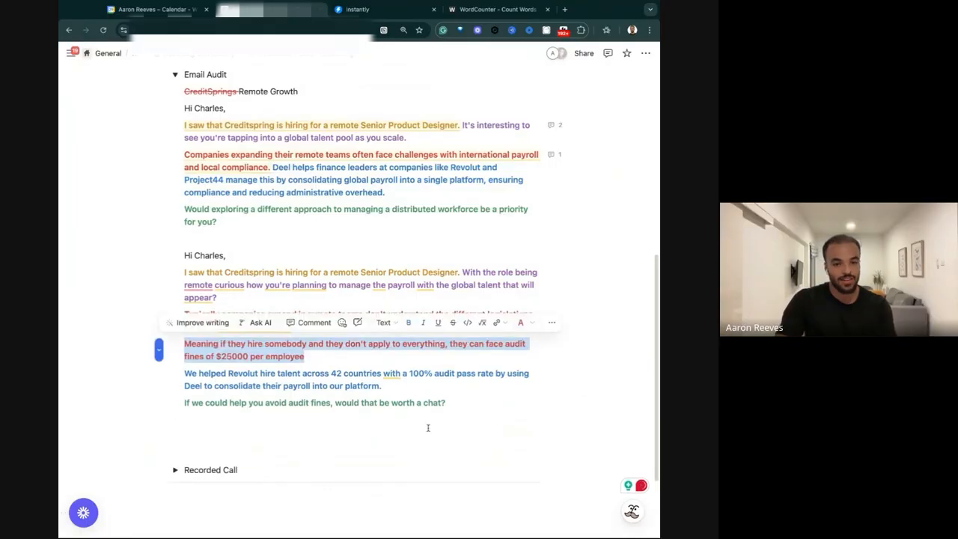
Add a full stop after "$25000 per employee" in the rewritten email and collapse the Email Audit section.
left_click(355, 362)
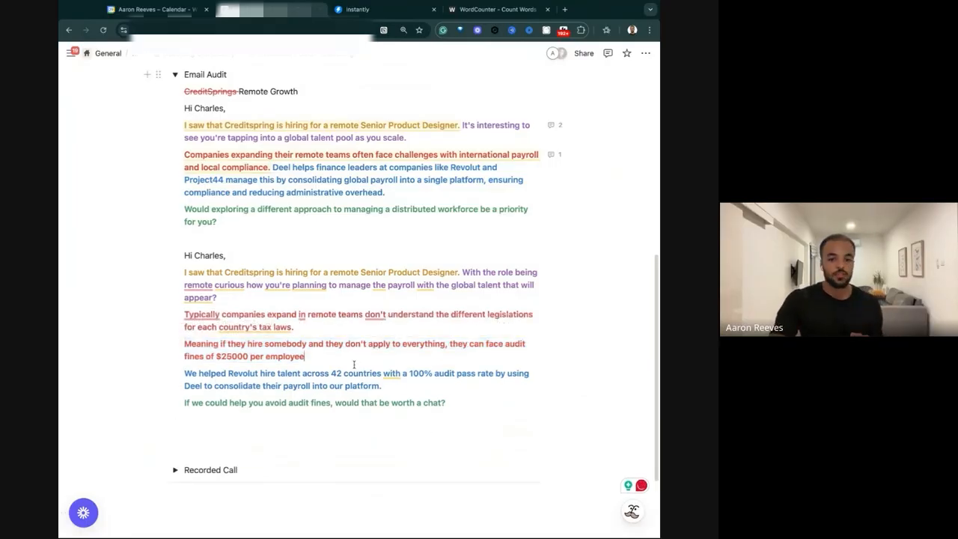
type(".")
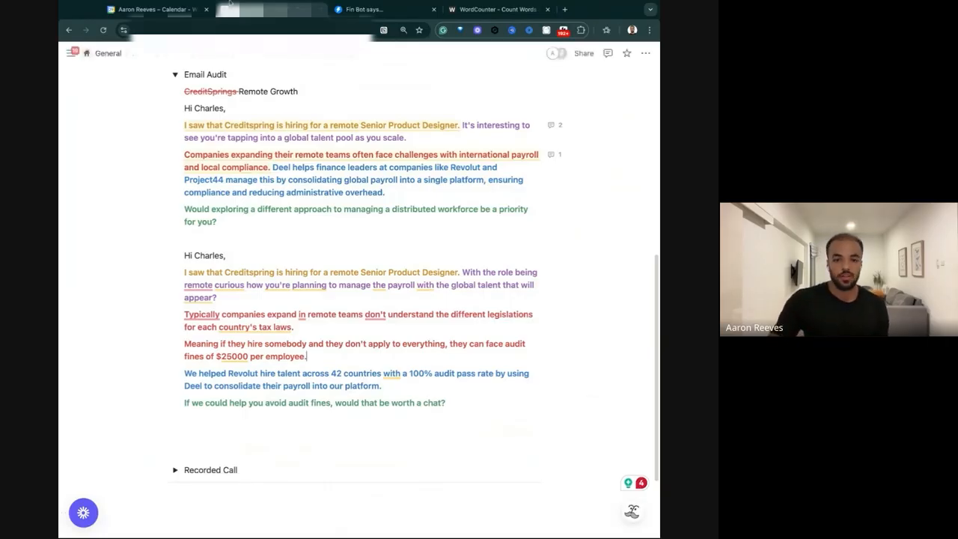
scroll(177, 179, "up", 3)
left_click(175, 181)
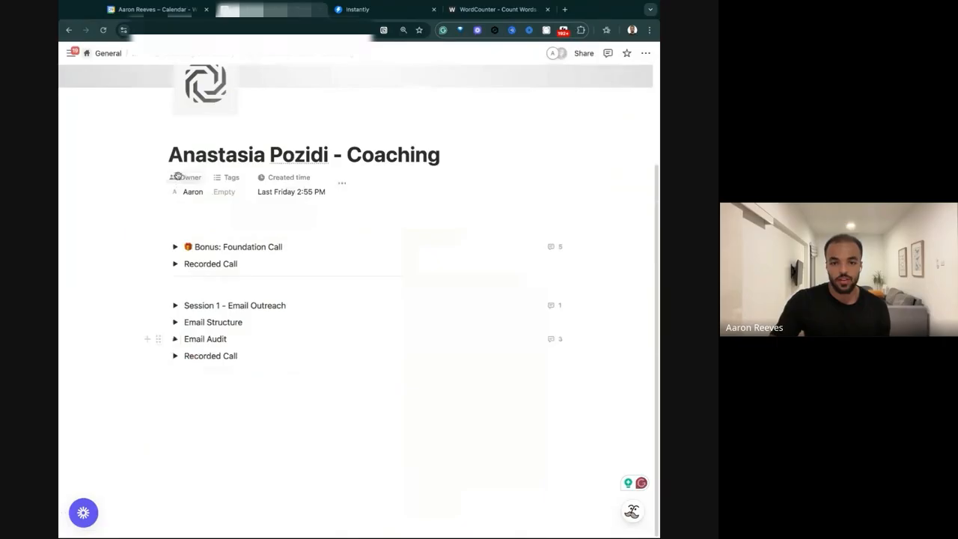
Expand Session 1 - Email Outreach and add a comma after "100 words" in the word-limit bullet under Best practices.
left_click(175, 306)
scroll(217, 285, "down", 3)
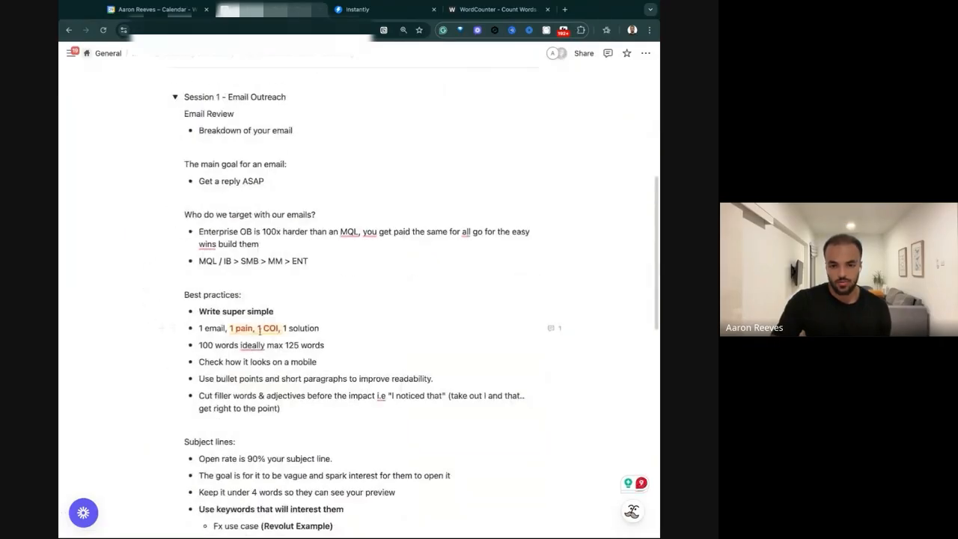
left_click_drag(359, 344, 178, 347)
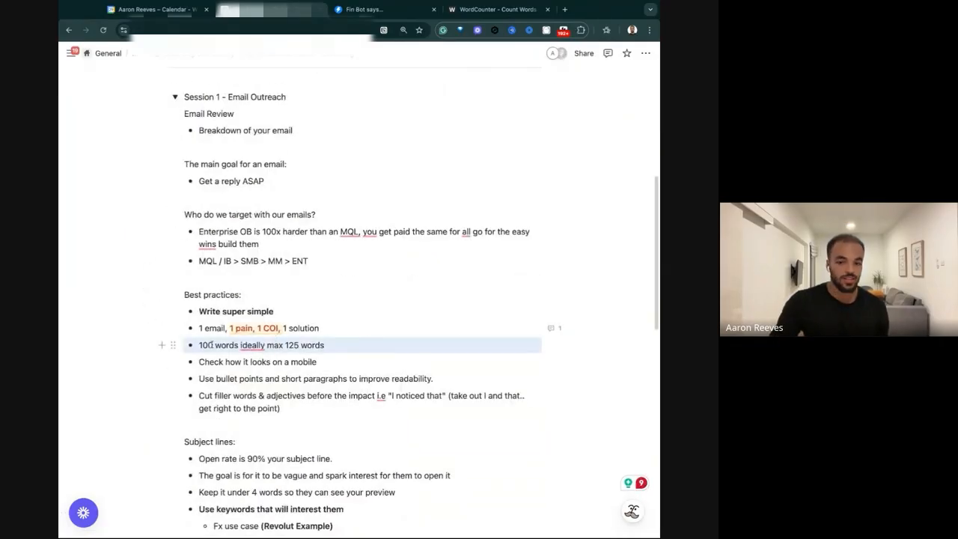
mouse_move(252, 345)
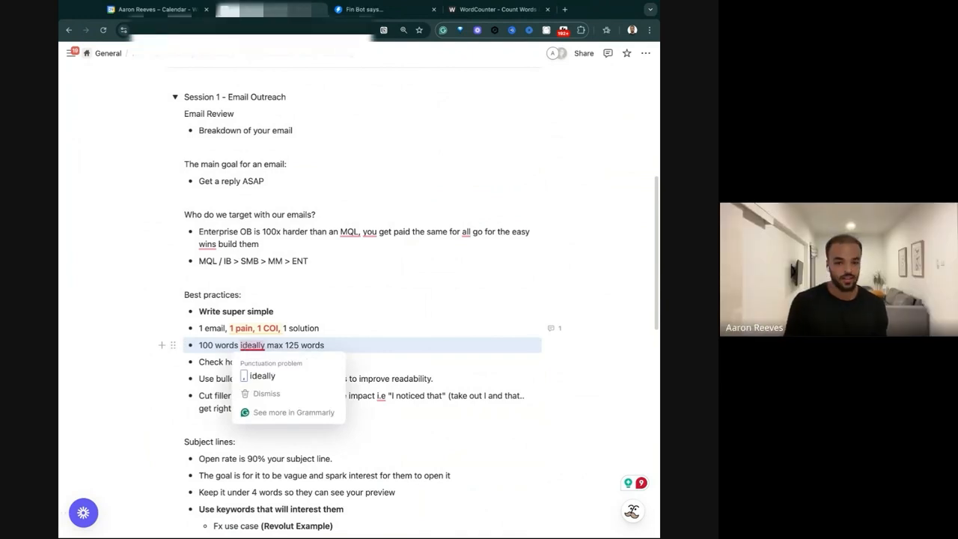
left_click(259, 371)
key("Right")
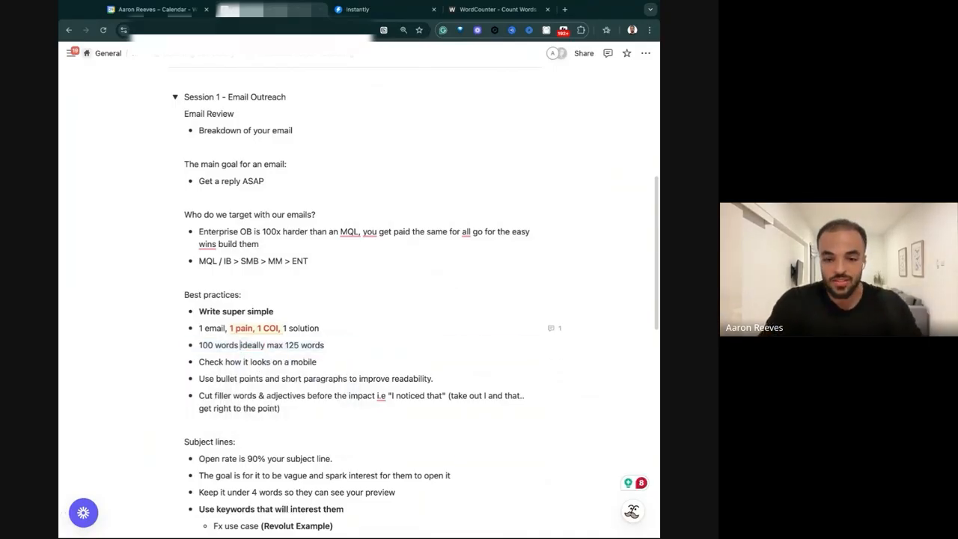
key("BackSpace")
key("BackSpace")
type(",")
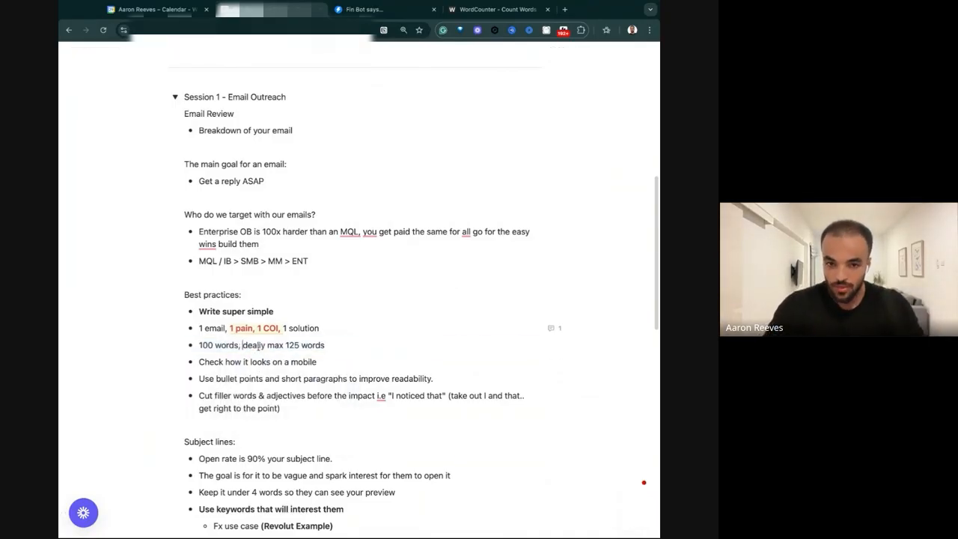
Open the Systems Thinking presentation in a new browser tab, show its title slide and skim the slide list.
left_click(566, 9)
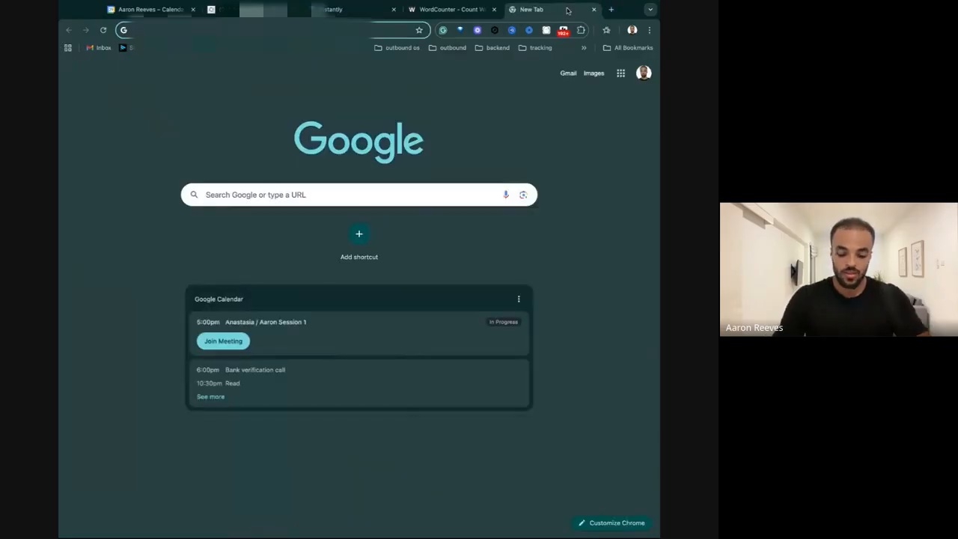
key("Return")
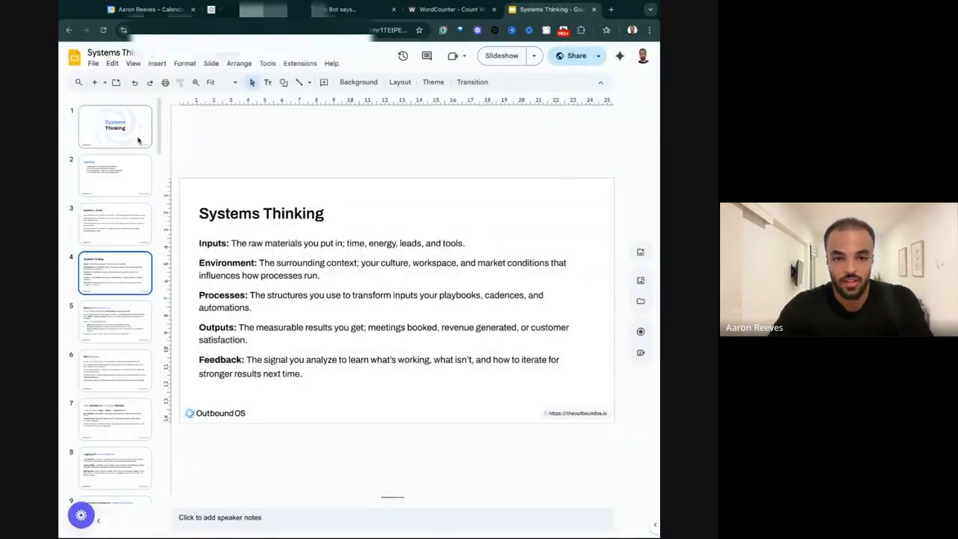
left_click(138, 140)
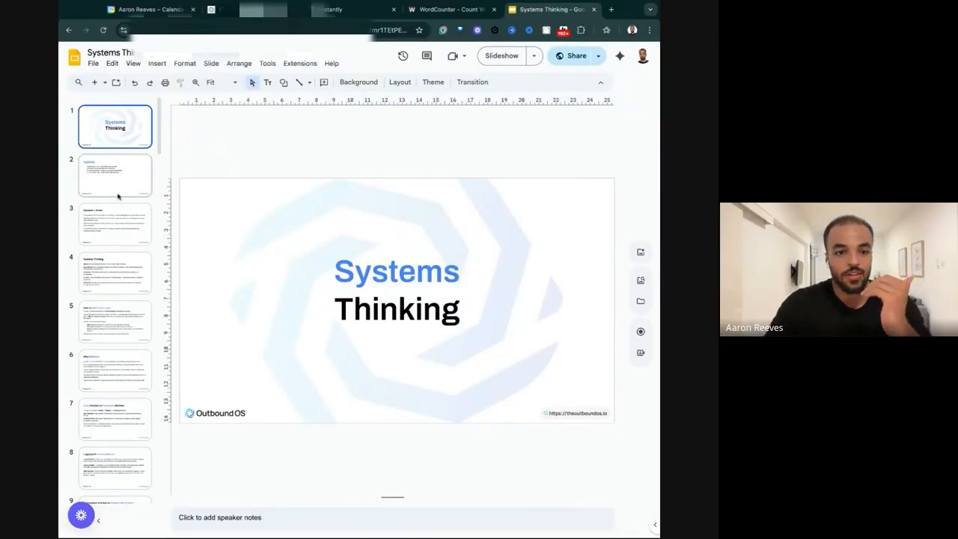
scroll(117, 196, "down", 3)
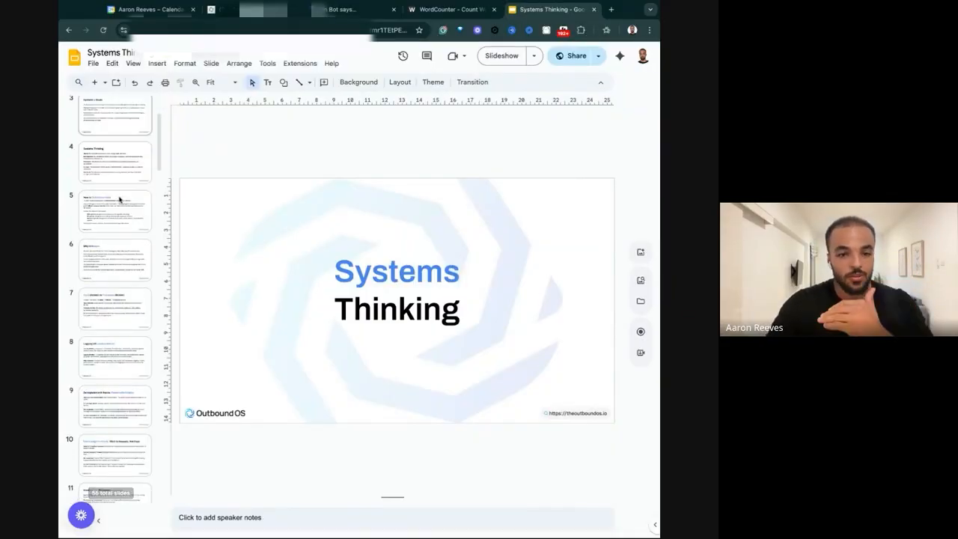
scroll(116, 299, "up", 3)
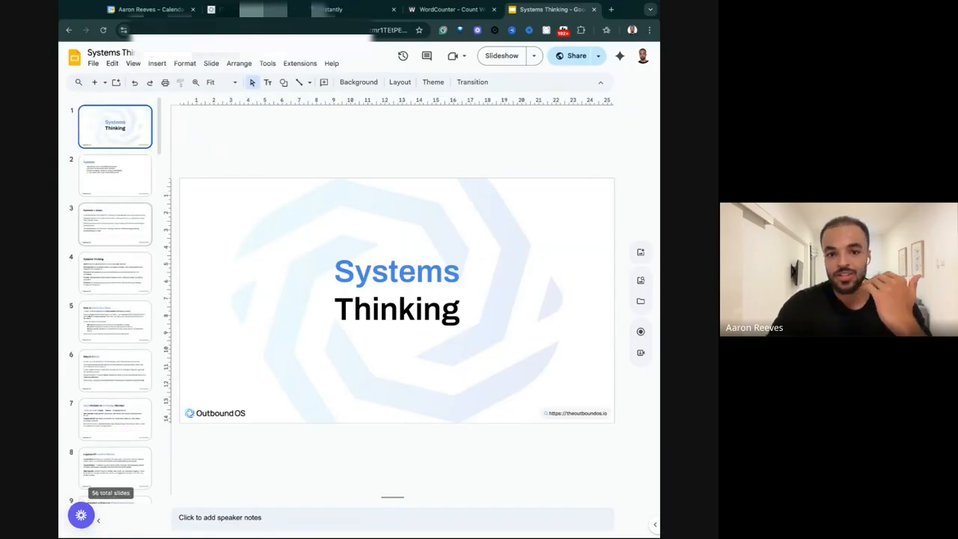
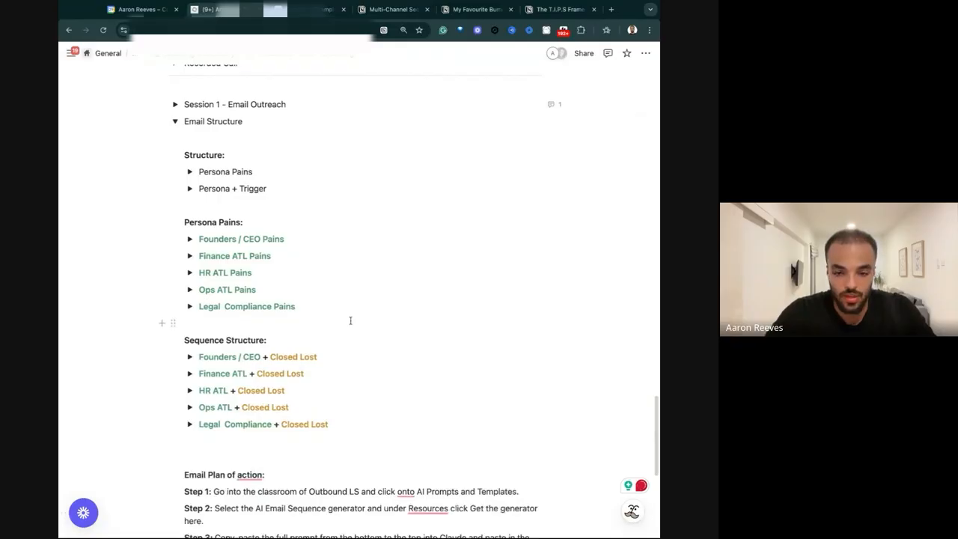
Collapse and reopen the Email Structure section, and look briefly inside the Founders / CEO Pains toggle.
scroll(344, 318, "up", 6)
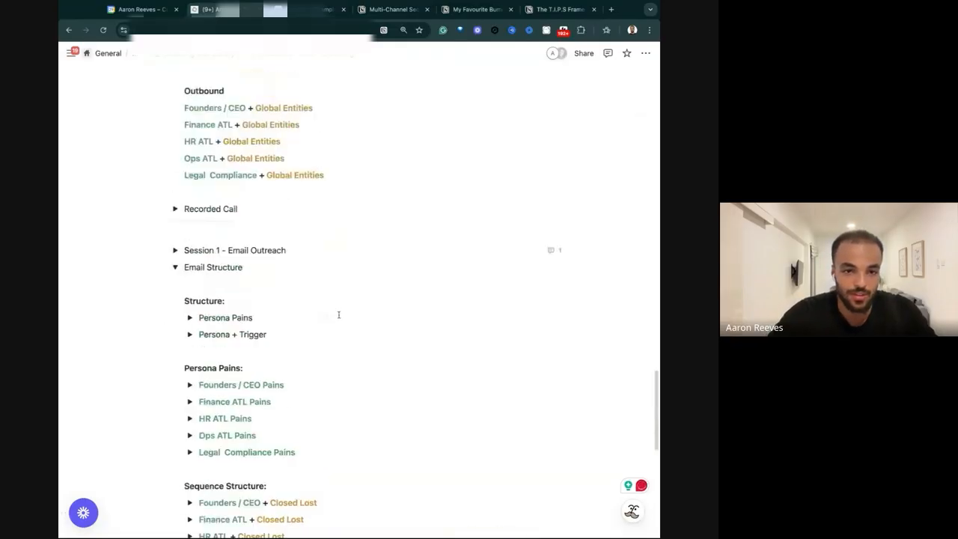
left_click(174, 267)
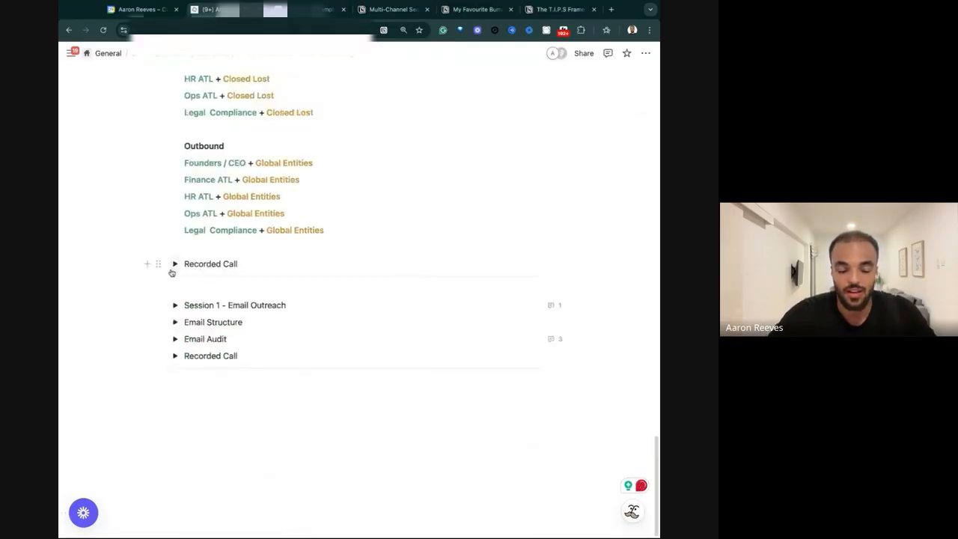
left_click(232, 378)
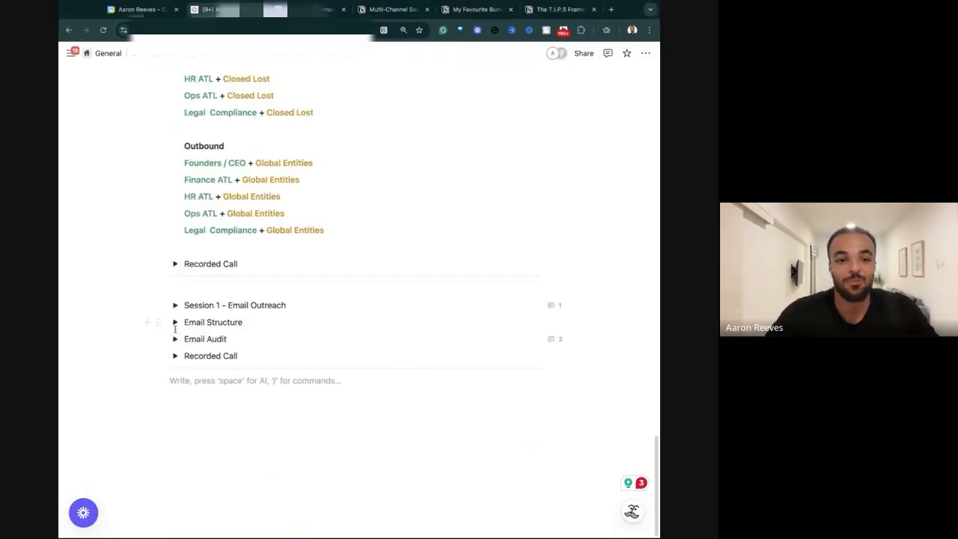
left_click(175, 321)
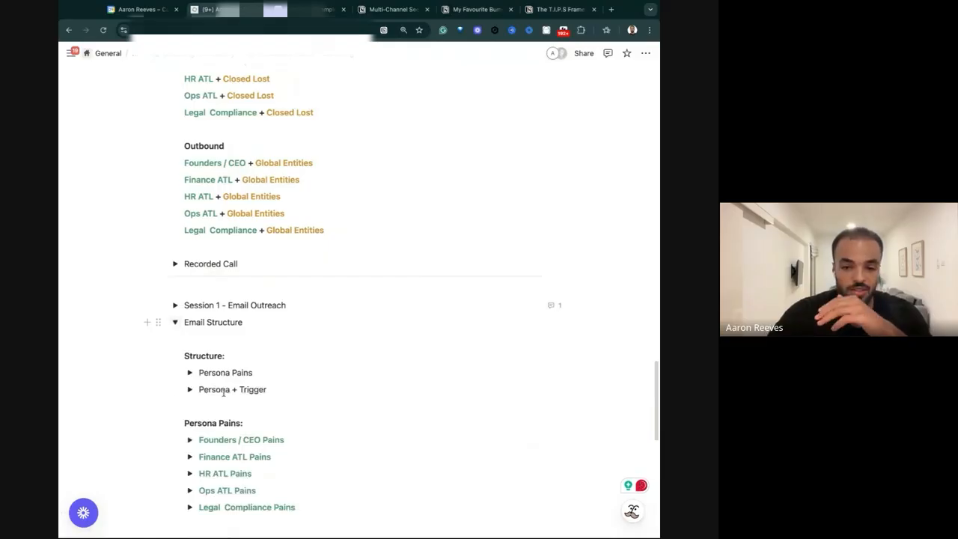
scroll(217, 389, "down", 2)
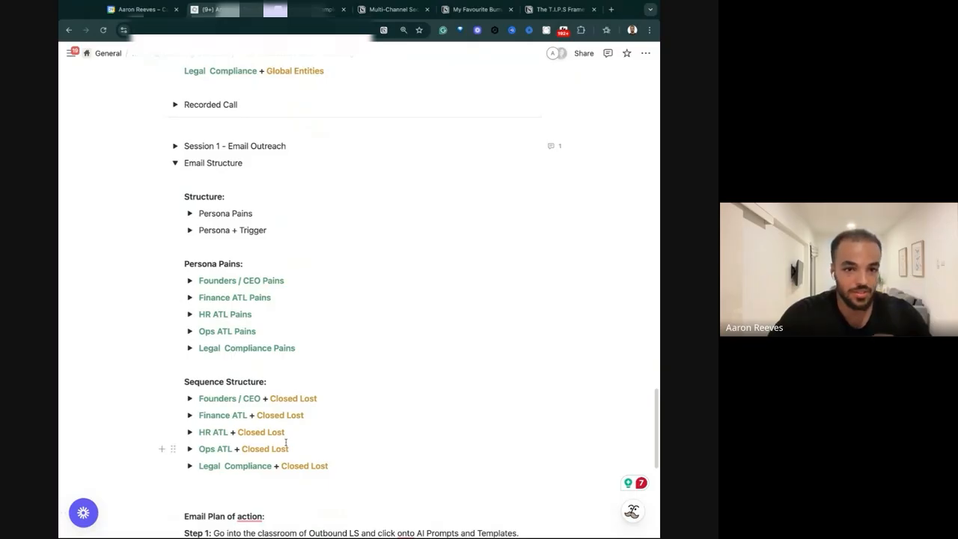
left_click(191, 281)
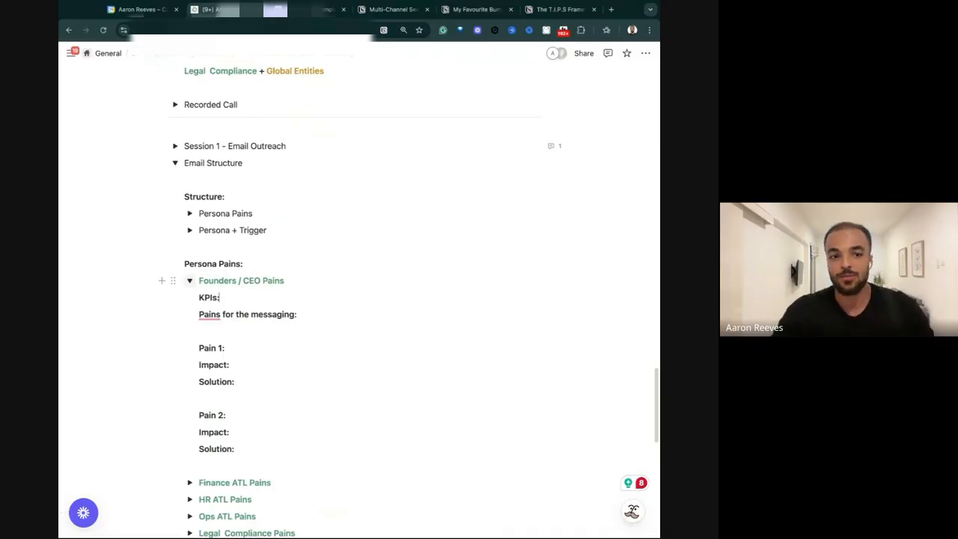
left_click(189, 280)
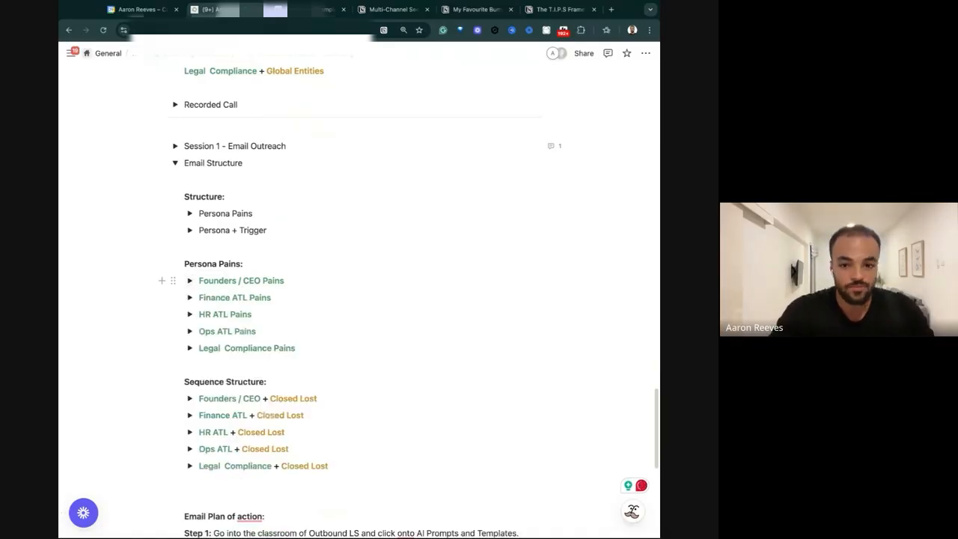
Copy the HR (ATL) KPIs from the Deel SMB Persona Matrix into the KPIs line of the HR ATL Pains toggle.
scroll(158, 228, "up", 7)
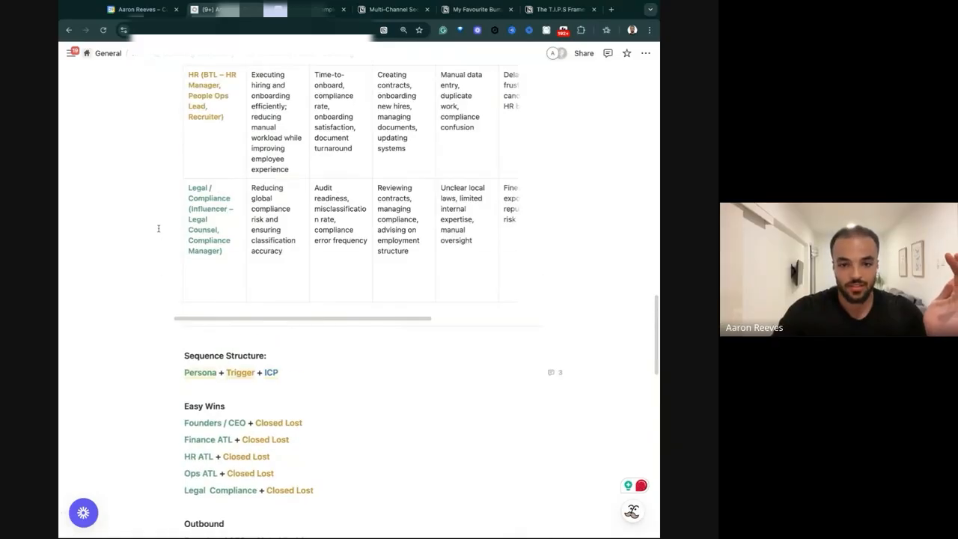
scroll(158, 228, "up", 5)
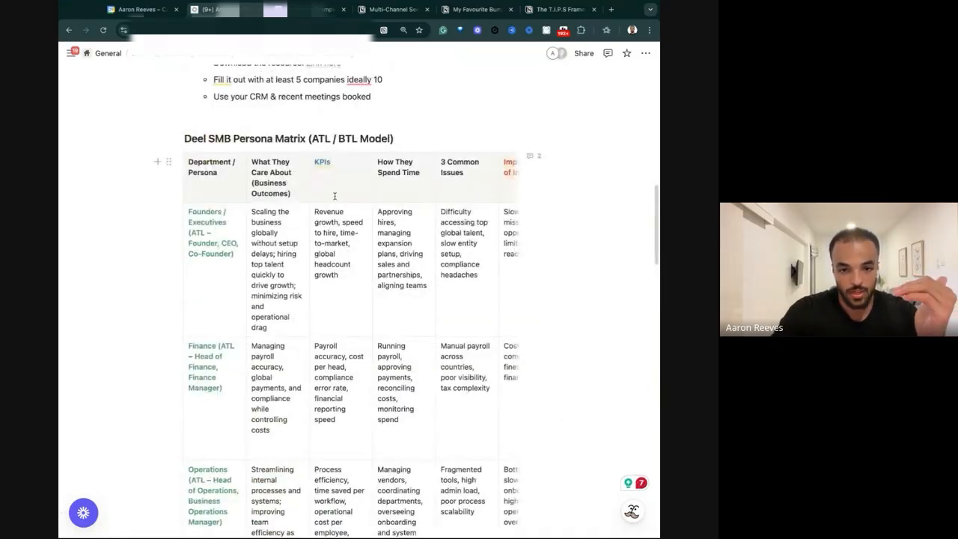
scroll(318, 244, "down", 3)
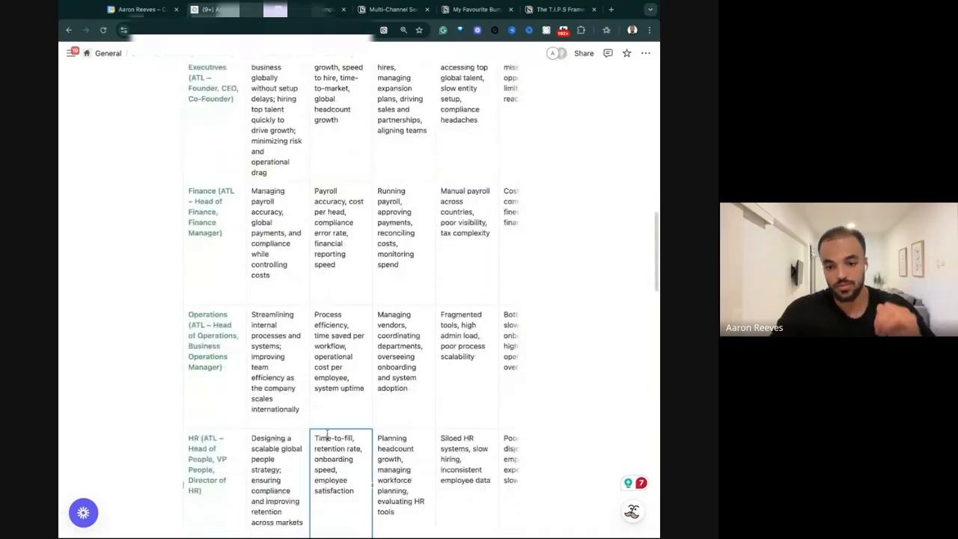
triple_click(327, 437)
key("ctrl+c")
scroll(327, 434, "up", 15)
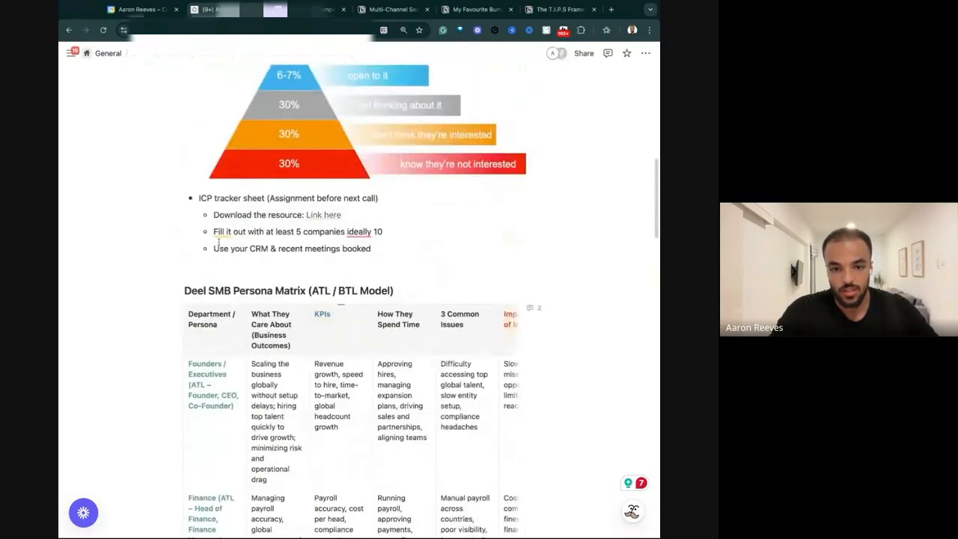
left_click(174, 322)
scroll(174, 325, "down", 5)
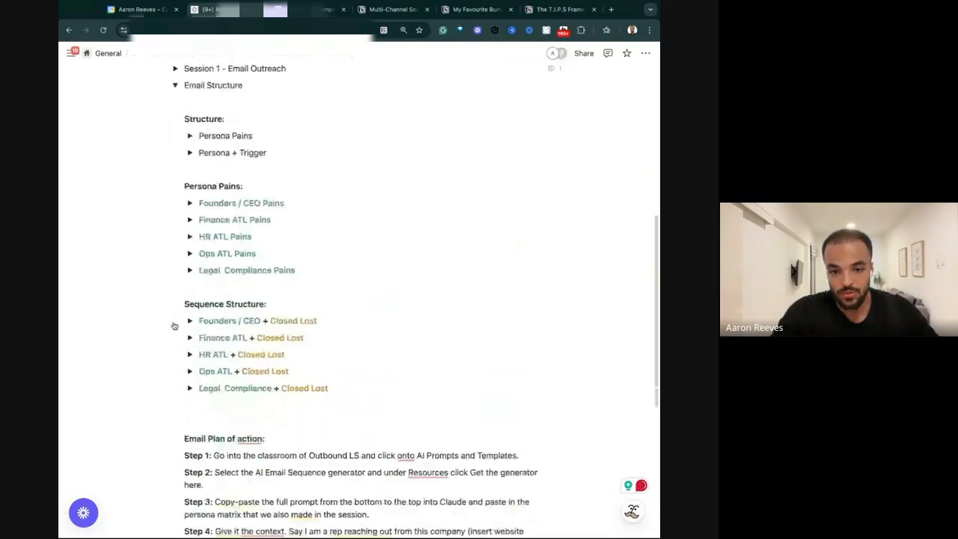
left_click(190, 306)
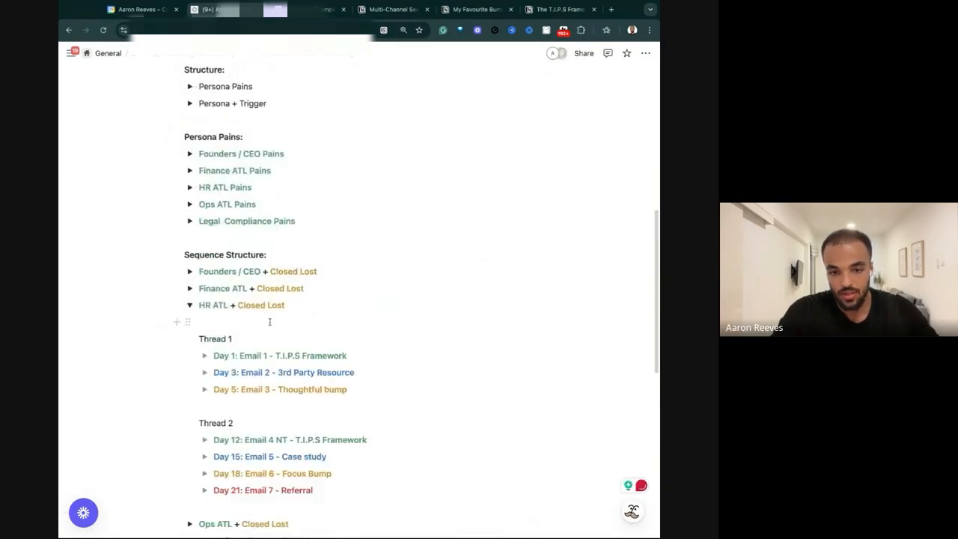
left_click(190, 305)
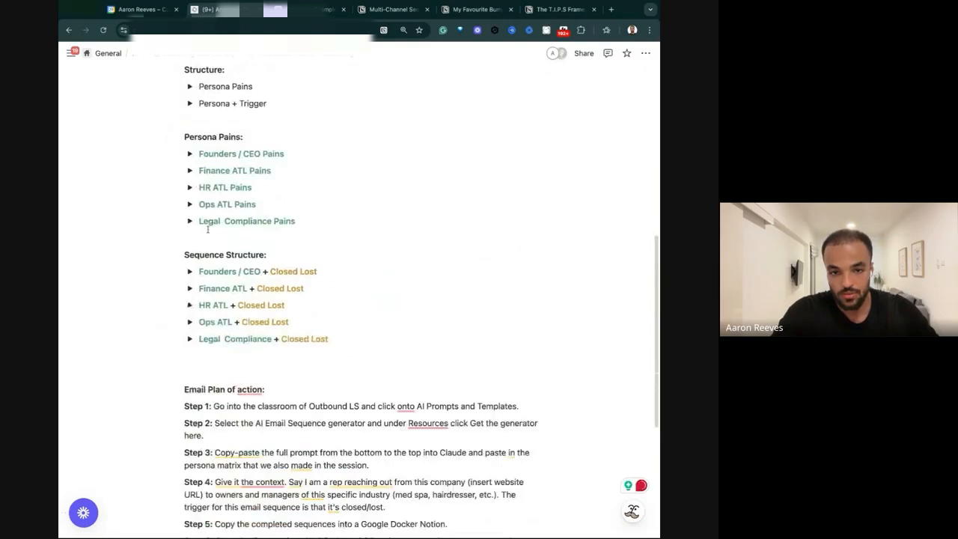
left_click(189, 187)
key("ctrl+v")
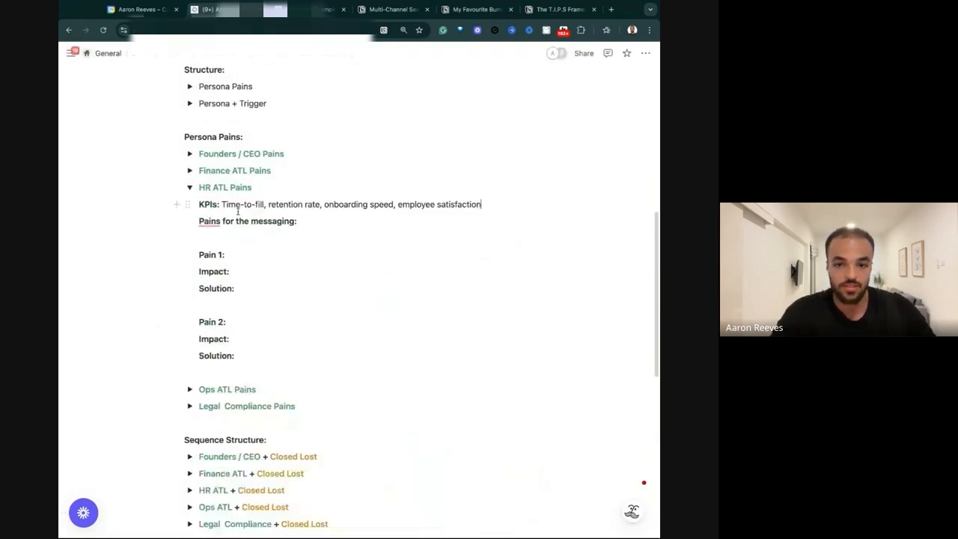
Review the HR ATL KPIs, highlighting the full list, Time-to-fill and onboarding speed, and collapse and reopen the toggle in between.
left_click_drag(222, 204, 481, 205)
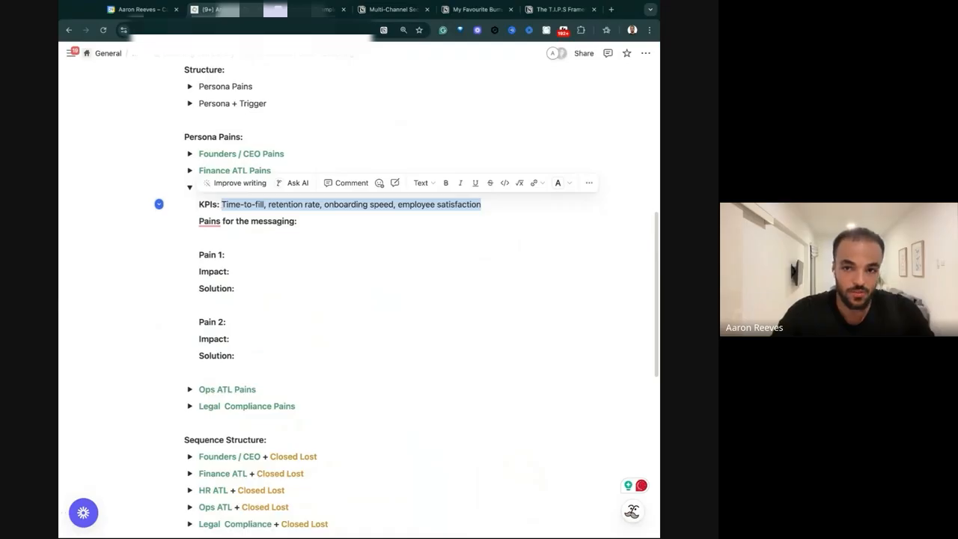
left_click(482, 204)
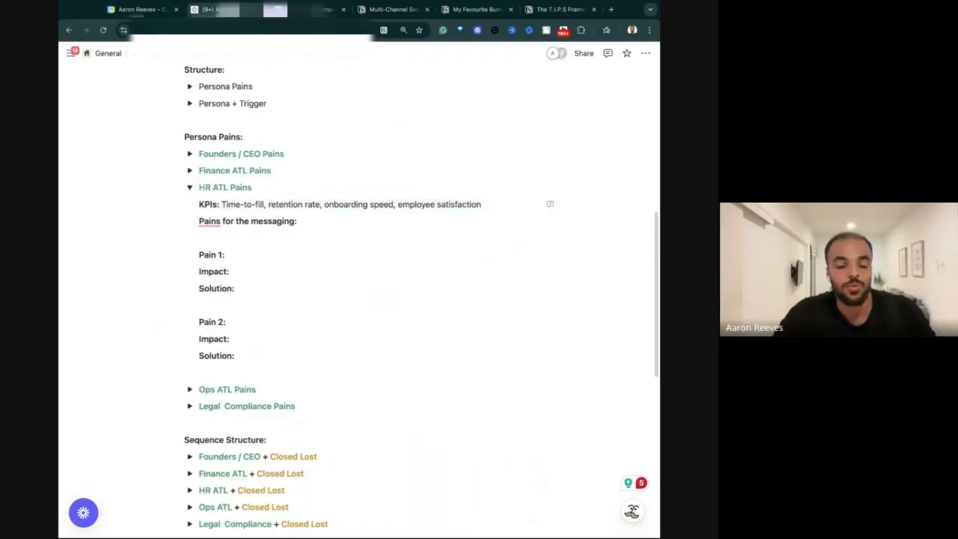
left_click(190, 187)
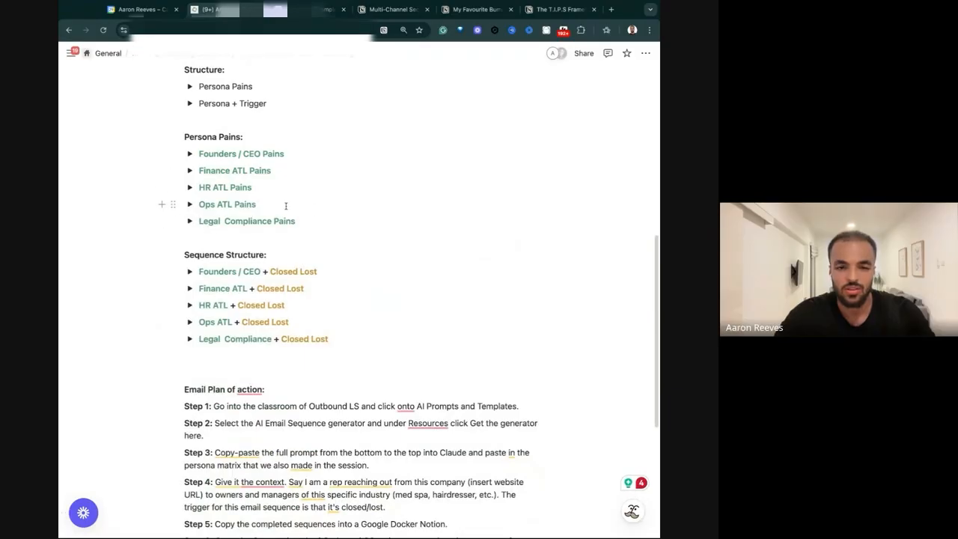
left_click(190, 187)
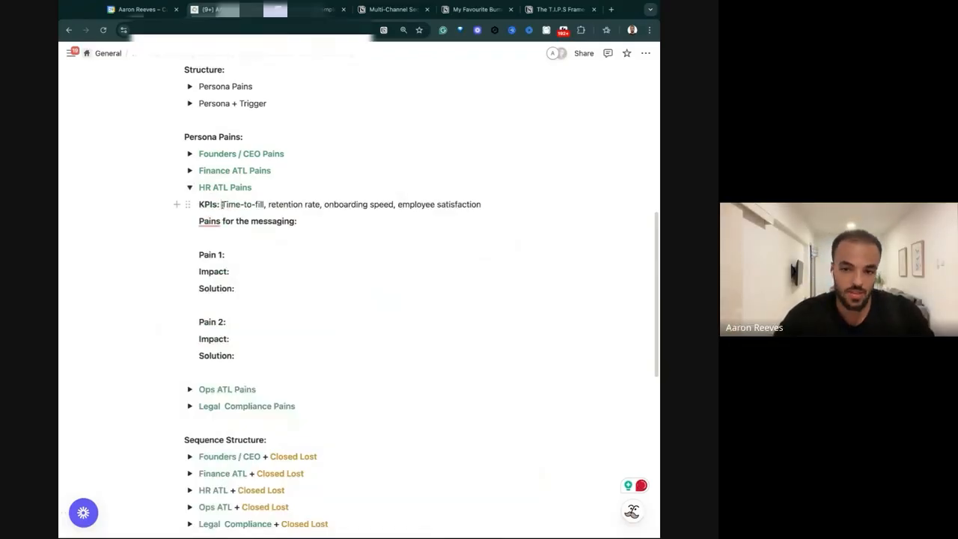
left_click_drag(222, 203, 554, 204)
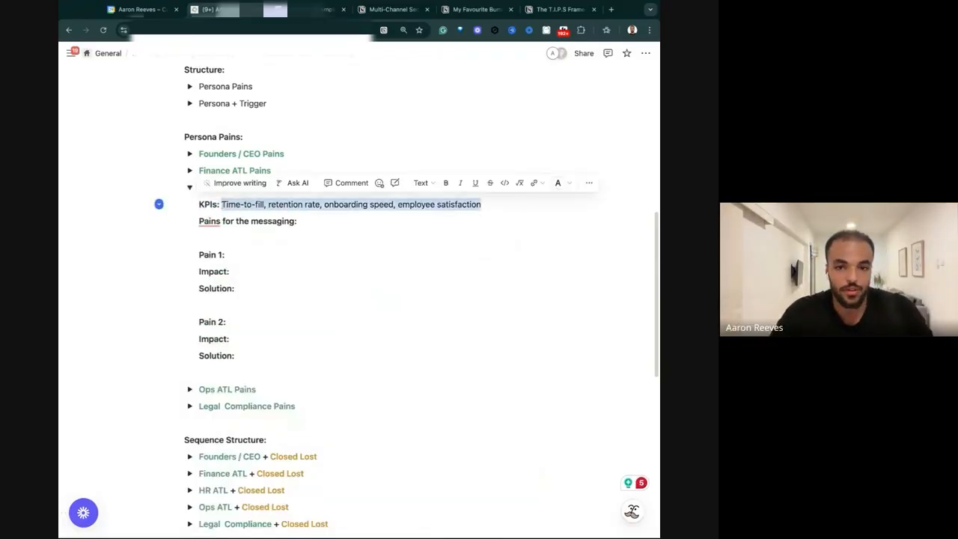
left_click(267, 203)
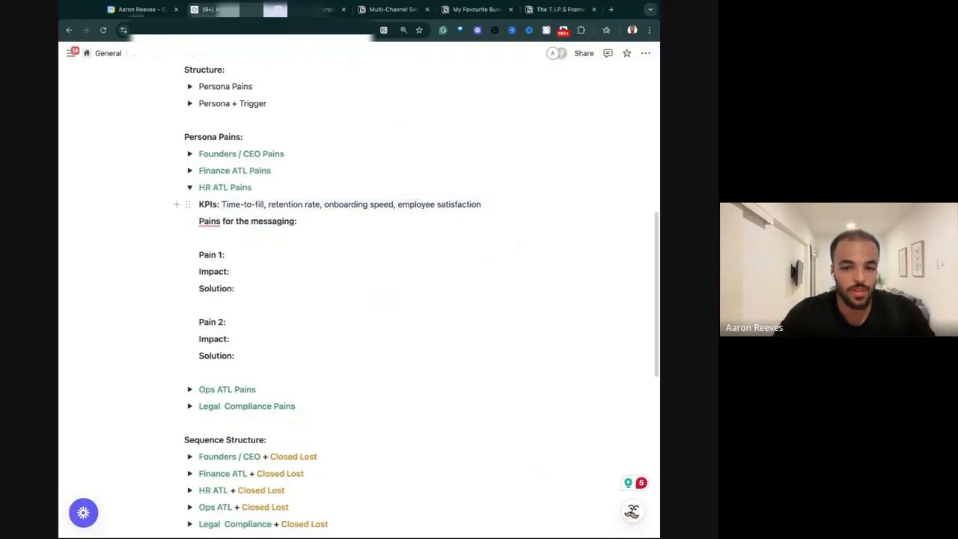
left_click_drag(265, 204, 222, 203)
left_click_drag(322, 203, 394, 204)
left_click(320, 204)
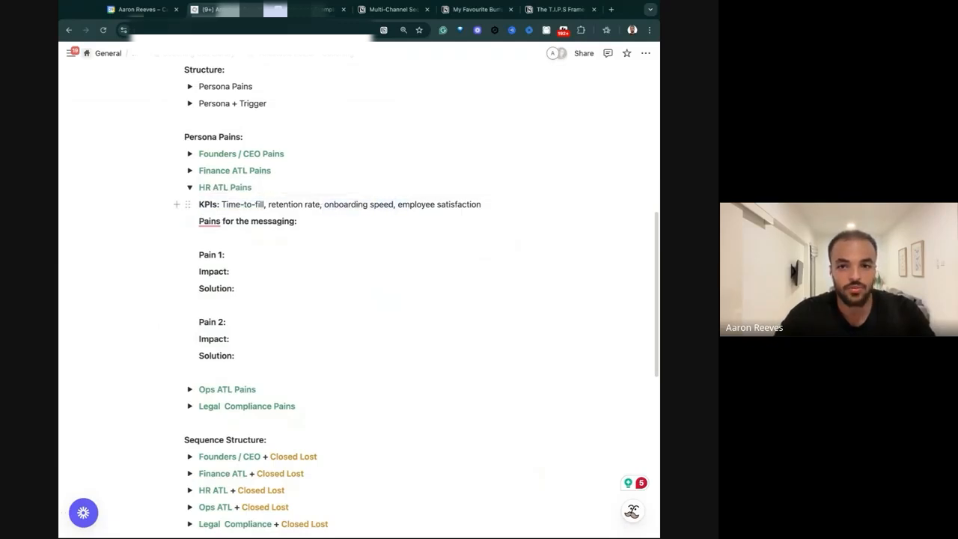
Close the browser tabs for the multi-channel sequence, favourite bumps and T.I.P.S framework pages.
left_click(427, 9)
left_click(427, 9)
left_click(428, 9)
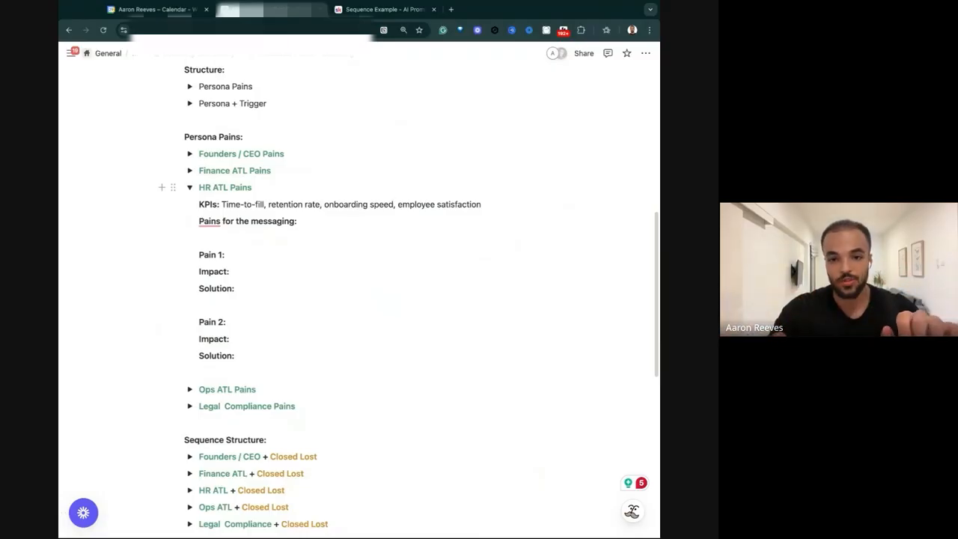
Highlight "retention rate" and "employee satisfaction" in the HR ATL KPIs line for discussion.
left_click_drag(322, 203, 260, 203)
left_click_drag(323, 204, 322, 203)
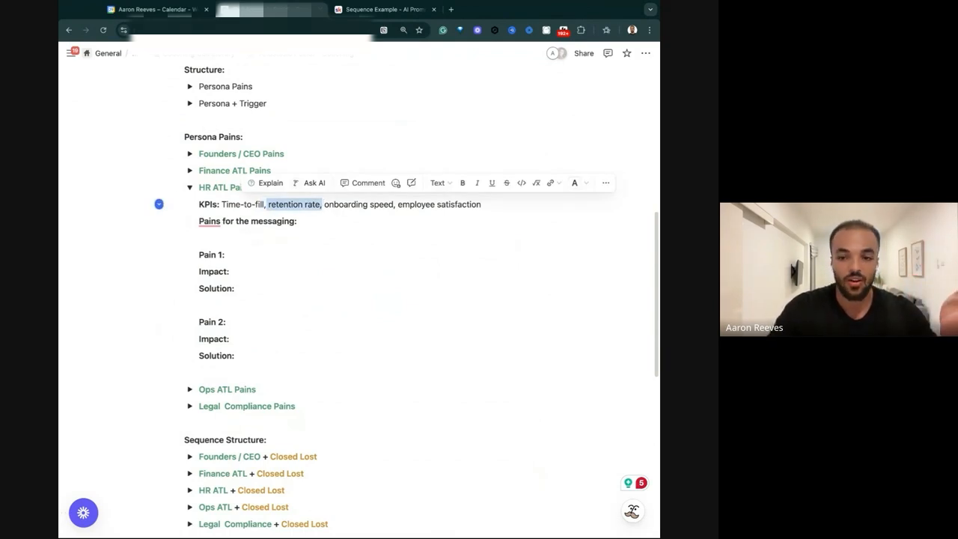
left_click(394, 204)
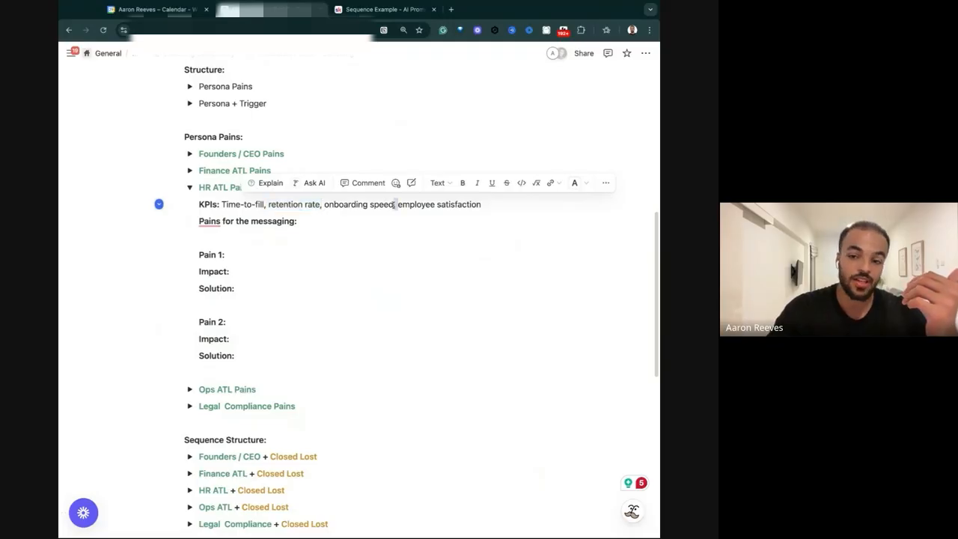
key("shift+End")
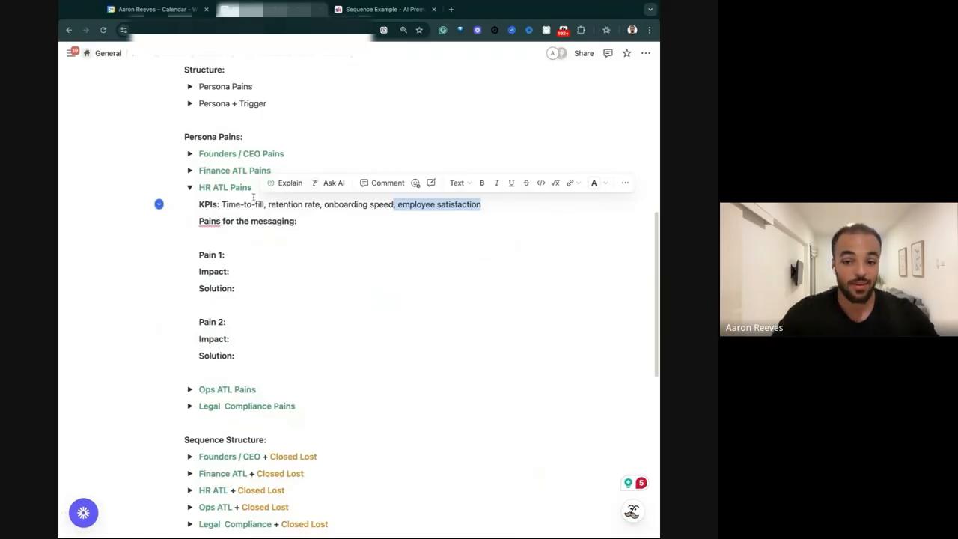
Colour "Time-to-fill" in the HR ATL KPIs line red.
left_click_drag(267, 204, 221, 204)
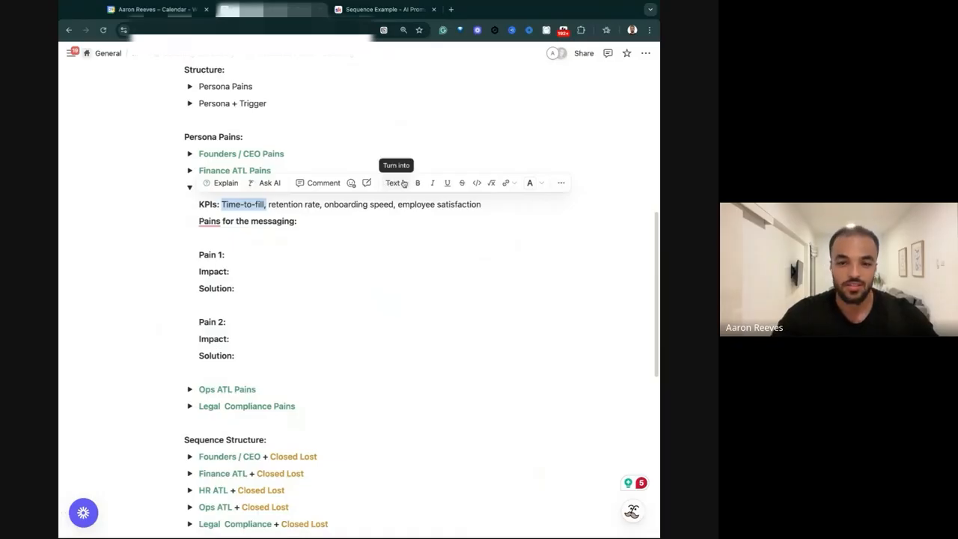
left_click(539, 185)
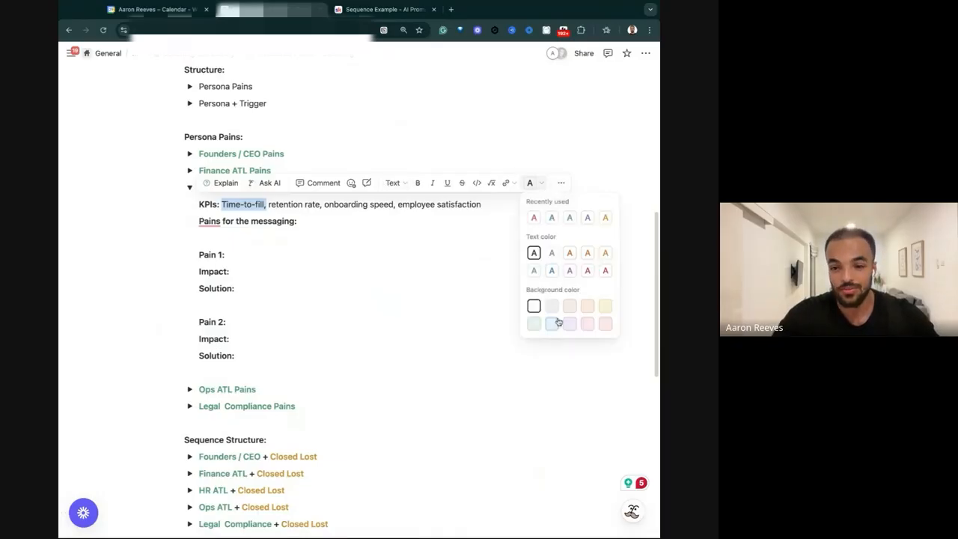
left_click(534, 217)
Comment on "Time-to-fill" that it could suit a trigger of growing companies or companies with open roles, but as a blanket it's too specific.
left_click_drag(266, 204, 219, 211)
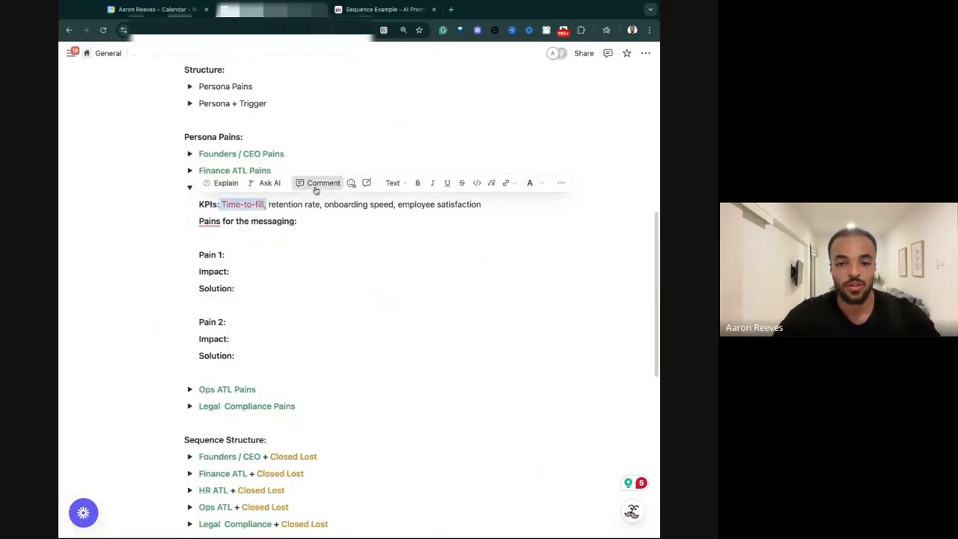
left_click(318, 183)
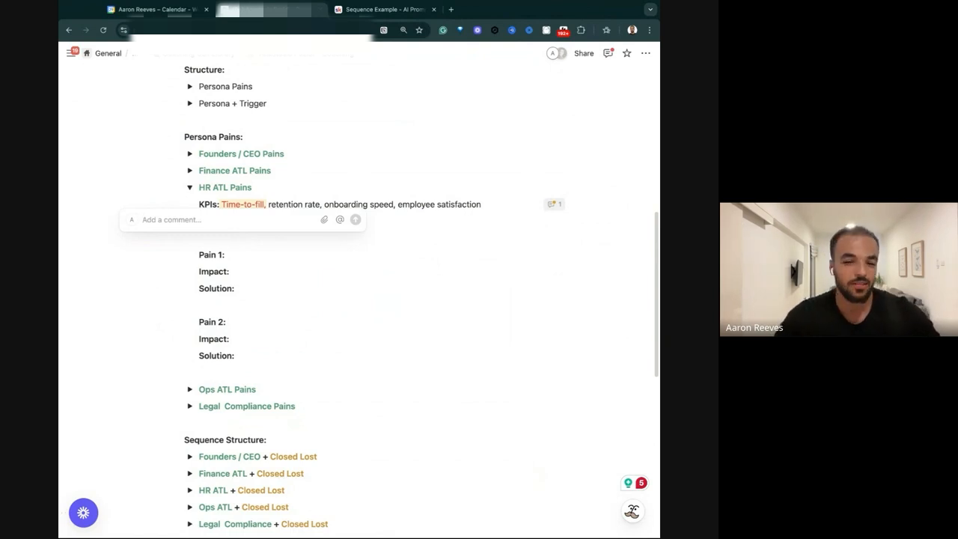
type("If we have a trigger of growing companies or companies that have open roles, this could be a good one but as a blanket")
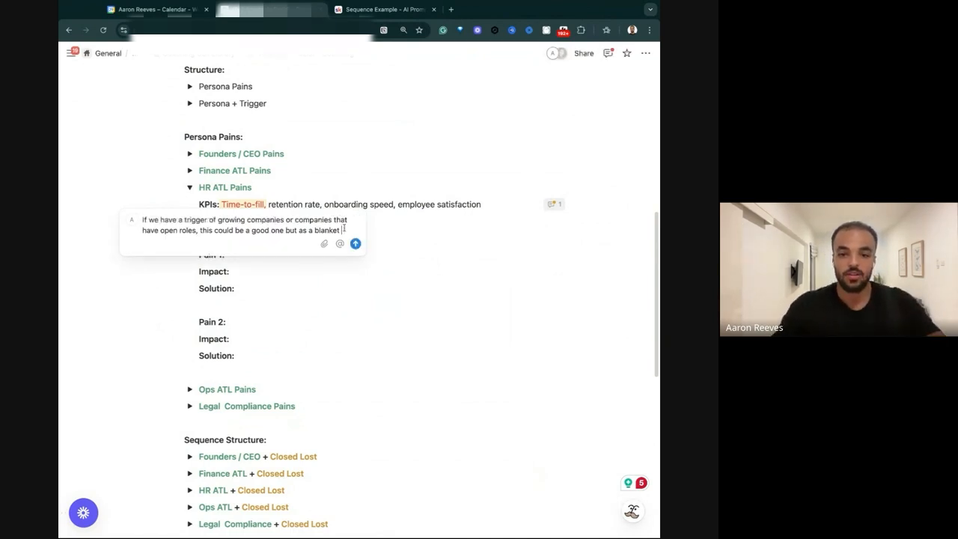
type("it's")
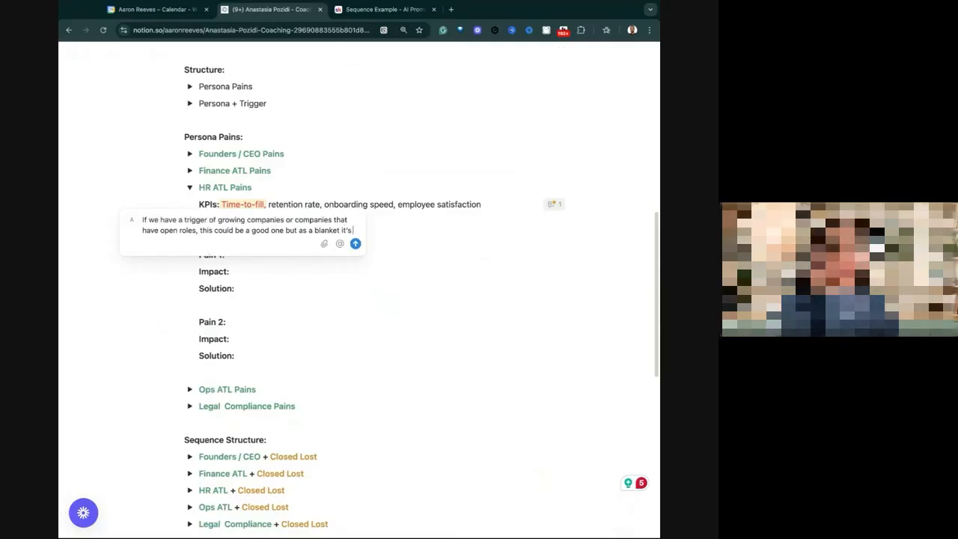
type(" too specif")
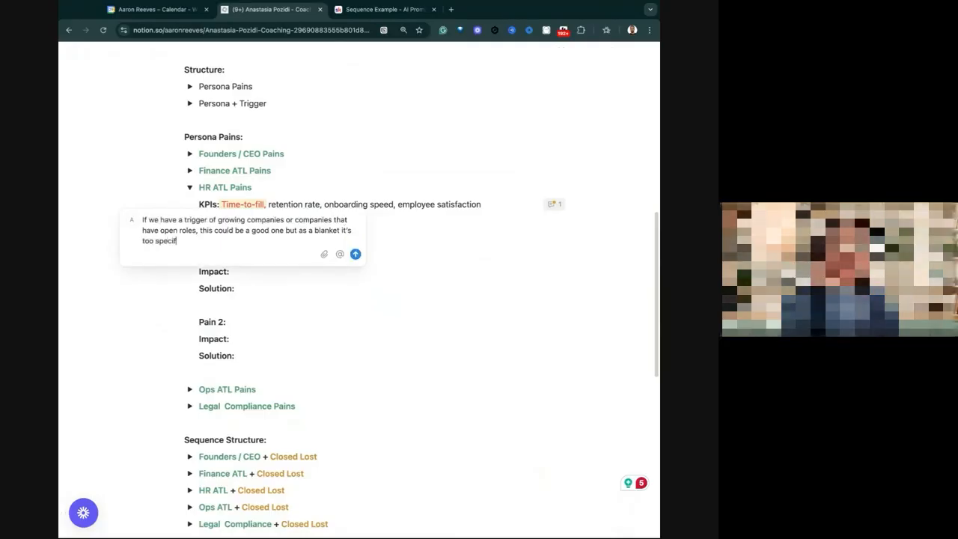
type("ic")
key("Return")
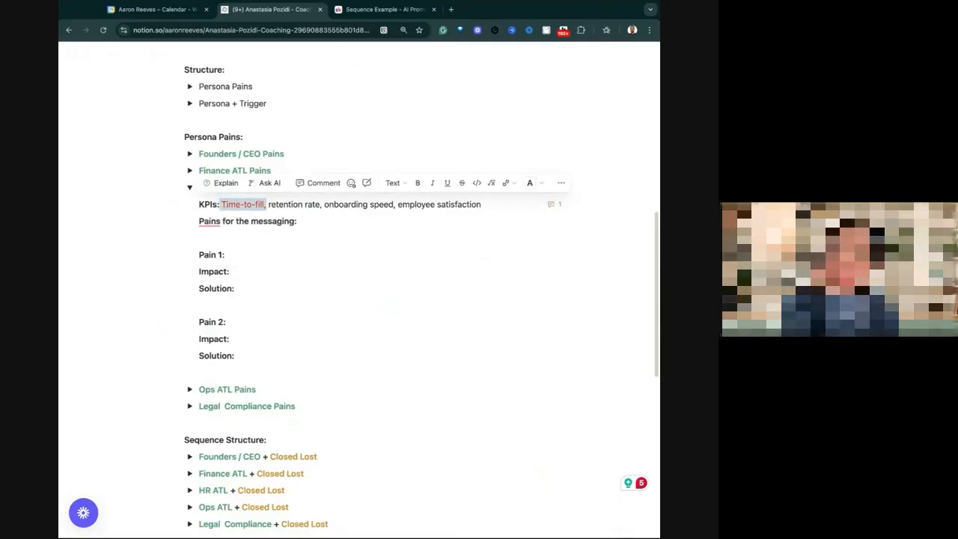
Remove the extra space between "Legal" and "Compliance" in the Legal Compliance Pains toggle title.
left_click(218, 405)
key("BackSpace")
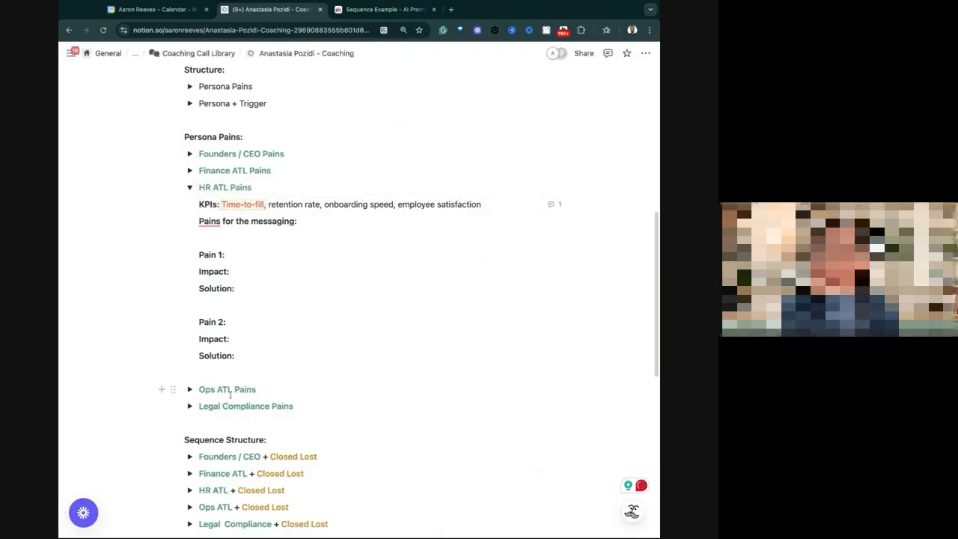
Review the KPIs in the persona matrix within the Bonus: Foundation Call section, including the Legal / Compliance row.
scroll(184, 240, "up", 4)
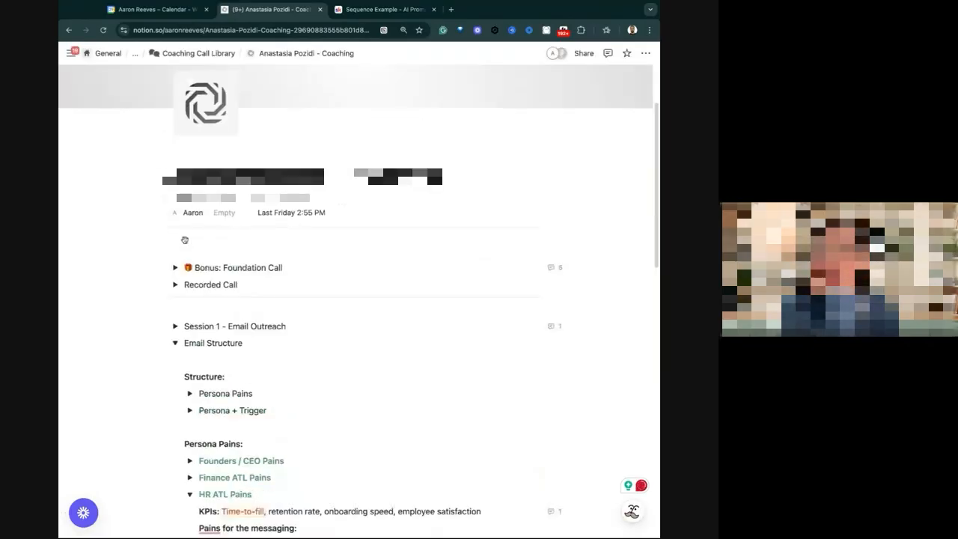
left_click(175, 255)
scroll(244, 319, "down", 3)
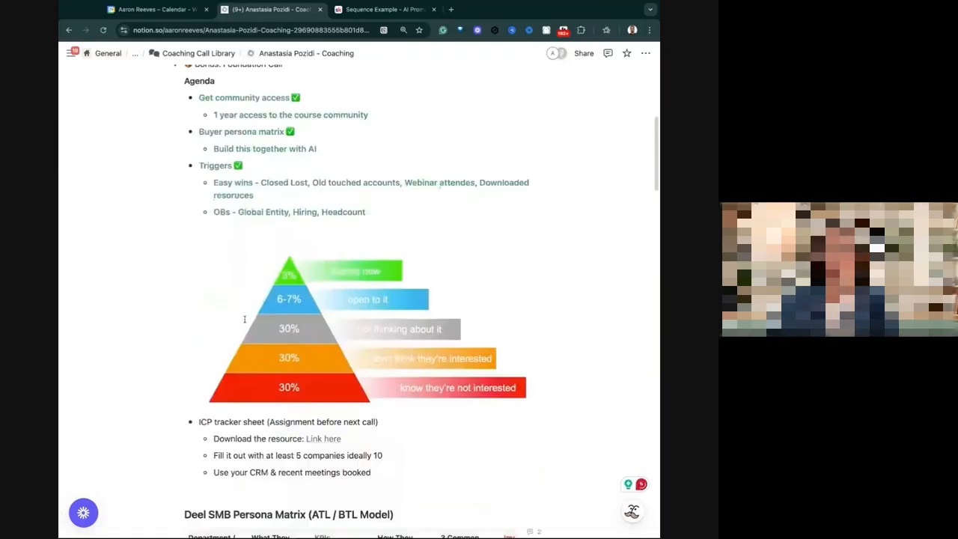
scroll(243, 318, "down", 10)
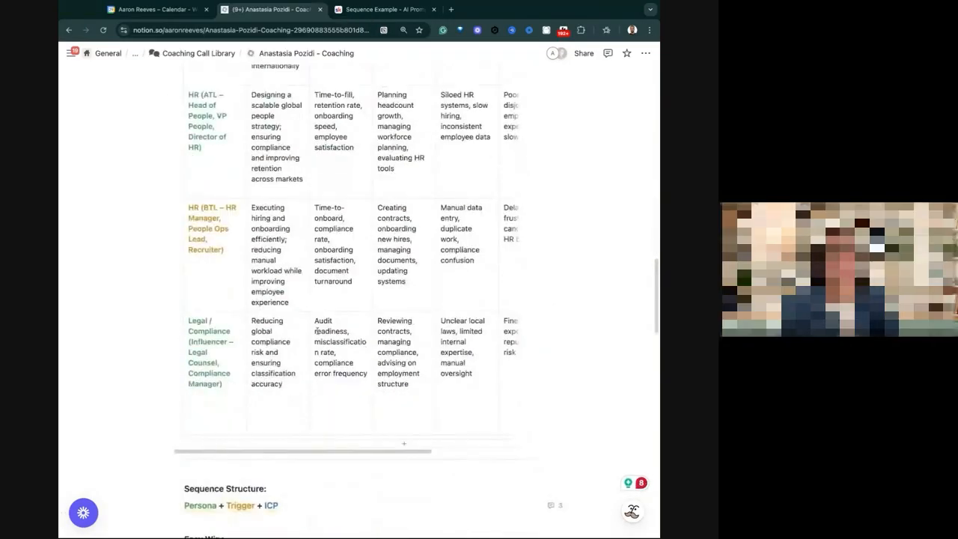
left_click(334, 330)
scroll(335, 330, "up", 12)
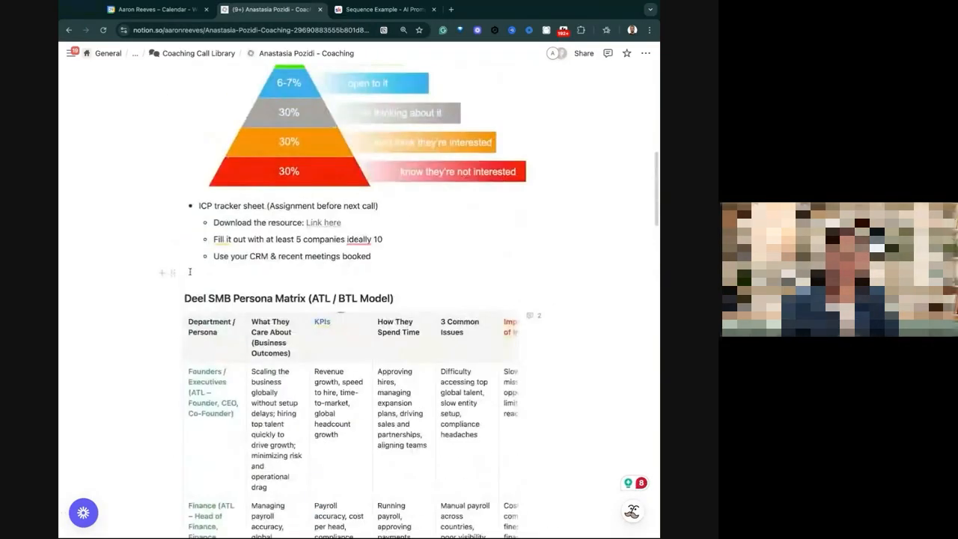
left_click(175, 184)
Append "hiring compliance" in lowercase to the end of the HR ATL KPIs line.
scroll(247, 340, "down", 6)
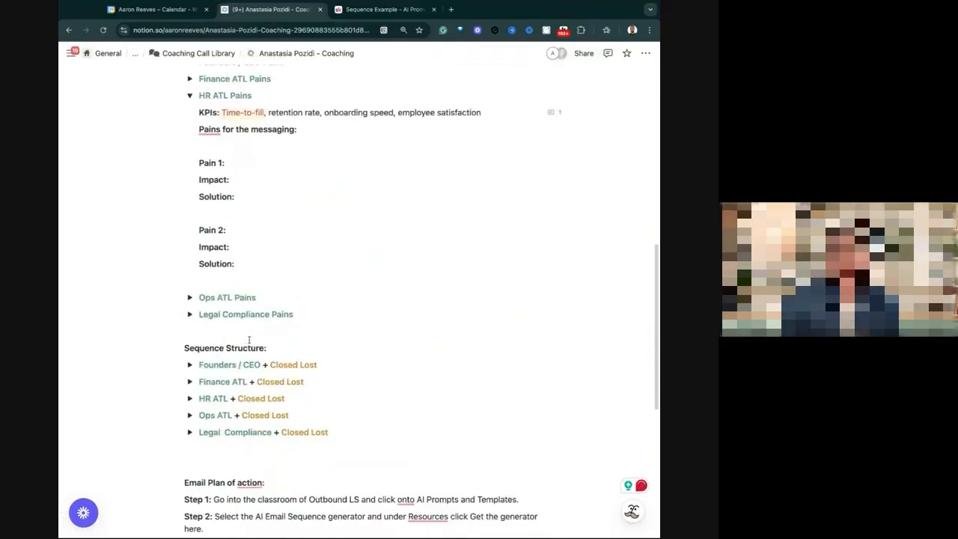
left_click(505, 111)
type(", ")
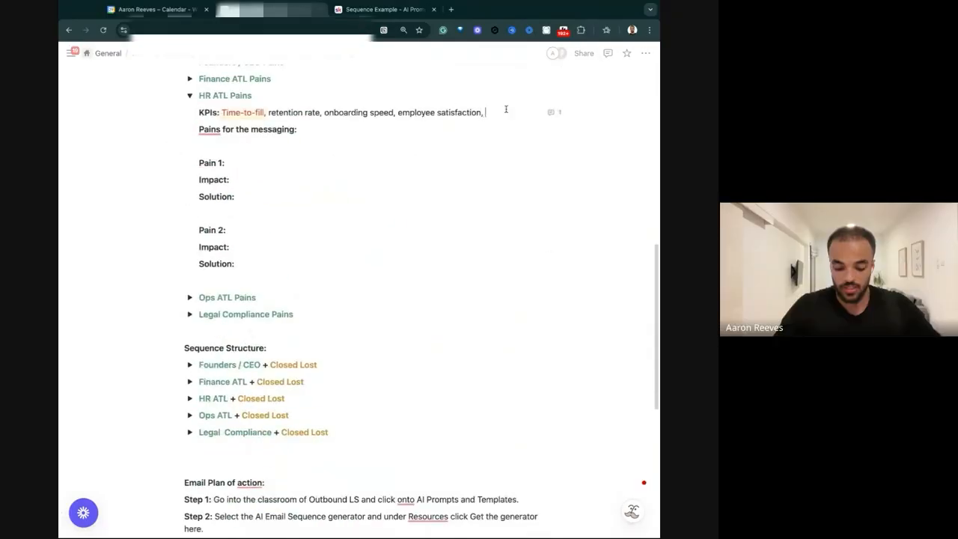
type("Hiring compliance")
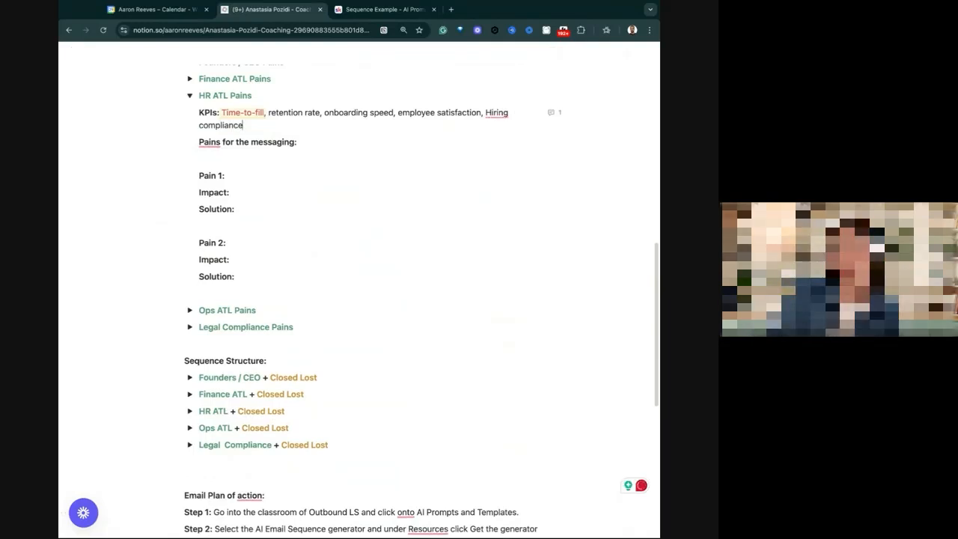
mouse_move(496, 114)
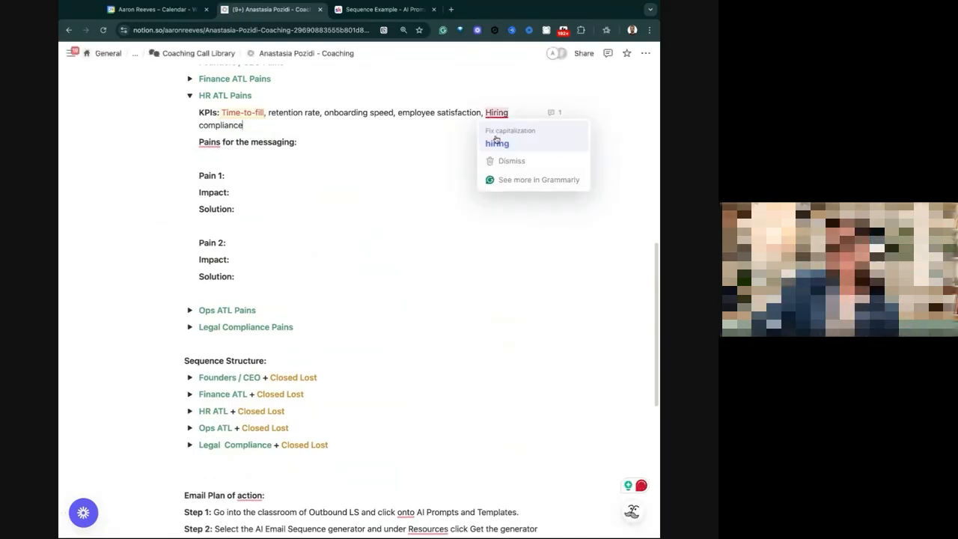
left_click(495, 142)
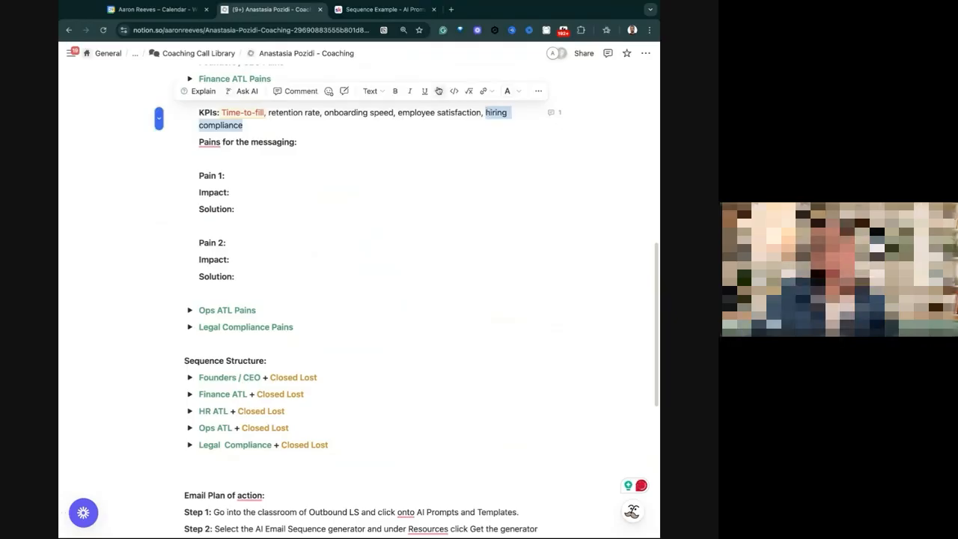
Give "hiring compliance" in the HR ATL KPIs line a blue background.
left_click(506, 90)
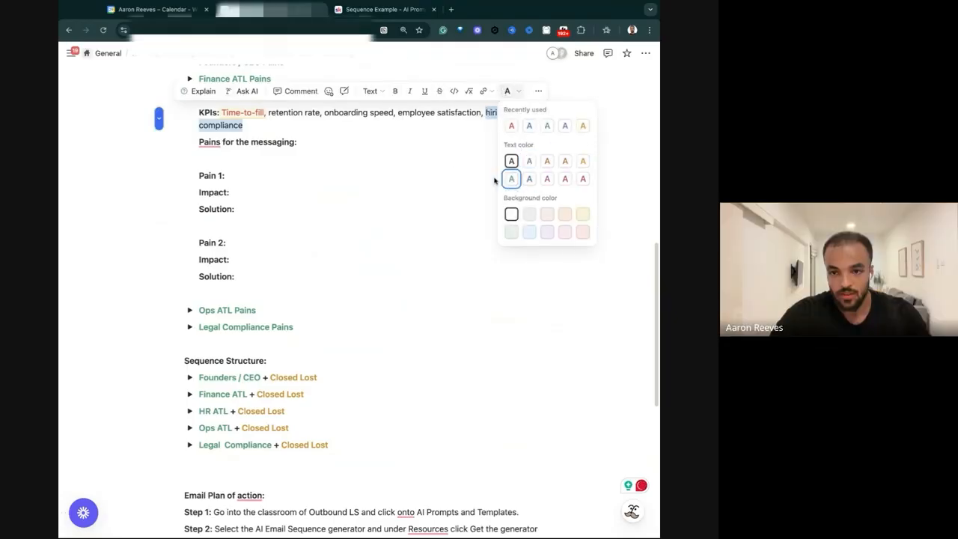
left_click(531, 234)
left_click(502, 111)
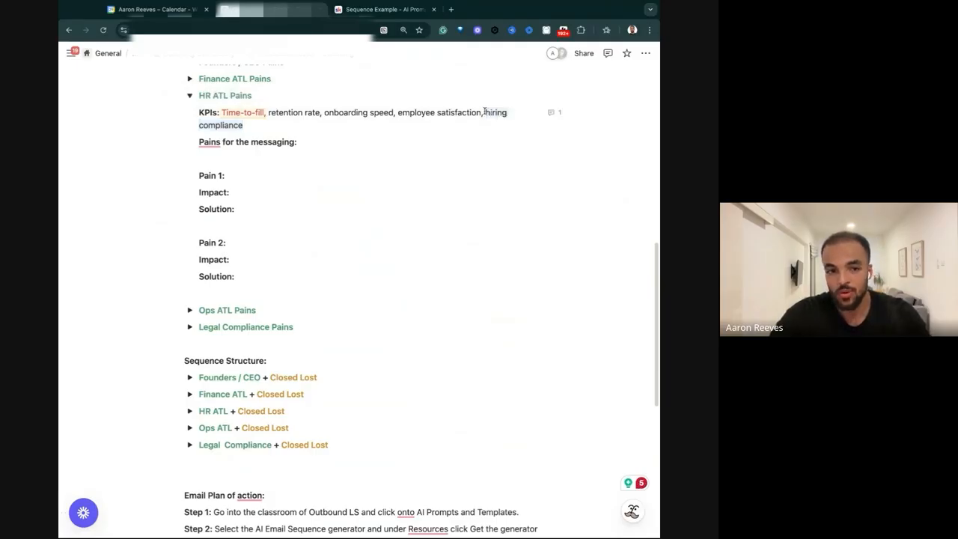
Point out "employee satisfaction" in the HR ATL KPIs line for discussion.
scroll(486, 116, "up", 1)
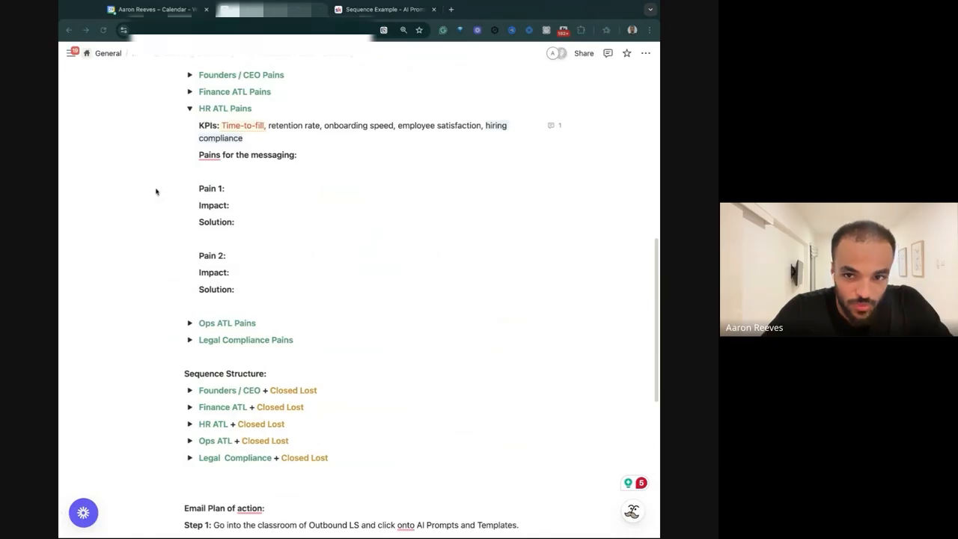
left_click_drag(398, 125, 469, 126)
left_click(431, 142)
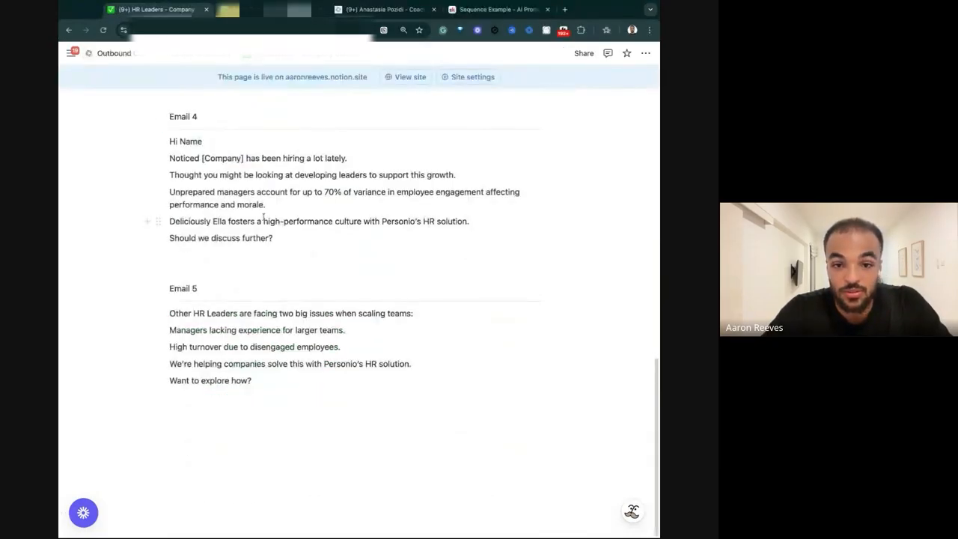
Open the Sequence Review page and go over its reply figures and the meetings booked from the last sequence.
scroll(261, 223, "up", 10)
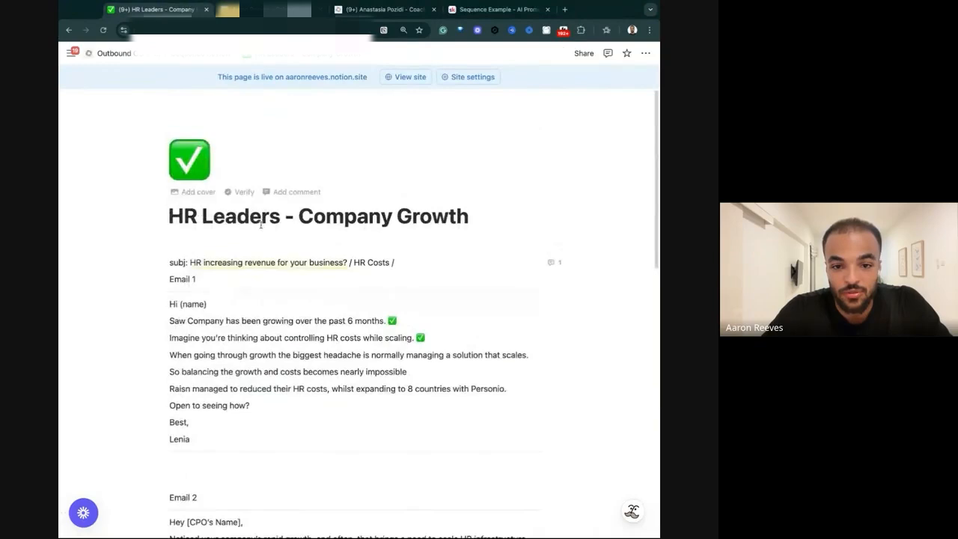
left_click(216, 60)
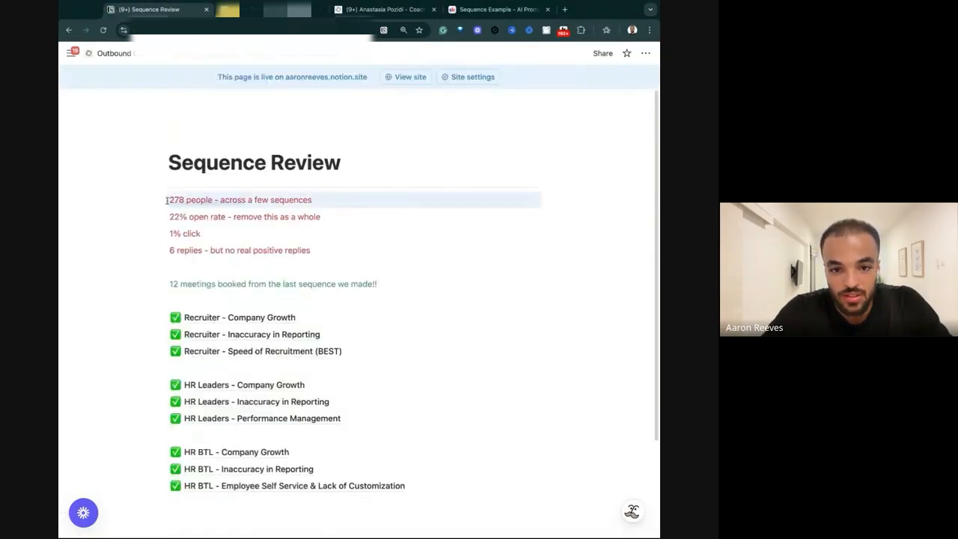
triple_click(337, 251)
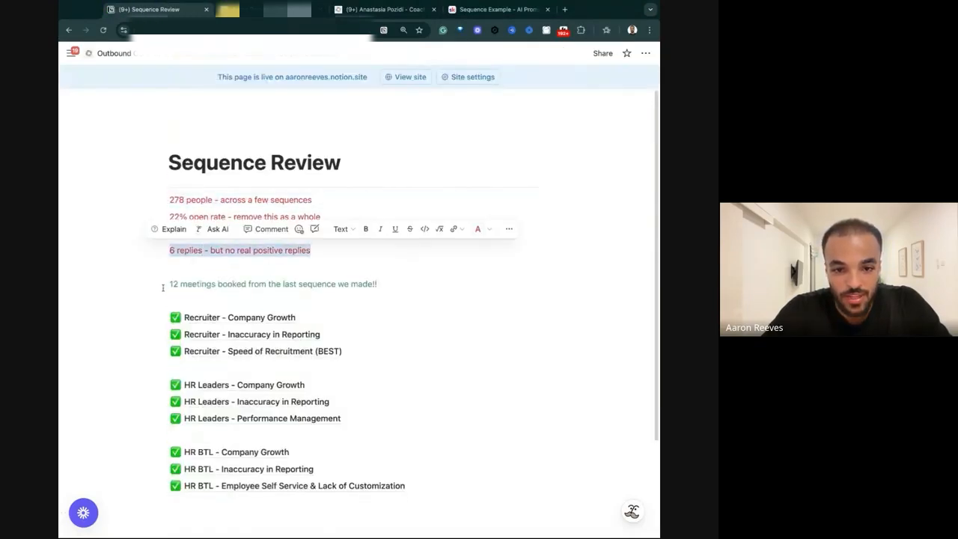
left_click_drag(166, 285, 167, 285)
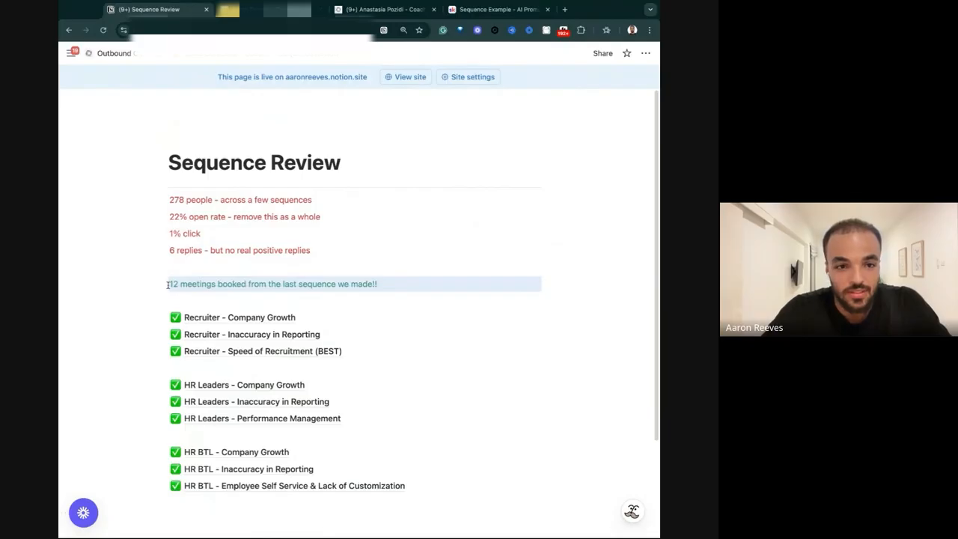
left_click(387, 286)
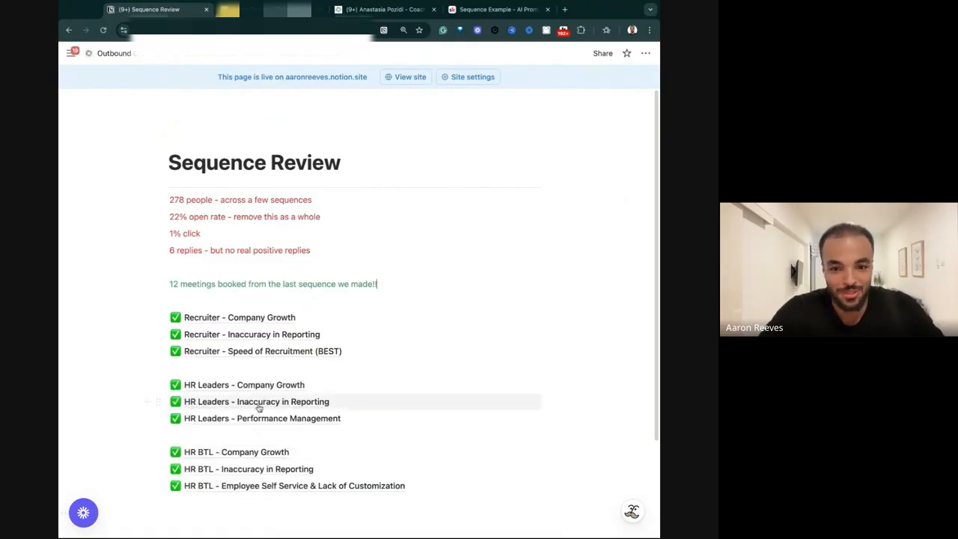
Open the HR Leaders - Company Growth sequence and examine the pain line in Email 1 and the employee engagement line in Email 4.
scroll(235, 390, "down", 2)
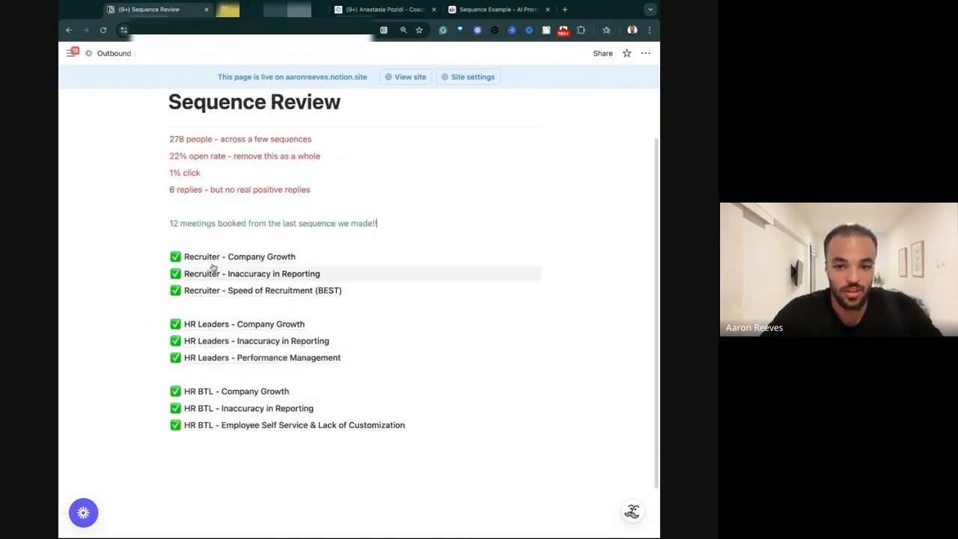
left_click(251, 324)
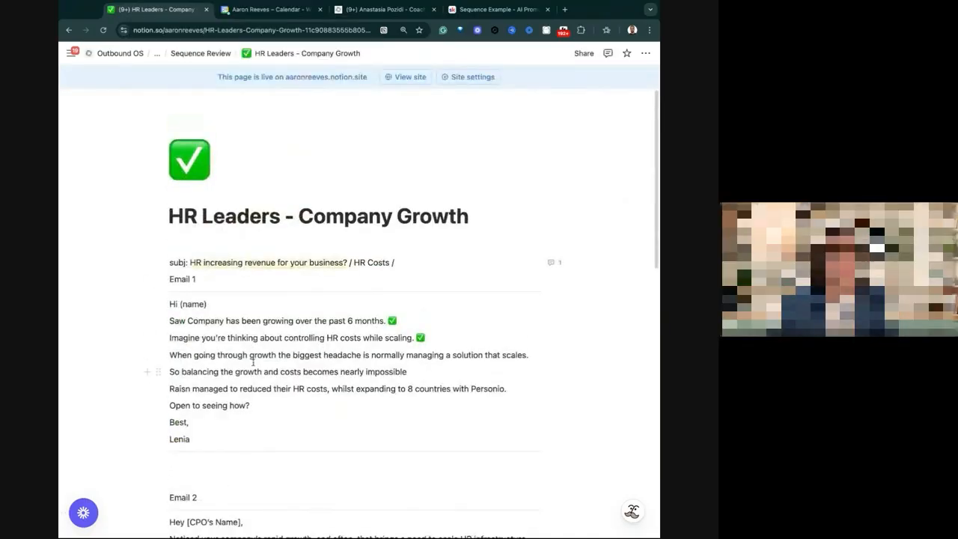
left_click_drag(169, 355, 216, 356)
left_click(421, 353)
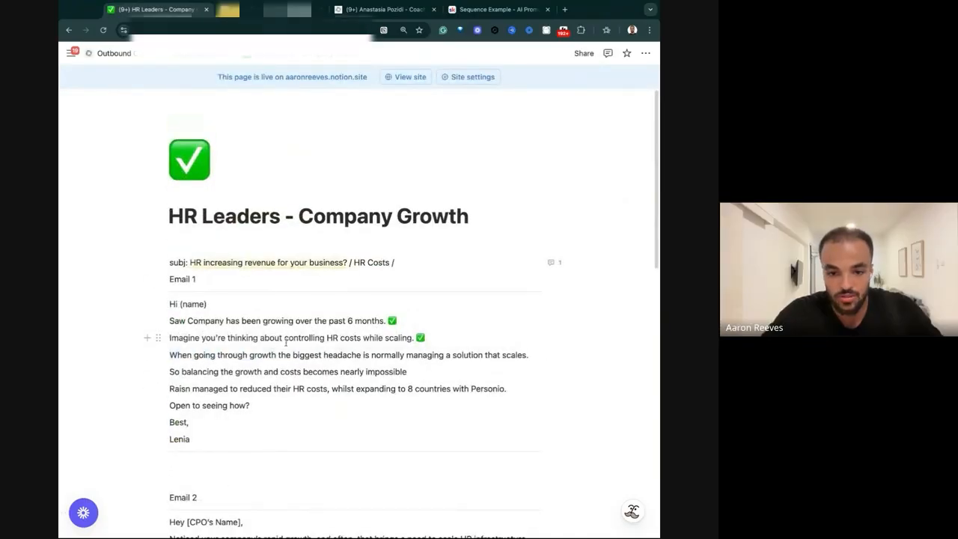
scroll(286, 340, "down", 8)
left_click_drag(290, 239, 495, 241)
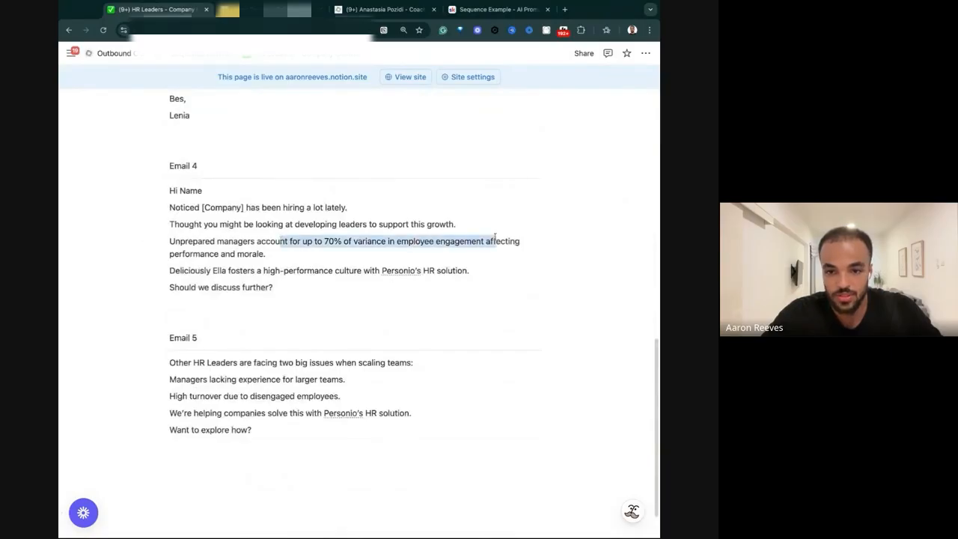
Return to the coaching page and give "employee satisfaction" in the HR ATL KPIs line a purple background.
left_click(391, 10)
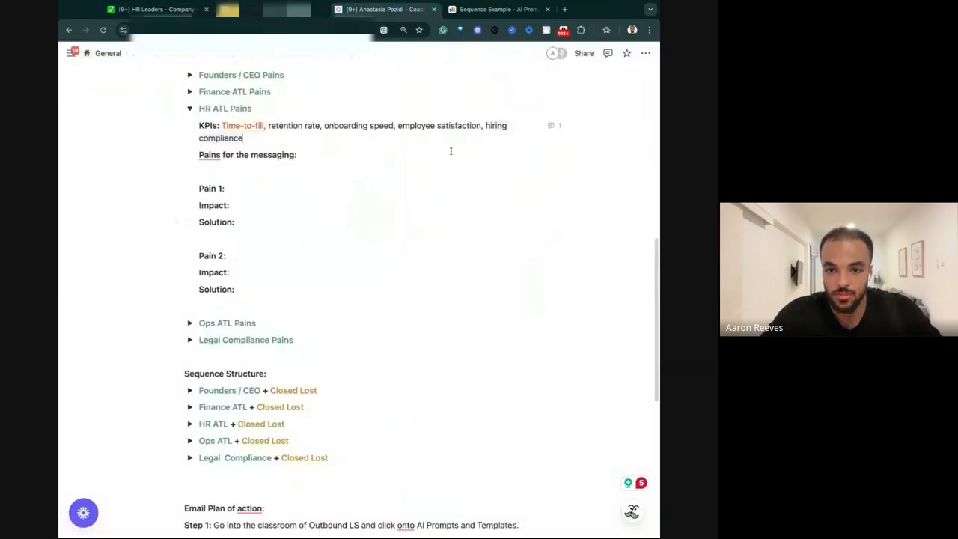
left_click_drag(482, 125, 397, 125)
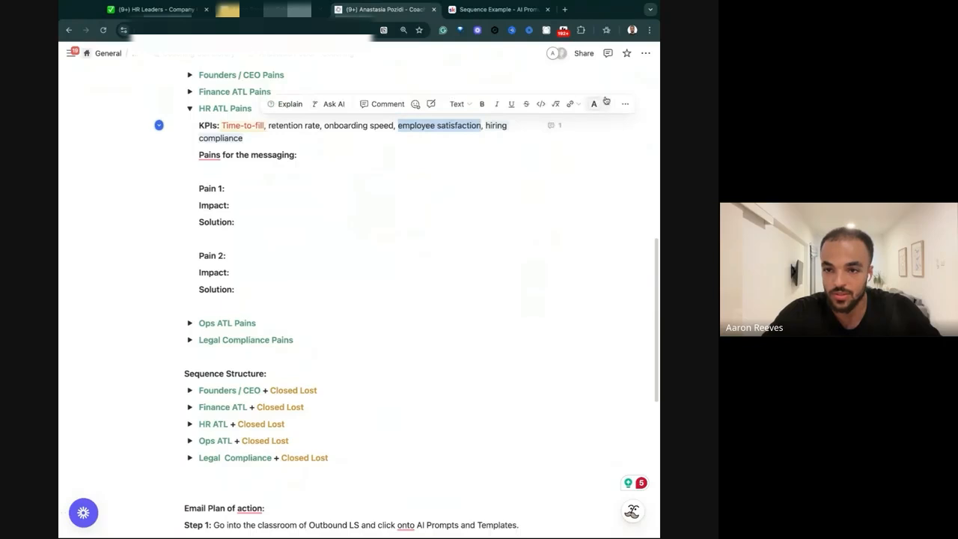
left_click(594, 103)
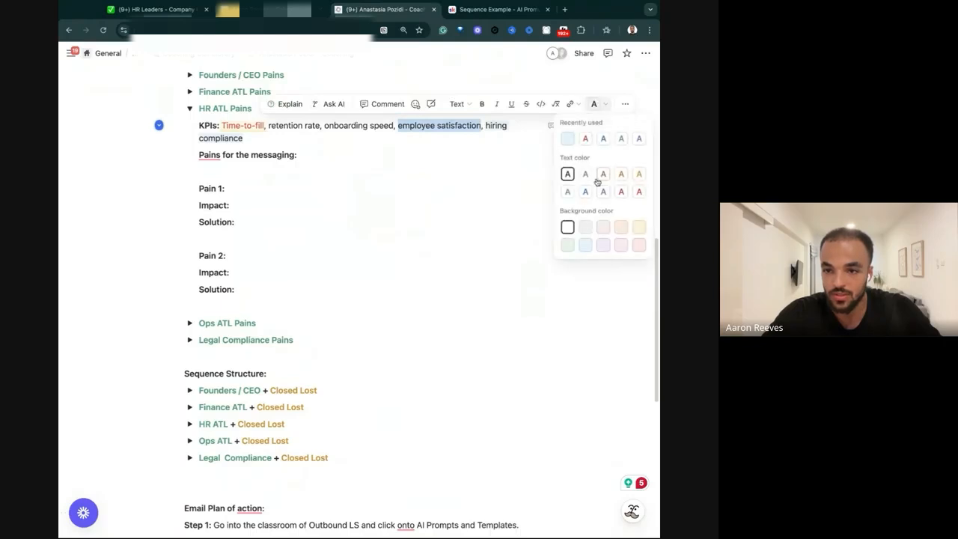
left_click(602, 244)
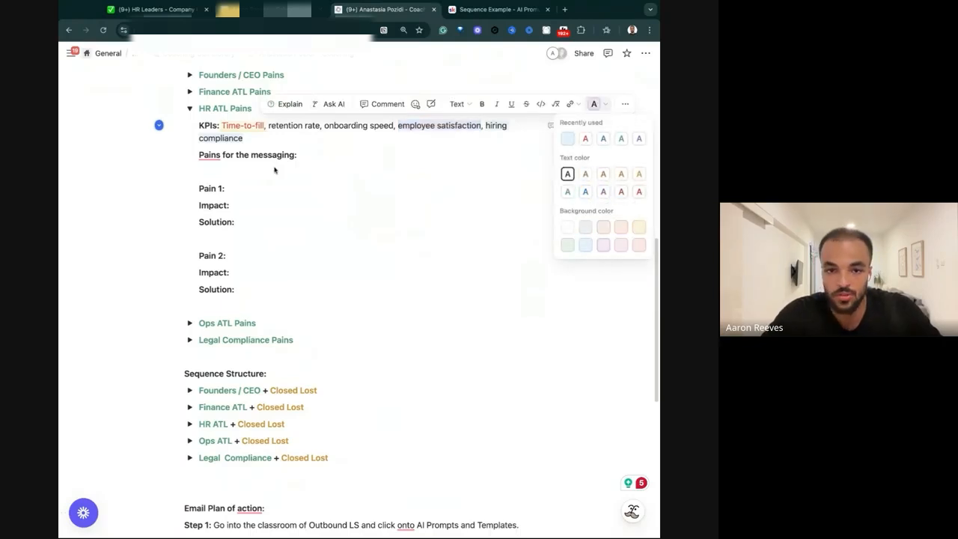
left_click(267, 183)
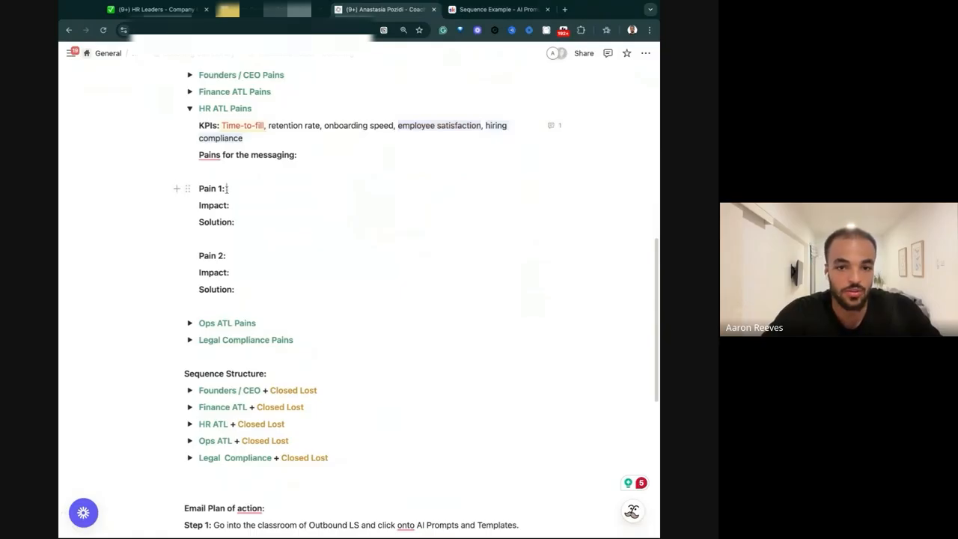
Insert the prepared text under HR ATL Pain 1 on global hiring, differing compliance laws per country and the resulting audits.
left_click_drag(283, 137, 198, 139)
left_click(268, 186)
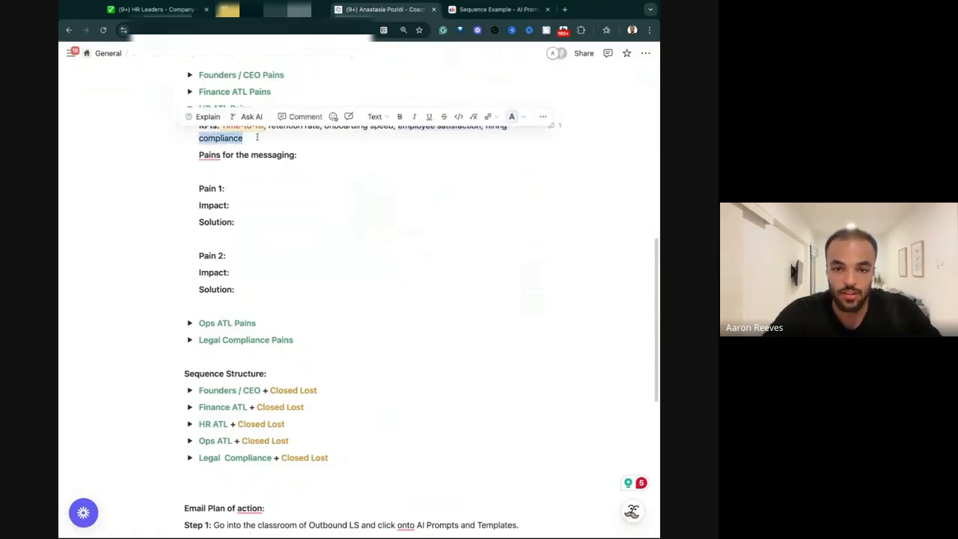
left_click(234, 190)
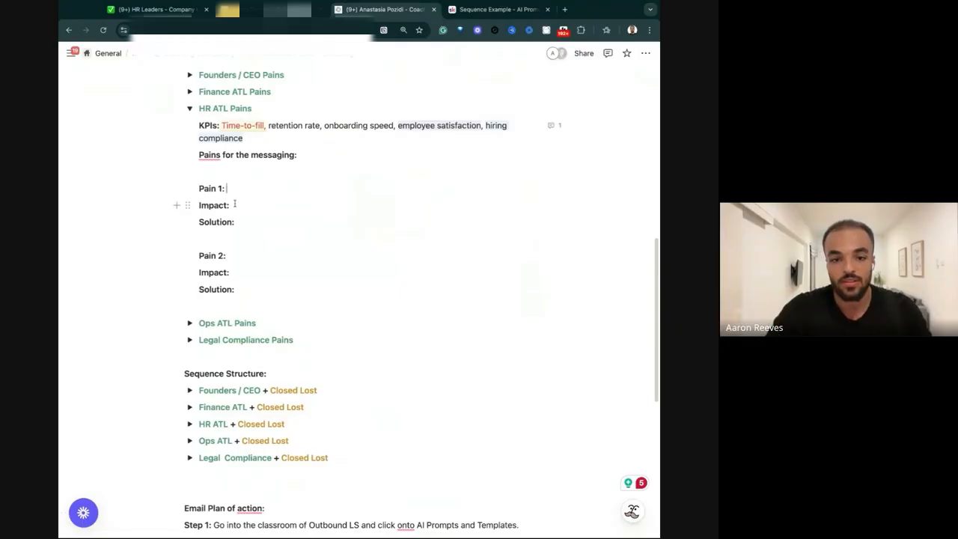
key("ctrl+v")
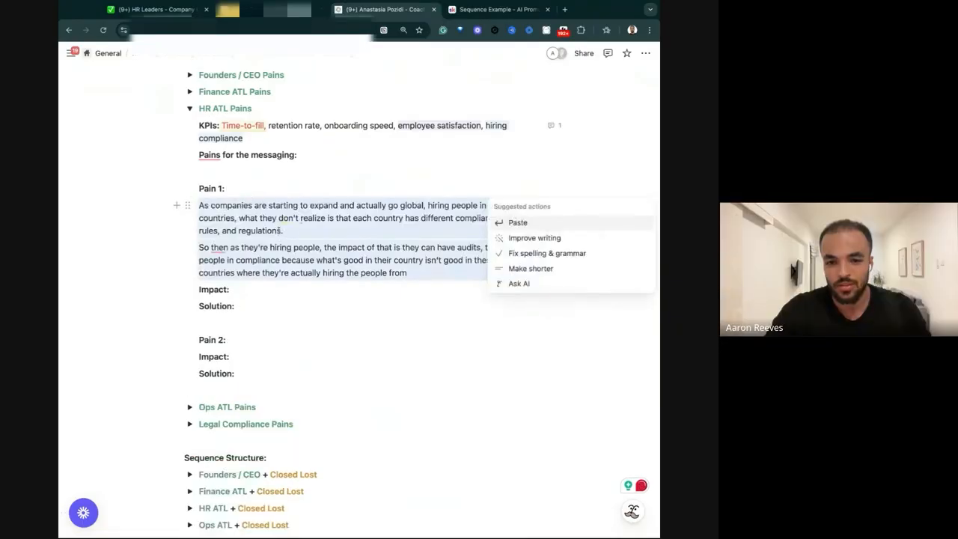
Move the paragraph starting "So then as they're hiring people" onto Pain 1's Impact line and remove the leftover empty line.
left_click(351, 262)
triple_click(352, 261)
key("ctrl+x")
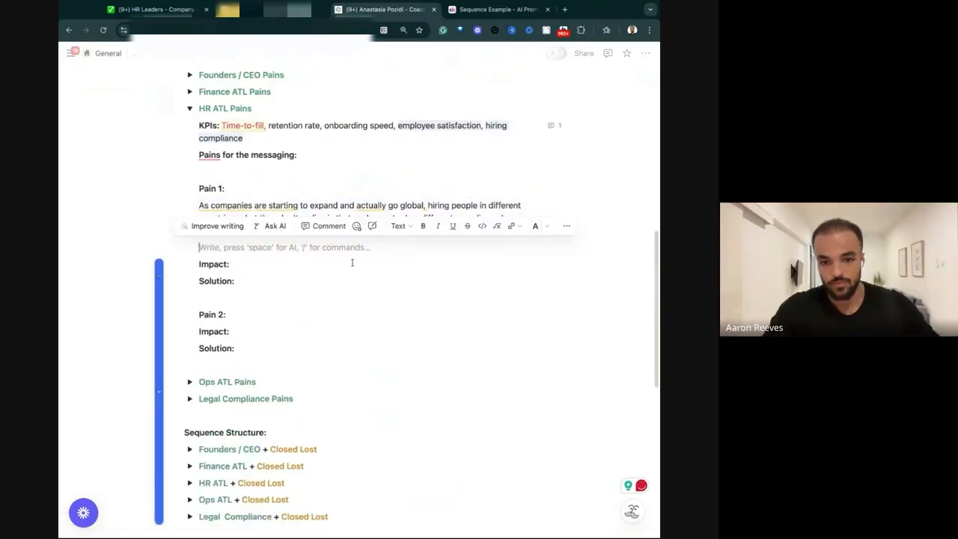
key("BackSpace")
left_click(254, 248)
key("ctrl+v")
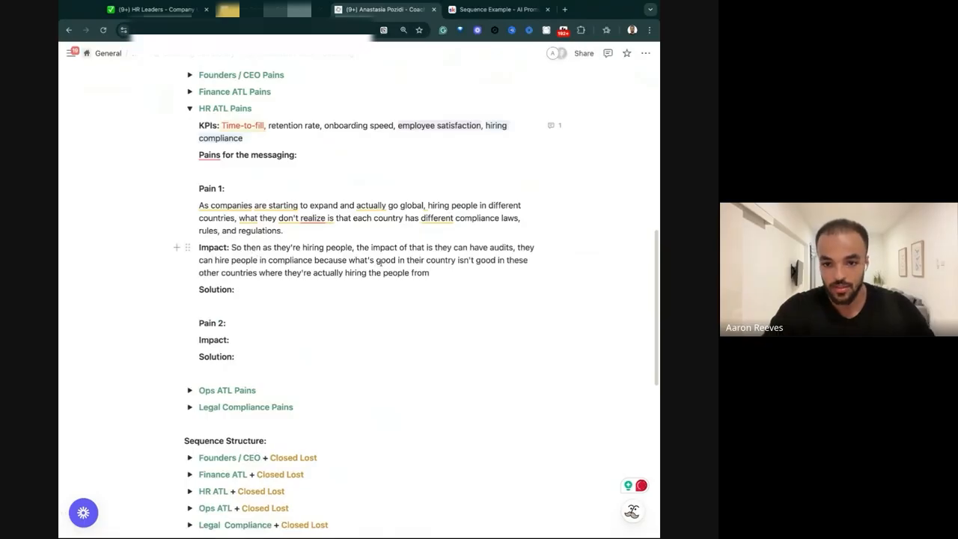
Extend Pain 1's Impact with "Which means they can have higher breaches in terms of compliance when bringing on people the wrong way.".
type(".")
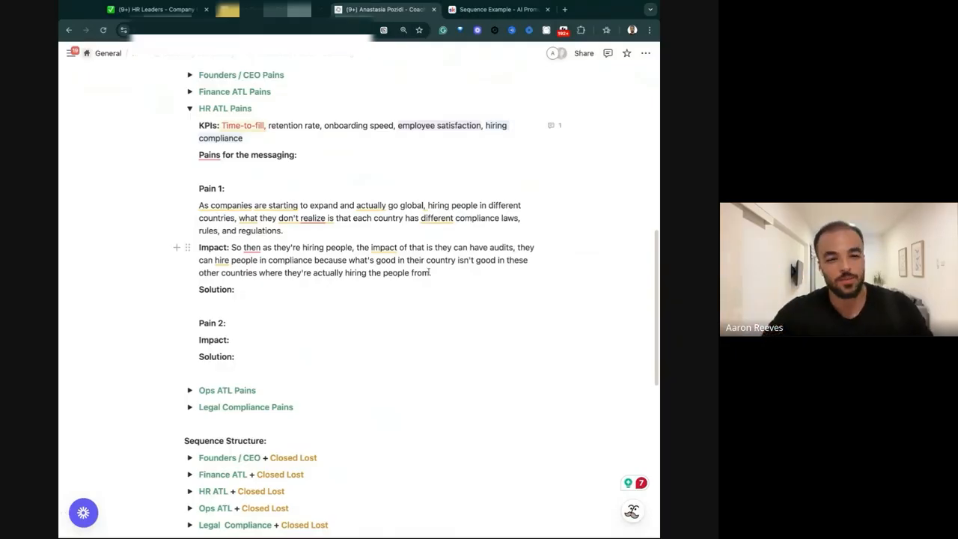
key("super+v")
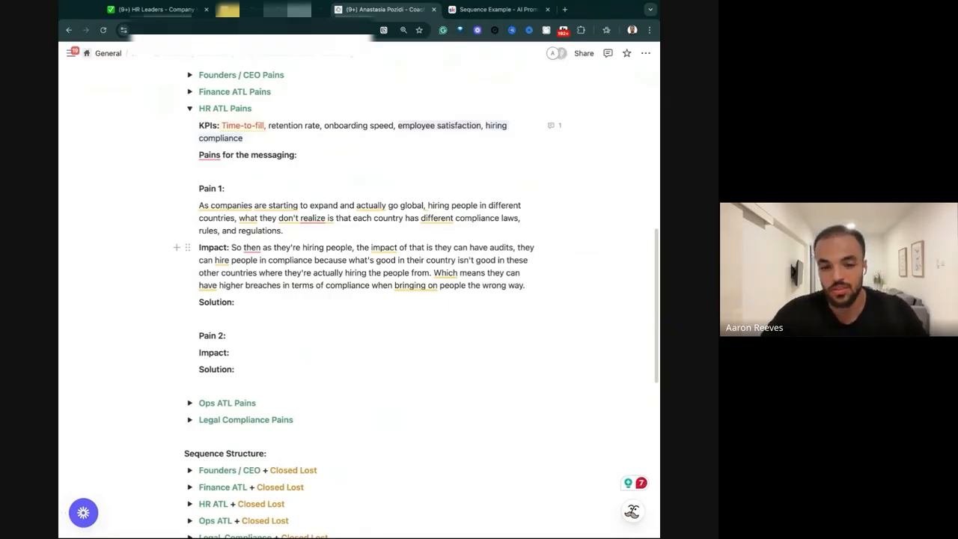
Draft Pain 1's Solution line as "we help people t hire with 100% complaince through our global".
left_click(318, 306)
type("we")
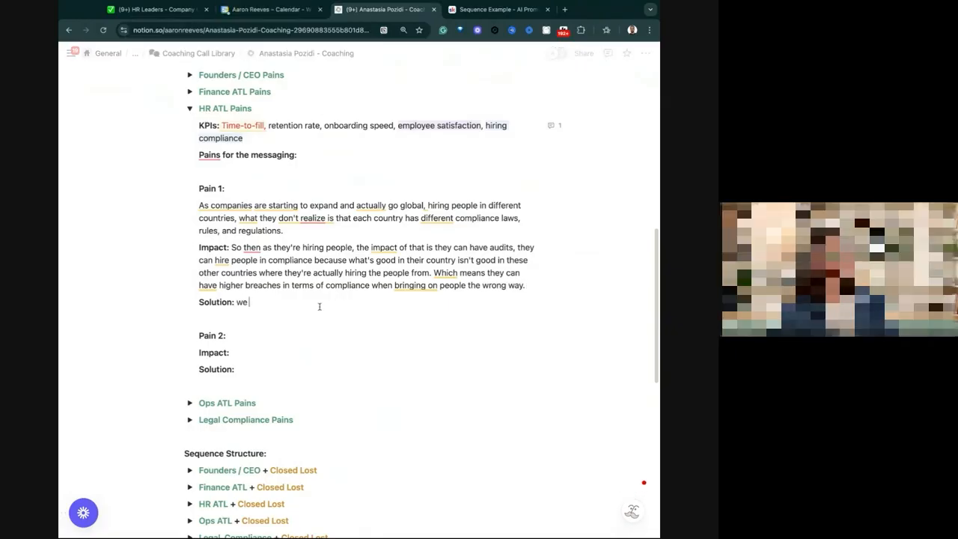
type(" help people t hire wt")
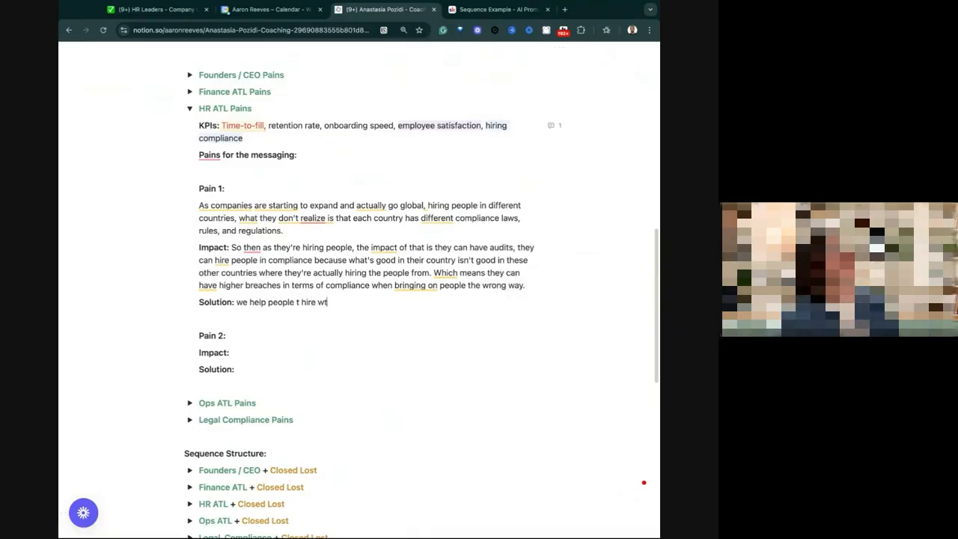
key("BackSpace")
type("ith")
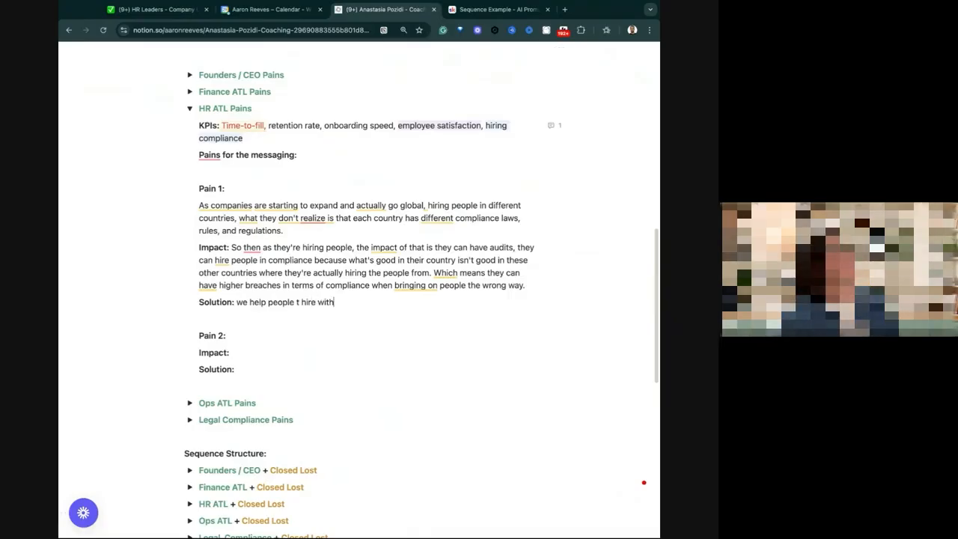
type(" 100% compl")
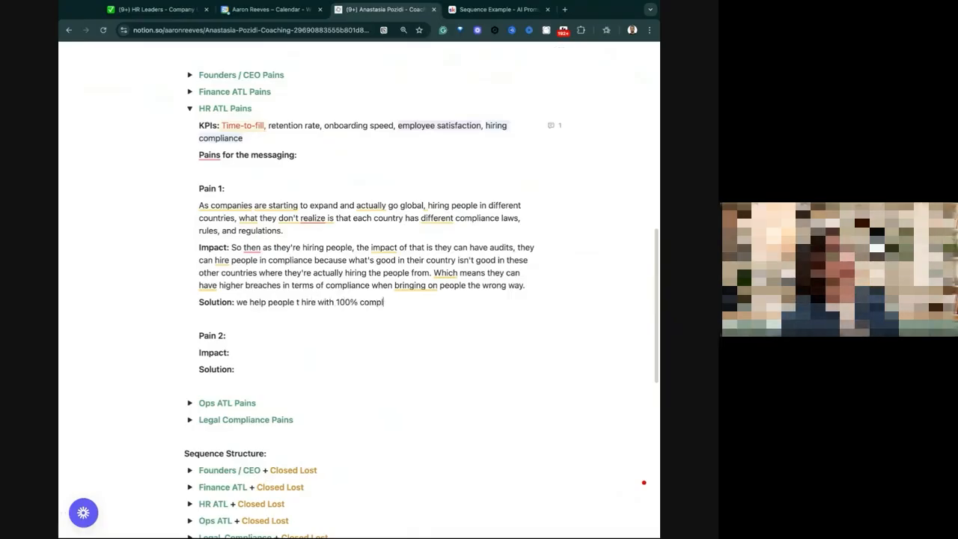
type("aince through our global")
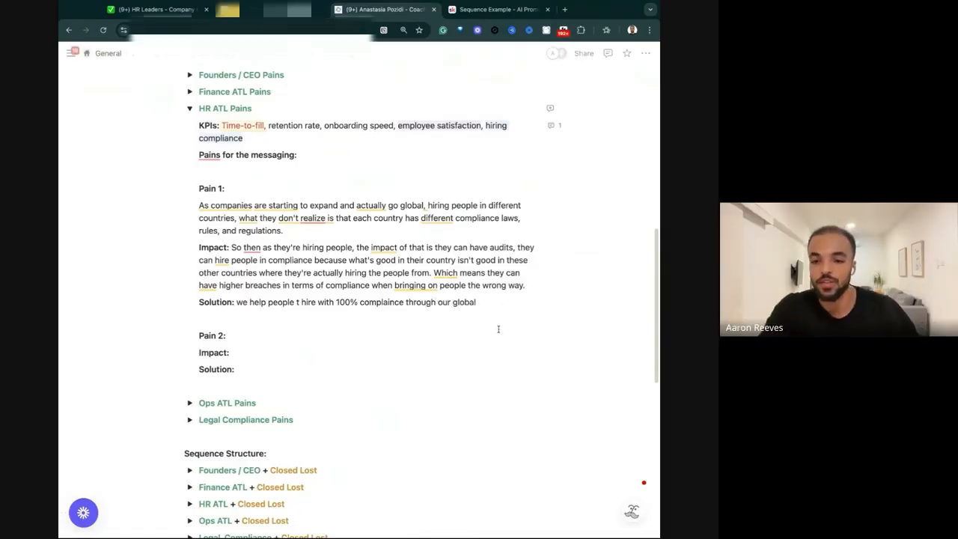
Rewrite the last sentence of Pain 1's Impact as "Which means they end up wiht none compliant hires.".
left_click_drag(244, 282, 583, 285)
key("BackSpace")
key("BackSpace")
key("BackSpace")
key("BackSpace")
key("BackSpace")
key("BackSpace")
key("BackSpace")
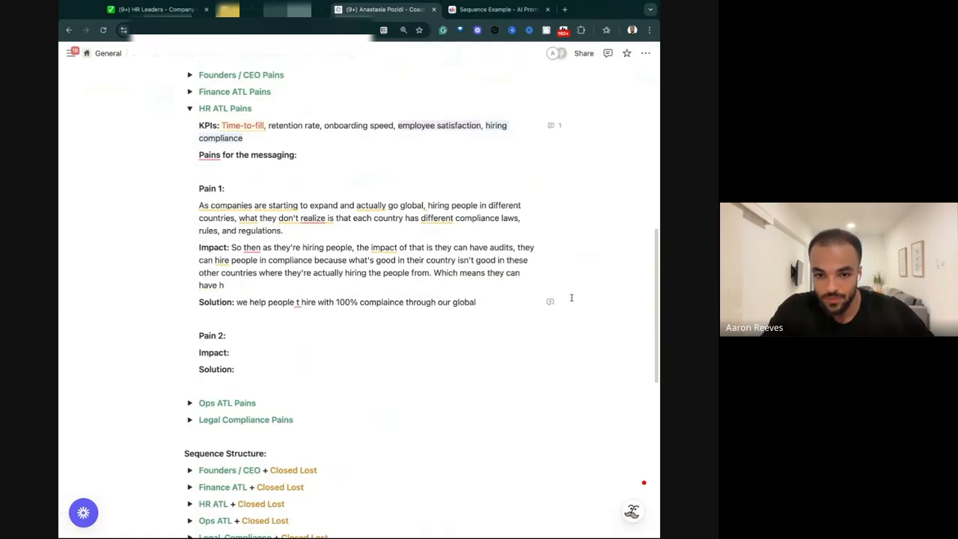
key("BackSpace")
key("BackSpace")
key("BackSpace")
key("BackSpace")
key("BackSpace")
key("BackSpace")
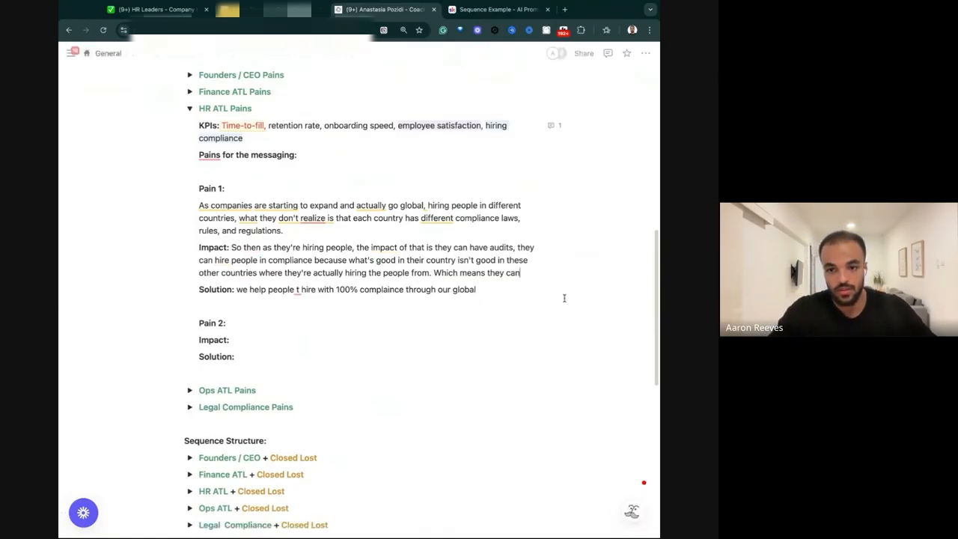
key("BackSpace")
key("BackSpace")
key("BackSpace")
type("end up")
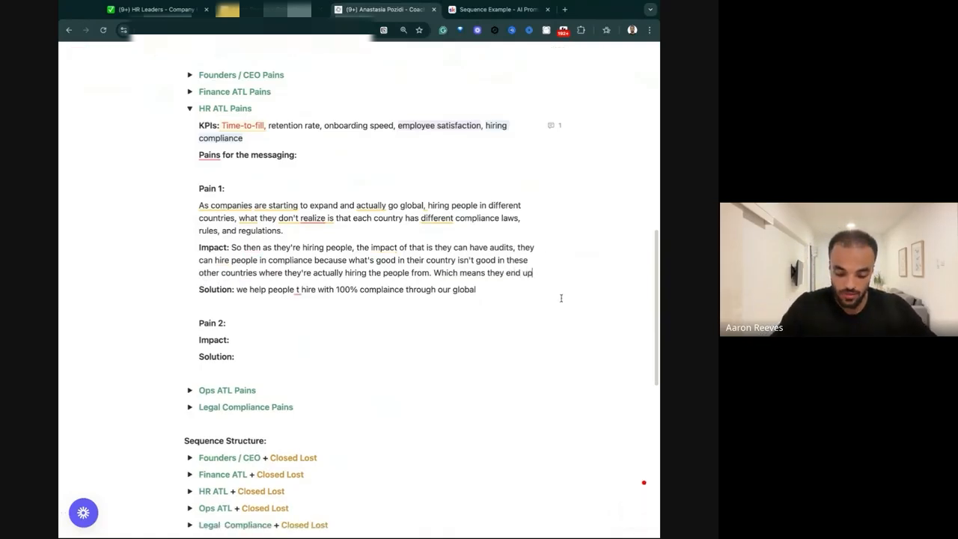
type(" wiht none co")
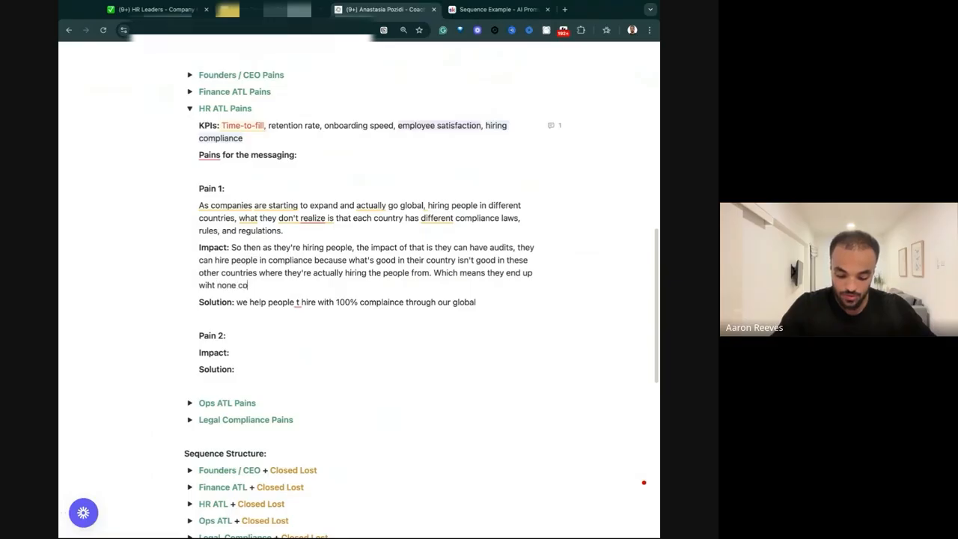
type("mpliant hires")
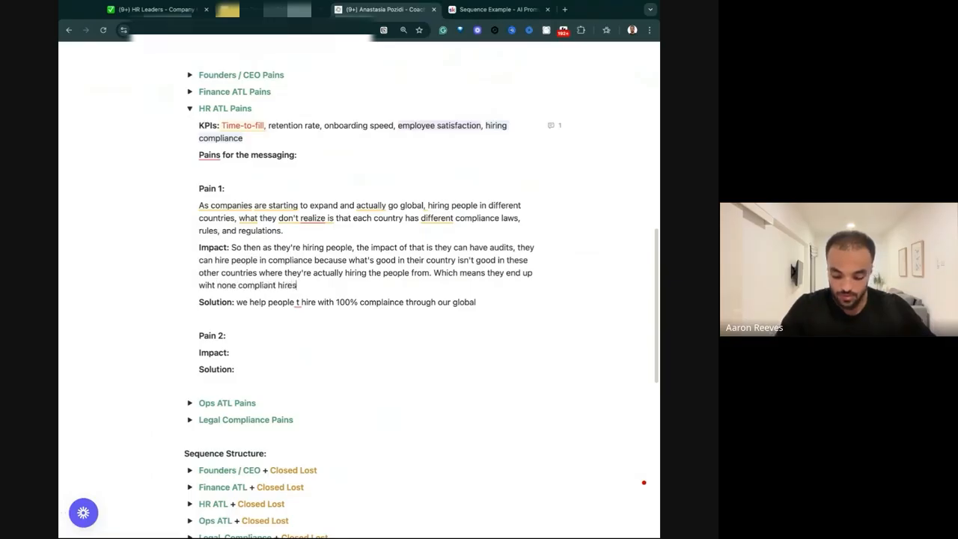
type(".")
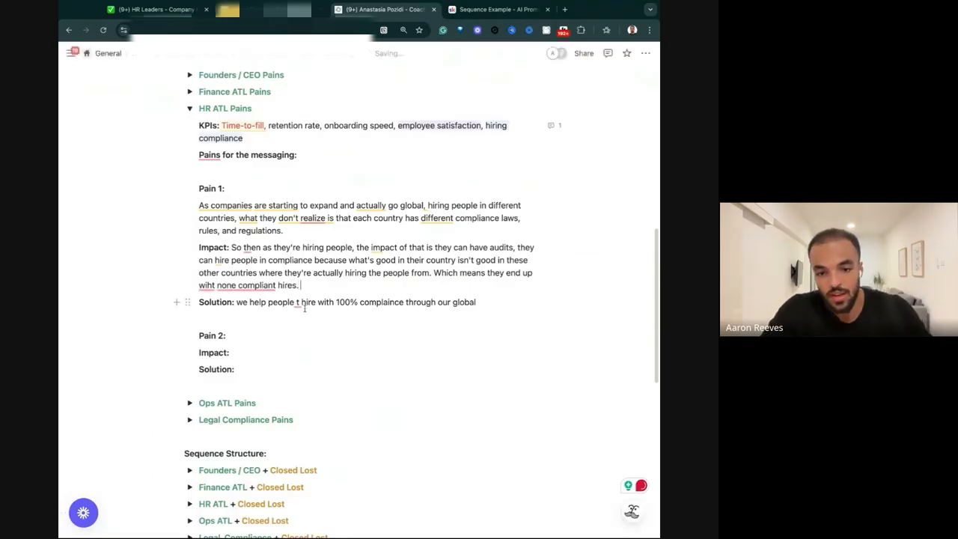
Replace Pain 1's Solution draft with the text on hiring fully compliant remote people worldwide, using Deel to handle regulations in all jurisdictions.
mouse_move(297, 304)
left_click(299, 320)
left_click_drag(236, 302, 464, 302)
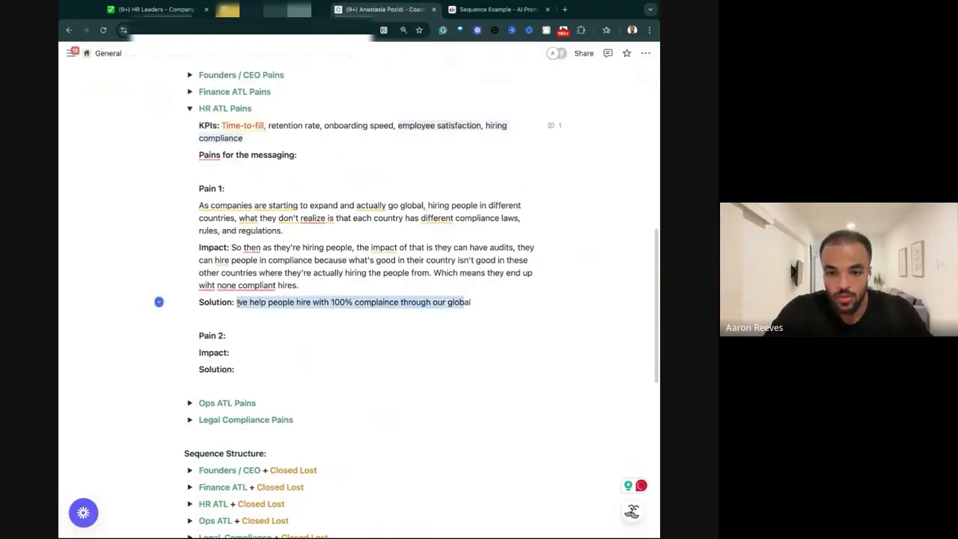
left_click(252, 303)
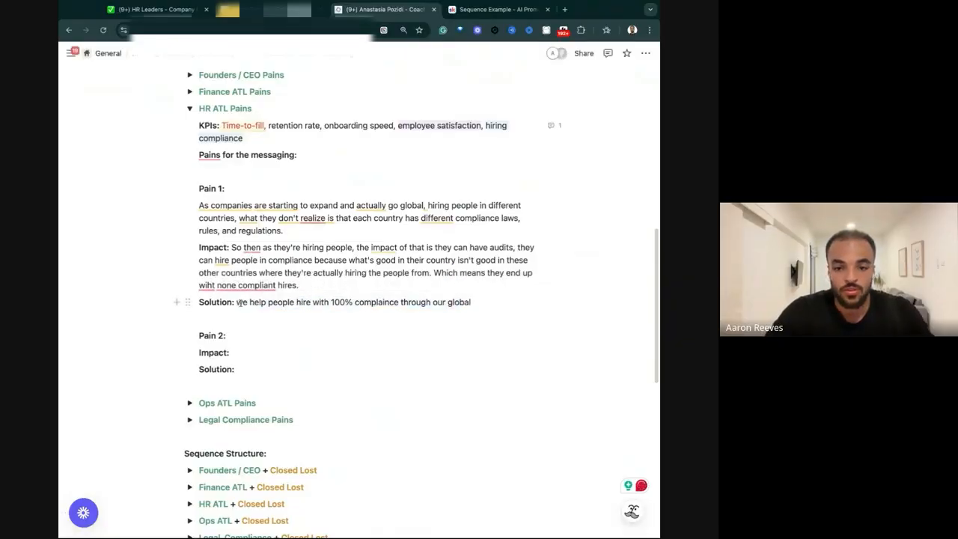
left_click_drag(237, 302, 346, 302)
key("alt+shift+Right")
key("alt+shift+Right")
key("alt+shift+Right")
key("alt+shift+Right")
key("alt+shift+Right")
key("BackSpace")
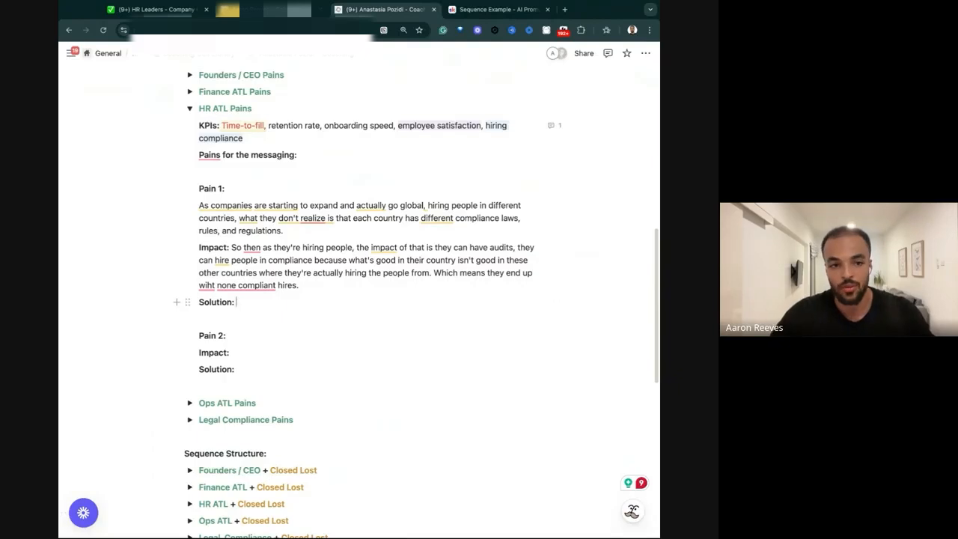
type("We help companies hire people that are completely compliant in all the locations of the world completely remote by using Deel to handle all the regulations and compliance for all the different jurisdictions so there's no pressure on HR to know it. We manage it for them")
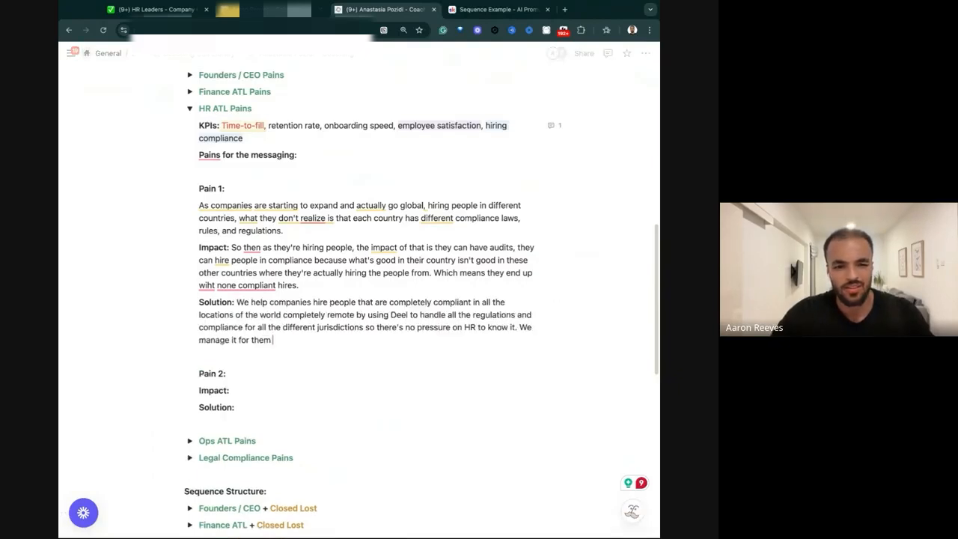
Join the paragraph starting "As companies are starting to expand" onto the Pain 1 label line.
scroll(264, 274, "down", 2)
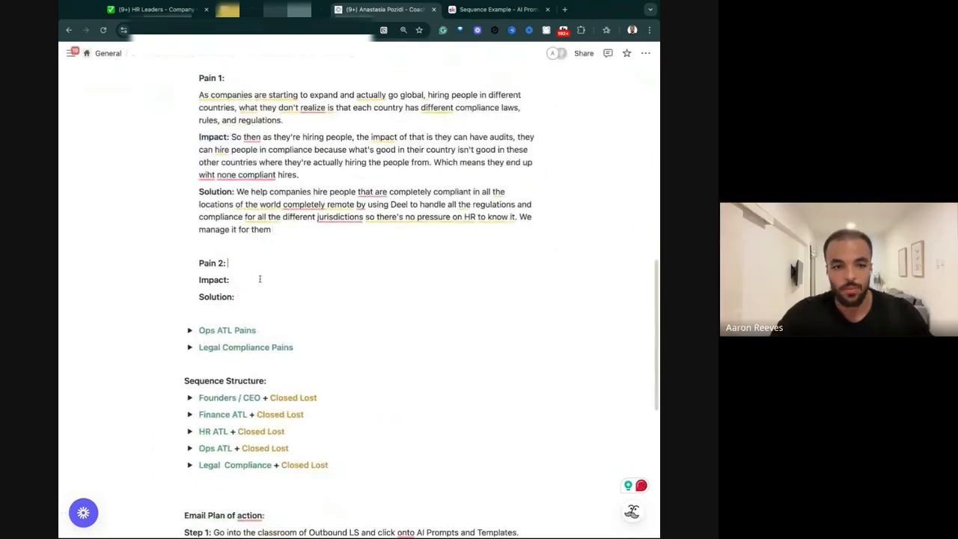
scroll(262, 275, "up", 3)
left_click_drag(393, 173, 467, 175)
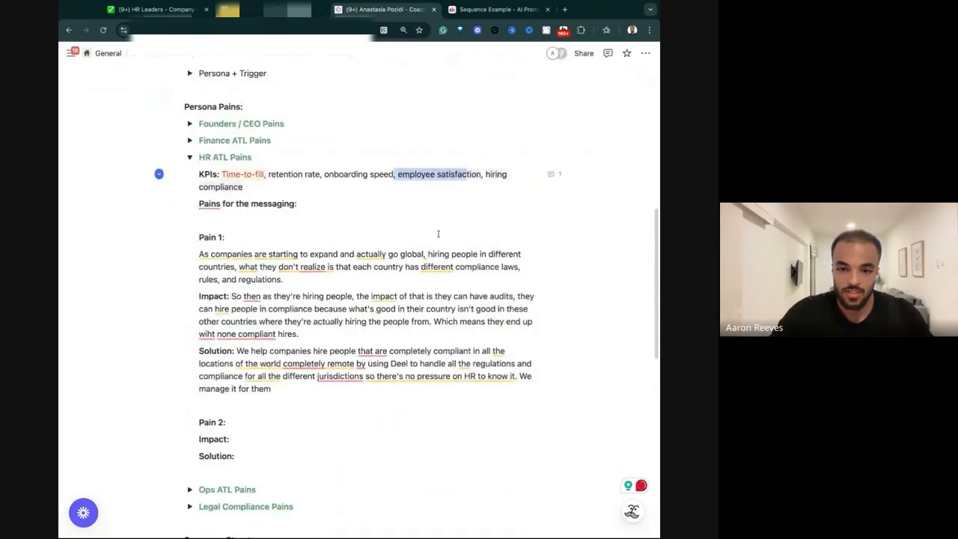
left_click_drag(282, 391, 190, 255)
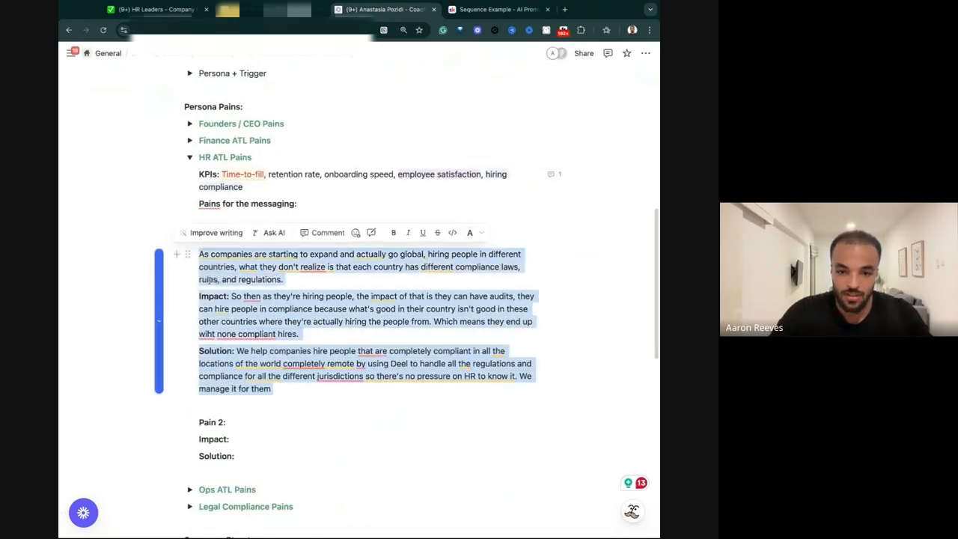
left_click(199, 253)
key("BackSpace")
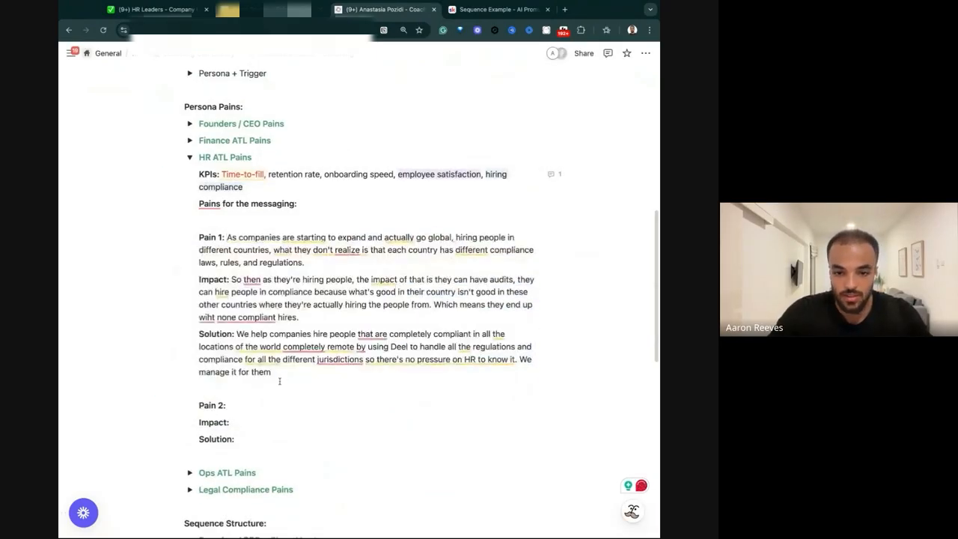
Give the whole Pain 1 block, including its Impact and Solution, a light blue background.
left_click_drag(278, 372, 196, 237)
left_click(476, 212)
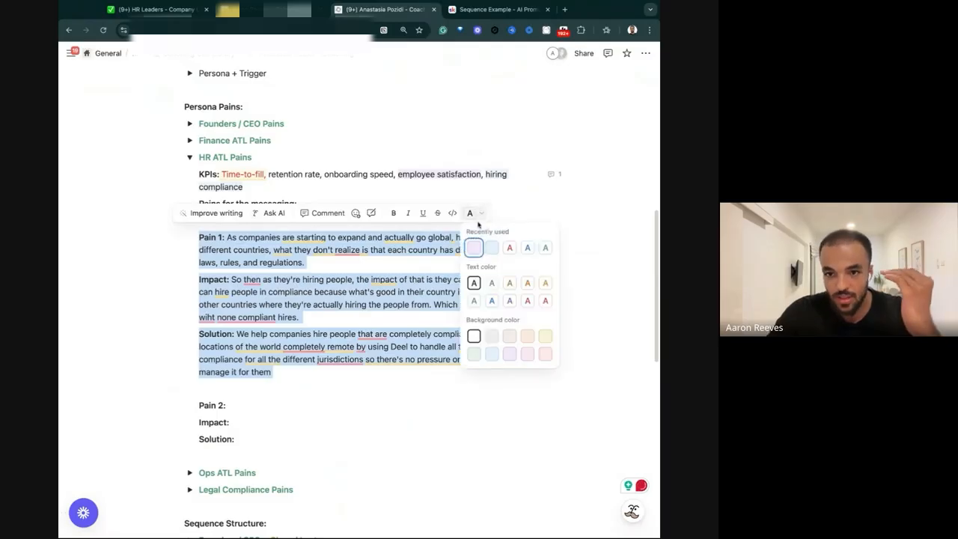
left_click(307, 342)
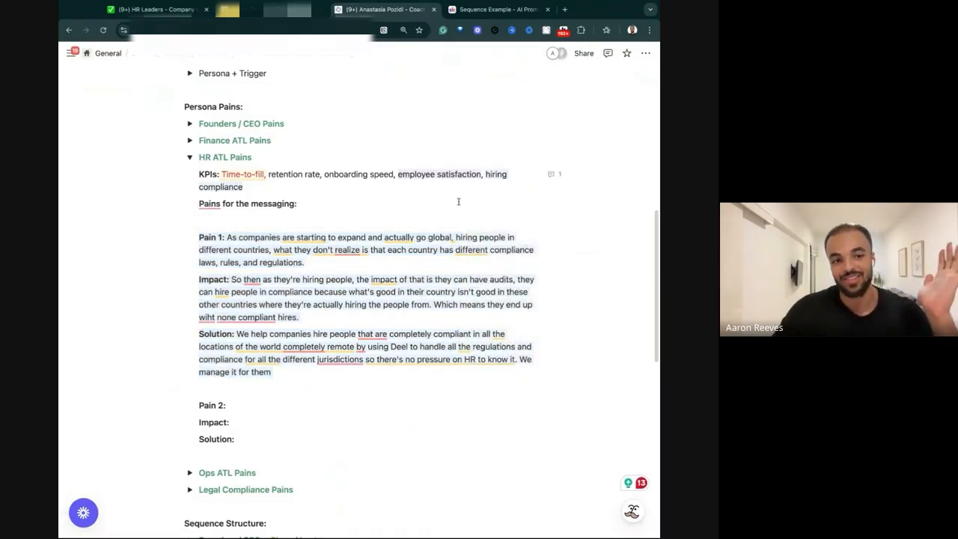
left_click(289, 410)
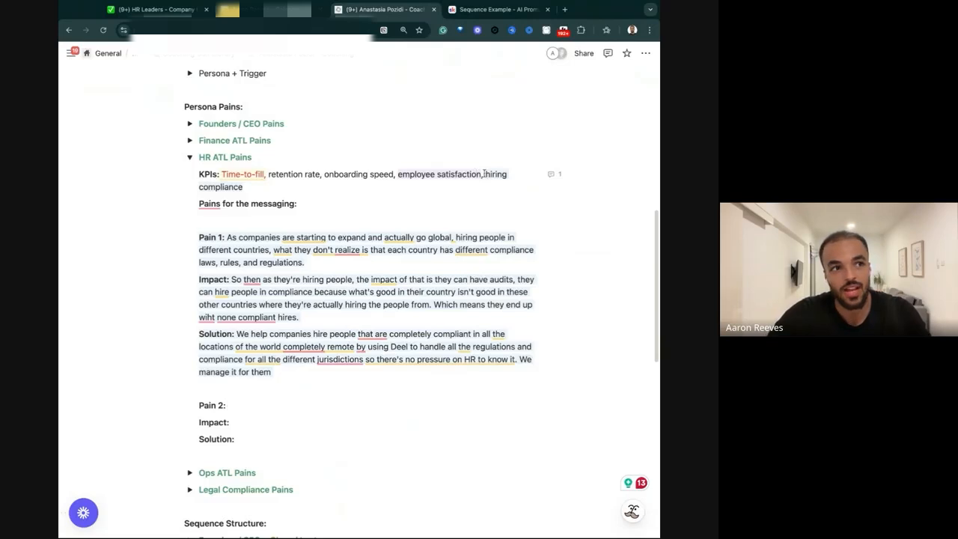
left_click(484, 174)
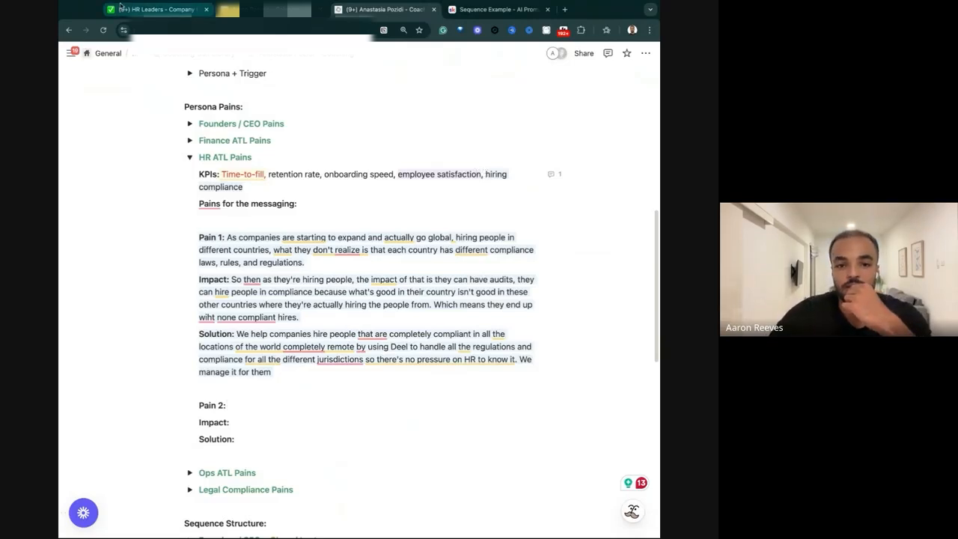
Check the first email on the HR Leaders - Company Growth page and return to the coaching page.
left_click(157, 9)
scroll(231, 280, "up", 12)
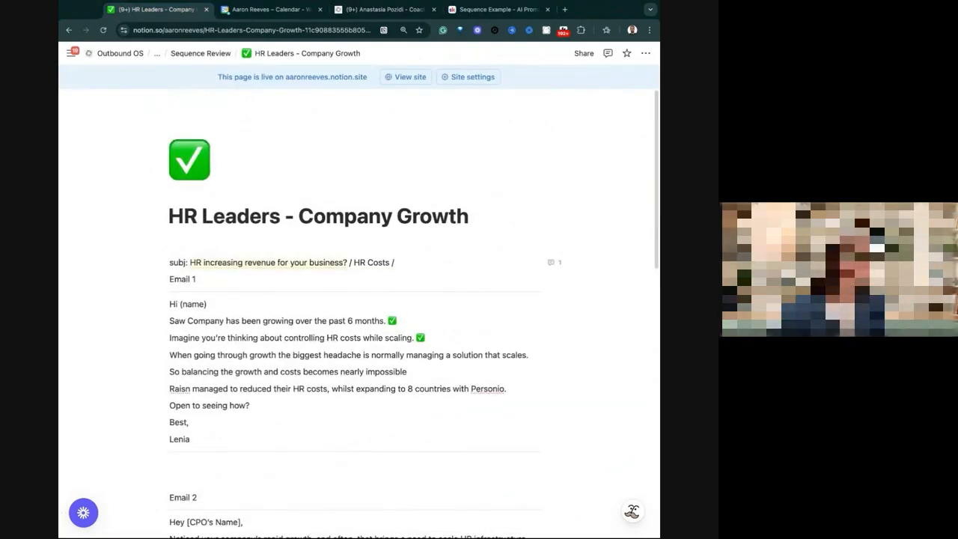
left_click(359, 15)
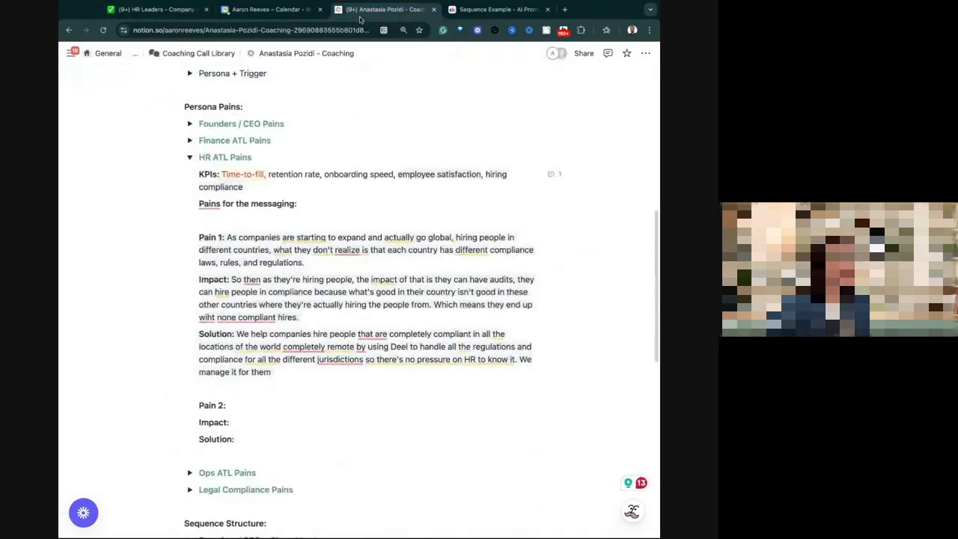
Remove the purple background from "employee satisfaction" in the HR ATL KPIs line.
left_click_drag(482, 174, 398, 175)
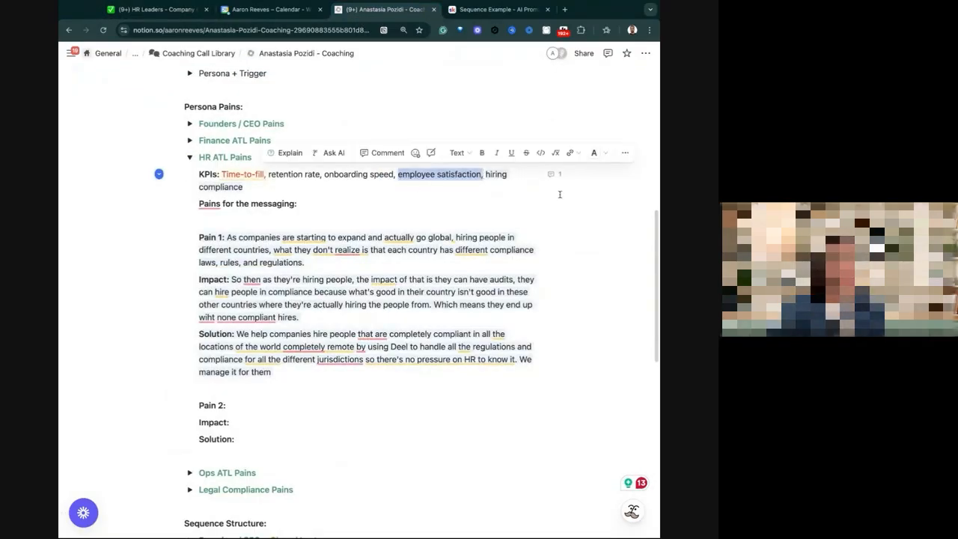
left_click(595, 153)
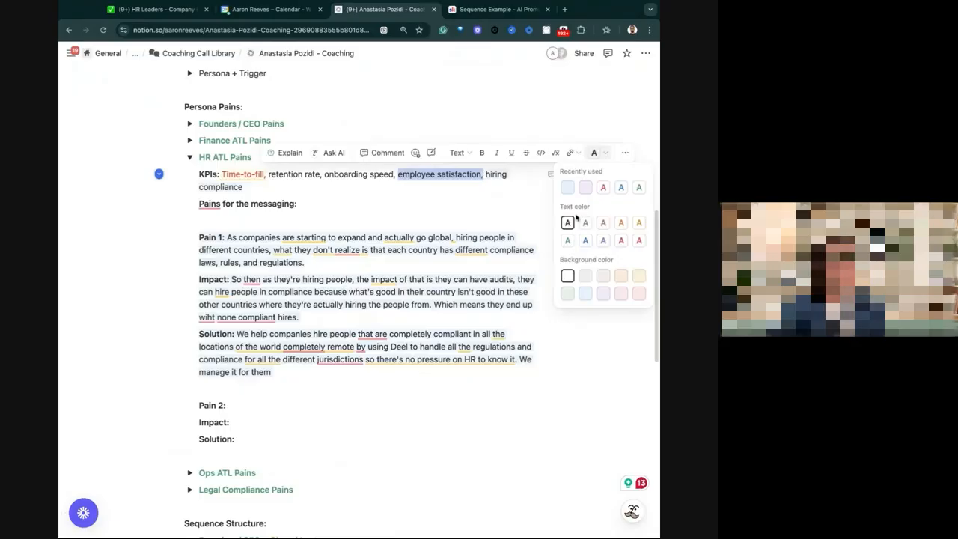
left_click(362, 187)
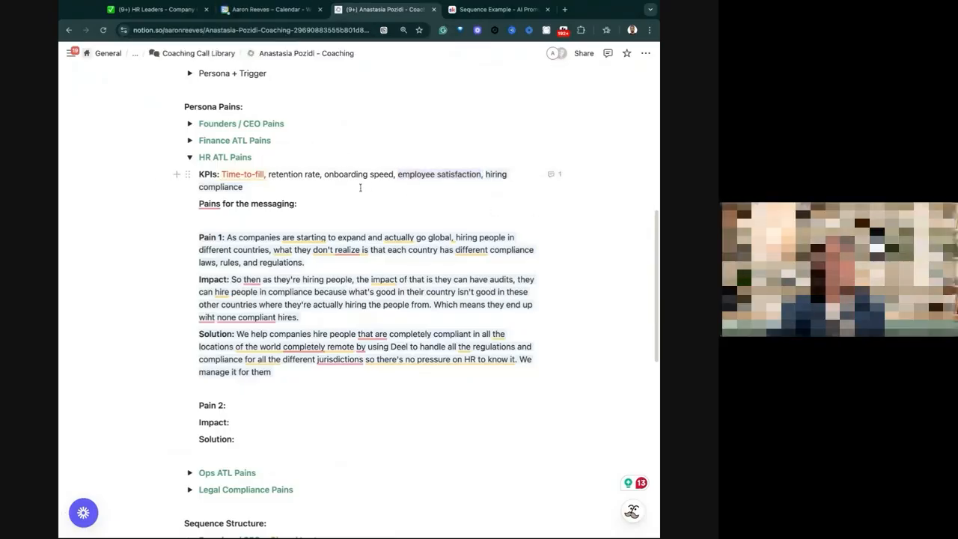
left_click_drag(489, 173, 384, 174)
left_click(481, 175)
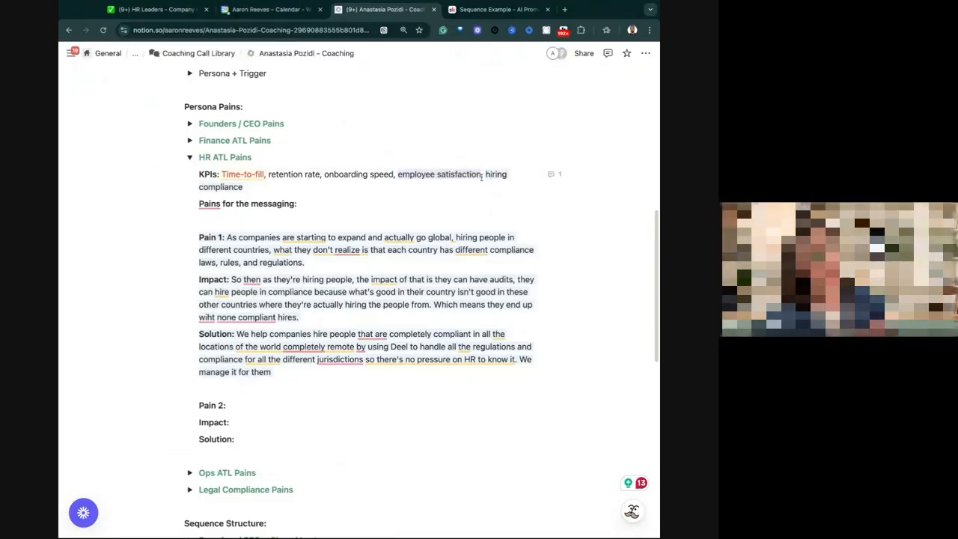
left_click_drag(482, 174, 394, 174)
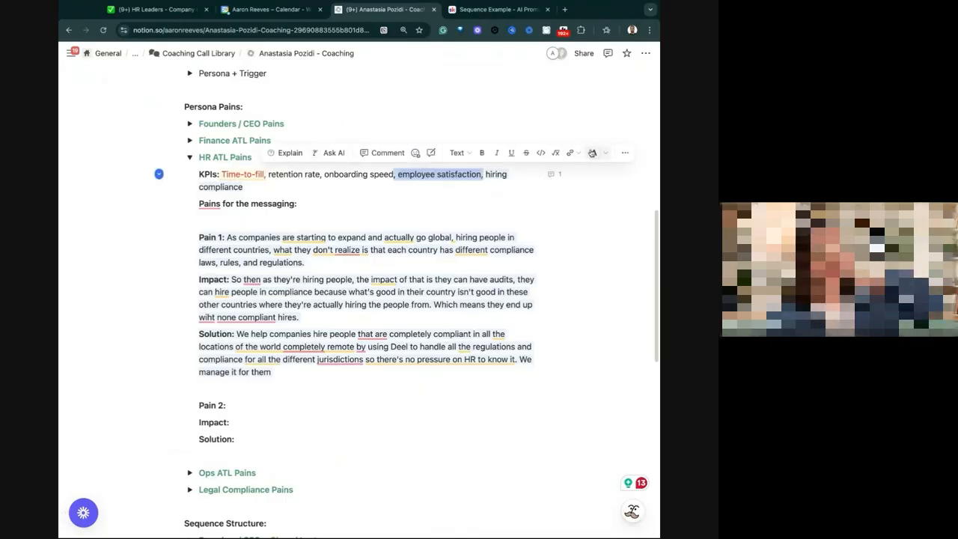
left_click(591, 152)
left_click(371, 182)
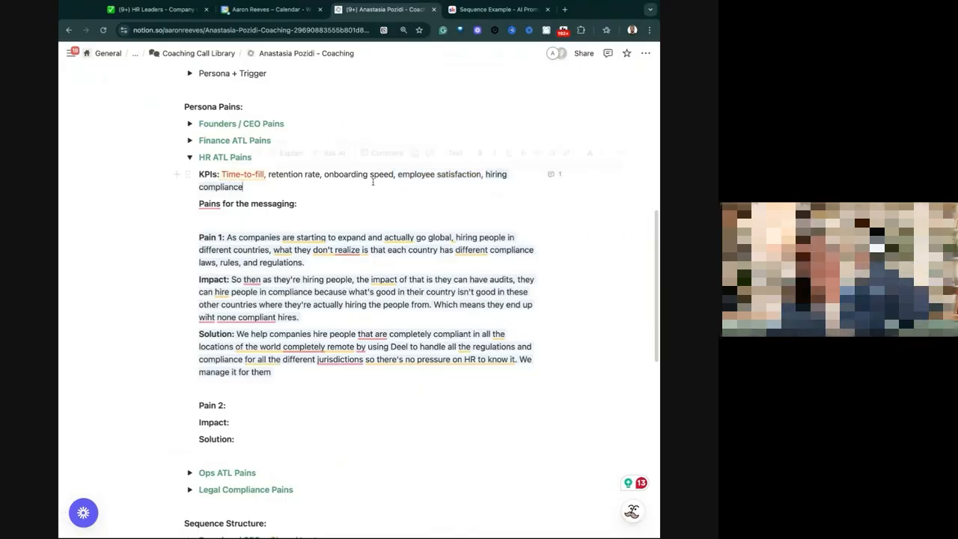
Add "Top talent" to the end of the HR ATL KPIs line and adjust its color.
type(", ")
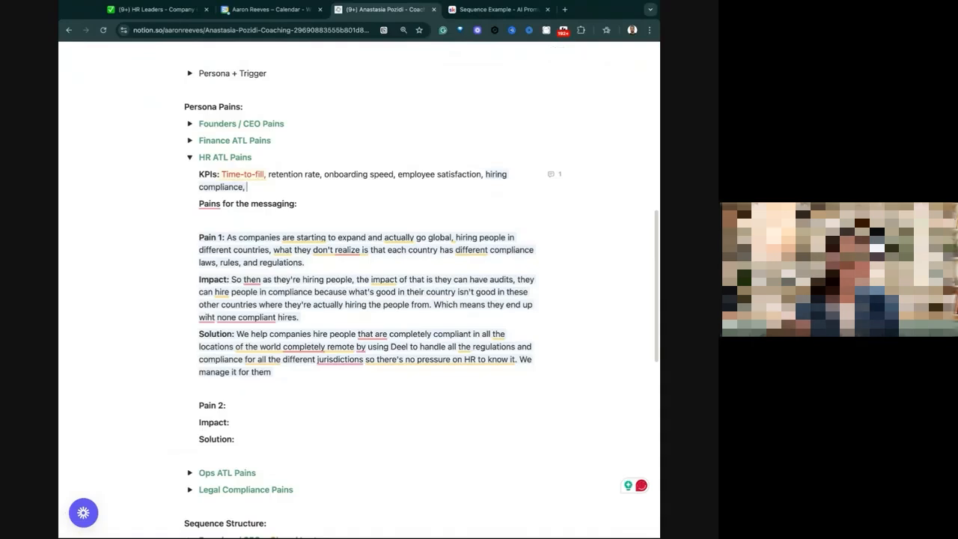
type("Top ")
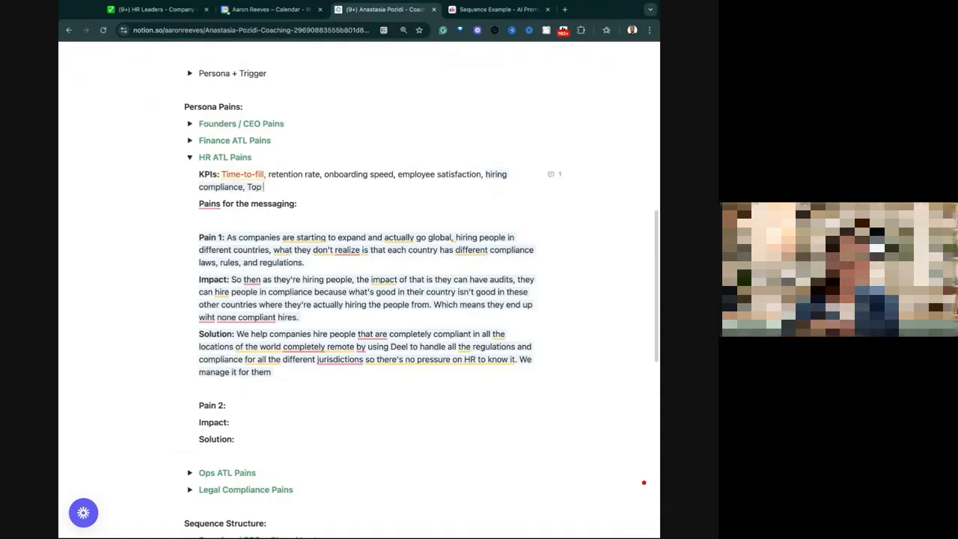
type("talent")
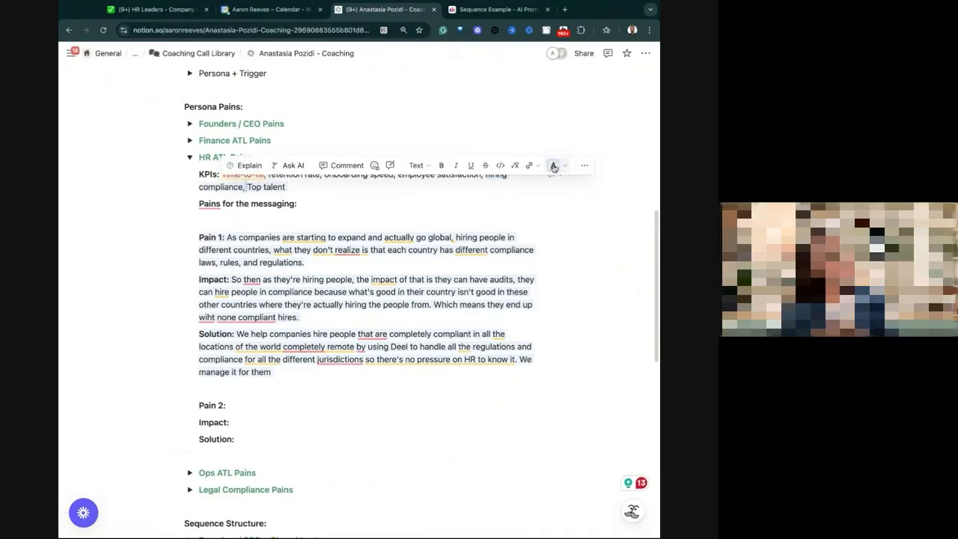
left_click(553, 166)
left_click(247, 187)
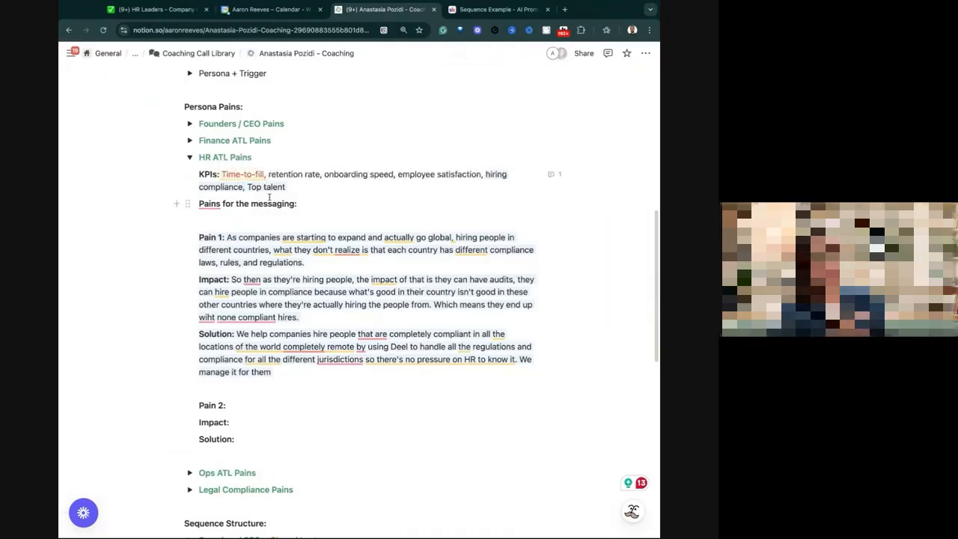
Give "Top talent" in the HR ATL KPIs line a light purple background.
left_click_drag(247, 188, 327, 199)
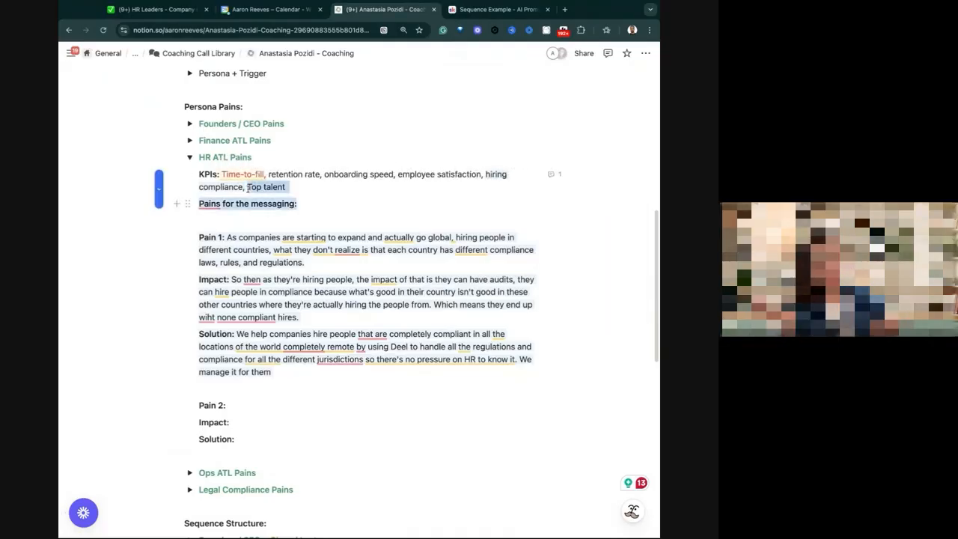
left_click(283, 189)
left_click_drag(248, 187, 286, 187)
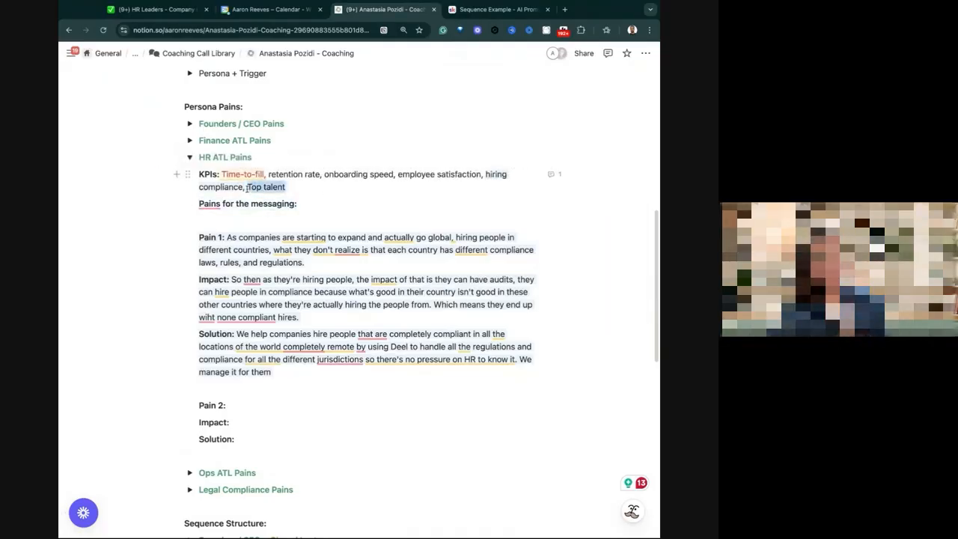
left_click(555, 165)
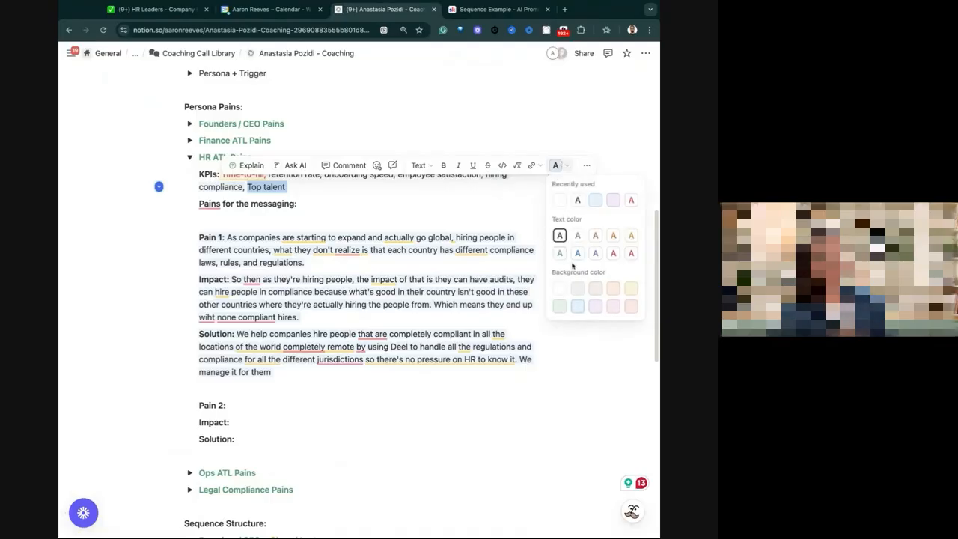
left_click(327, 190)
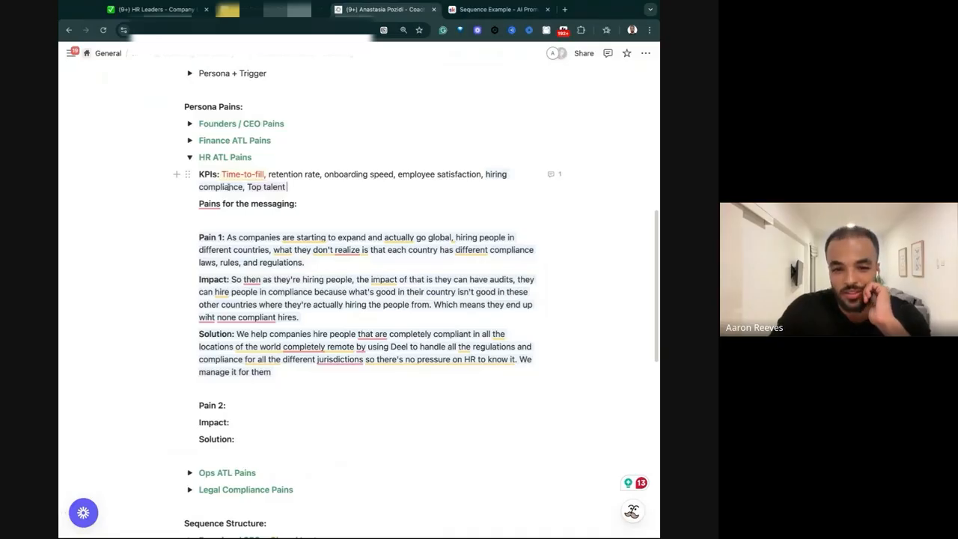
mouse_move(286, 187)
left_mouse_down()
mouse_move(247, 189)
mouse_move(287, 187)
left_mouse_up()
Give the empty Pain 2, Impact and Solution labels under HR ATL Pains a light purple background.
mouse_move(240, 446)
left_mouse_down()
mouse_move(203, 406)
mouse_move(246, 445)
left_mouse_up()
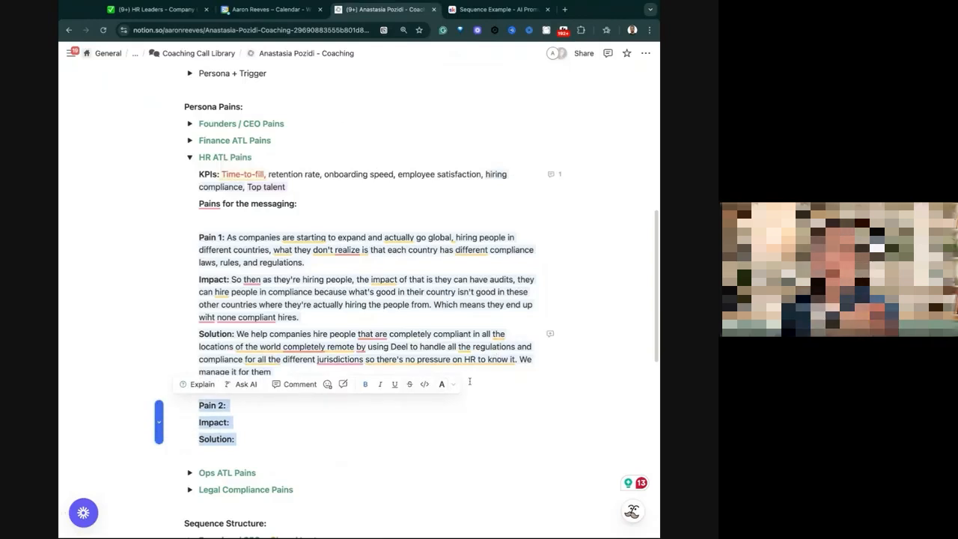
left_click(443, 384)
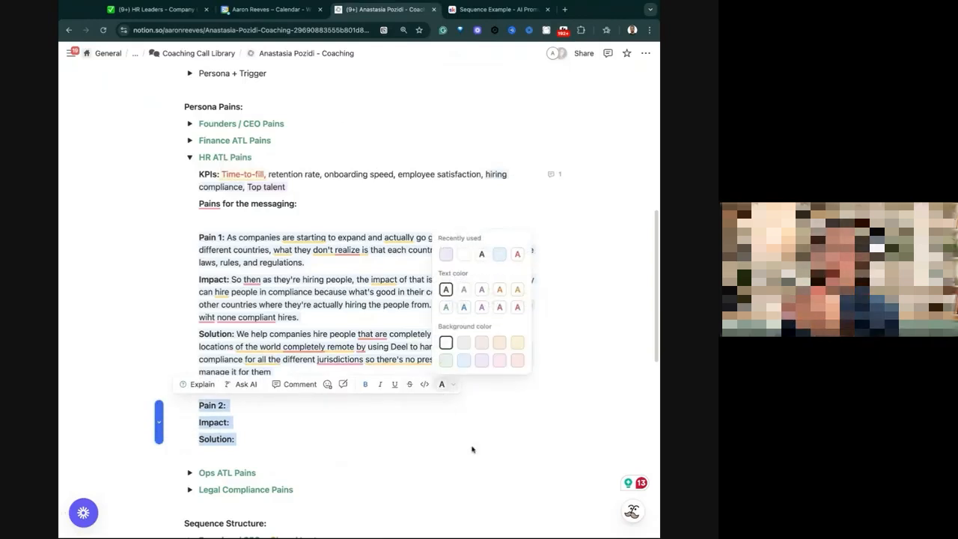
left_click(260, 401)
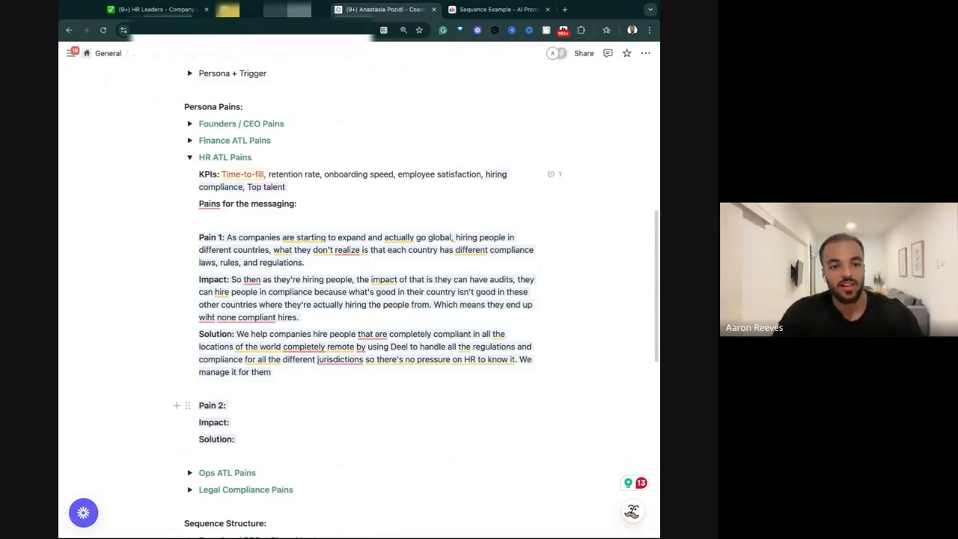
Paste the prepared text about hiring top talent for remote-first companies after the Pain 2 label.
left_click_drag(248, 187, 287, 187)
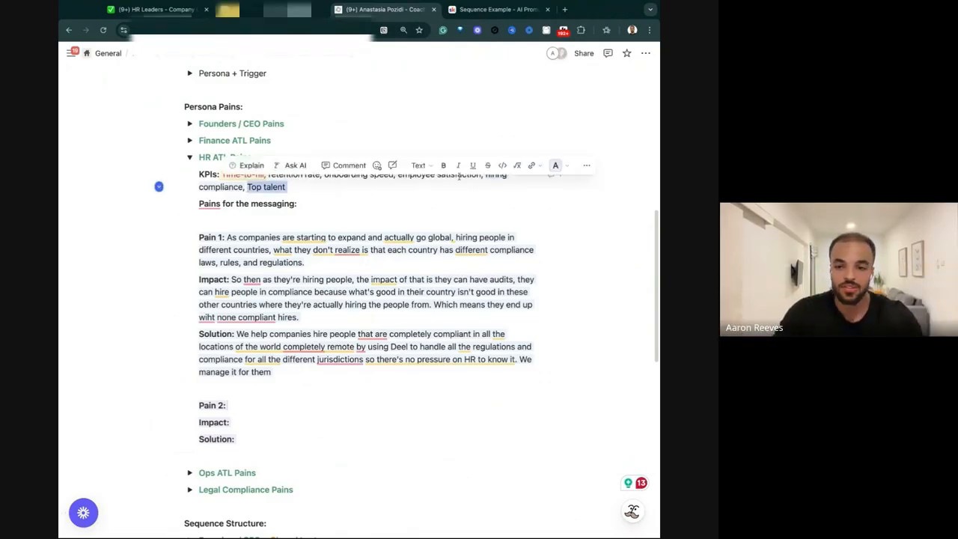
left_click_drag(398, 176, 482, 177)
left_click(271, 400)
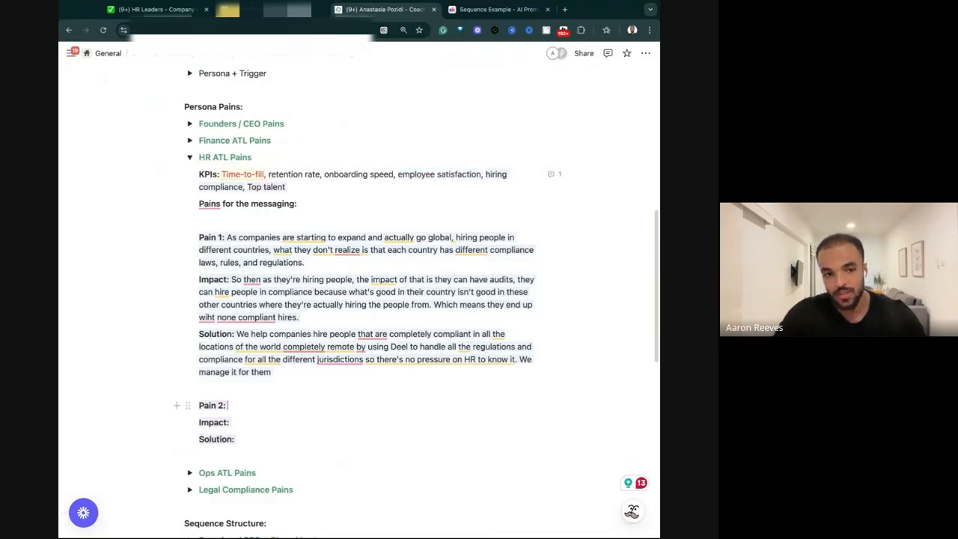
key("Right")
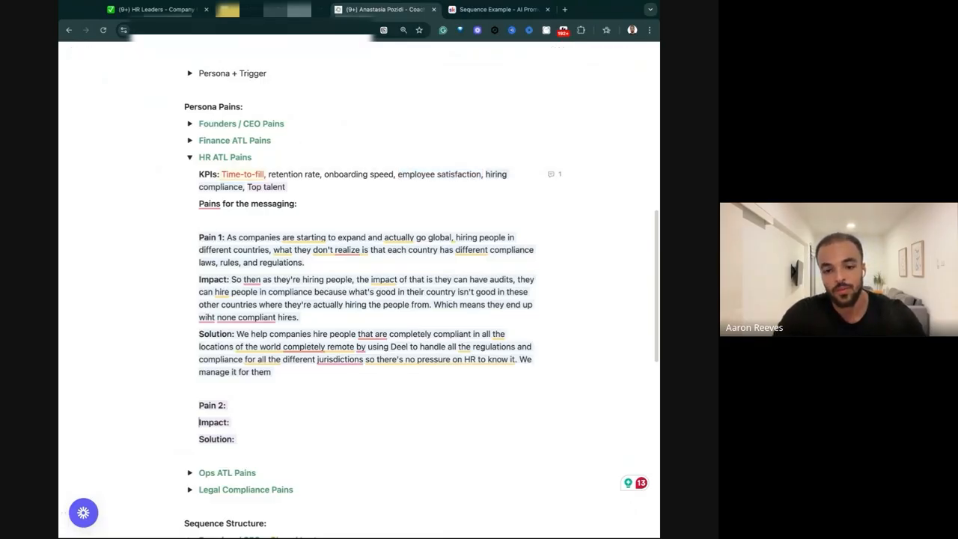
left_click(288, 393)
left_click(275, 400)
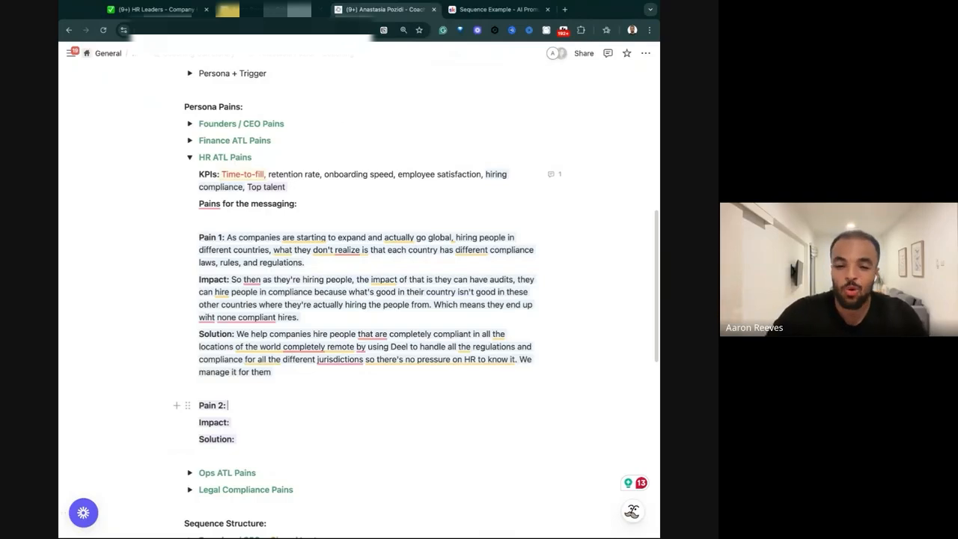
type("most companies are going remote-first to try and hire a quality talent from across the globe without being tied to the jurisdictions of their country or their specific region. But the issue is they're trying to get this top talent but they don't have an actual process to be able to efficiently hire top offshore talent when it comes to the visas, the approvals, all these different things. Which means that the impact is very hard to attract top talent and they often lose out on getting the best people to other companies who have a better process in place where it's easier for the talent to go through and accept it. Even if they do get people on board, then they can potentially run into issues of them being unhappy because they're running into issues with visas and payments and delayed salaries and all this sort of stuff. We just help companies to get the quality A-players and increase the quality of hires. Think of a metric by using Deel as the platform to manage all of the payroll, all of the compliance for these different regions. So it's a simple process where the talent can join and just get boarded straight away")
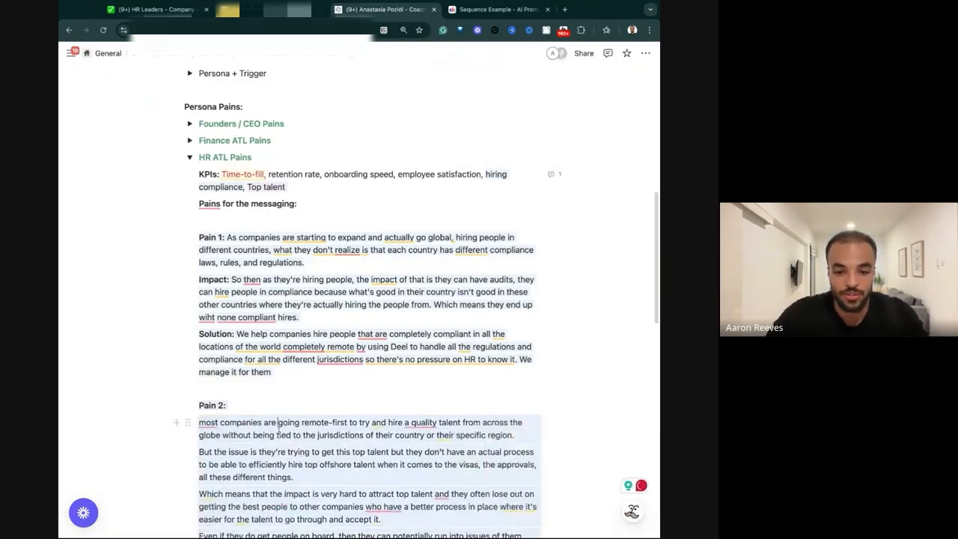
scroll(276, 427, "down", 2)
scroll(241, 393, "down", 1)
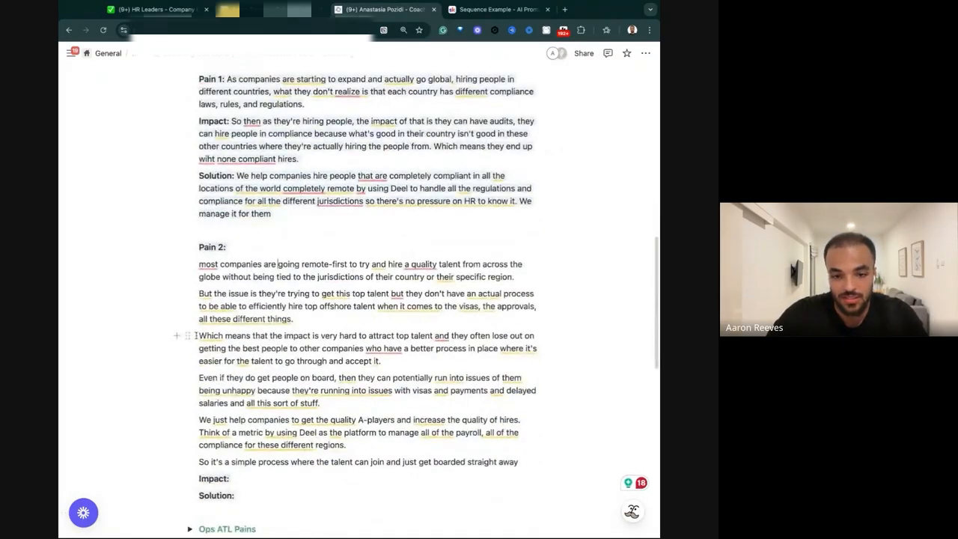
Move the "Which means that the impact" and "Even if they do get people on board" paragraphs from Pain 2 to its Impact label.
left_click_drag(197, 335, 281, 377)
left_click(280, 375)
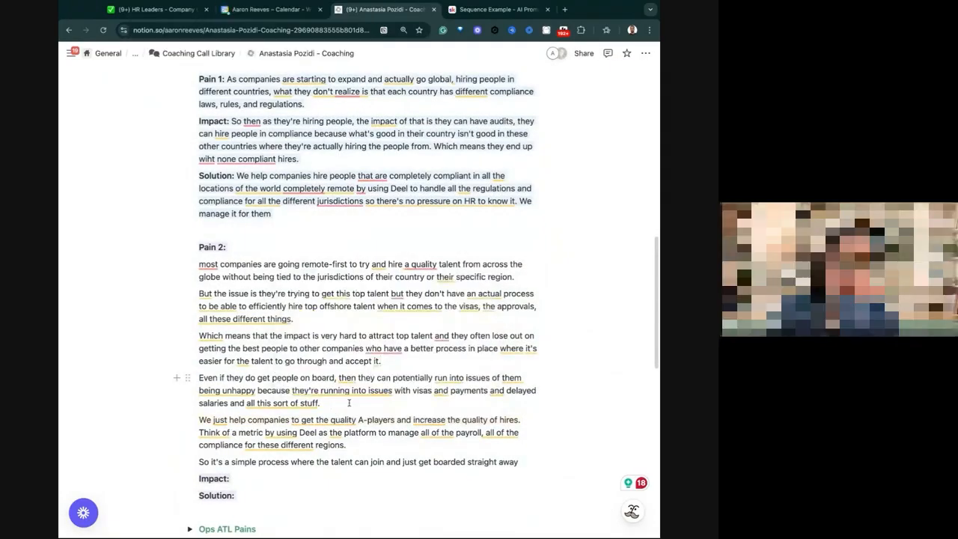
left_click_drag(348, 402, 188, 335)
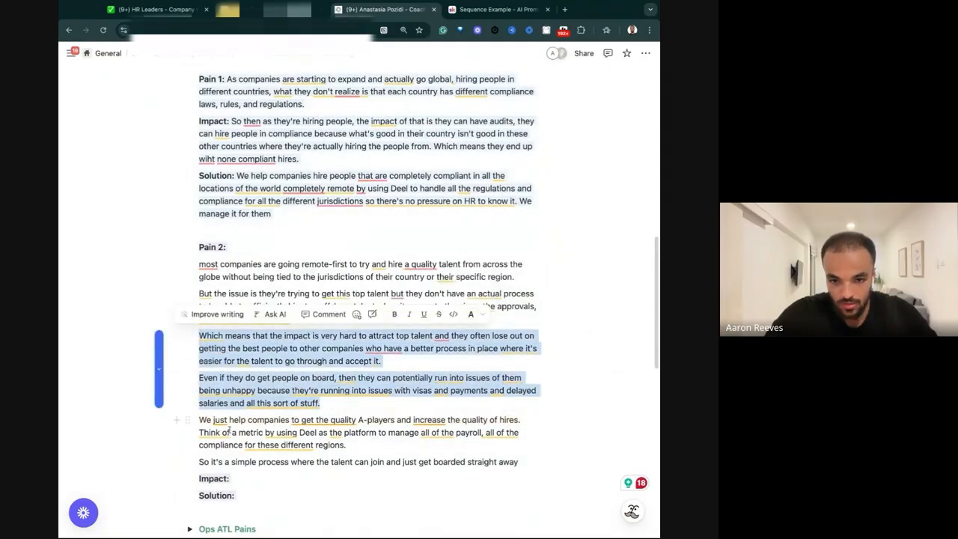
left_click(247, 475)
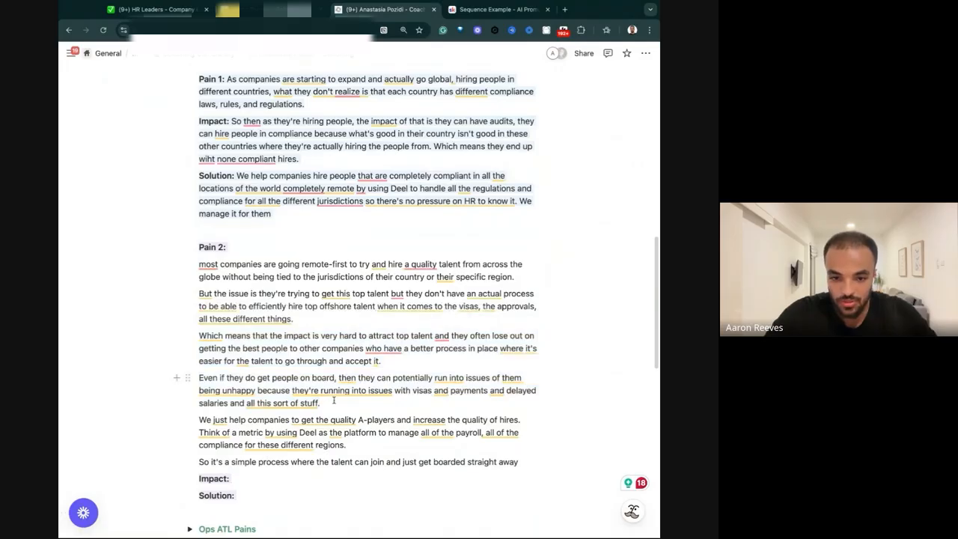
left_click_drag(334, 400, 190, 357)
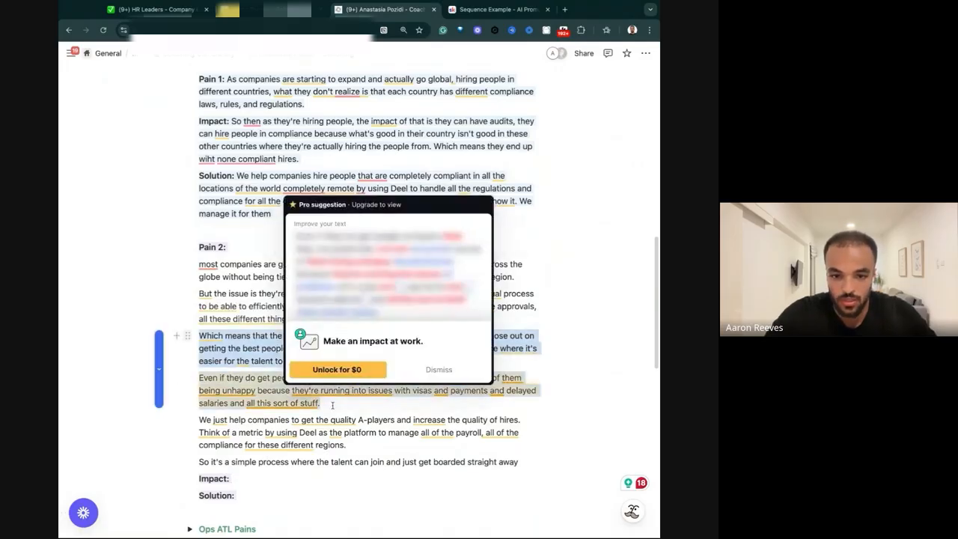
key("ctrl+c")
left_click(248, 471)
key("ctrl+v")
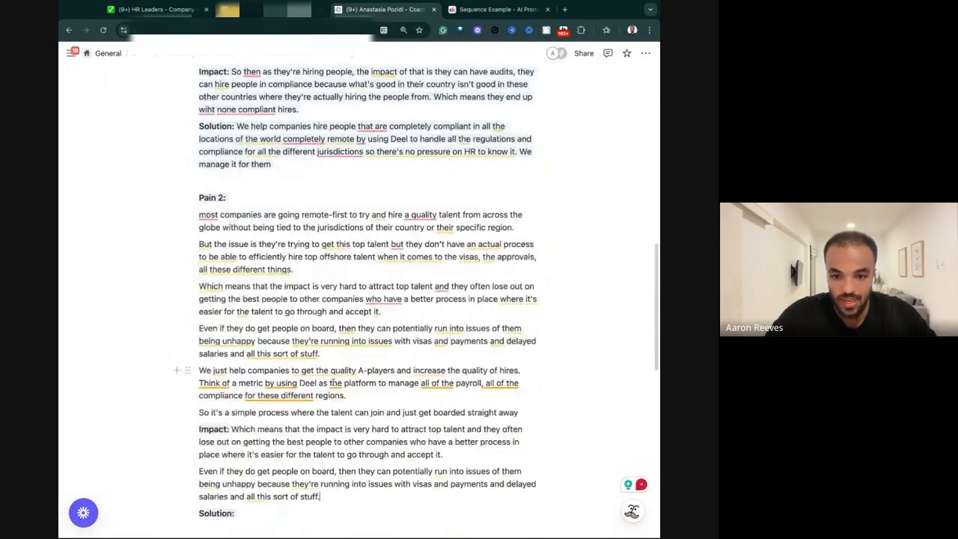
left_click_drag(320, 353, 197, 286)
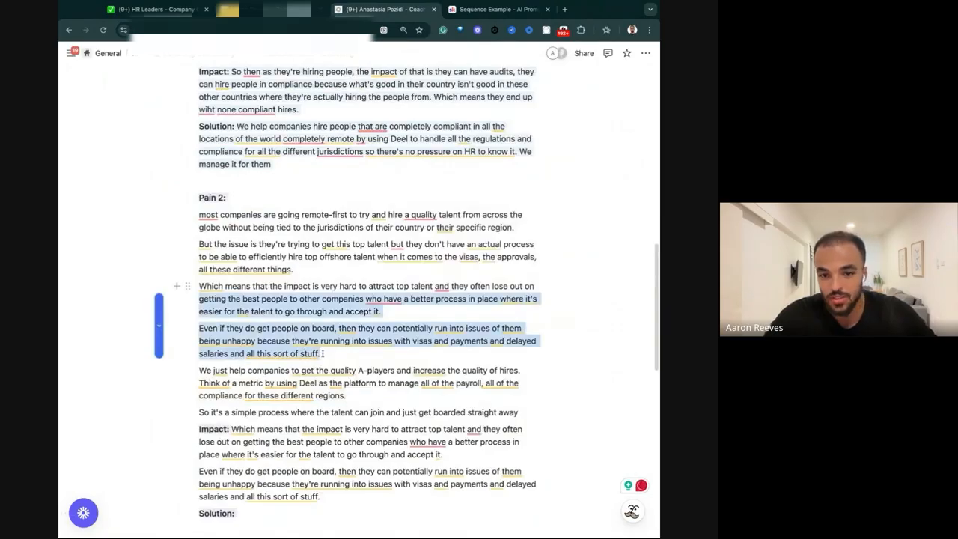
key("BackSpace")
key("BackSpace")
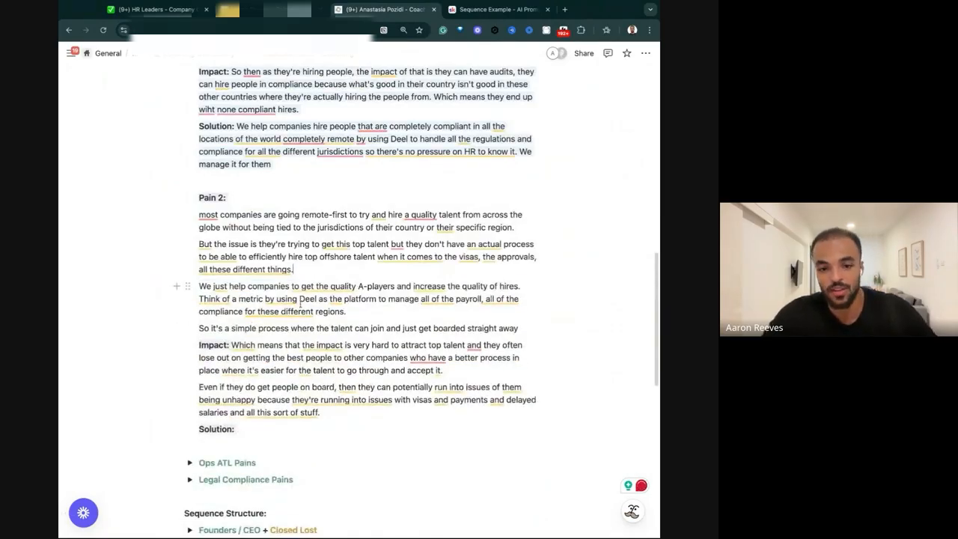
Move the "We just help companies" and "So it's a simple process" paragraphs from Pain 2 to its Solution label.
scroll(276, 208, "up", 3)
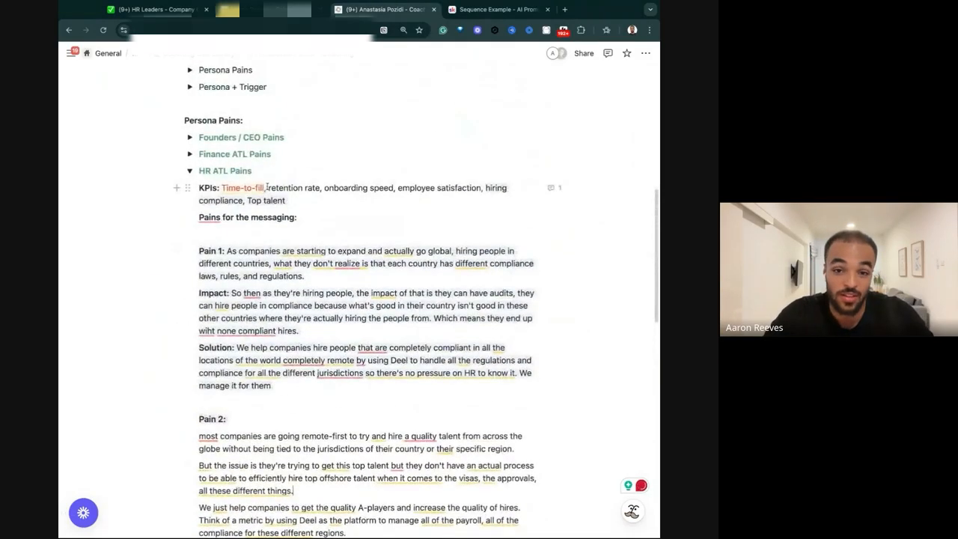
left_click_drag(221, 188, 266, 188)
scroll(267, 188, "down", 4)
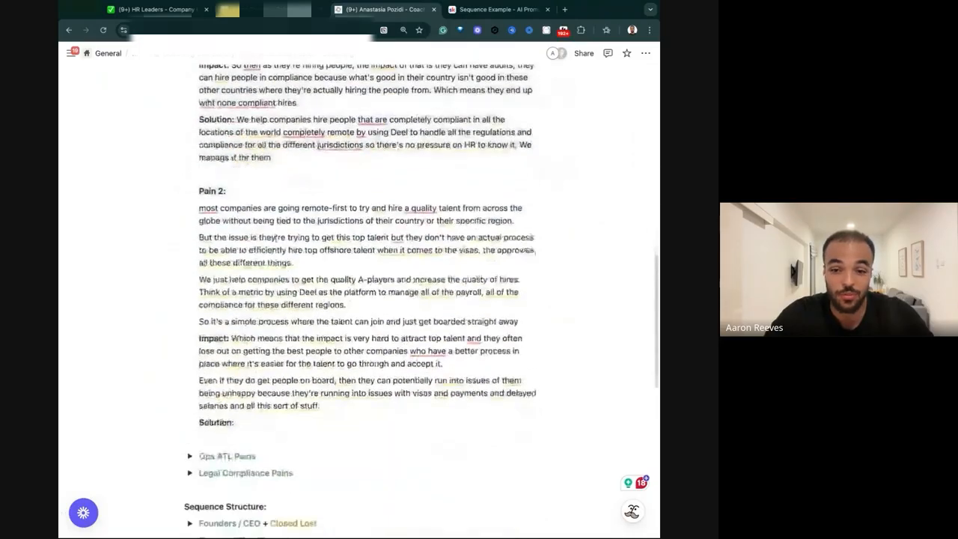
left_click_drag(260, 279, 187, 281)
left_click(236, 283)
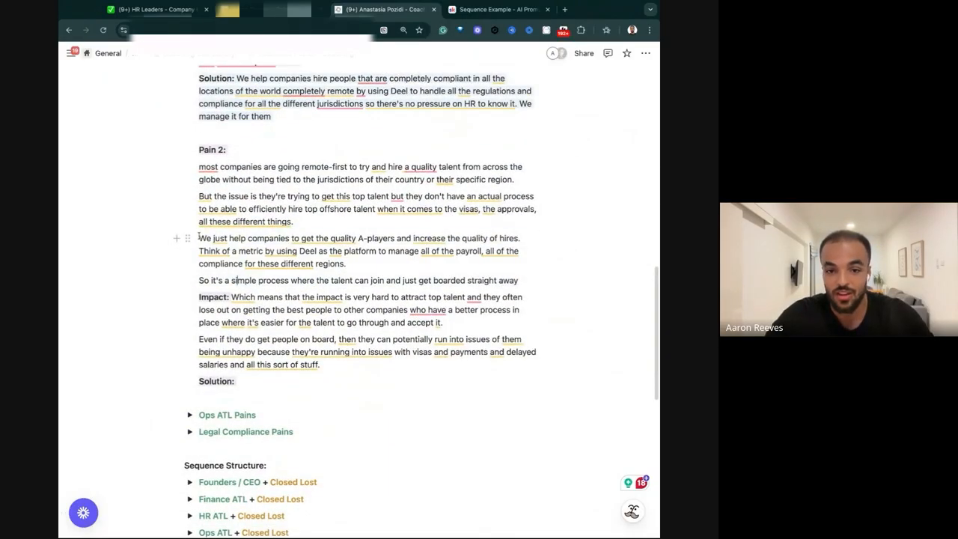
left_click_drag(197, 237, 550, 279)
key("super+x")
key("BackSpace")
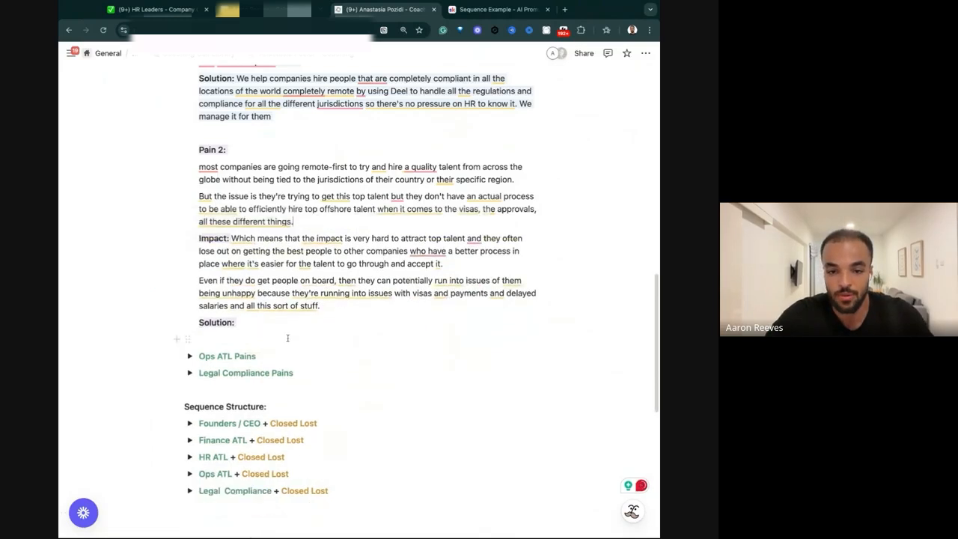
left_click(238, 321)
key("super+v")
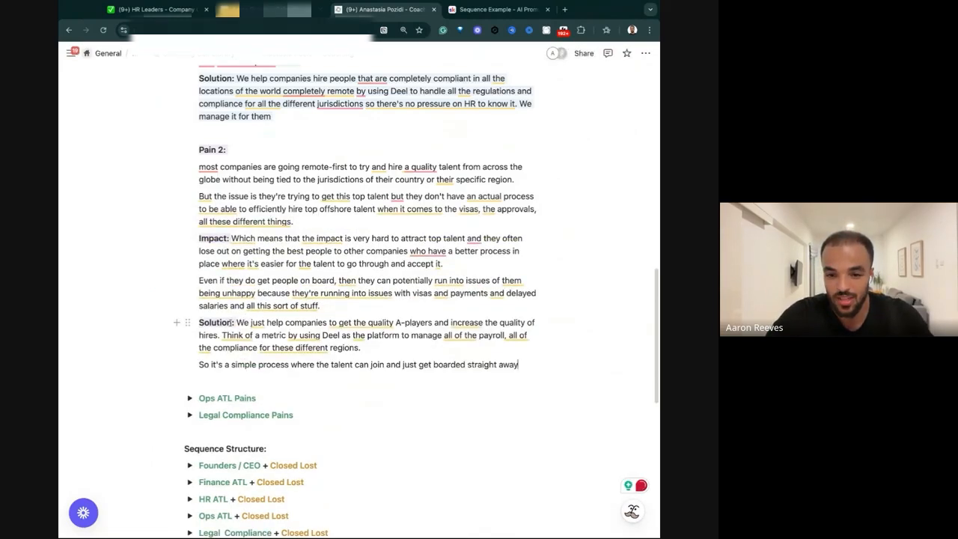
Join the "most companies are going remote-first" paragraph onto the Pain 2 label line.
left_click_drag(237, 322, 551, 323)
left_click(400, 320)
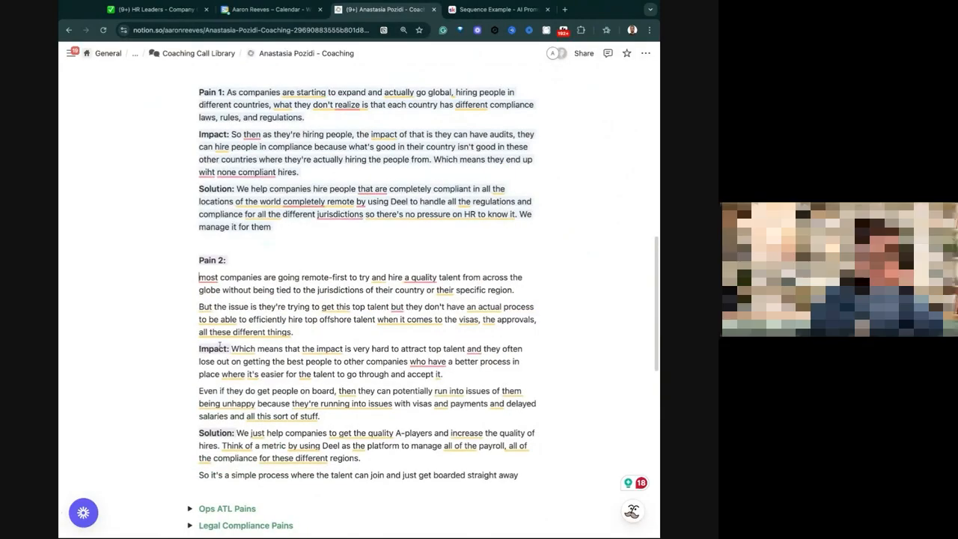
key("BackSpace")
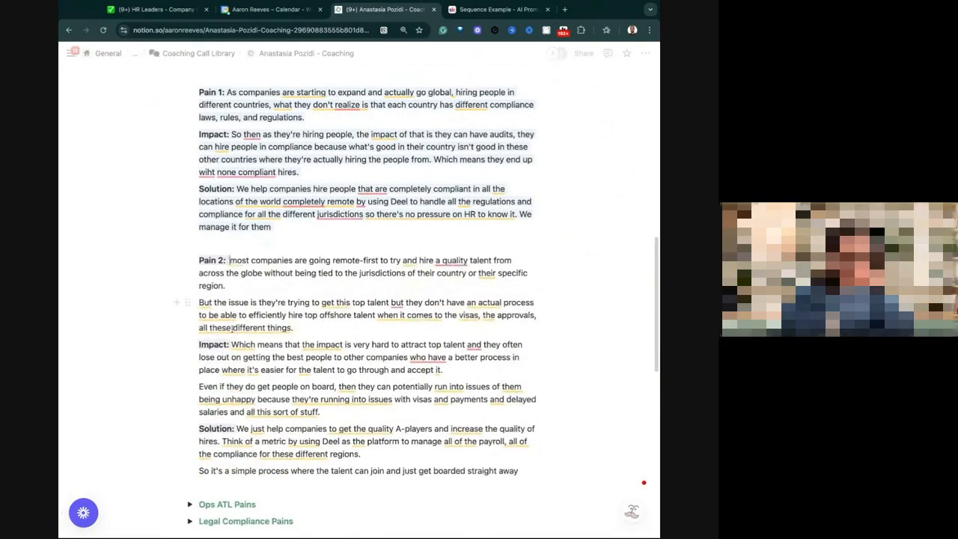
Insert a toggle list titled "Big box of ideas" directly above Pain 2.
left_click(226, 242)
key("Return")
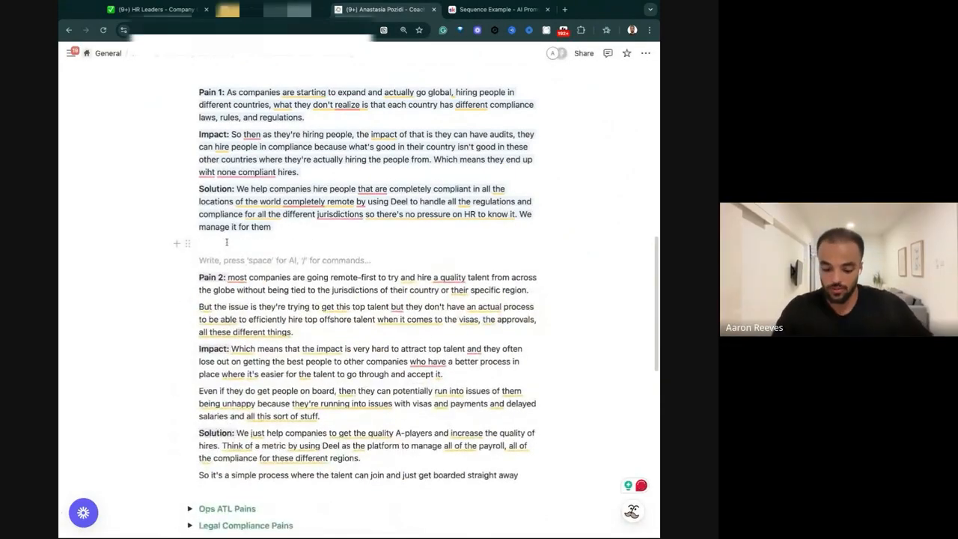
type("/tog")
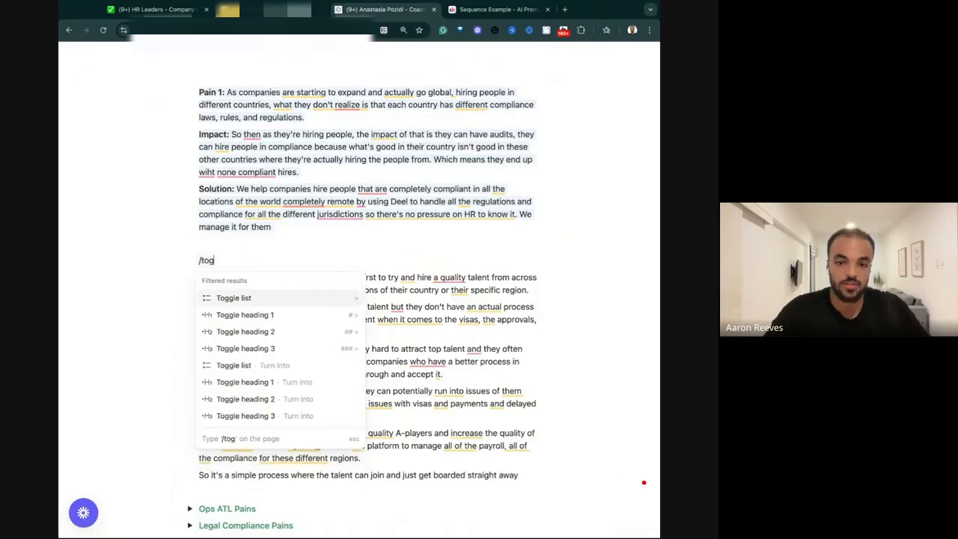
left_click(244, 293)
type("B")
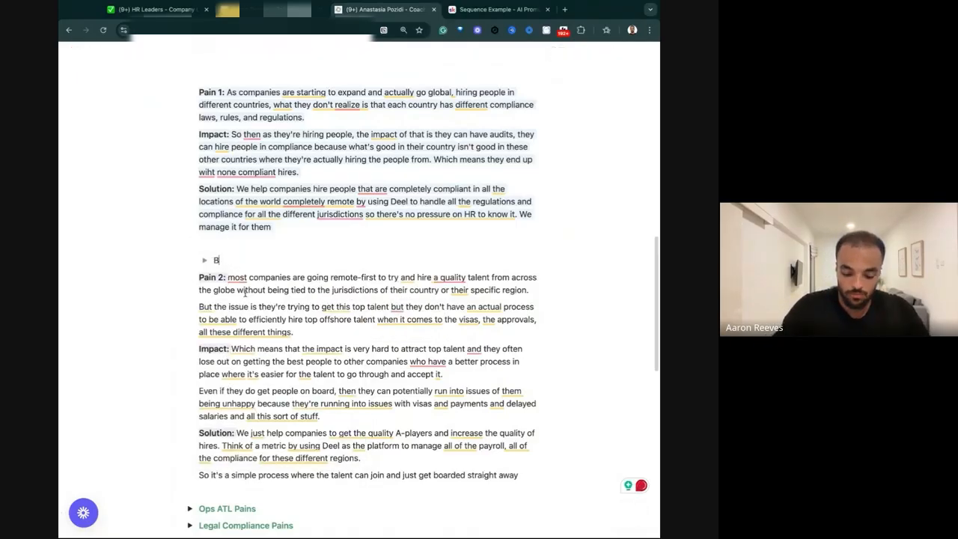
type("ig box of id")
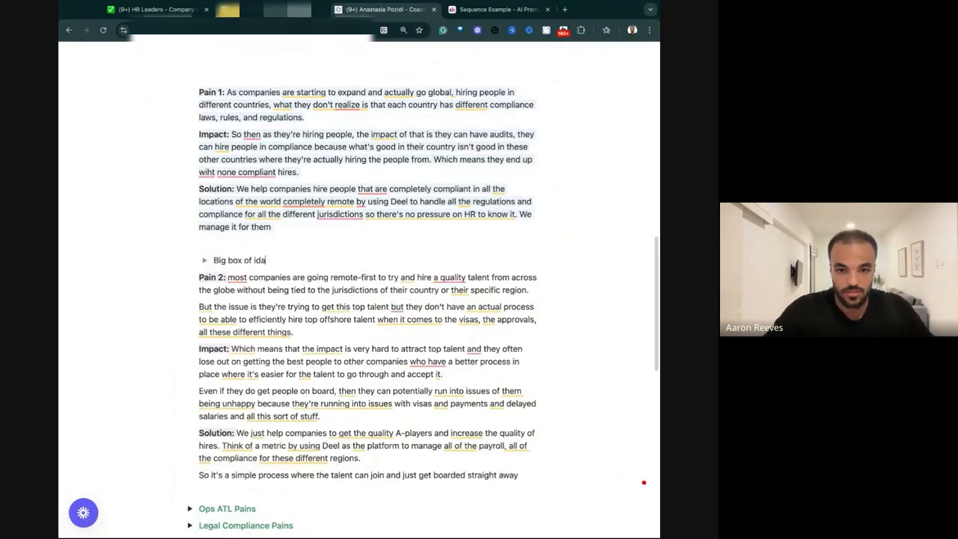
type("eas")
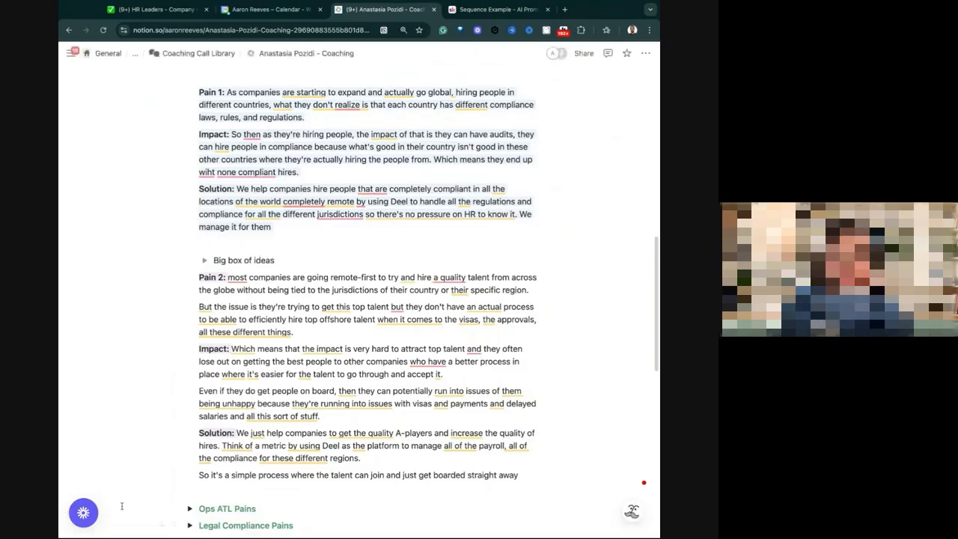
Move the whole Pain 2 block, including its Impact and Solution, into the "Big box of ideas" toggle and return to the HR ATL KPIs.
mouse_move(137, 474)
left_mouse_down()
mouse_move(274, 306)
mouse_move(135, 471)
left_mouse_up()
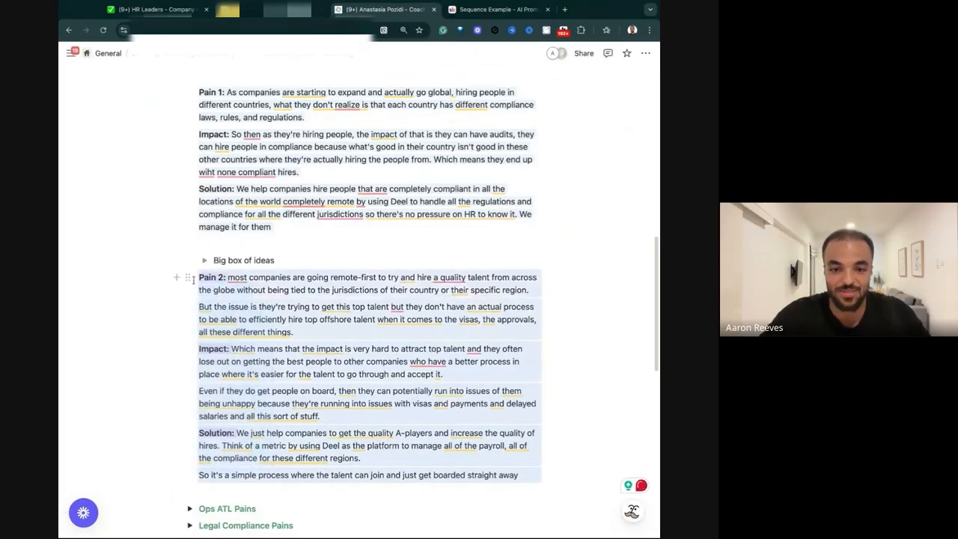
left_click_drag(187, 276, 280, 247)
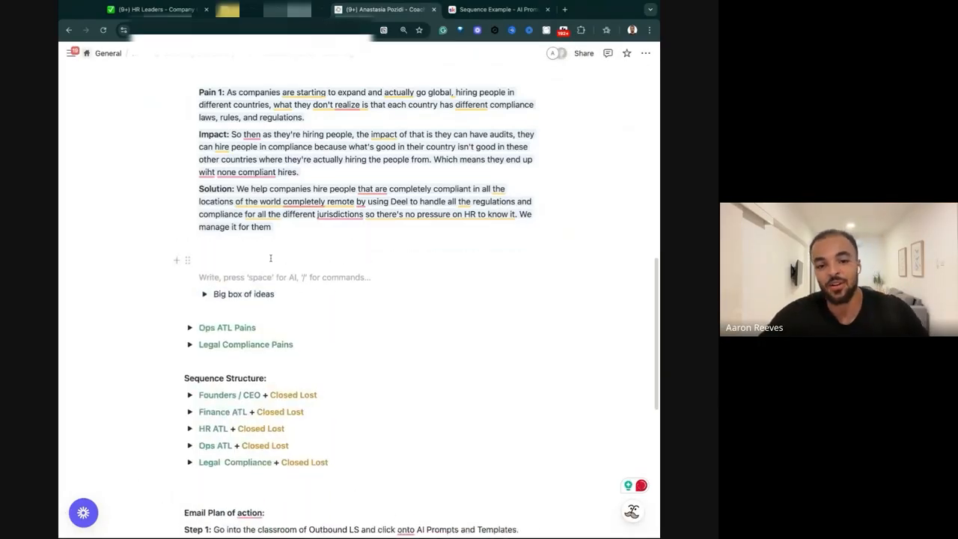
scroll(259, 289, "up", 3)
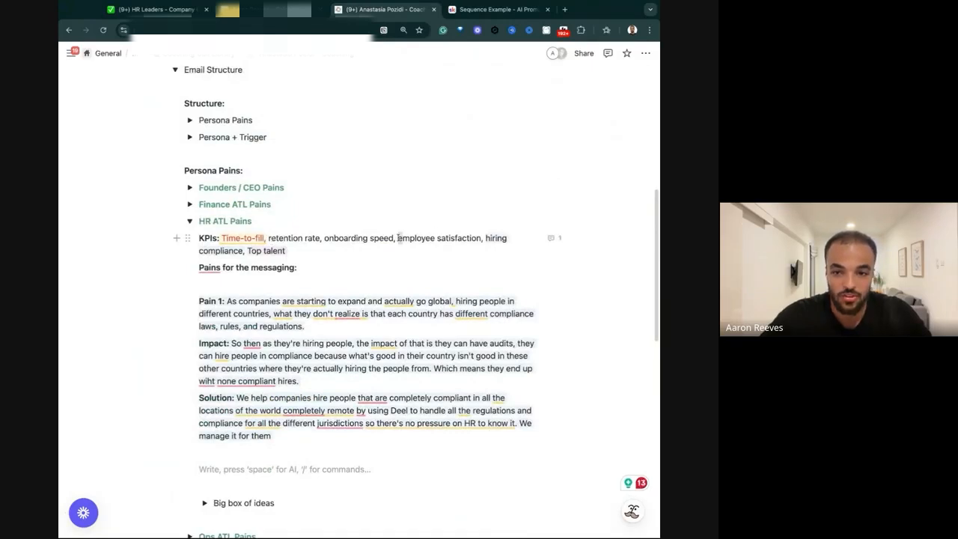
Give "employee satisfaction" in the HR ATL KPIs line a yellow background.
left_click_drag(398, 238, 482, 238)
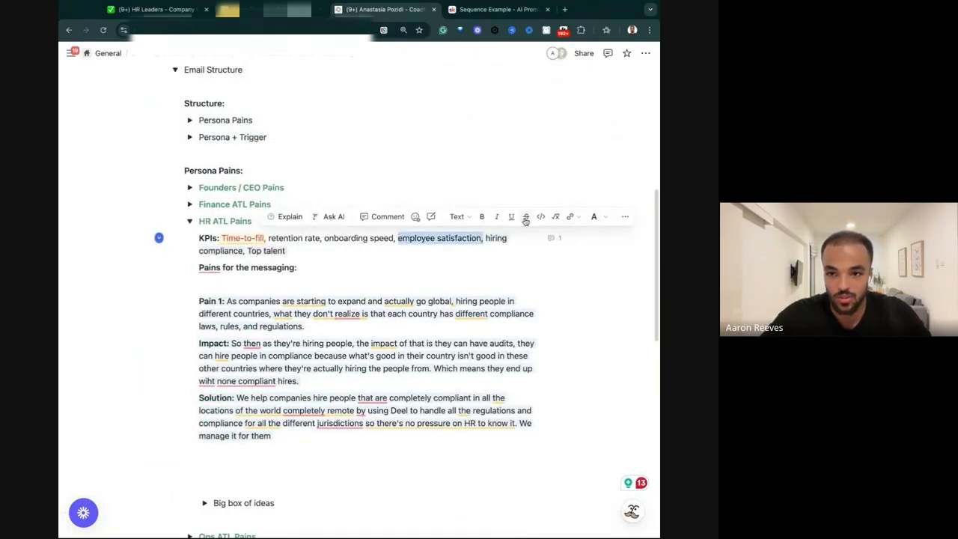
left_click(594, 216)
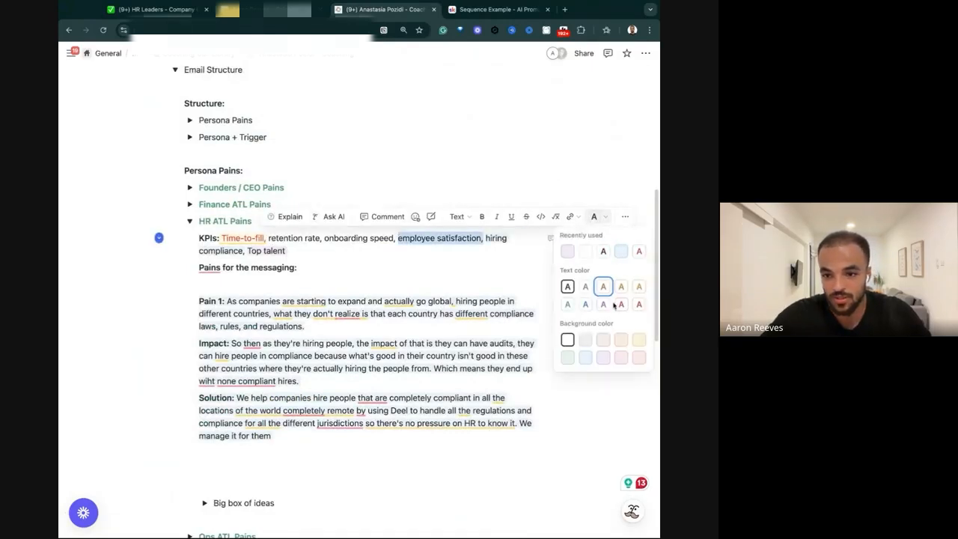
left_click(638, 339)
Duplicate the Pain 1, Impact and Solution block directly below the original, above the "Big box of ideas" toggle.
left_click(267, 464)
key("shift+Up")
key("shift+Up")
key("shift+Up")
key("shift+Up")
key("shift+Up")
key("shift+Up")
key("shift+Up")
key("shift+Up")
key("shift+Up")
key("shift+Up")
key("shift+Up")
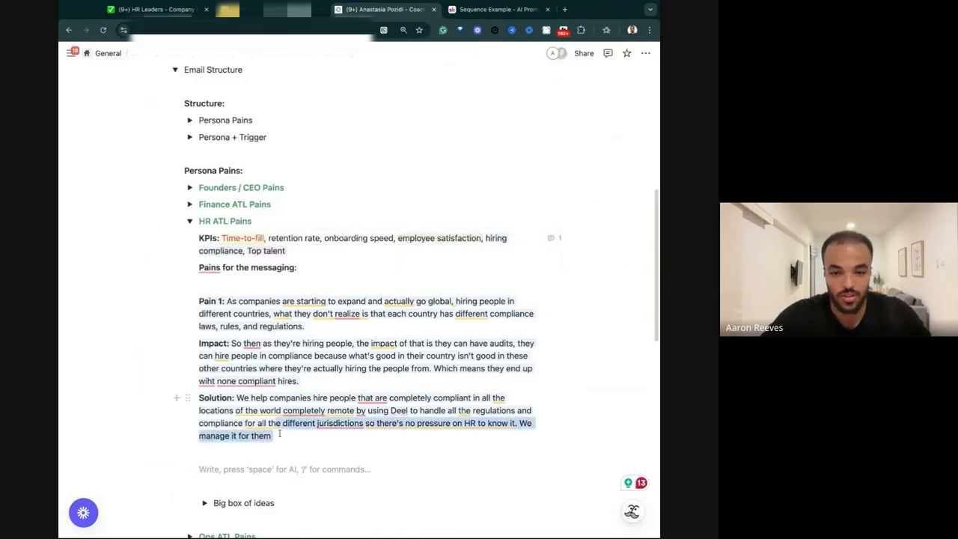
key("ctrl+c")
key("ctrl+v")
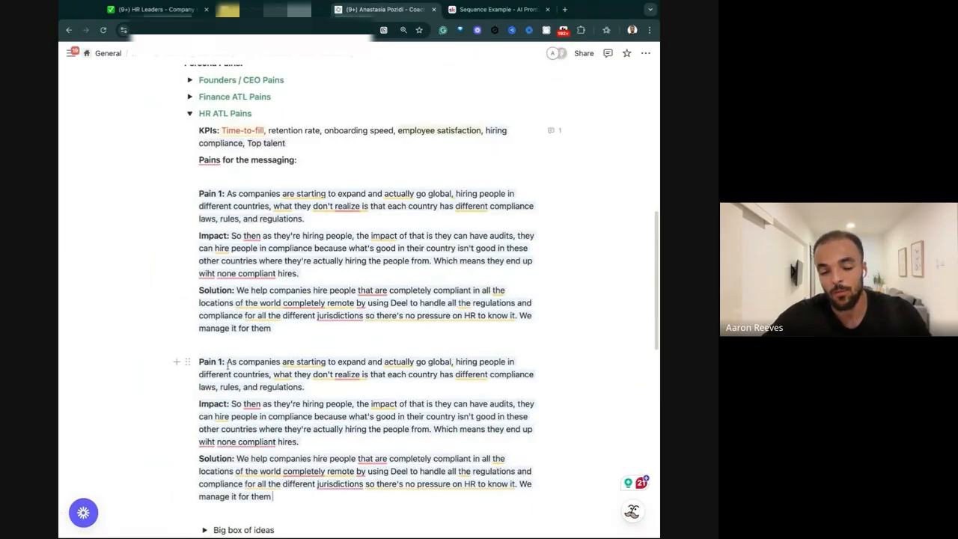
Replace the duplicated block's pain text with one about companies hiring abroad using different providers for all the different countries and jurisdictions.
left_click_drag(232, 362, 320, 385)
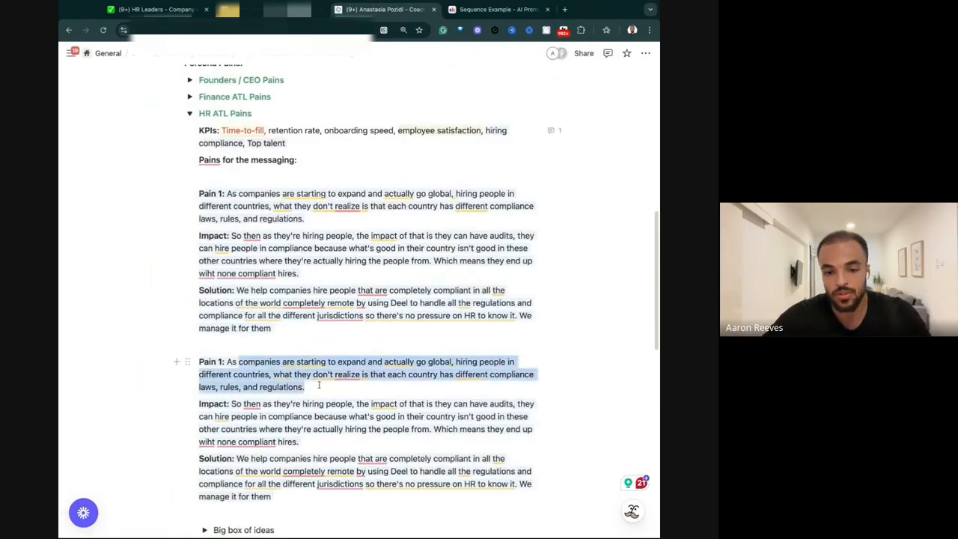
key("BackSpace")
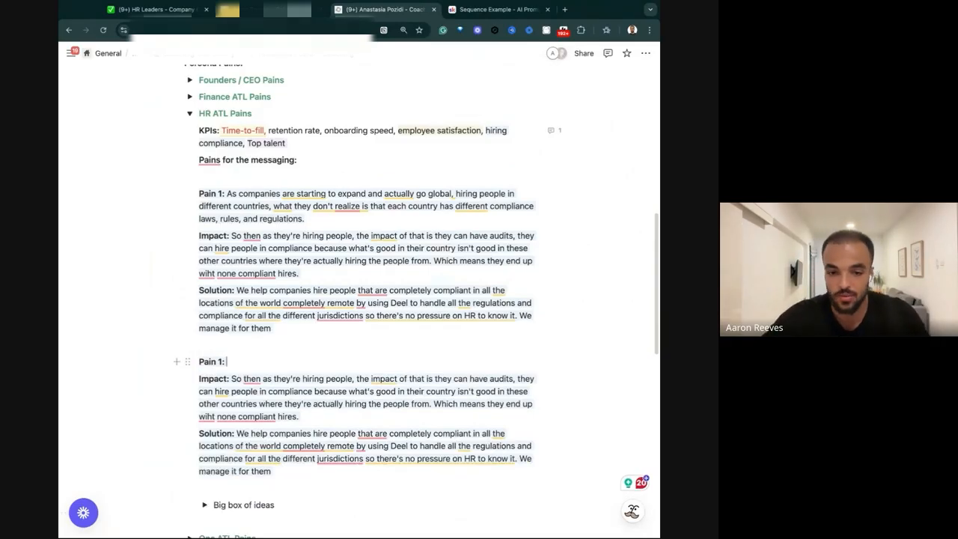
key("ctrl+v")
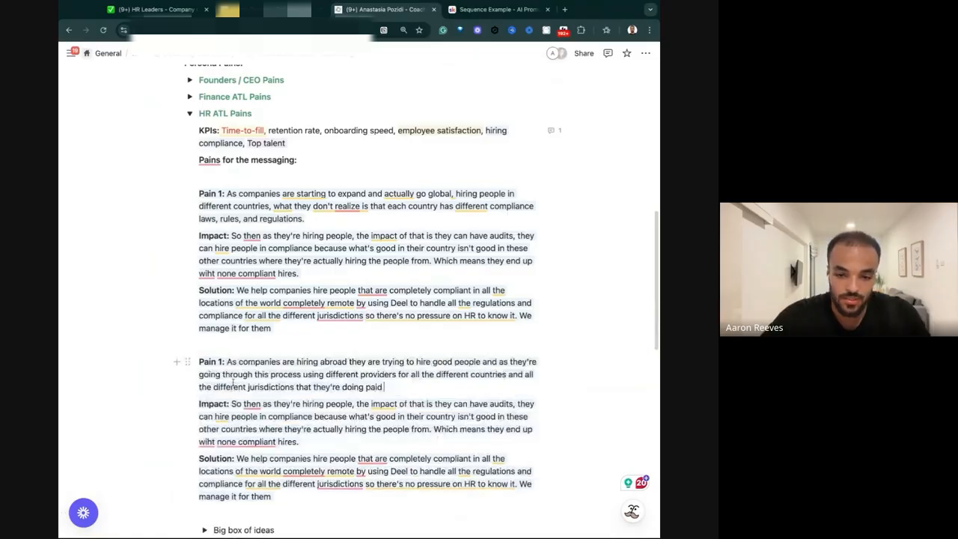
Replace the duplicated block's Impact text with delayed payments or visa issues that drop employee satisfaction to even as low as below 75%.
left_click_drag(232, 404, 311, 444)
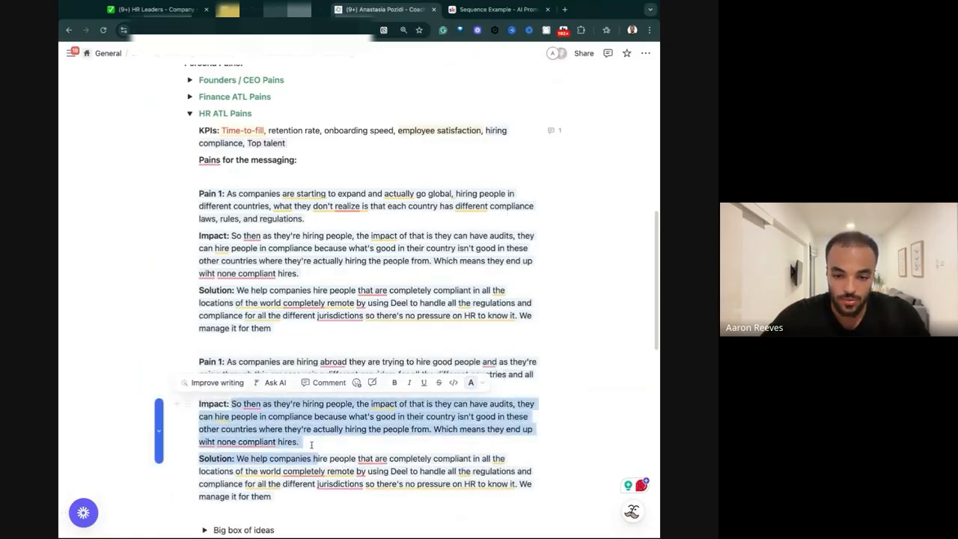
triple_click(308, 441)
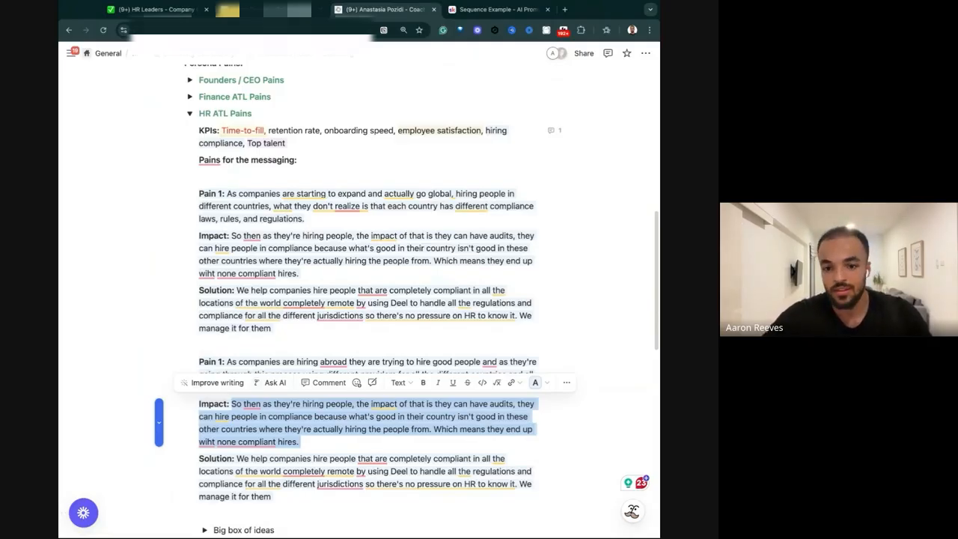
key("ctrl+v")
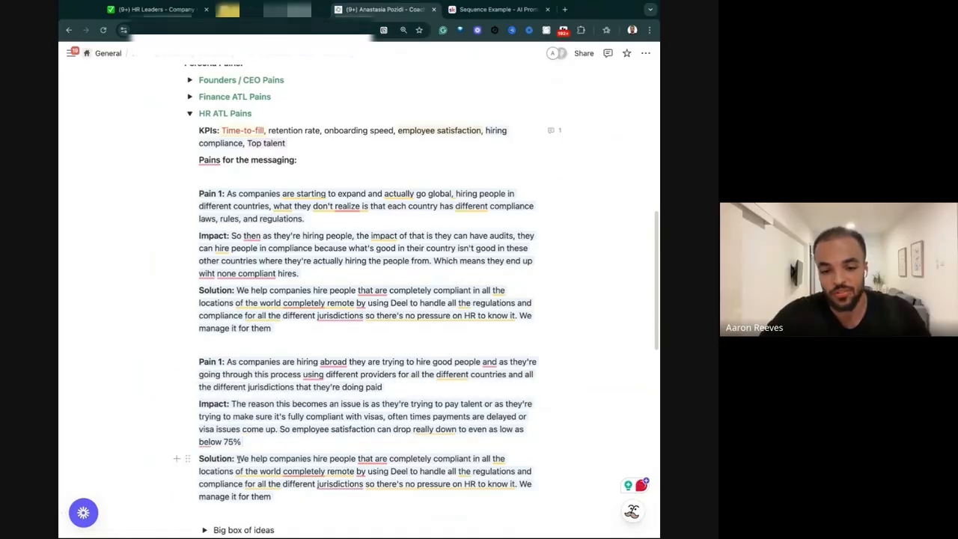
Replace the duplicated block's Solution text with increasing employee satisfaction to 98%+ by using Deel to manage all global employees.
scroll(234, 458, "down", 1)
left_click_drag(236, 410, 277, 451)
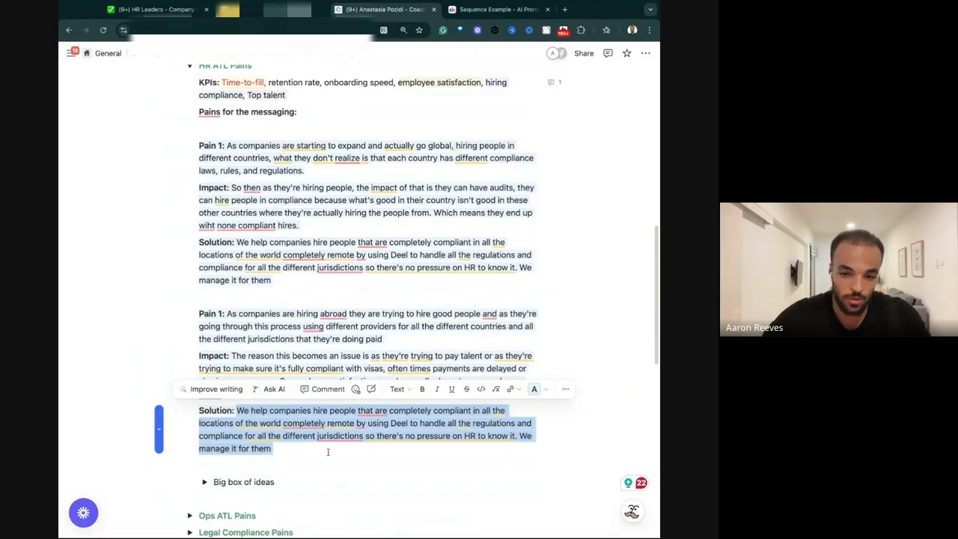
key("super+v")
Give the whole second pain block a yellow background and renumber its label as Pain 2.
left_click_drag(302, 451, 430, 278)
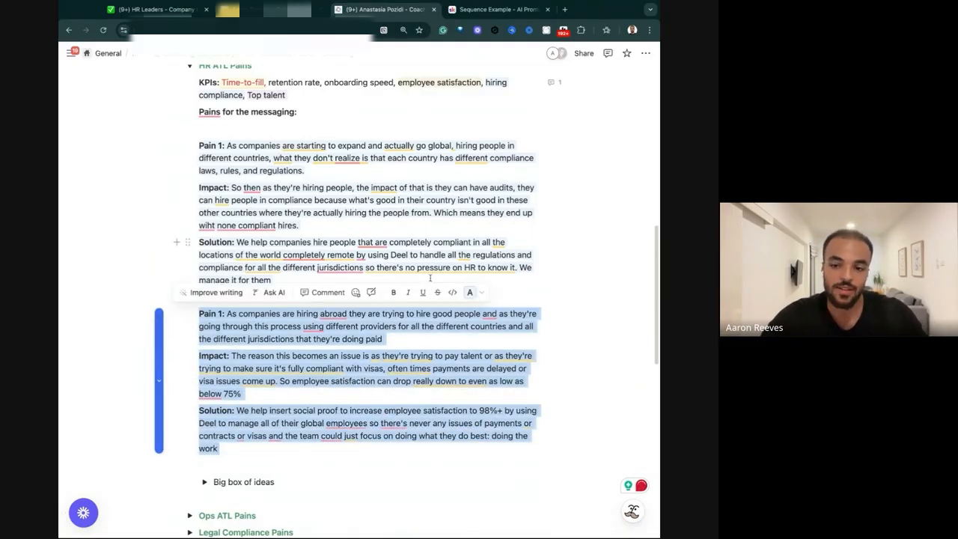
left_click(470, 292)
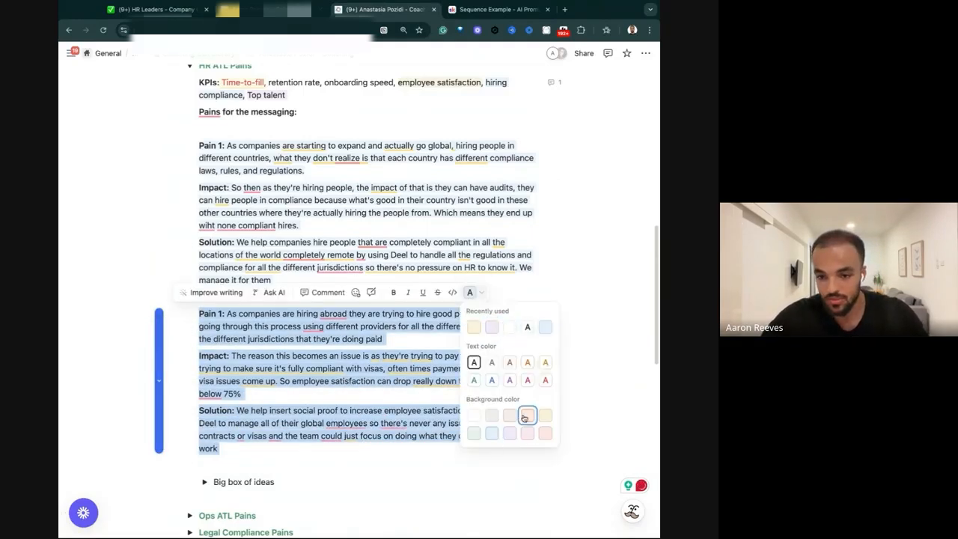
left_click(547, 418)
left_click(398, 413)
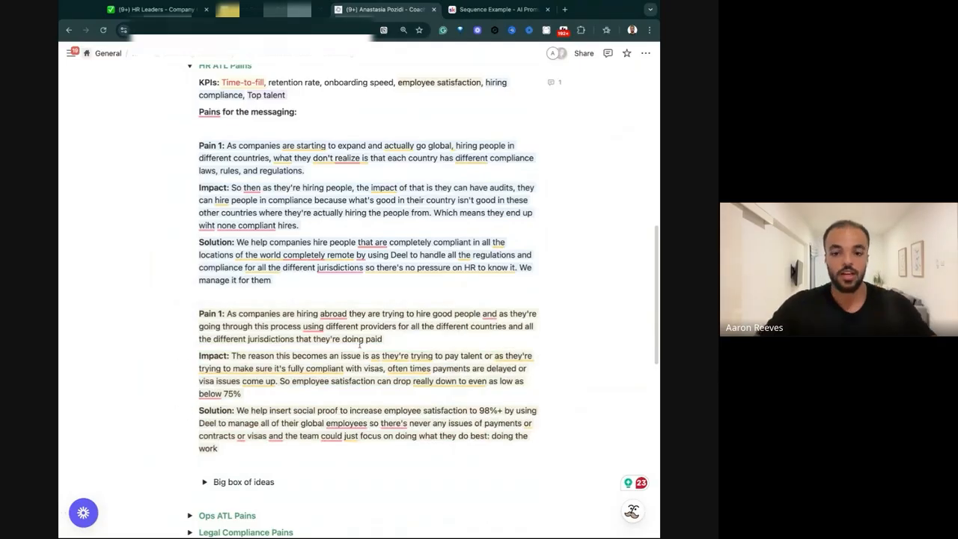
scroll(360, 344, "up", 3)
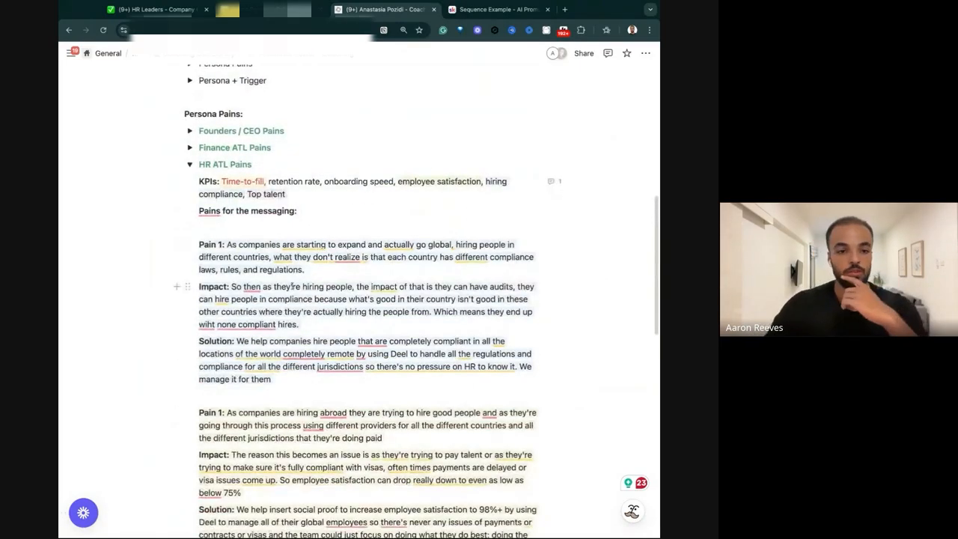
scroll(291, 285, "down", 1)
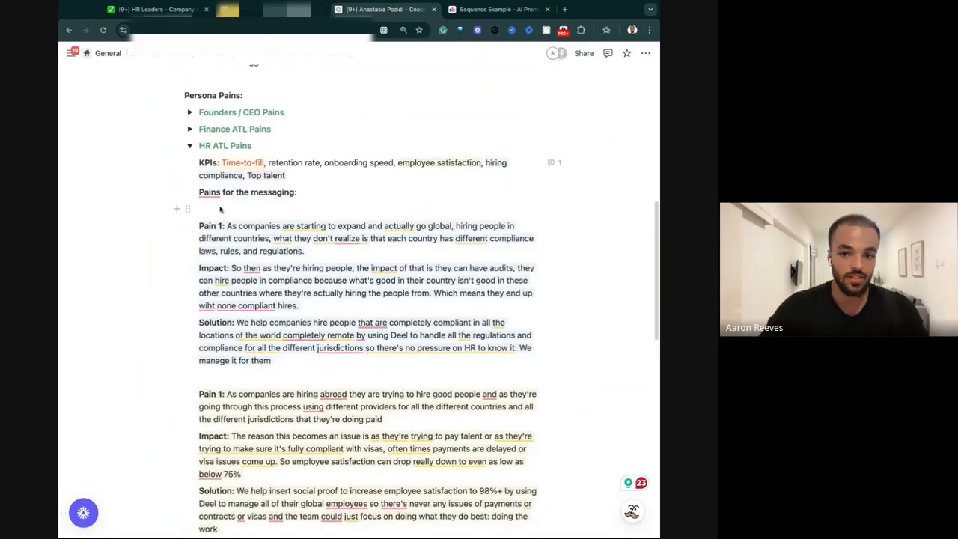
scroll(219, 240, "down", 3)
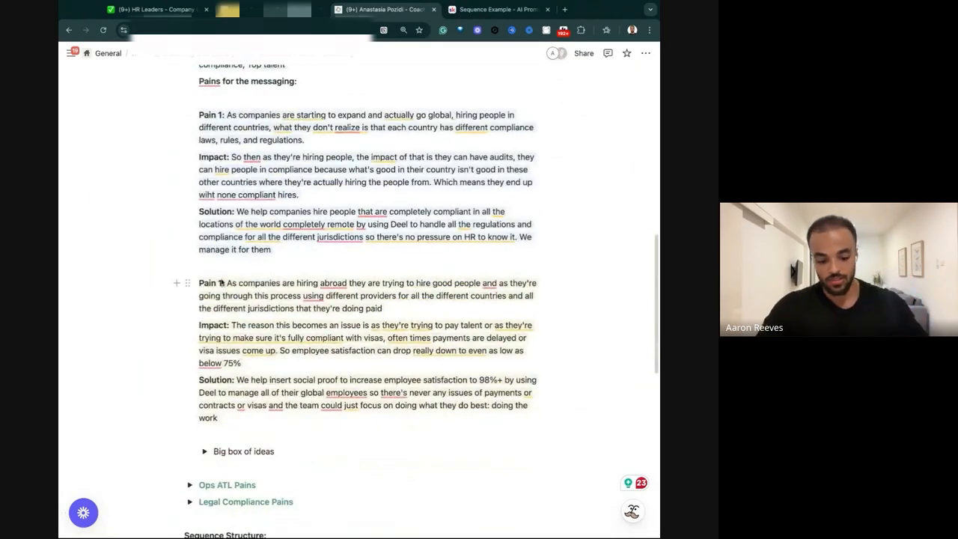
scroll(213, 254, "up", 4)
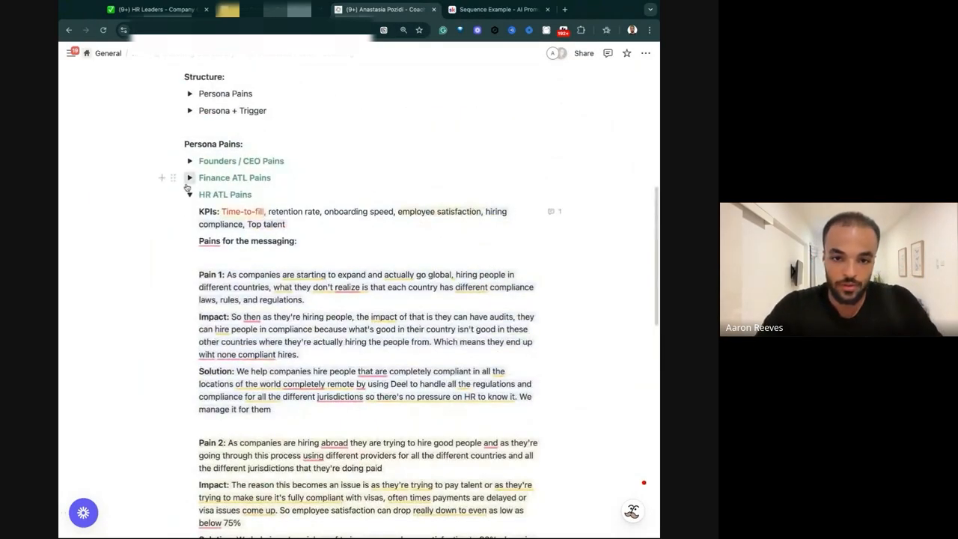
Collapse the HR ATL Pains toggle and correct Step 1 of the Email Plan of action to say "Outbound OS".
left_click(189, 177)
left_click(189, 177)
left_click(189, 194)
scroll(218, 243, "down", 5)
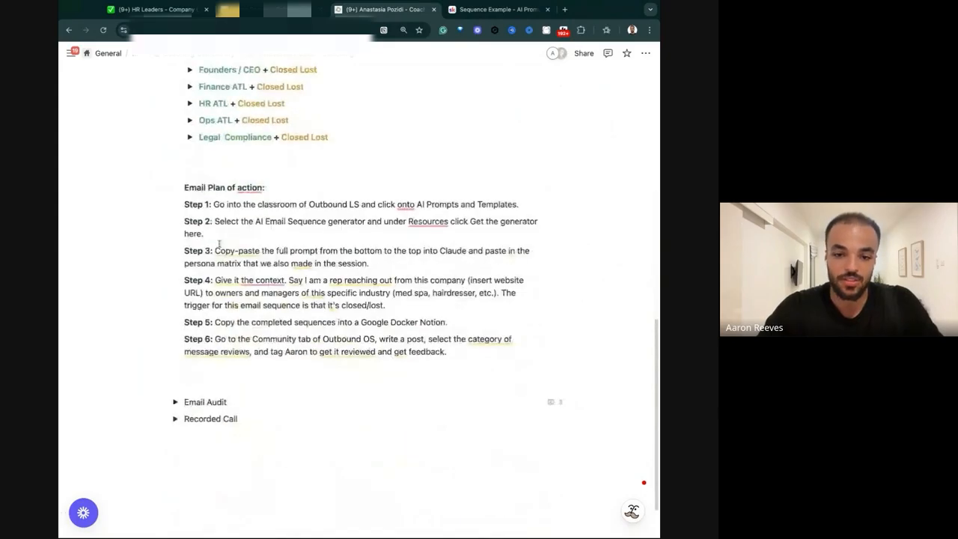
left_click(351, 205)
key("BackSpace")
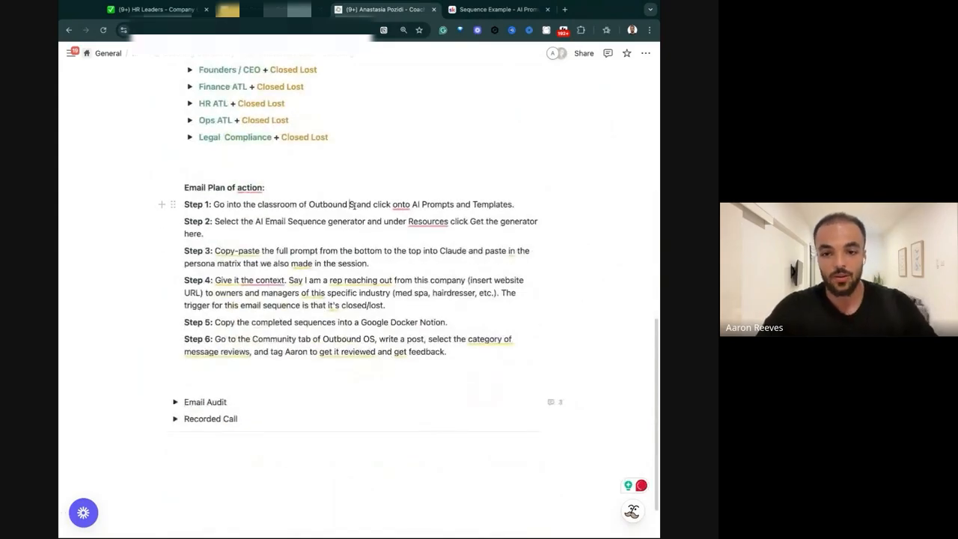
type("O")
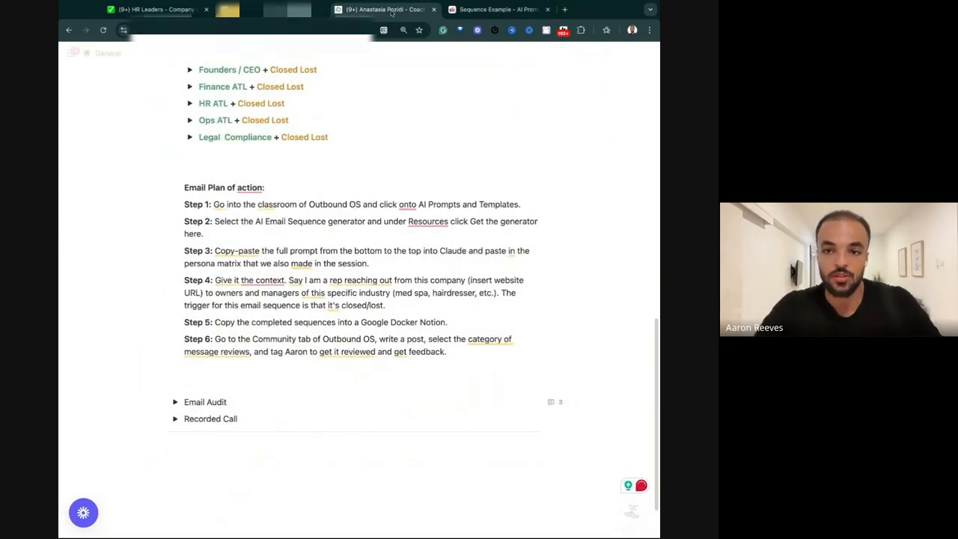
Switch to the Outbound OS classroom and open the AI Email Sequence Generator lesson in the AI Prompts section of AI Prompts & Templates.
left_click(513, 10)
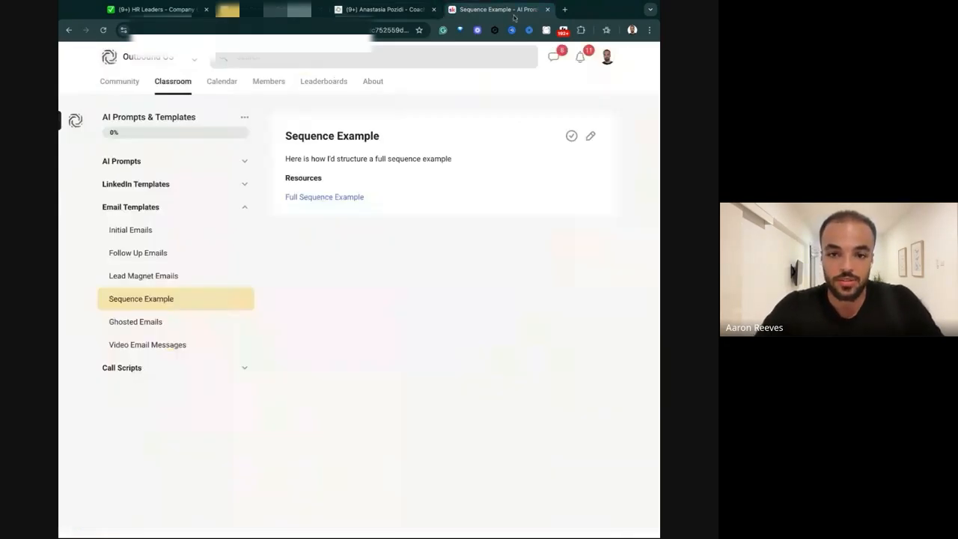
left_click(245, 209)
left_click(181, 93)
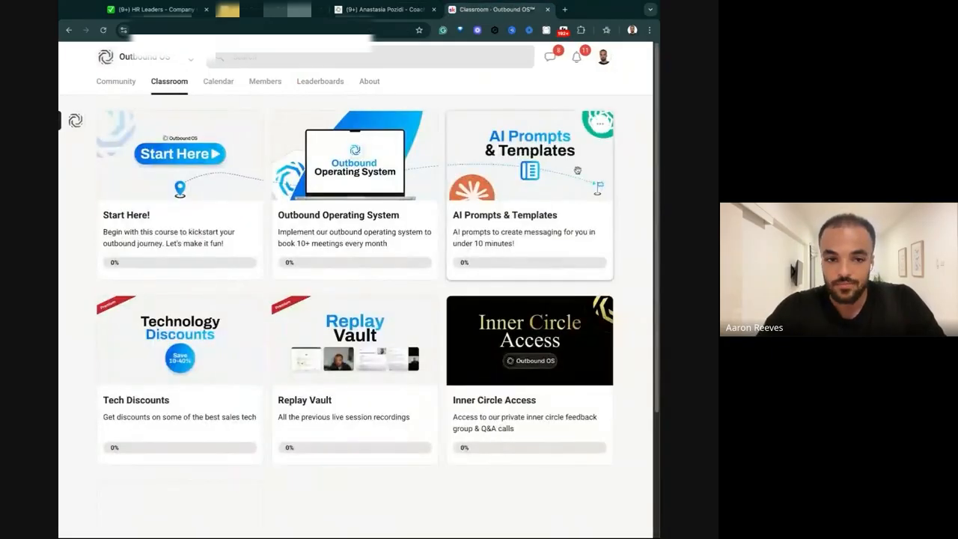
left_click(554, 169)
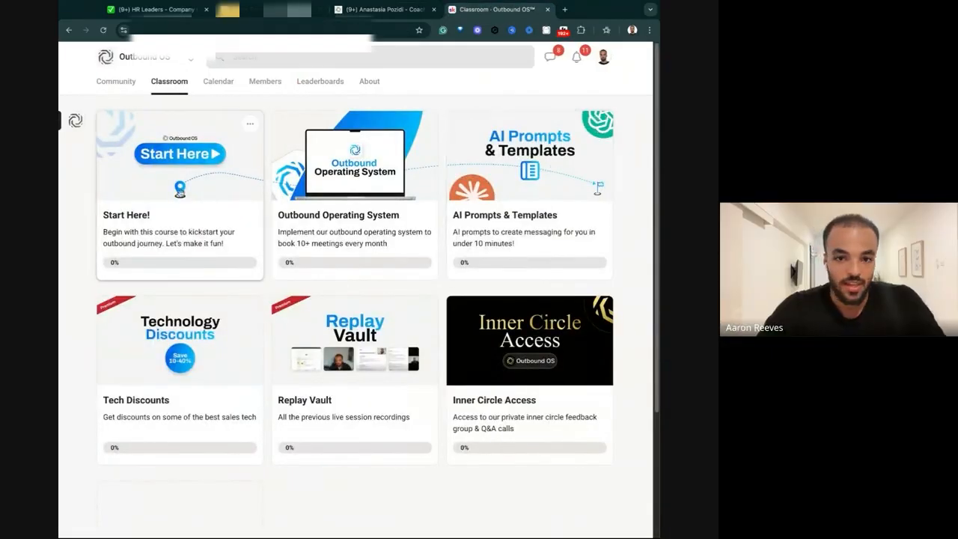
left_click(232, 207)
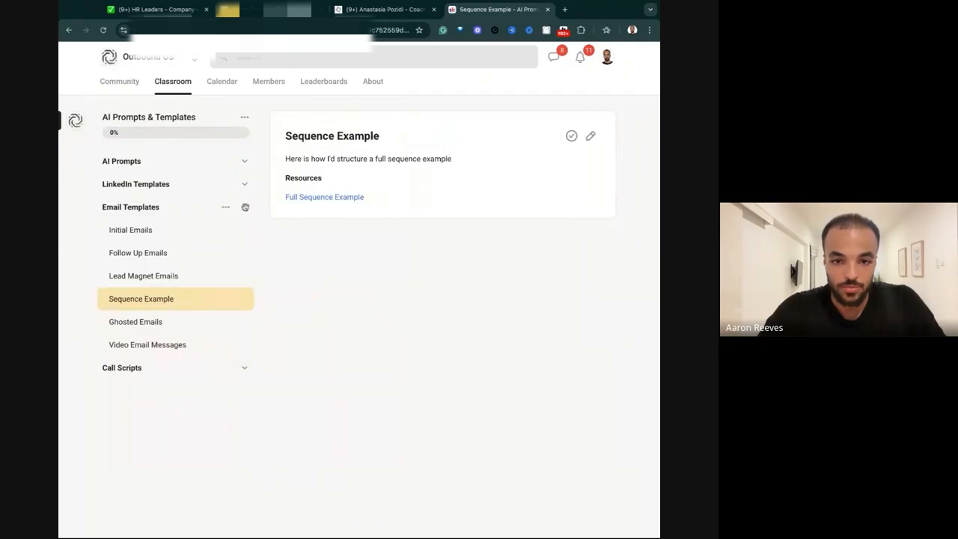
left_click(244, 208)
left_click(244, 161)
left_click(158, 254)
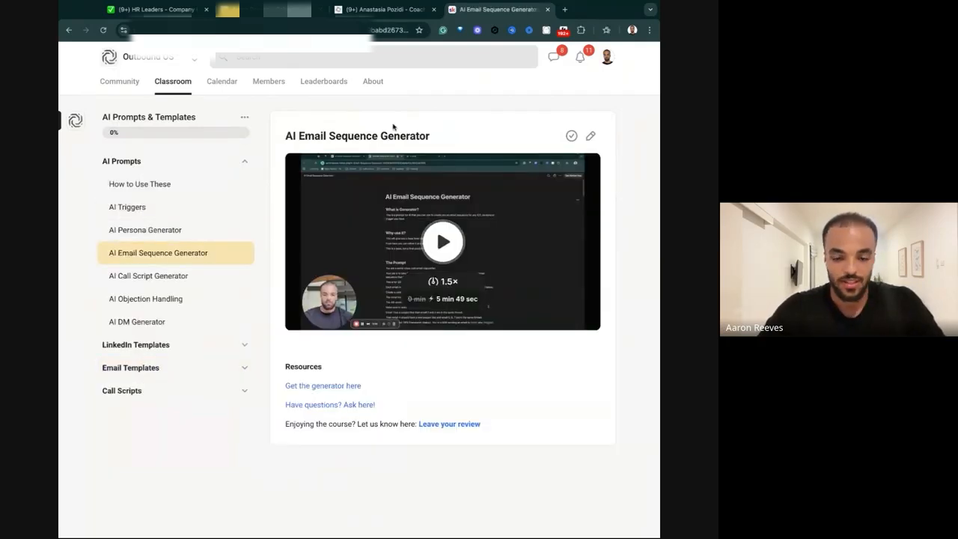
Open the lesson's "Get the generator here" resource and a separate browser tab for Claude, and return to the generator page.
left_click(320, 384)
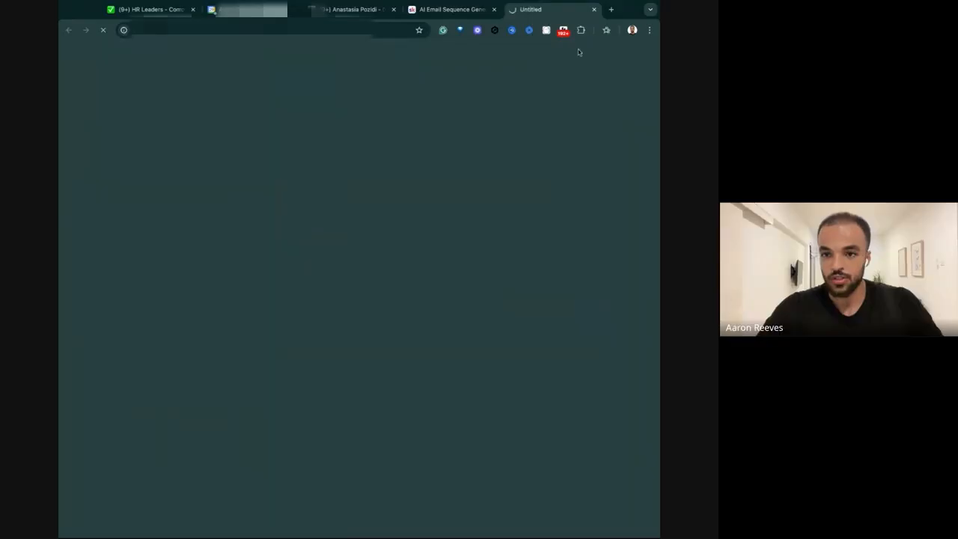
left_click(612, 9)
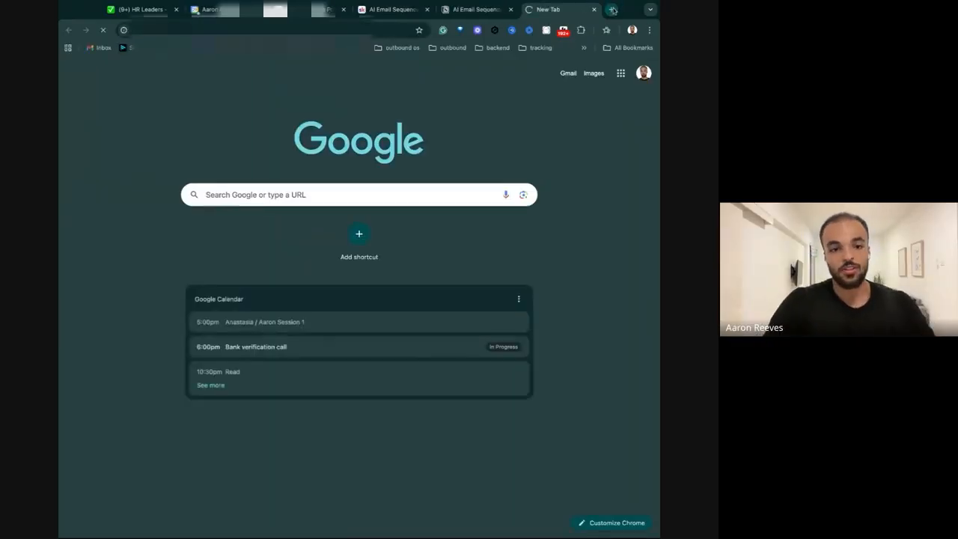
left_click(472, 9)
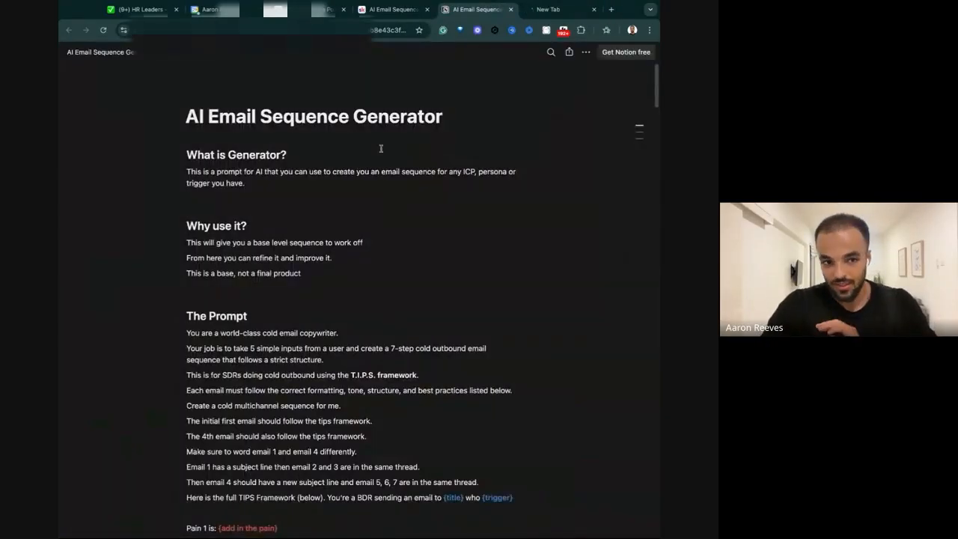
Copy the full generator prompt, from the end of Email 7 up to "You are a world-class cold email copywriter", and paste it into a new Claude chat.
scroll(379, 224, "down", 20)
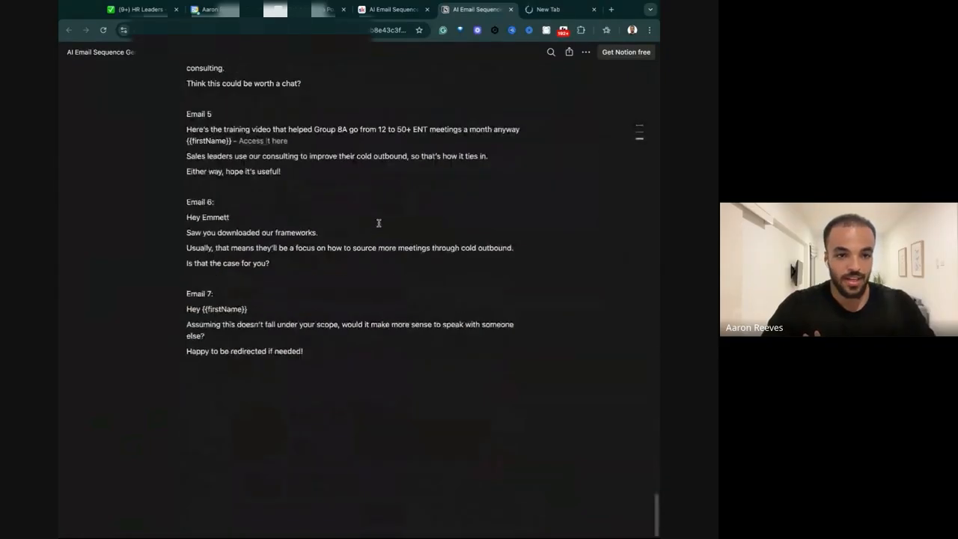
key("super+a")
scroll(306, 353, "up", 20)
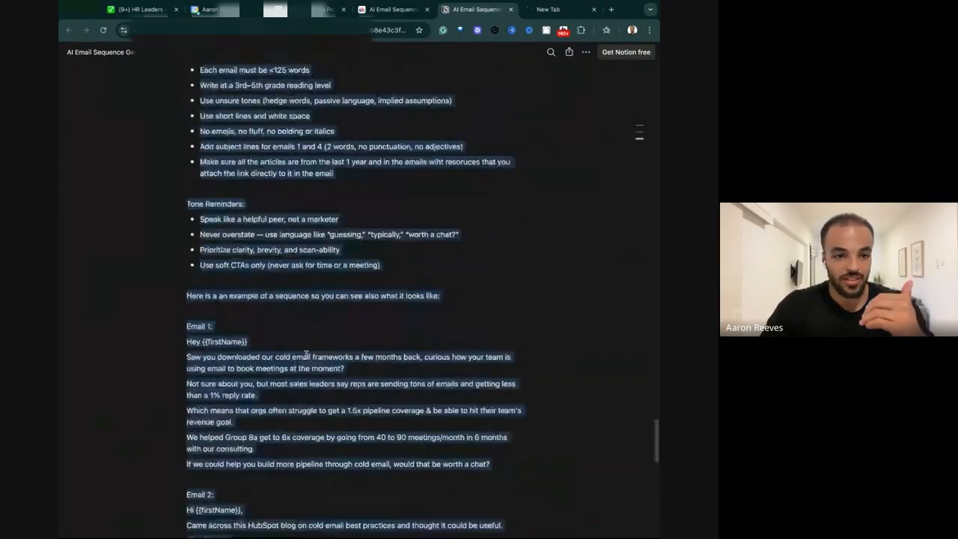
scroll(306, 353, "up", 15)
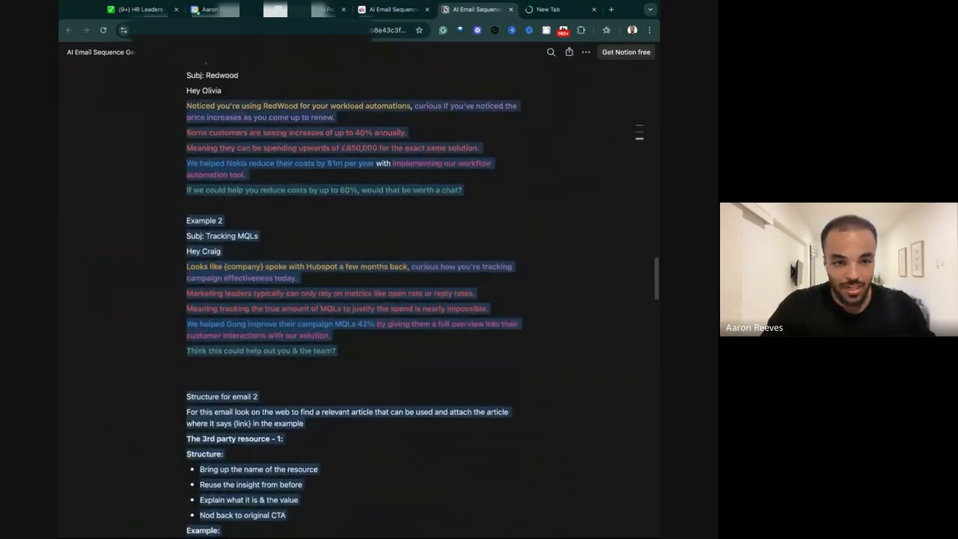
left_click_drag(187, 58, 187, 333)
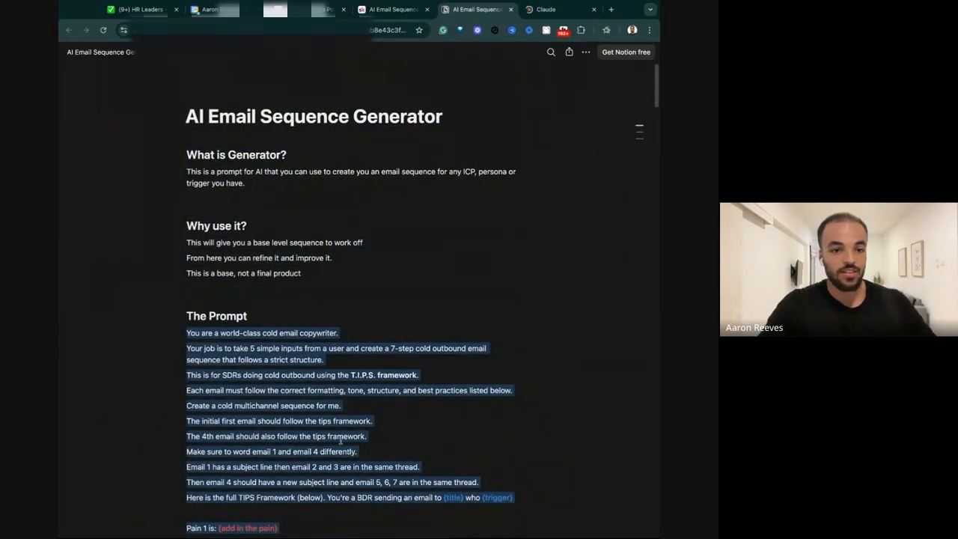
scroll(340, 441, "down", 4)
scroll(315, 288, "up", 4)
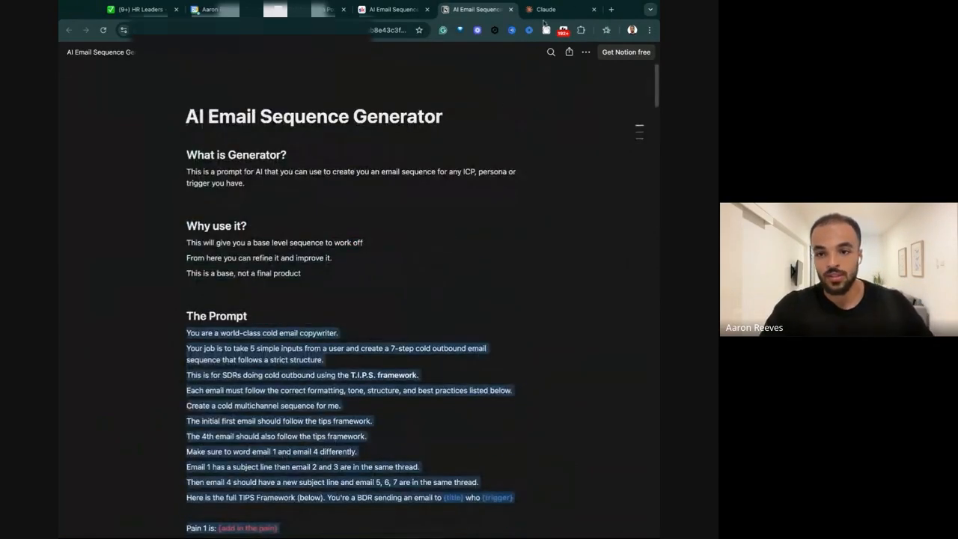
left_click(544, 9)
key("ctrl+v")
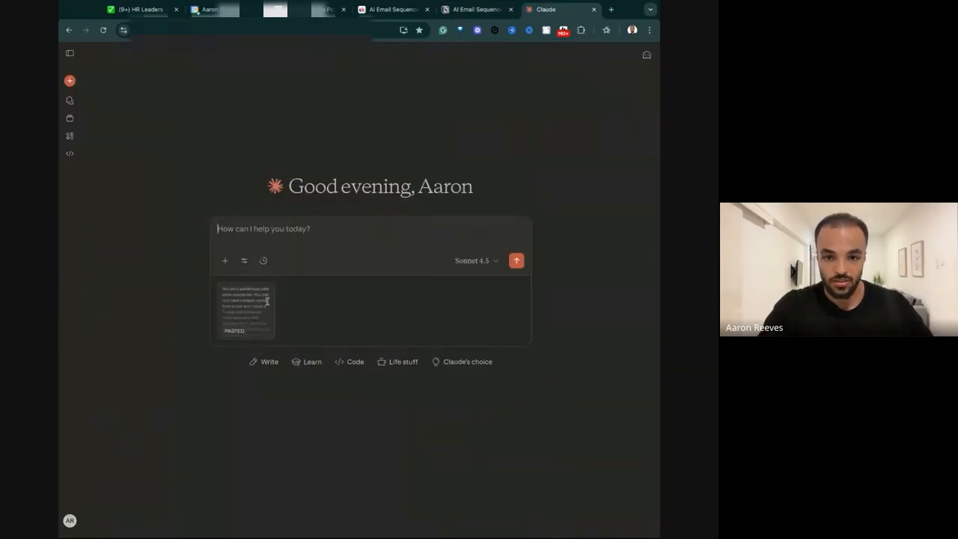
Copy the HR ATL "Pains for the messaging" section through Pain 2's solution in the Notion page and paste it into the Claude message.
left_click(464, 11)
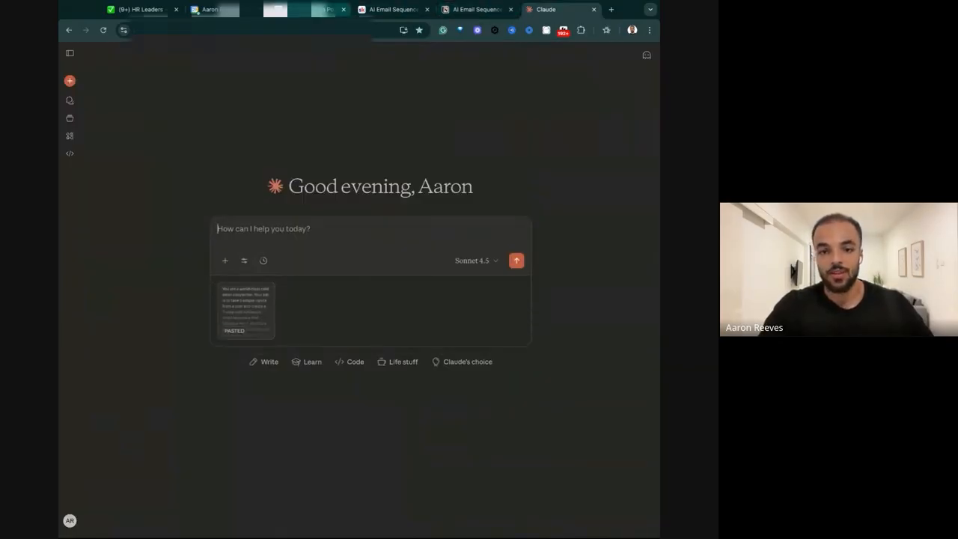
scroll(262, 279, "up", 3)
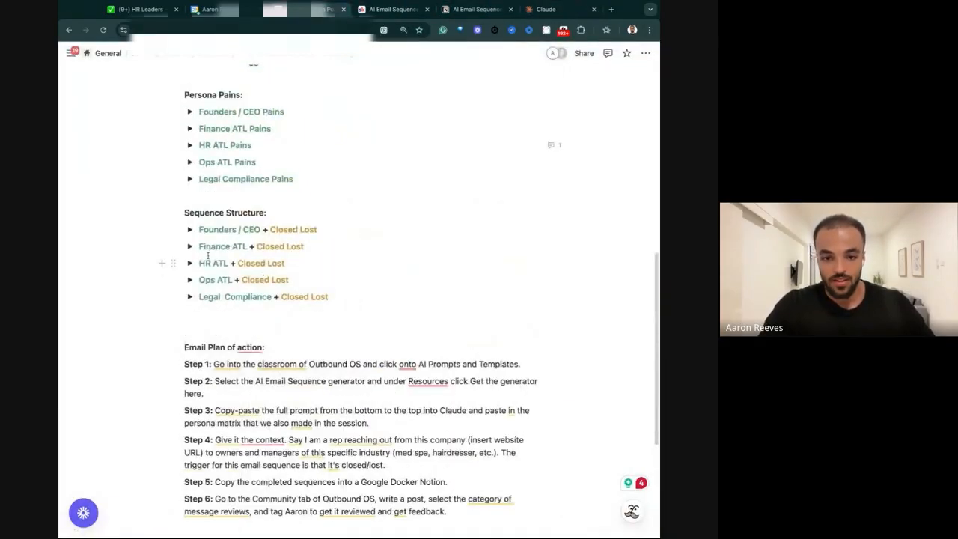
scroll(208, 255, "up", 1)
left_click(190, 180)
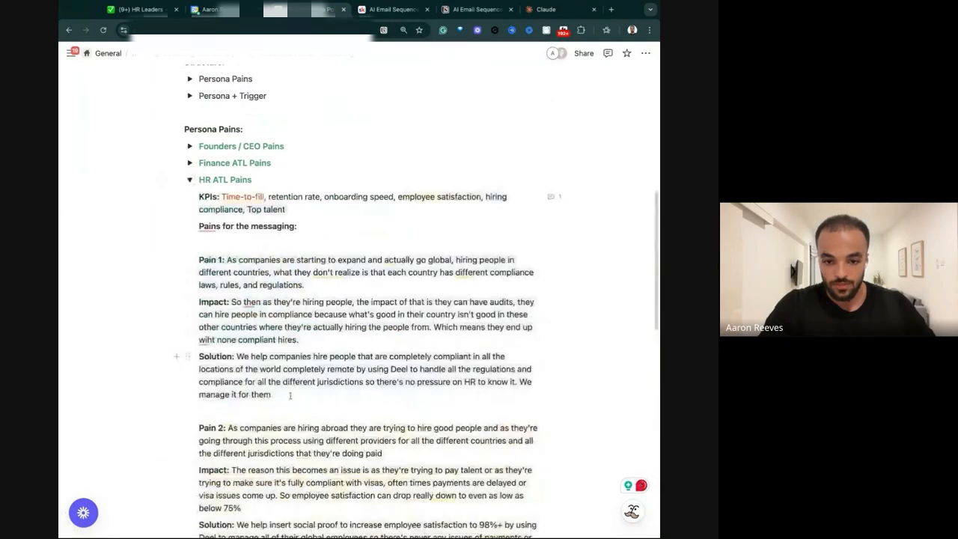
scroll(243, 466, "down", 3)
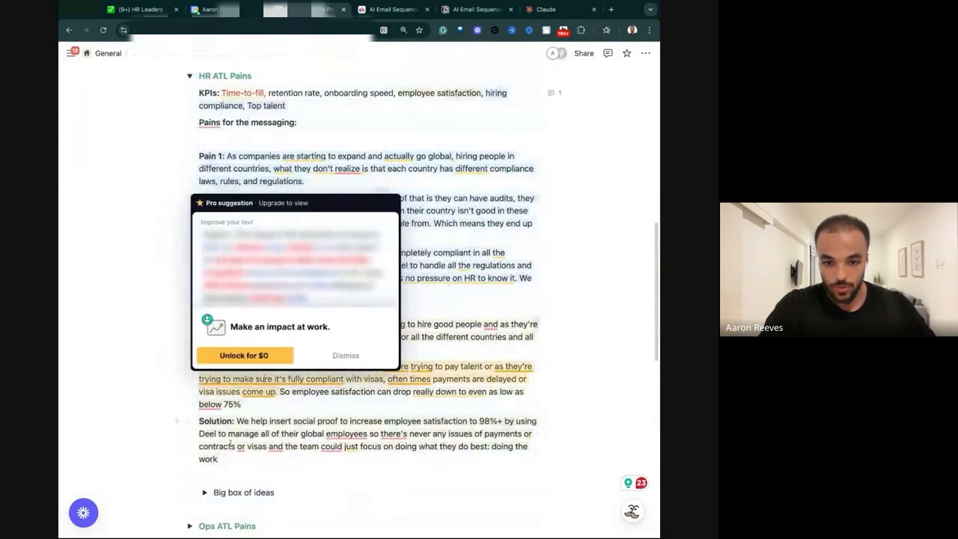
left_click_drag(225, 457, 188, 143)
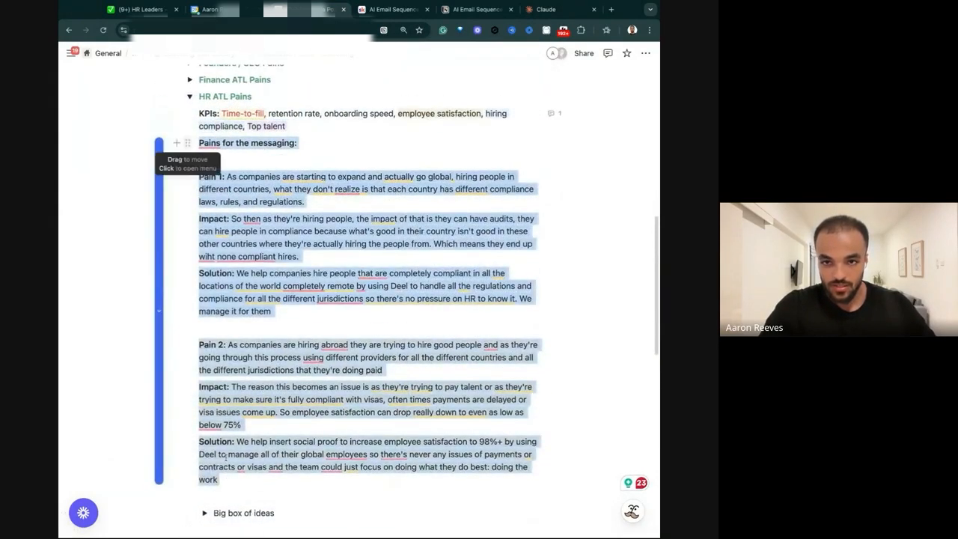
key("super+c")
left_click(534, 11)
key("super+v")
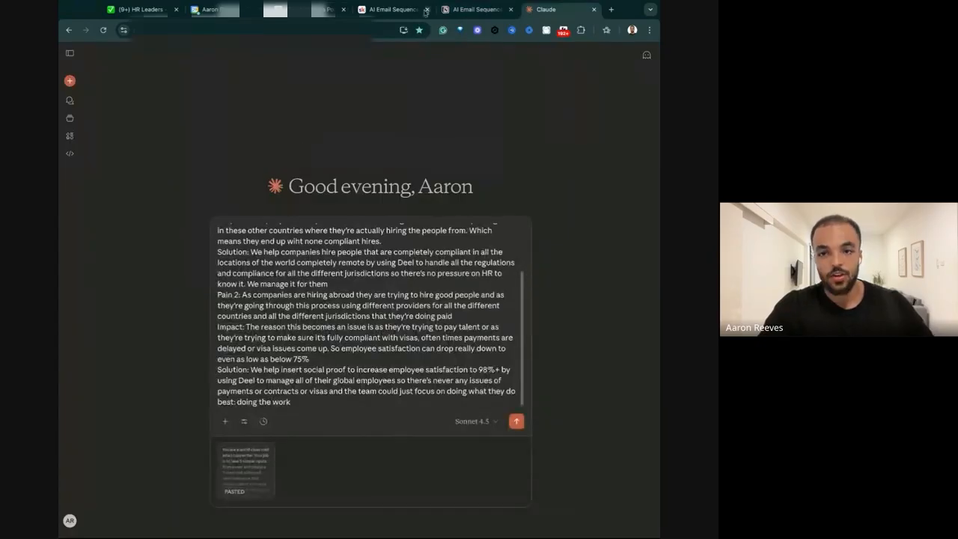
Examine the generator prompt's line about a BDR sending an email to {title} who {trigger}.
left_click(475, 9)
scroll(292, 303, "down", 1)
left_click(291, 305)
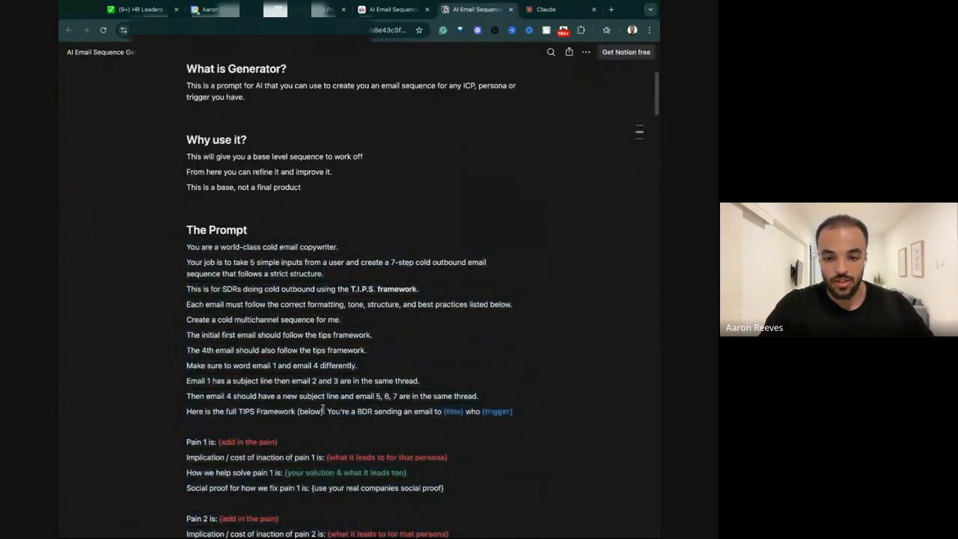
left_click_drag(303, 414, 455, 413)
left_click_drag(303, 416, 514, 413)
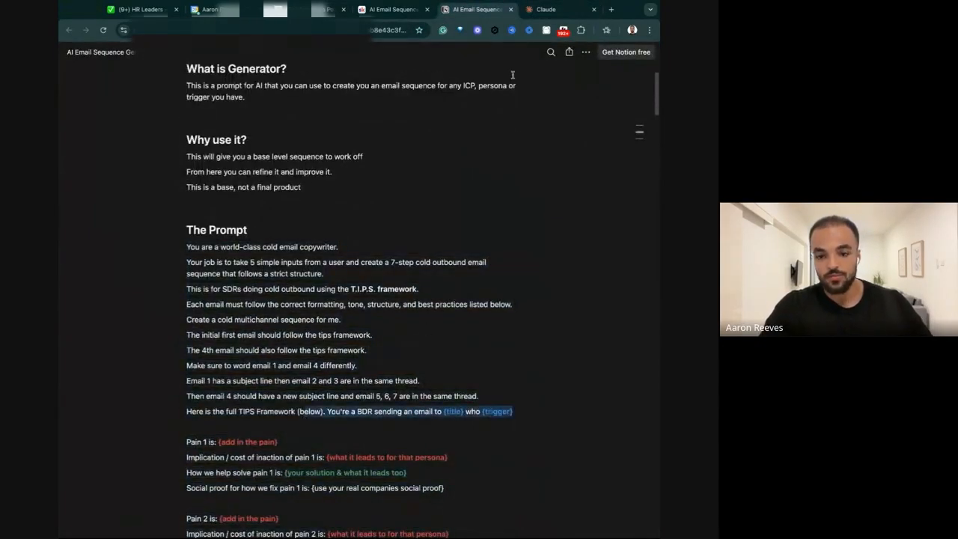
Add context below the pains: a BDR at Deel emailing closed-lost HR leaders at SMB companies after an earlier conversation fell off, and send the message.
left_click(545, 9)
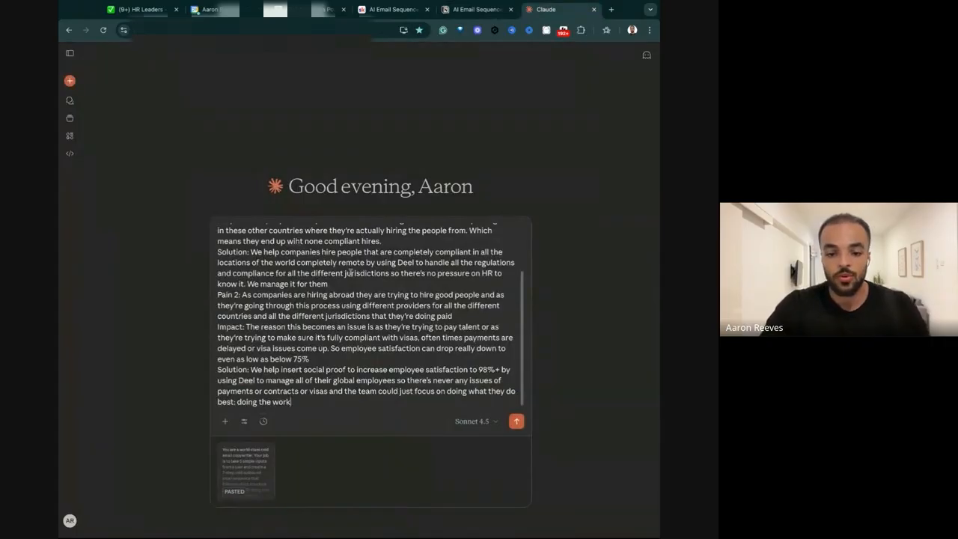
key("shift+Return")
key("shift+Return")
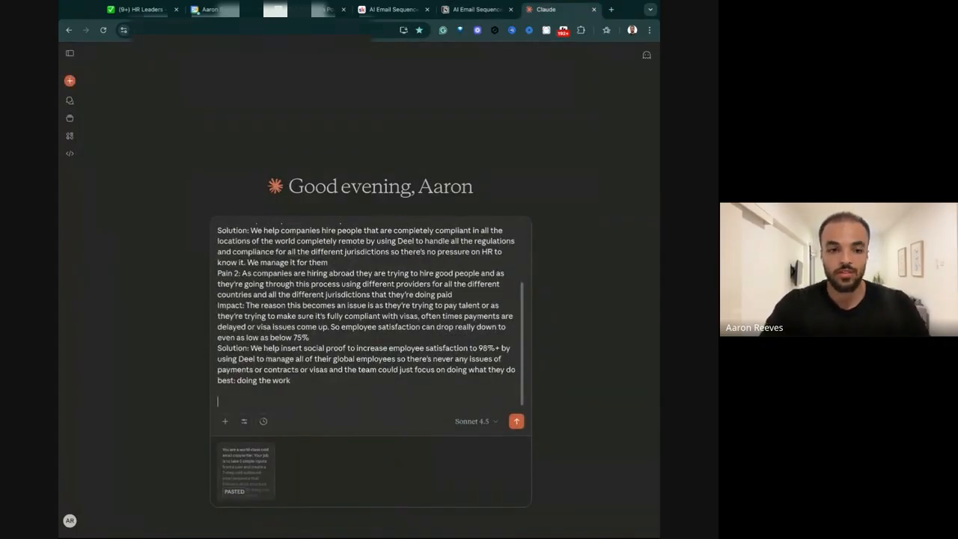
left_click(478, 9)
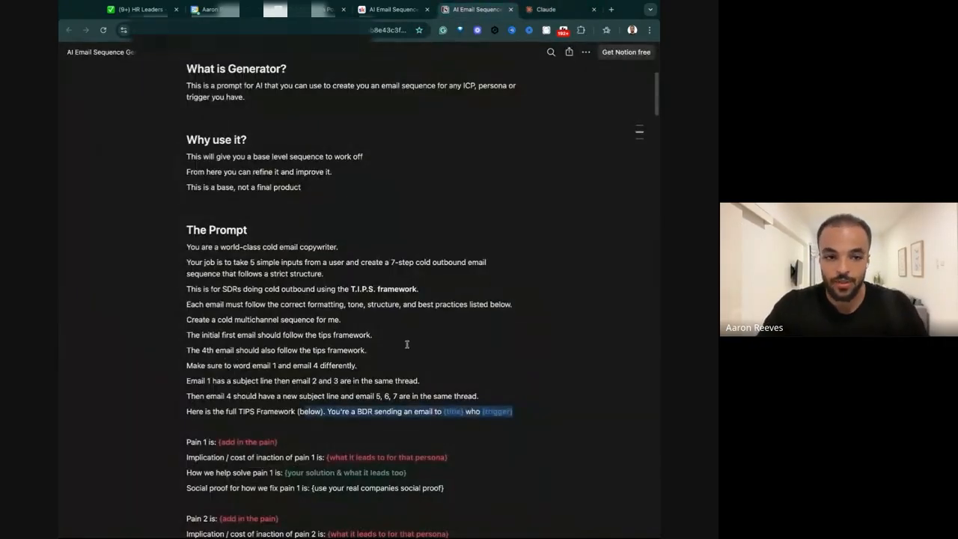
scroll(406, 343, "down", 3)
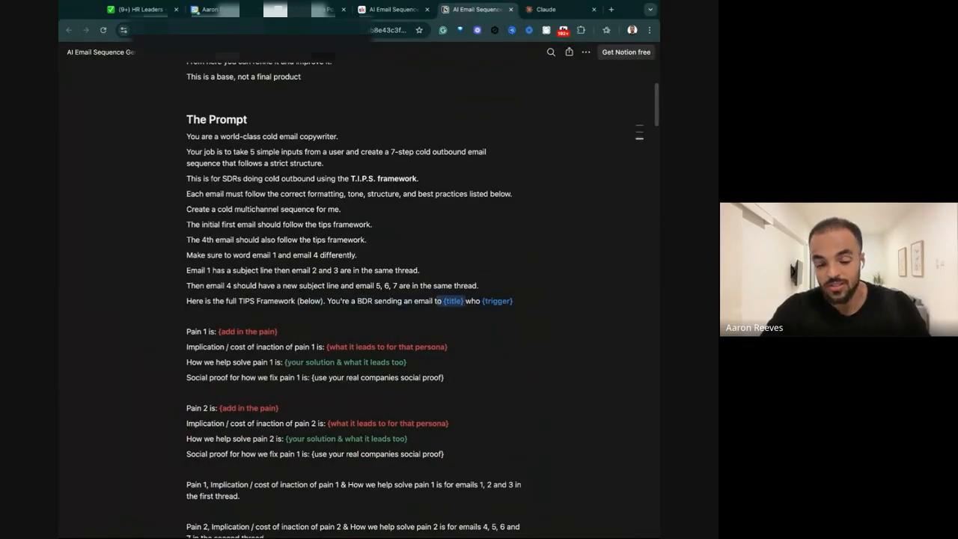
left_click(545, 9)
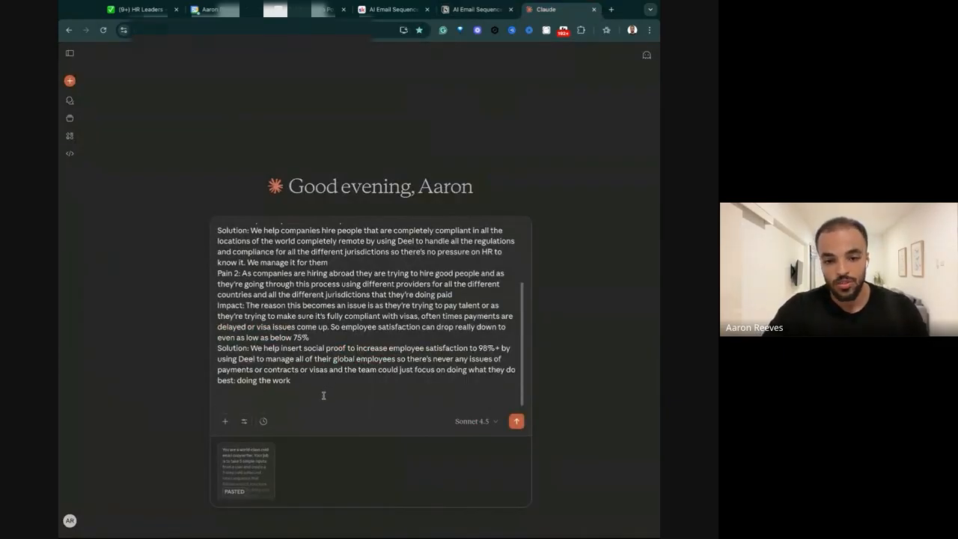
key("ctrl+v")
left_click(516, 421)
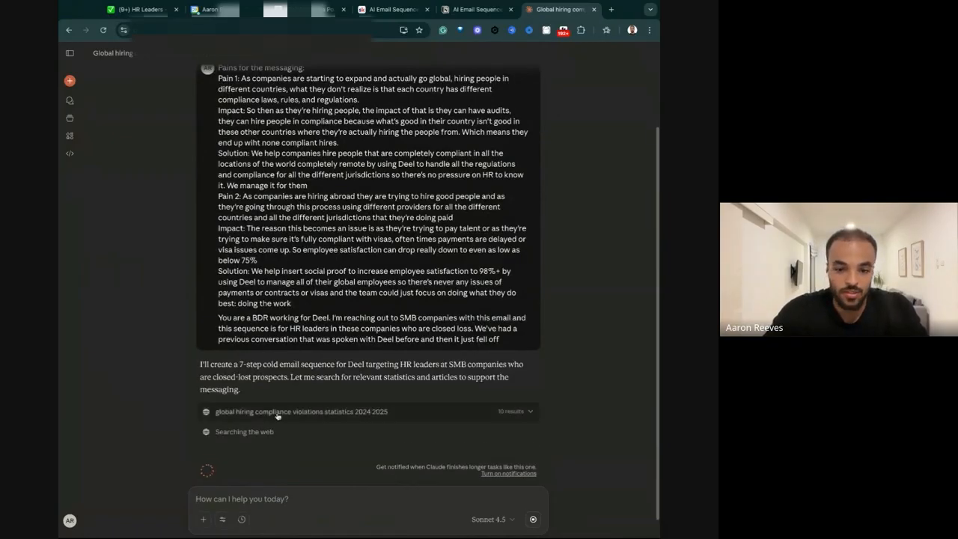
Examine Claude's reply introduction and the sources behind its web searches on global hiring compliance and workforce payroll.
left_click_drag(215, 353, 181, 363)
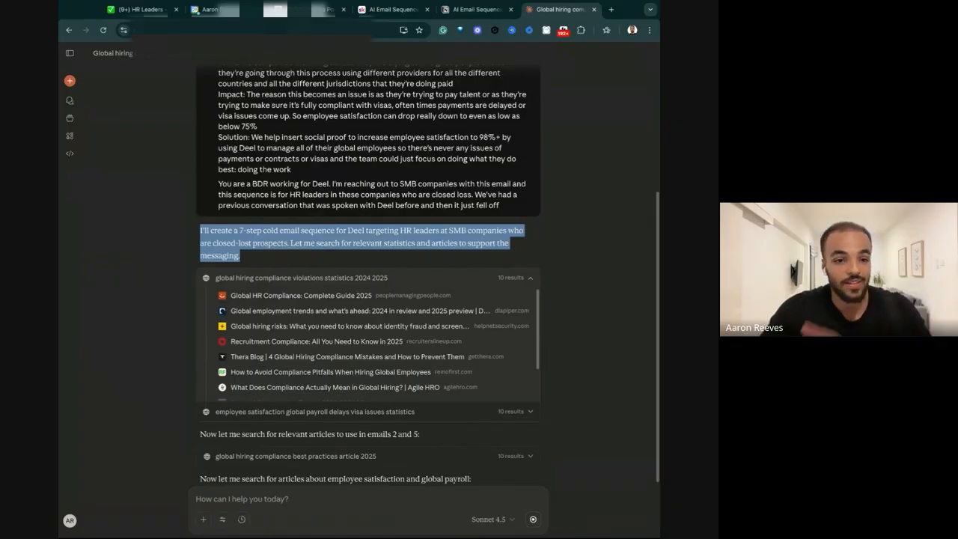
left_click(288, 314)
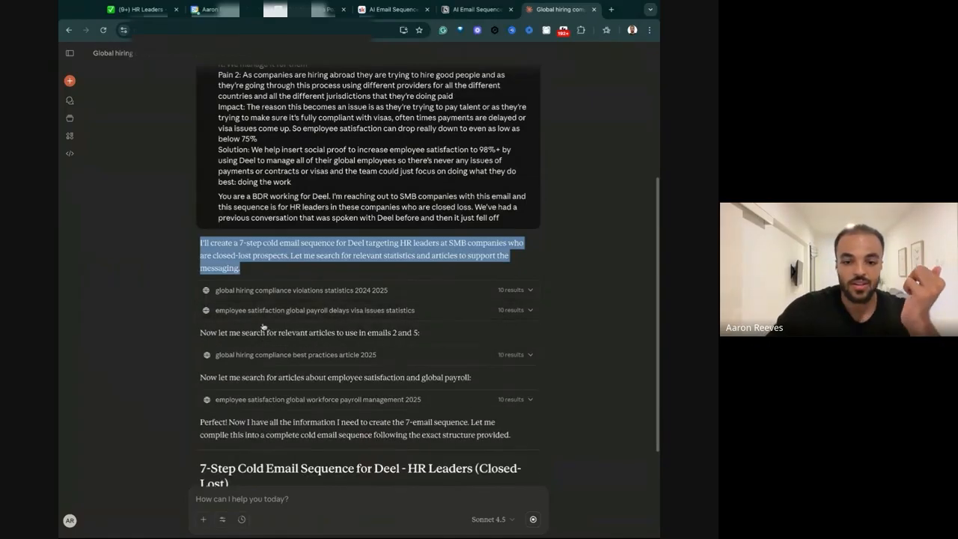
left_click(271, 364)
scroll(271, 365, "down", 2)
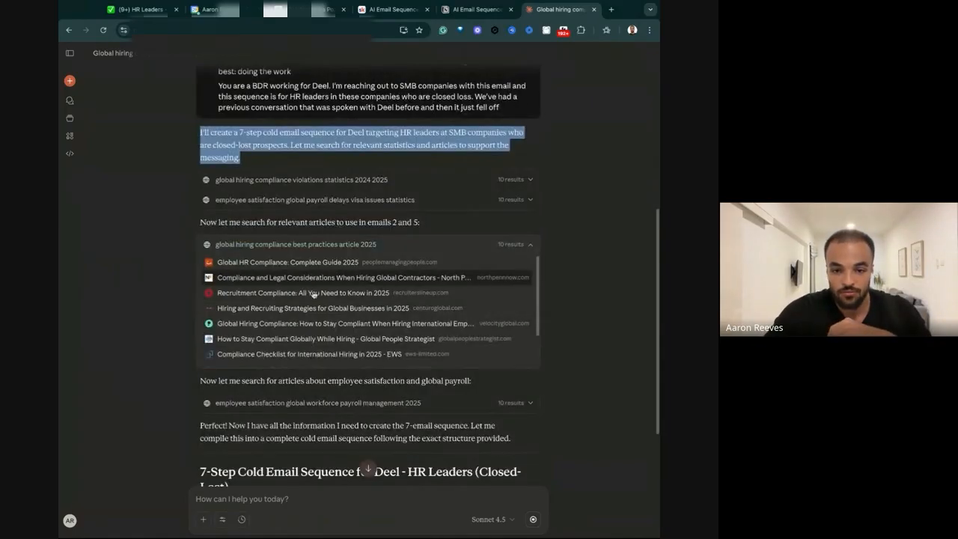
left_click(288, 243)
left_click(277, 290)
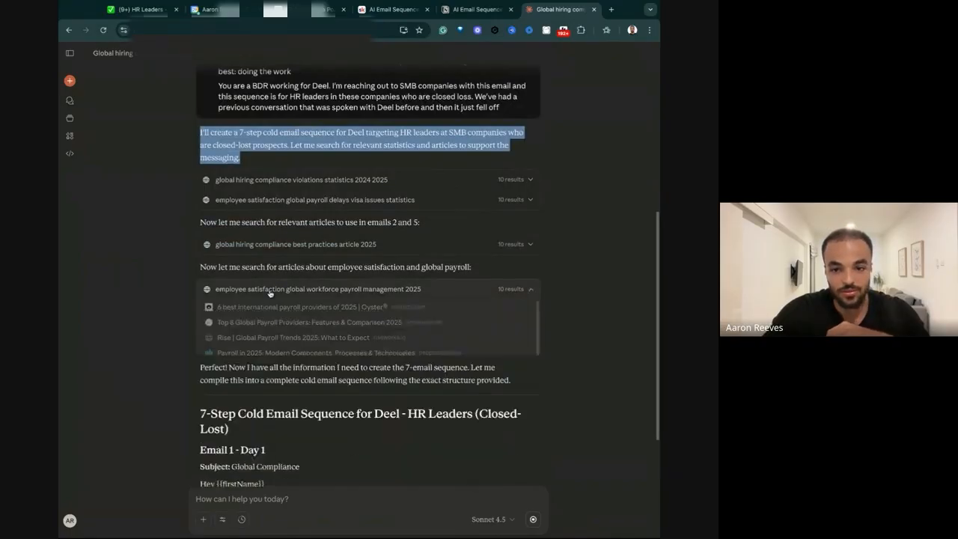
left_click(277, 289)
Copy the generated Email 1 - Day 1 text from the "Global Compliance" subject line through "worth a chat?".
scroll(281, 292, "down", 3)
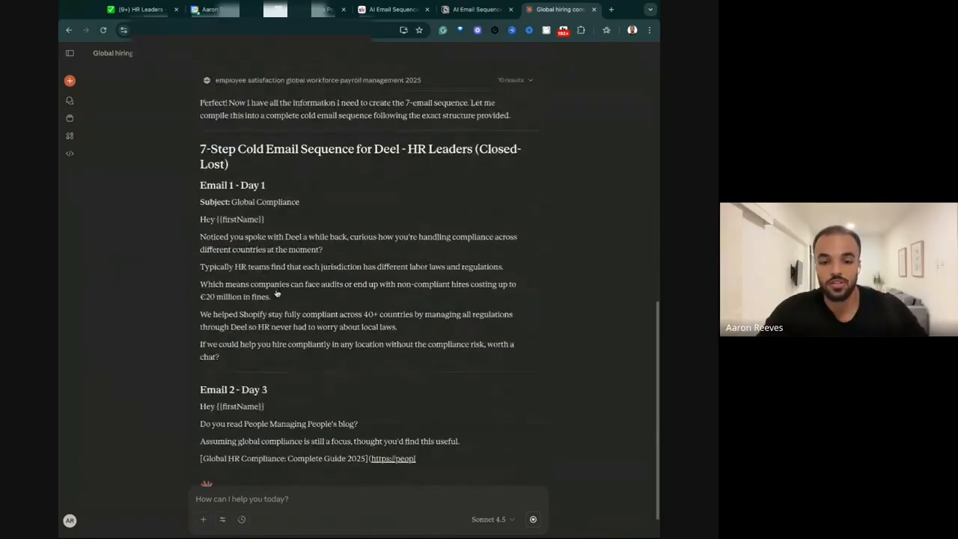
left_click_drag(221, 357, 200, 185)
left_click_drag(231, 363, 200, 202)
key("ctrl+c")
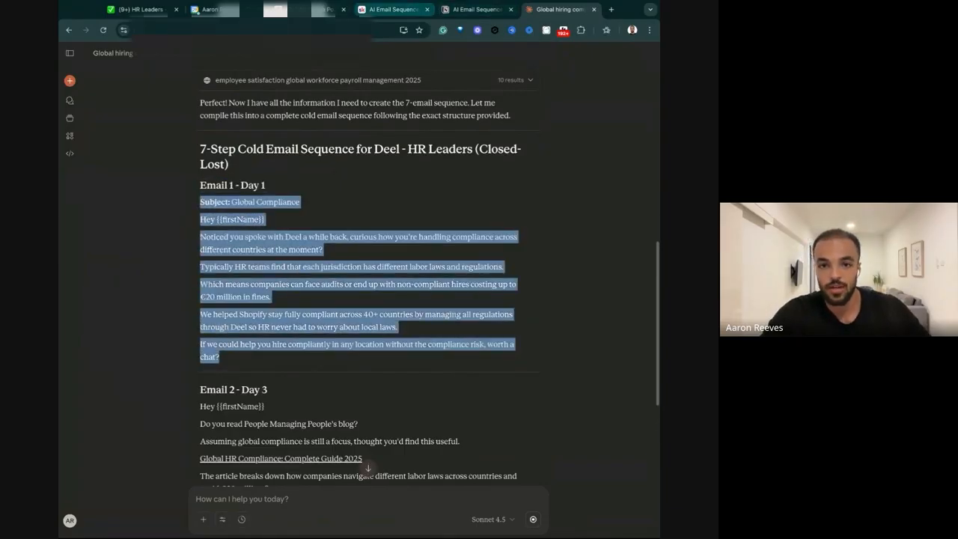
Return to the Notion coaching page, collapse the HR ATL Pains toggle and add a ✅ after its title.
left_click(393, 9)
scroll(255, 256, "up", 3)
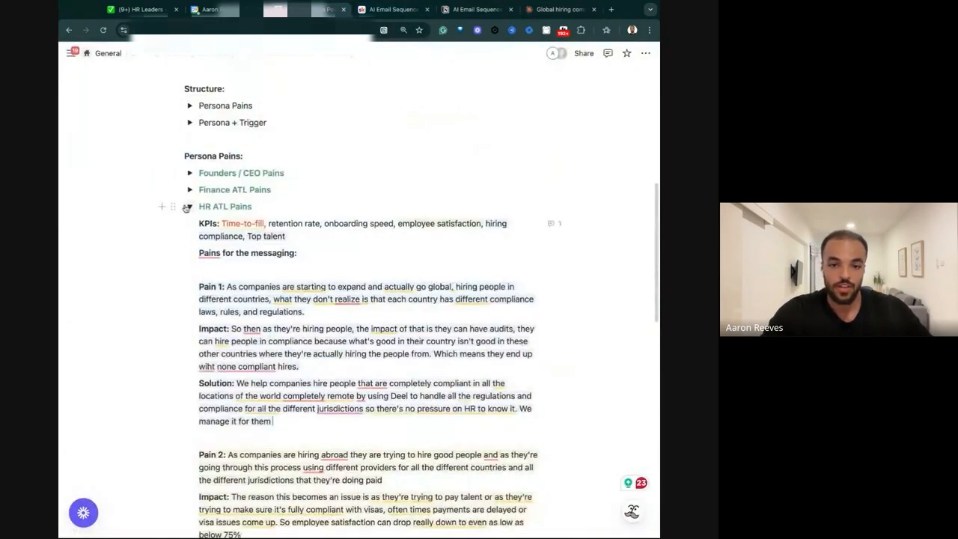
left_click(189, 205)
left_click(272, 194)
left_click(273, 210)
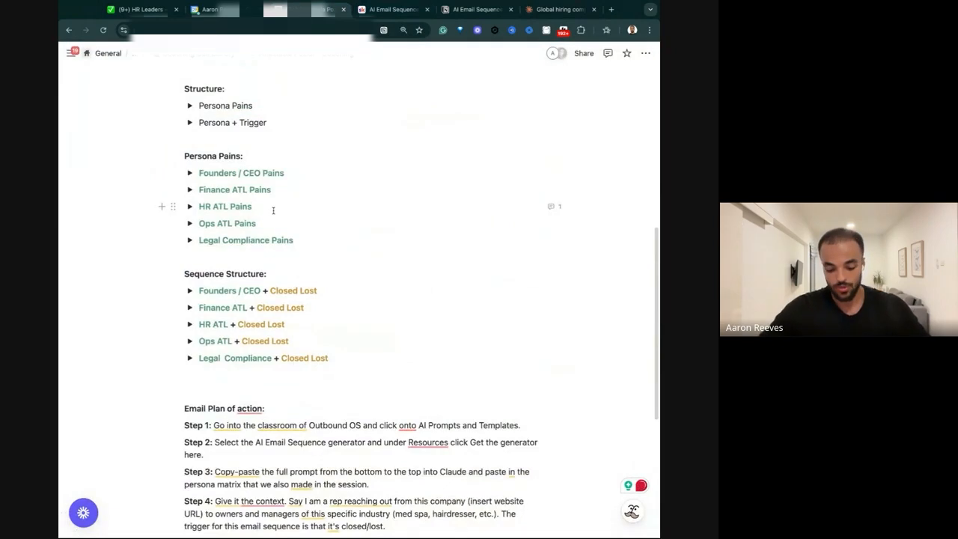
type("✅")
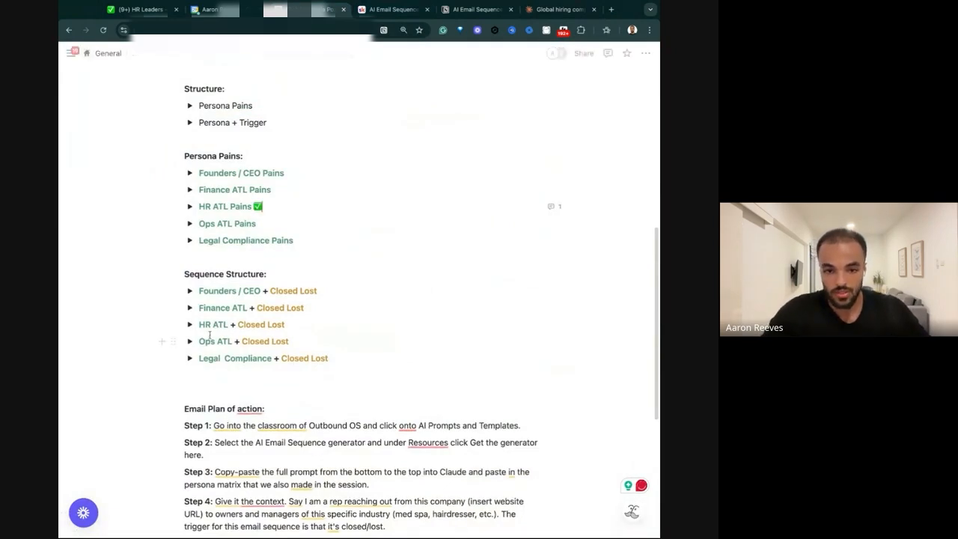
Paste the copied email inside the Day 1: Email 1 - T.I.P.S Framework toggle under HR ATL + Closed Lost.
left_click(189, 324)
left_click(204, 375)
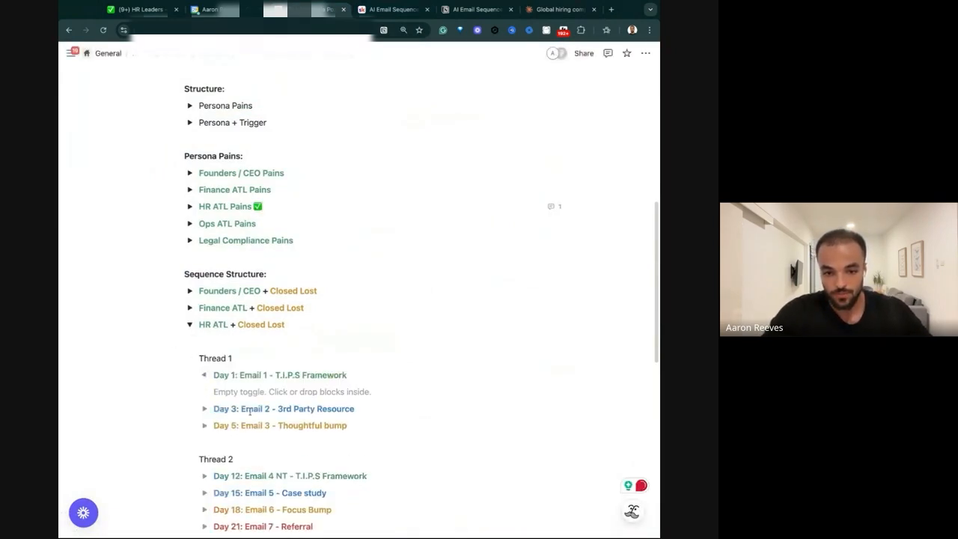
left_click(251, 392)
key("ctrl+v")
scroll(287, 391, "down", 1)
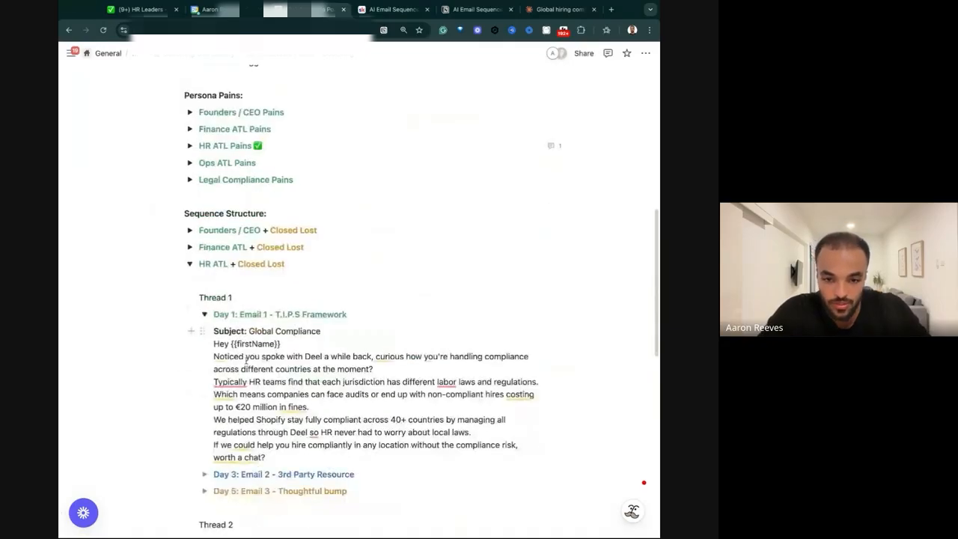
Split the pasted Email 1 into separate paragraphs from the greeting through the closing question, and add an empty line at its end.
key("BackSpace")
key("Return")
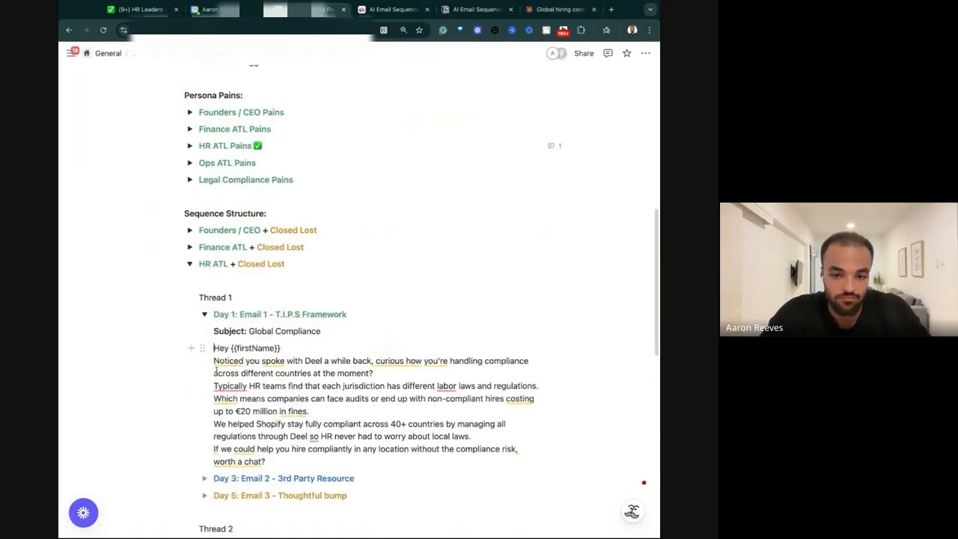
left_click(214, 363)
key("BackSpace")
key("Return")
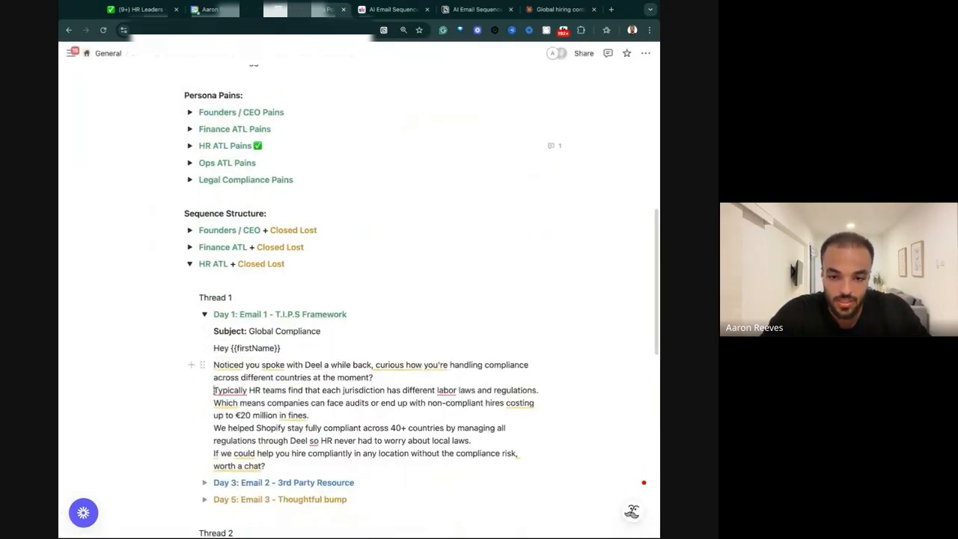
left_click(214, 389)
key("BackSpace")
key("Return")
left_click(215, 413)
key("BackSpace")
key("Return")
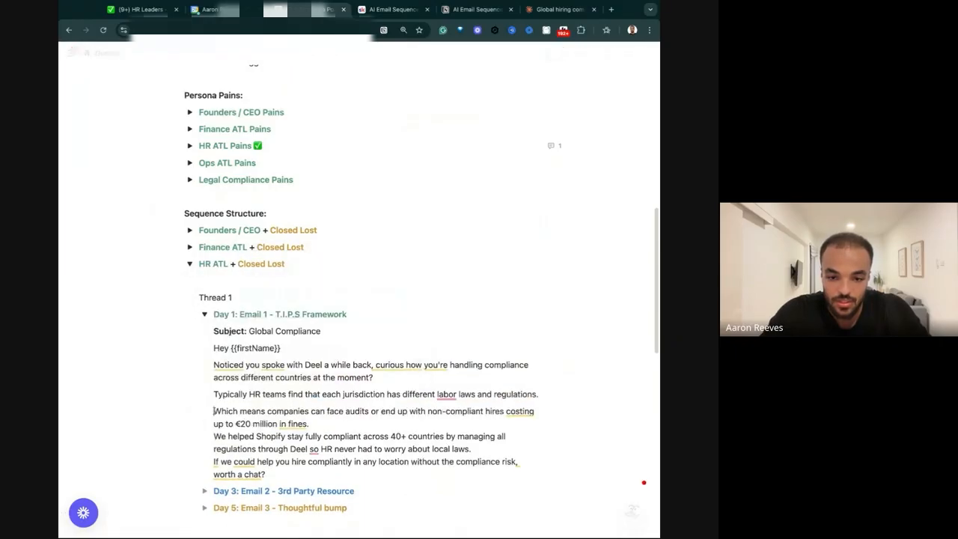
left_click(214, 438)
key("BackSpace")
key("Return")
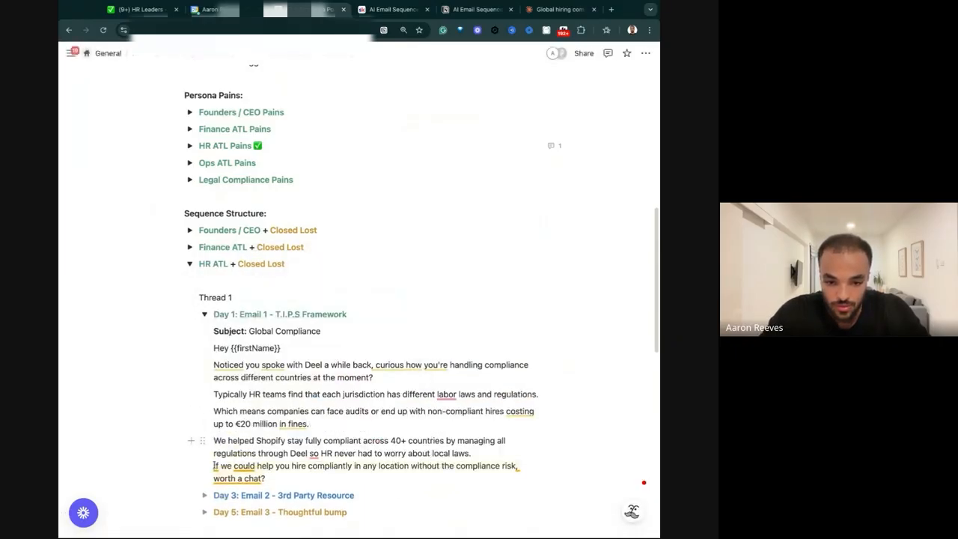
left_click(214, 465)
key("BackSpace")
key("Return")
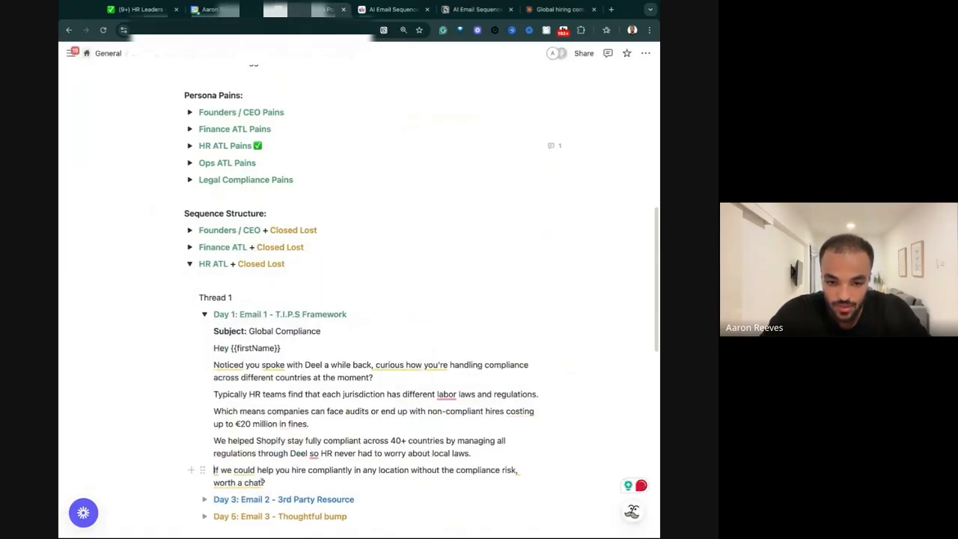
key("Return")
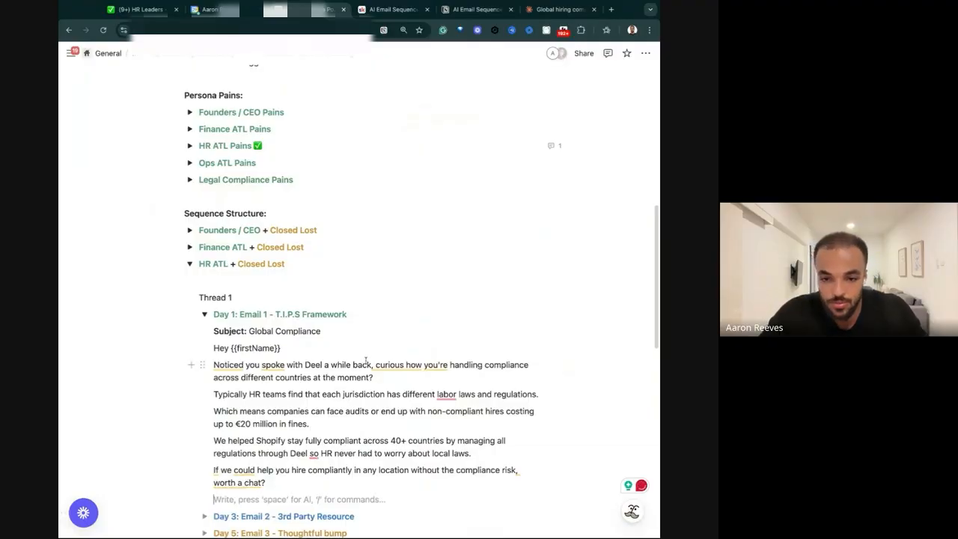
Make "Noticed you spoke with Deel a while back," bold with yellow text in Email 1.
mouse_move(375, 362)
left_click_drag(373, 365, 159, 365)
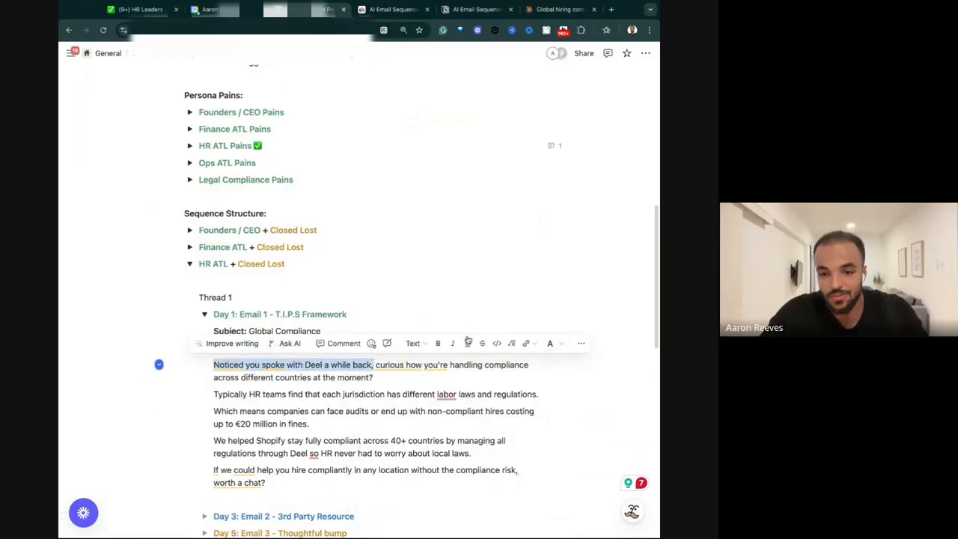
left_click(438, 342)
left_click(550, 343)
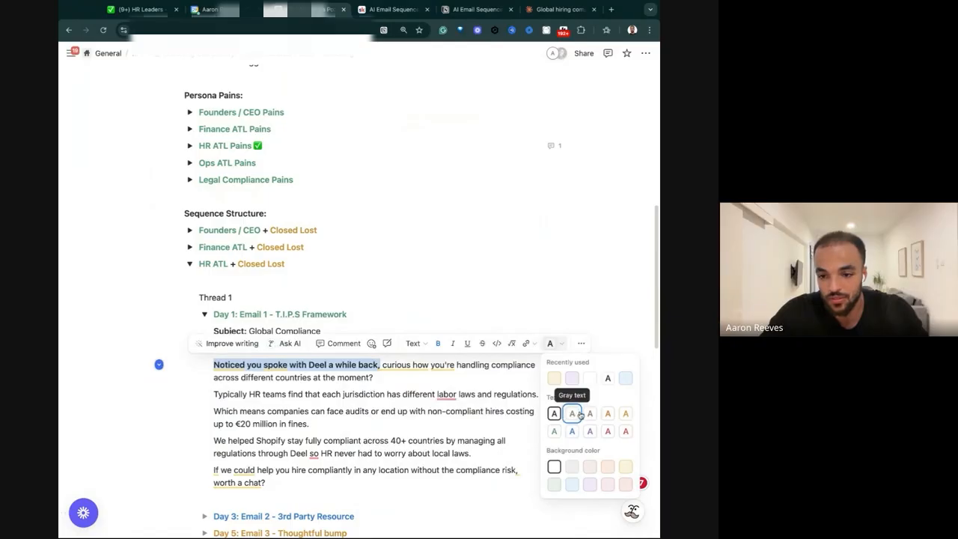
left_click(625, 413)
left_click(467, 392)
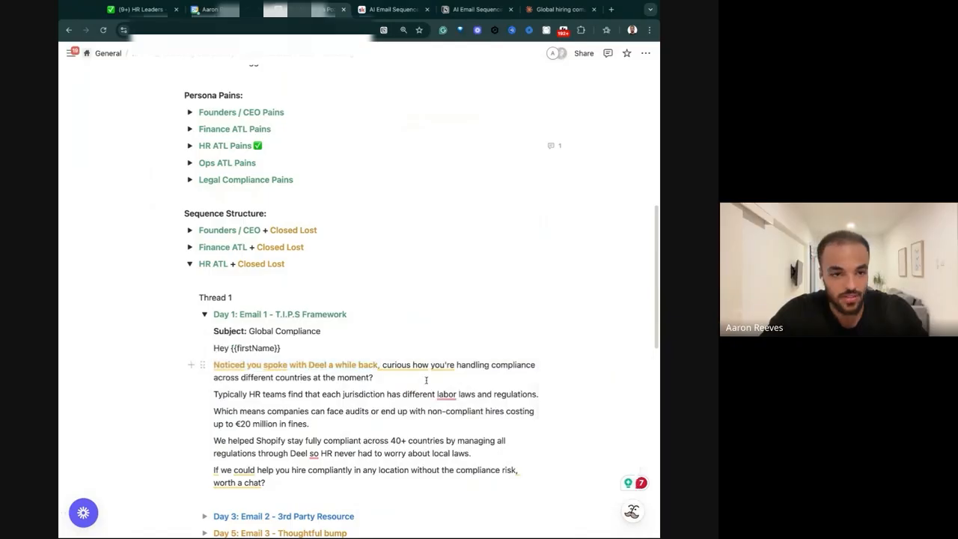
Make "curious how you're handling compliance across different countries at the moment?" bold with purple text in Email 1.
left_click(381, 364)
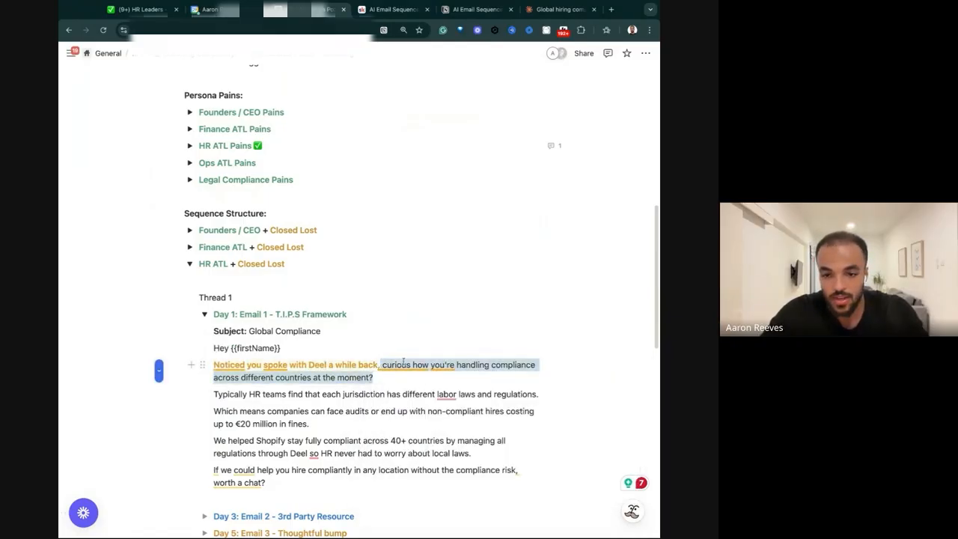
mouse_move(452, 365)
left_click(524, 493)
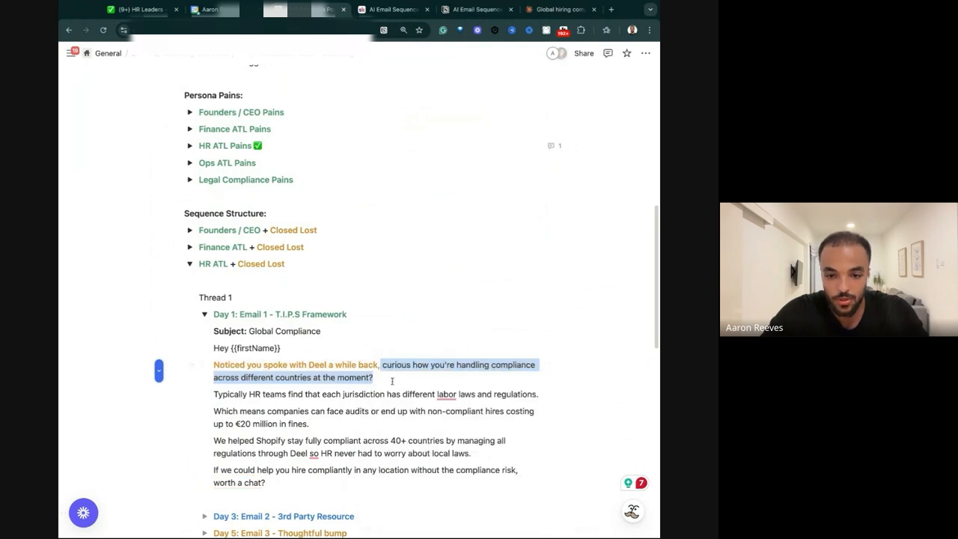
left_click(437, 344)
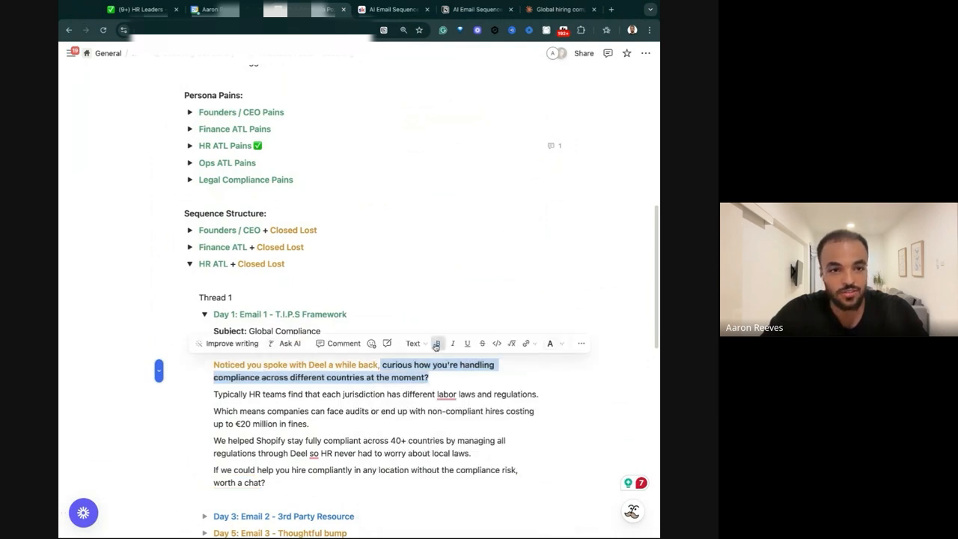
left_click(550, 342)
left_click(589, 430)
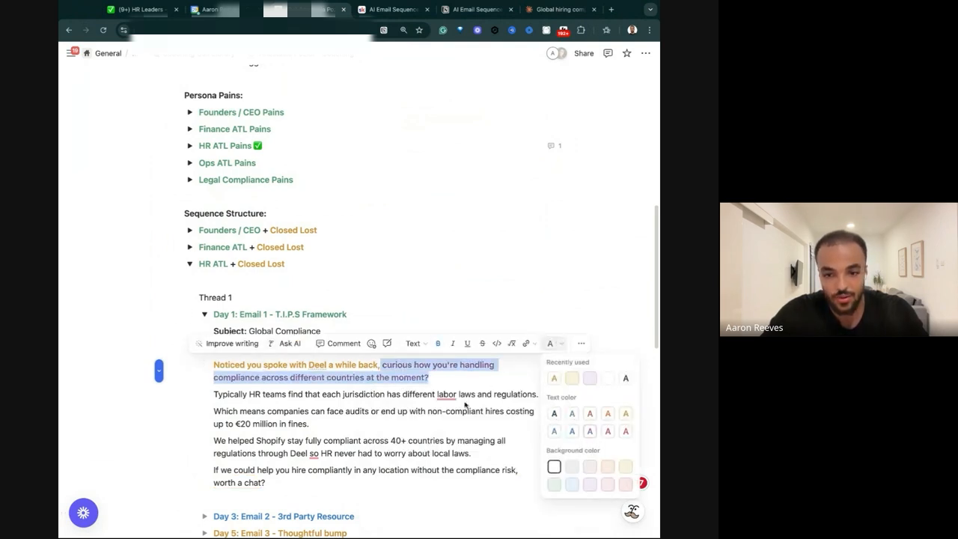
left_click(465, 404)
Make the sentence "Typically HR teams find that each jurisdiction has different labor laws and regulations." bold with red text.
left_click_drag(215, 393, 538, 394)
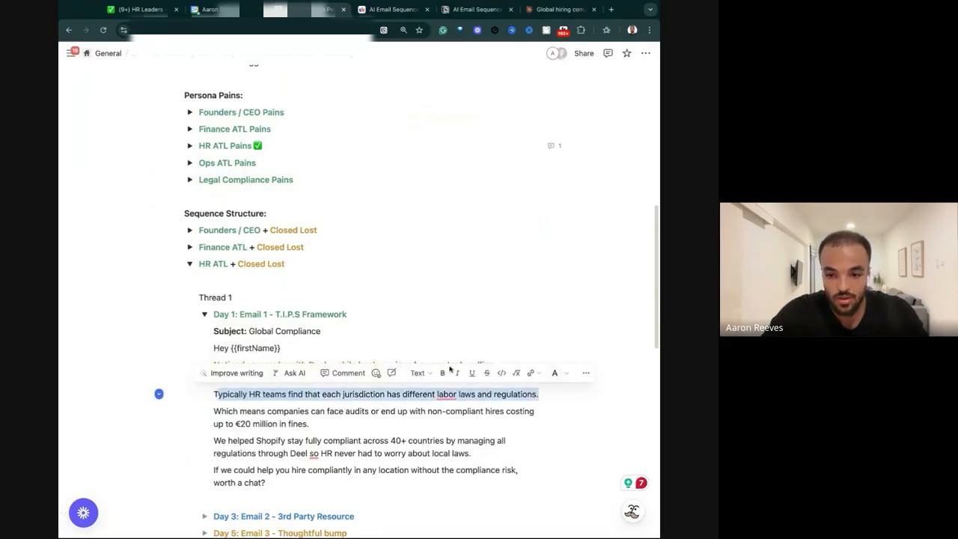
left_click(443, 372)
left_click(554, 373)
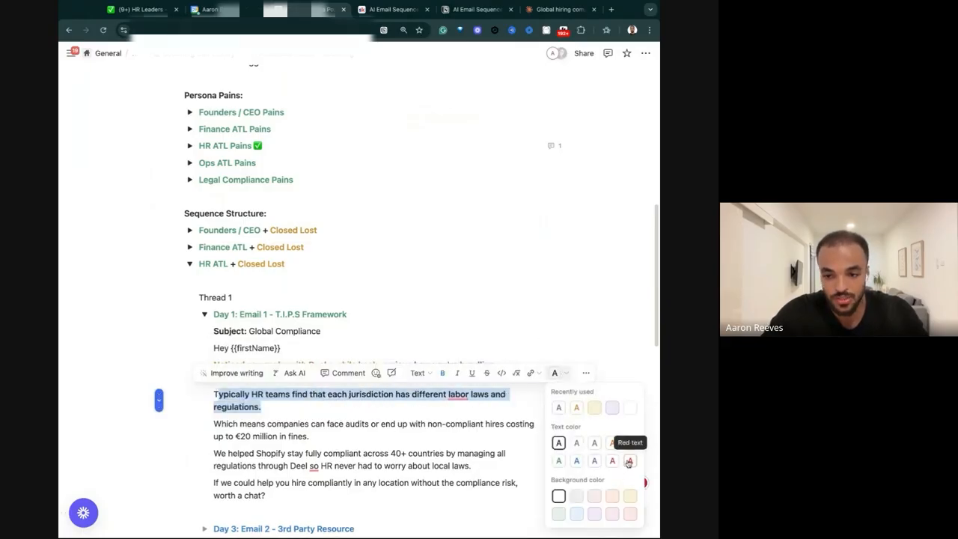
left_click(628, 461)
scroll(238, 317, "down", 3)
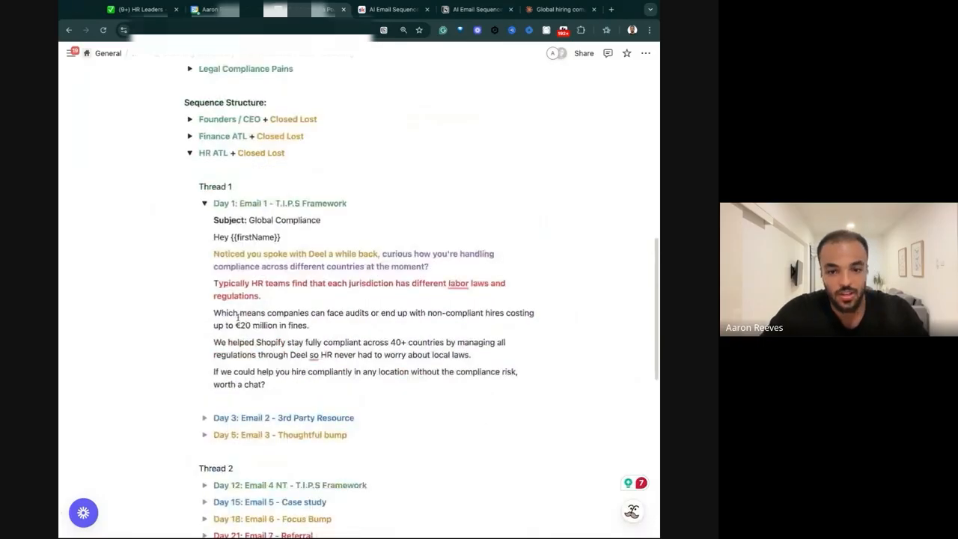
left_click_drag(218, 284, 213, 285)
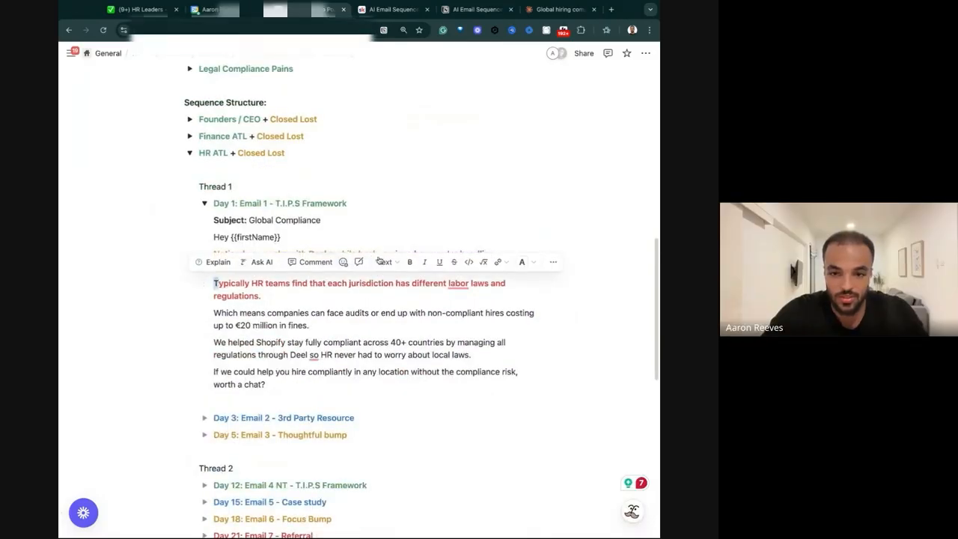
left_click(552, 266)
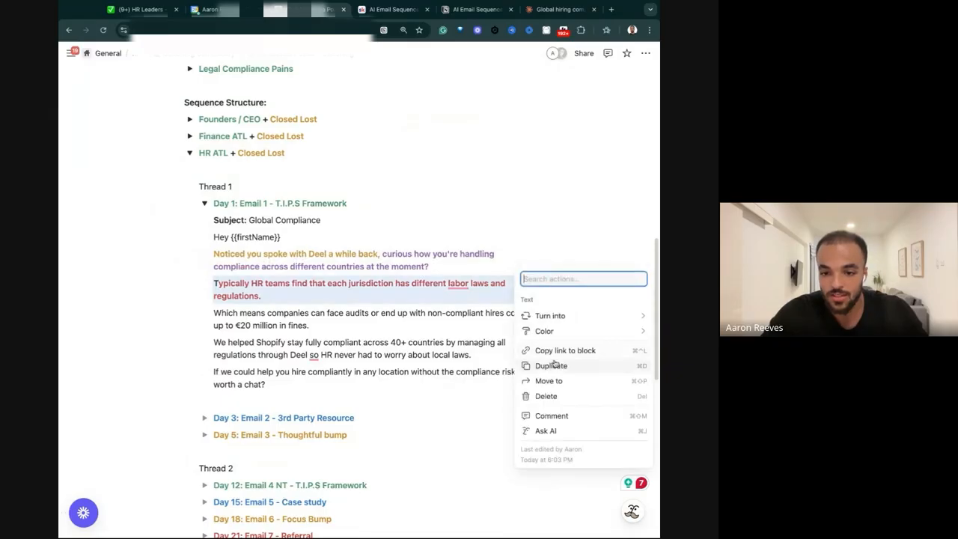
mouse_move(551, 315)
left_click(426, 304)
key("ctrl+z")
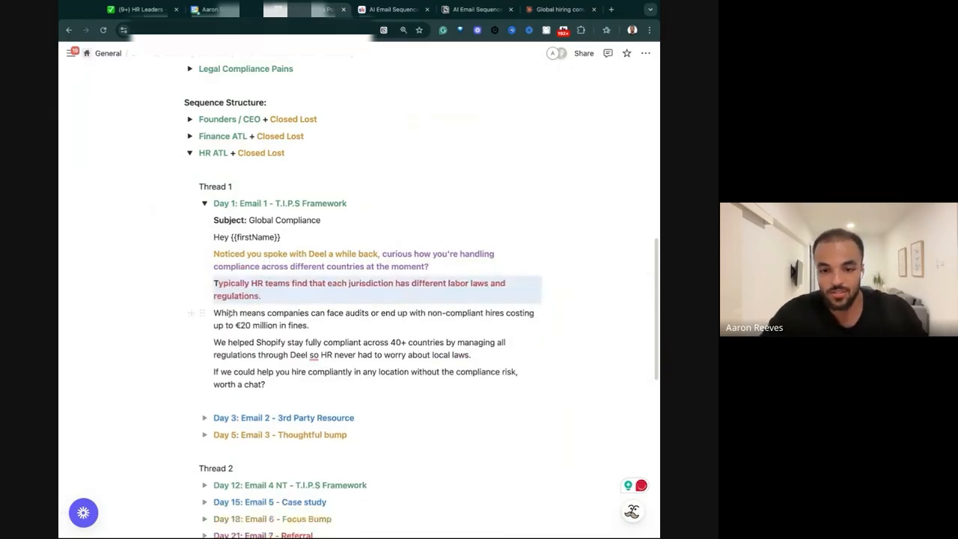
Apply red text to the first letter T of "Typically" so it matches the rest of its sentence.
left_click(217, 282)
left_click_drag(217, 283, 213, 283)
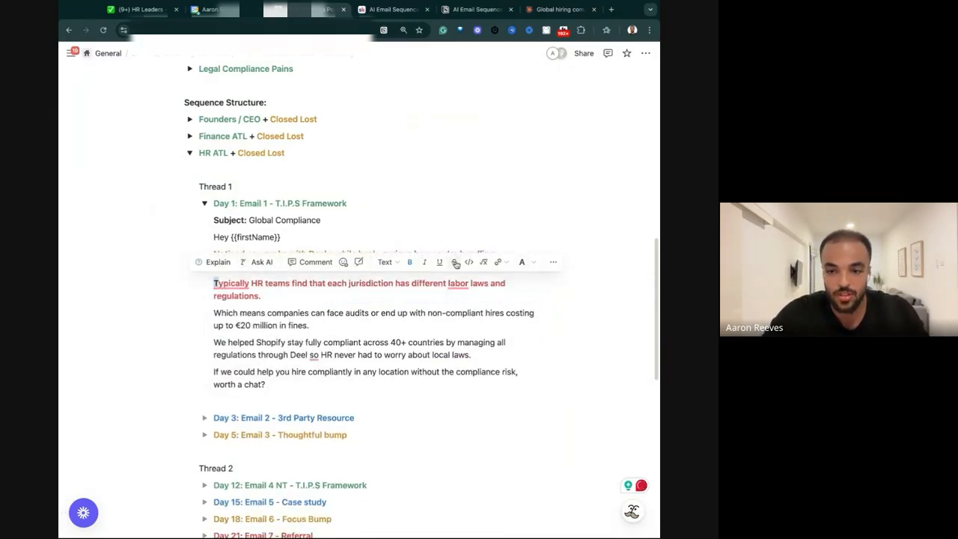
left_click(521, 262)
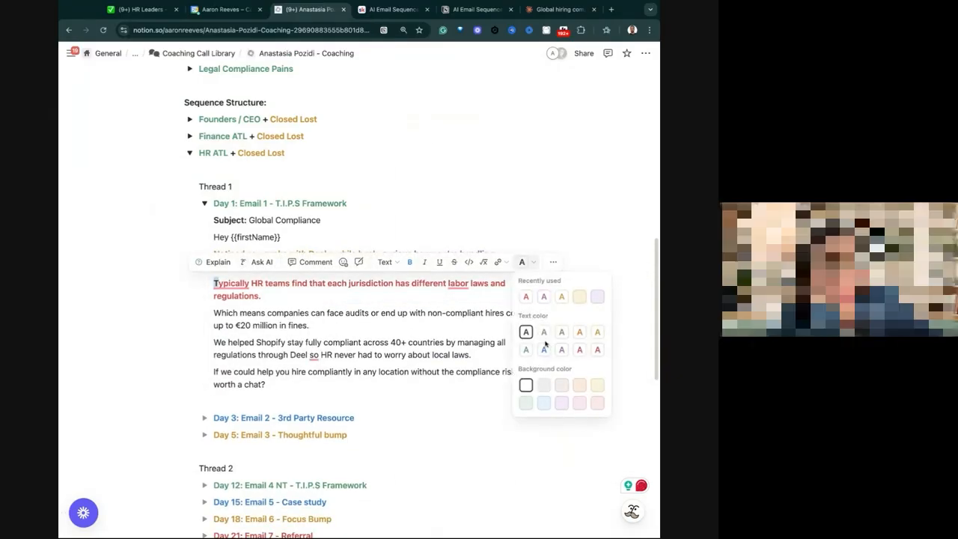
left_click(597, 350)
left_click(219, 320)
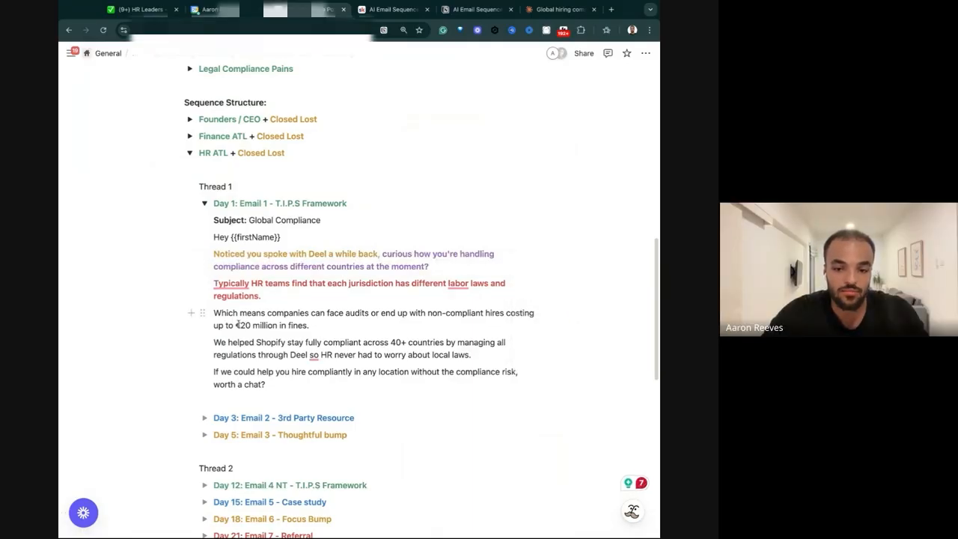
Reword the end of the "Which means companies can face audits" sentence to read "costing up to $20,000 per hire.".
left_click_drag(236, 324, 345, 326)
type("$")
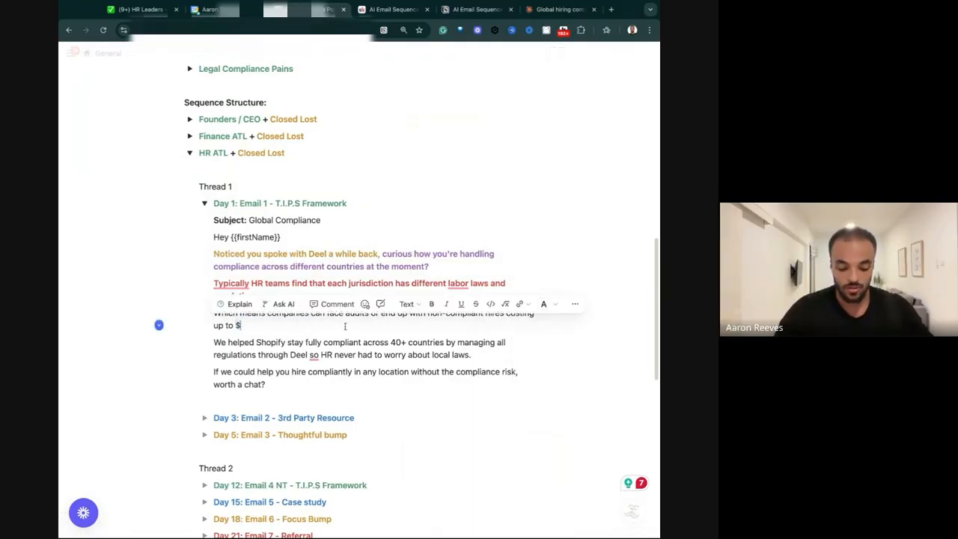
type("20,000 per hire.")
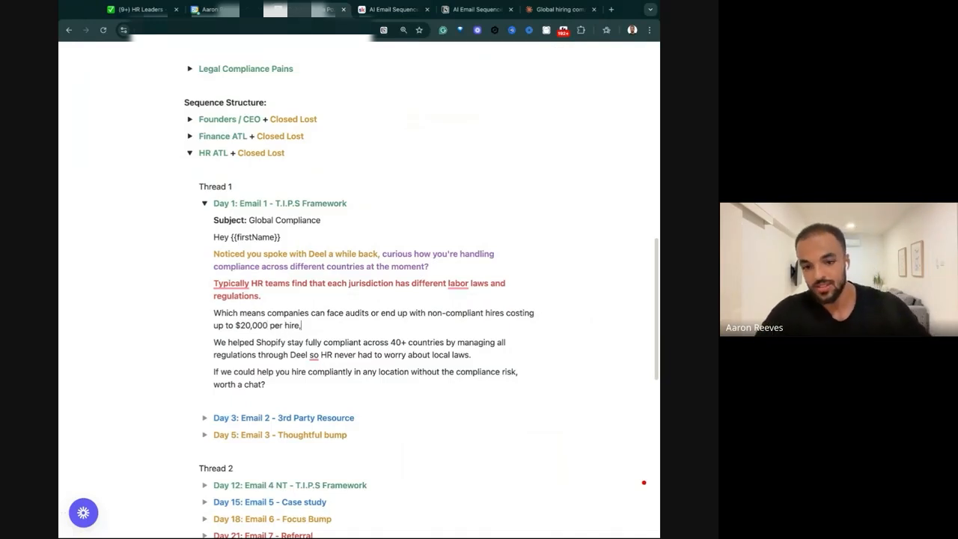
Make the whole sentence starting "Which means companies can face audits" bold with red text.
triple_click(349, 331)
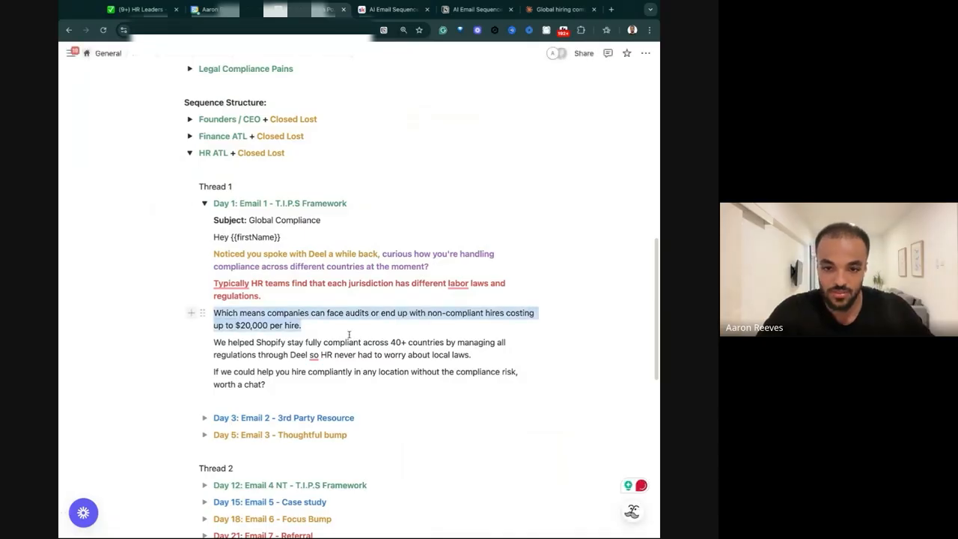
left_click(438, 291)
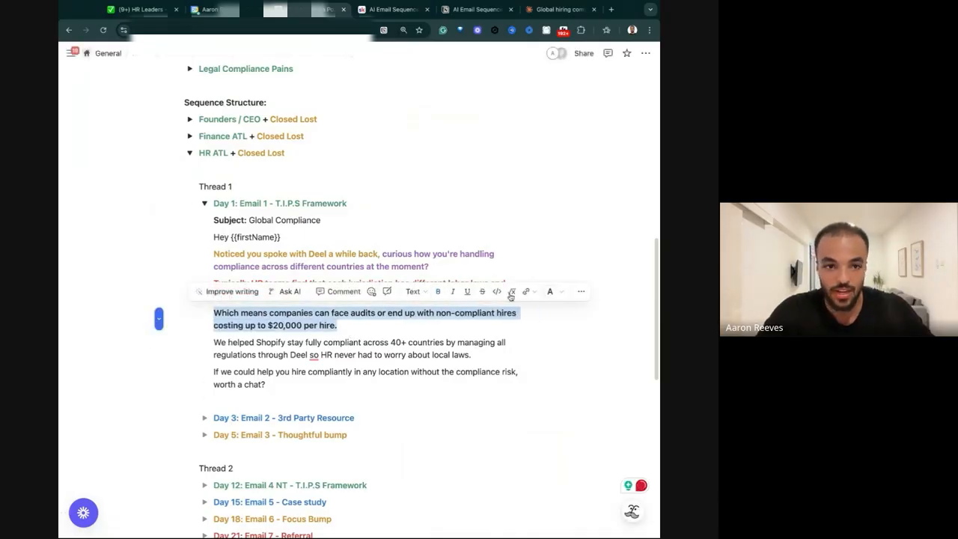
left_click(549, 291)
left_click(554, 326)
left_click(516, 341)
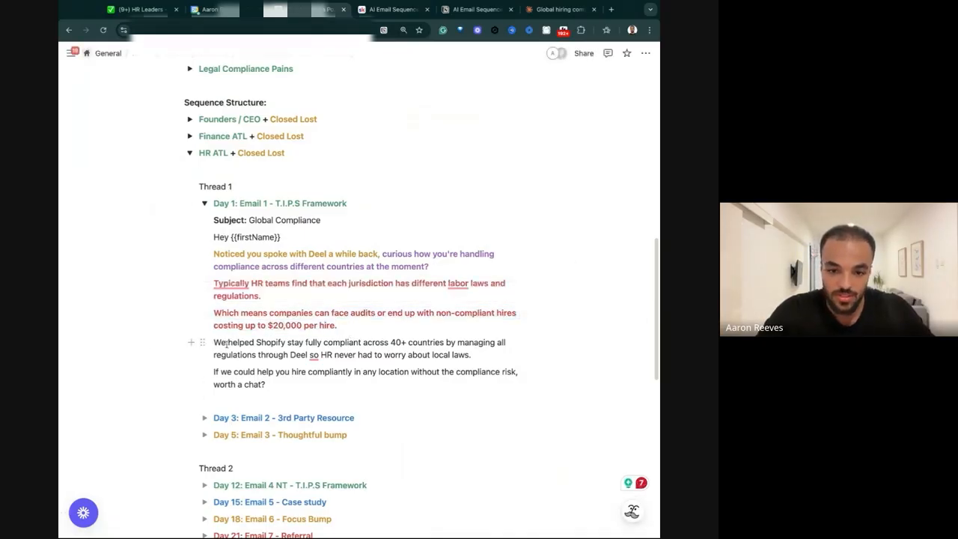
Make "We helped Shopify stay fully compliant across 40+ countries" bold with blue text.
left_click_drag(228, 342, 327, 343)
left_click(258, 342)
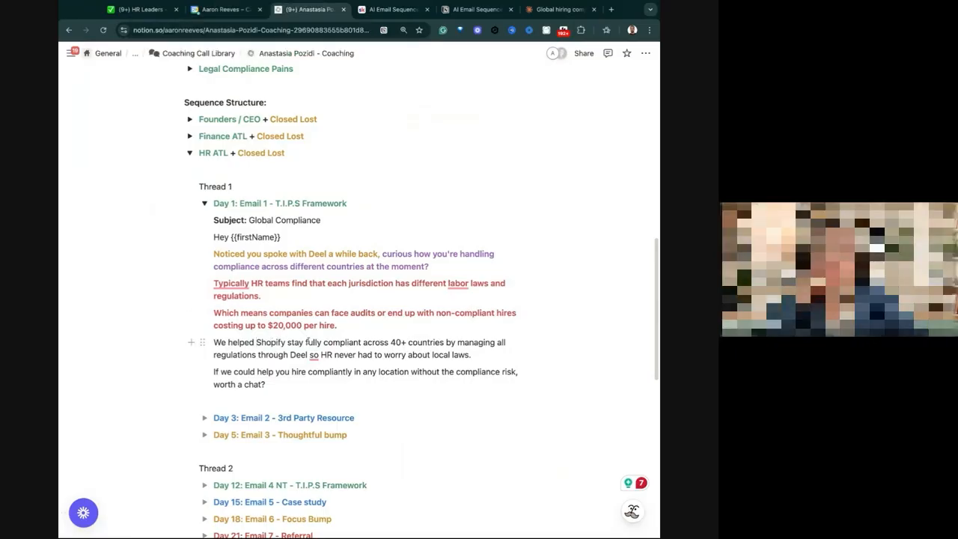
left_click_drag(341, 343, 446, 341)
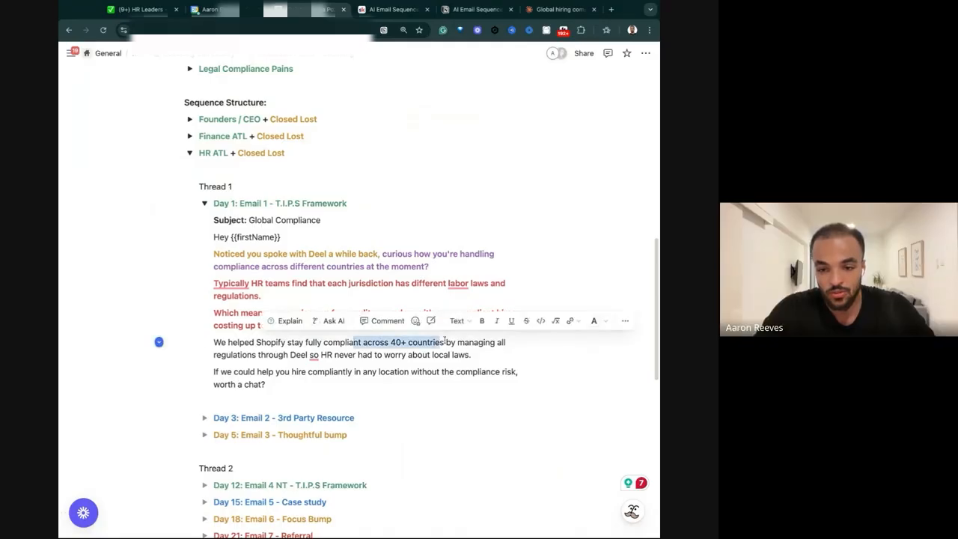
left_click(438, 320)
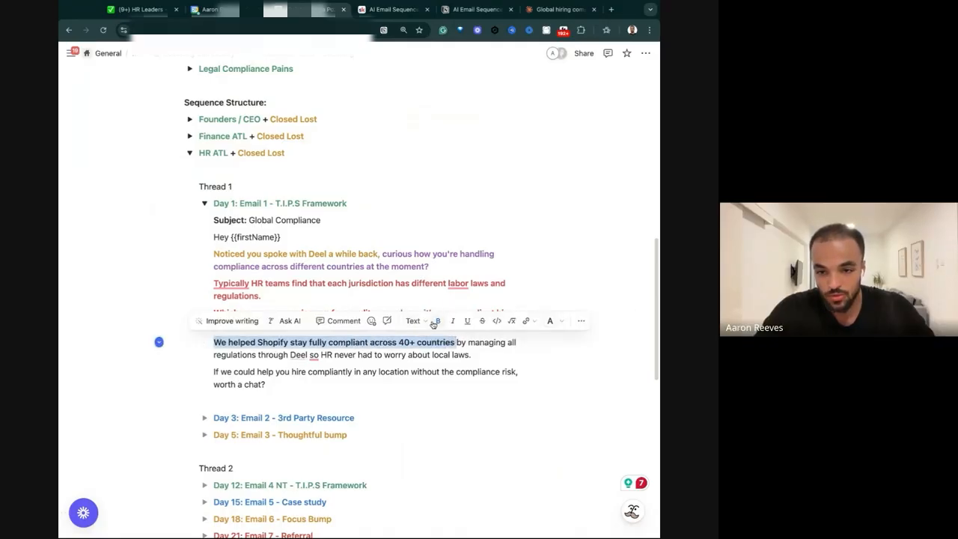
left_click(561, 322)
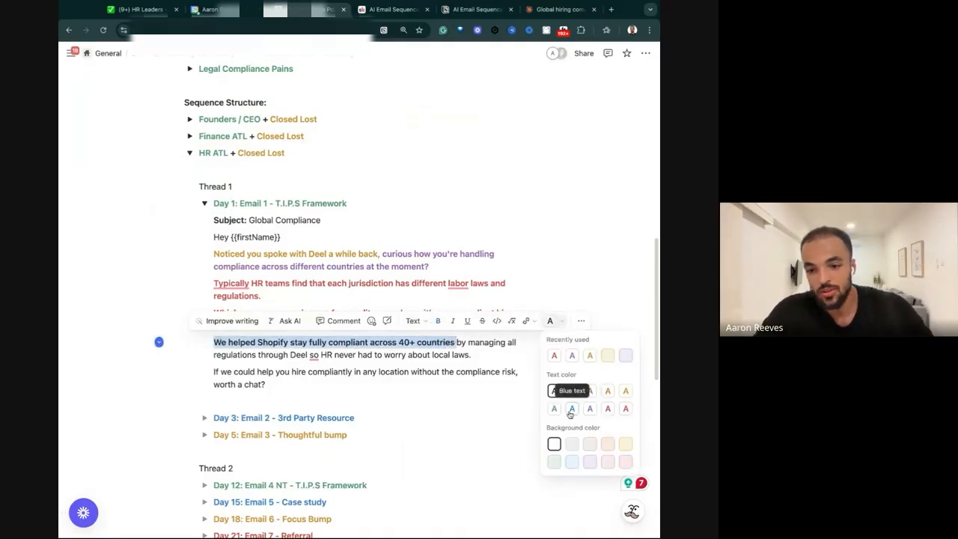
left_click(374, 369)
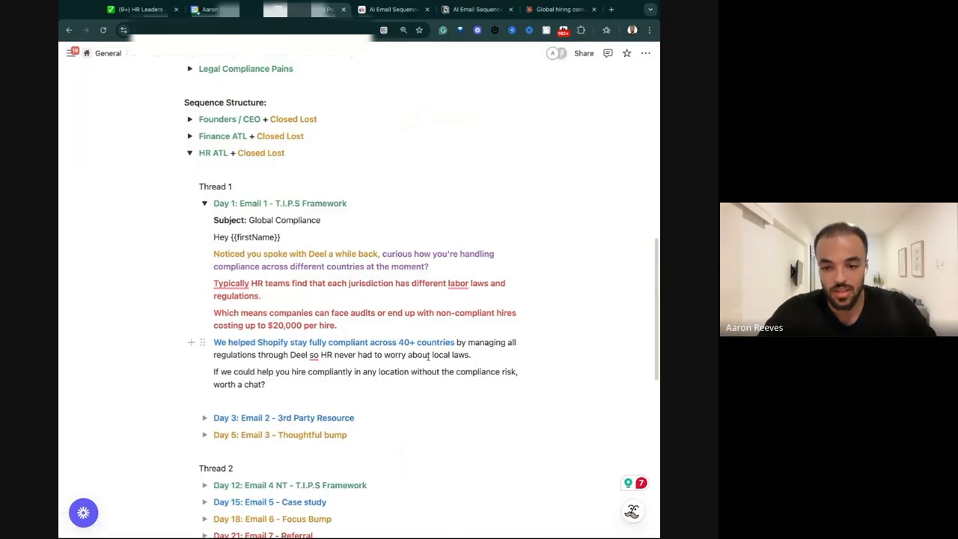
Insert punctuation between "Deel" and "so HR never had to worry about local laws" in the Shopify sentence.
left_click_drag(457, 342, 472, 355)
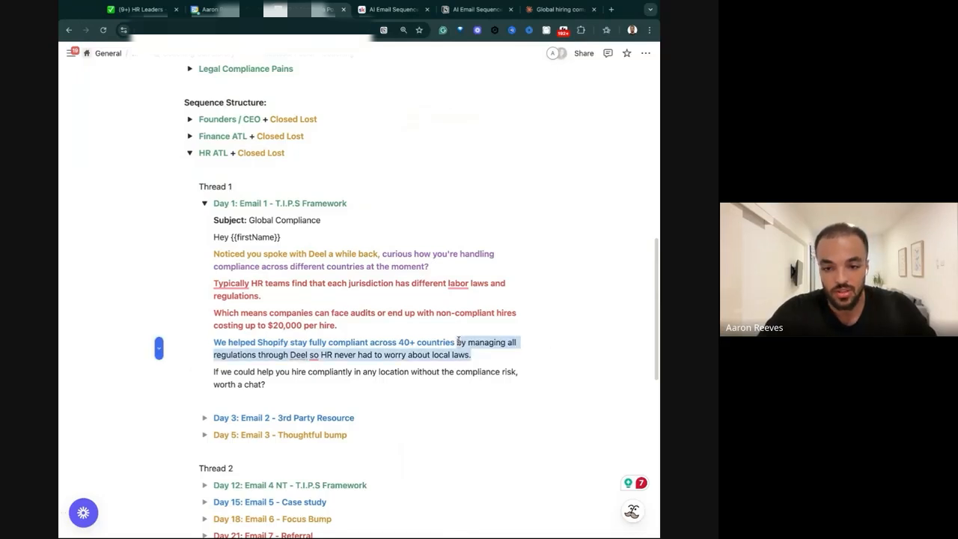
left_click(402, 355)
mouse_move(313, 354)
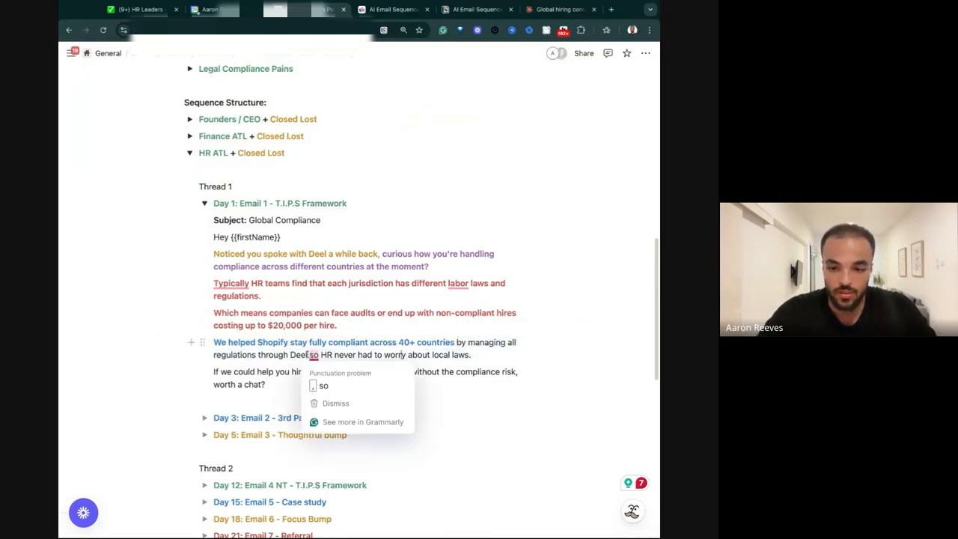
left_click(322, 385)
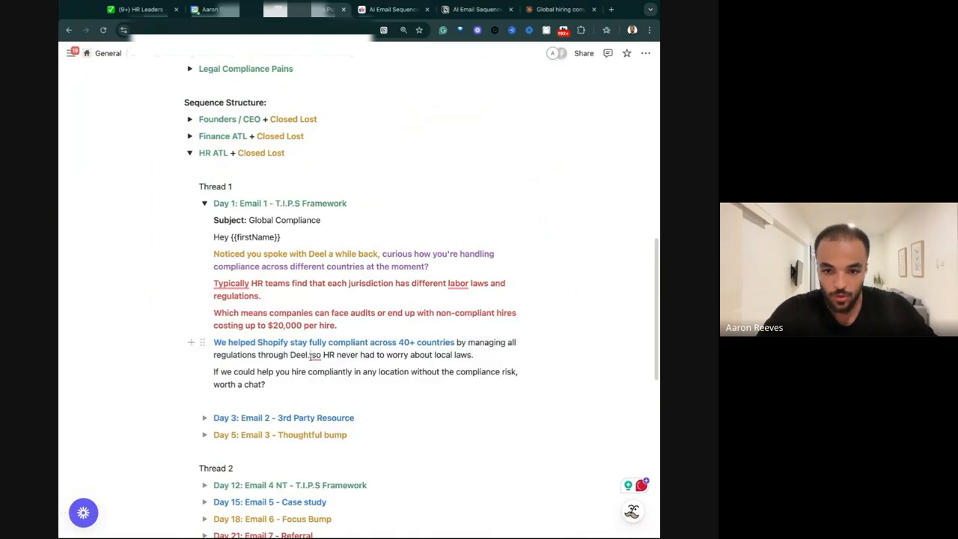
left_click_drag(311, 355, 478, 355)
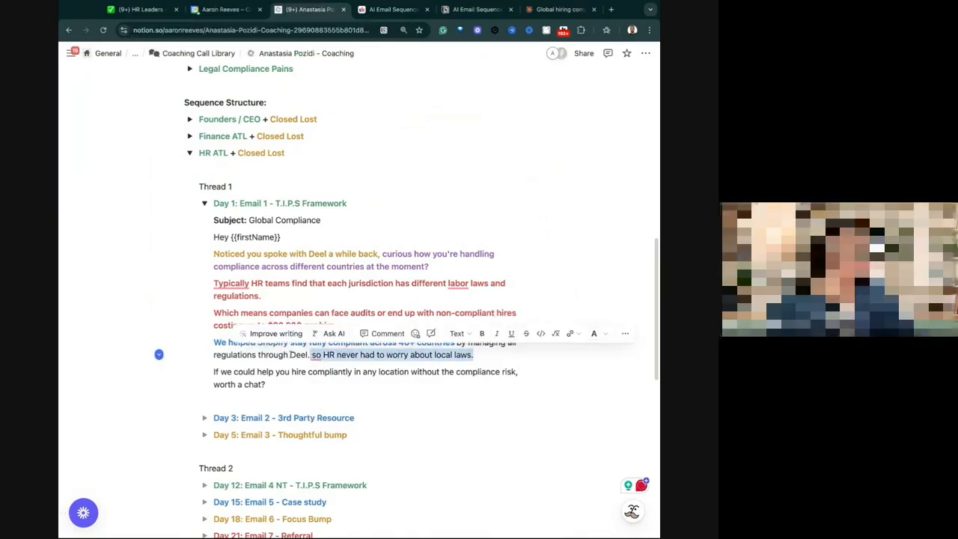
Replace "Deel" and the rest of the Shopify sentence so it ends "through our EOR platform.".
double_click(293, 354)
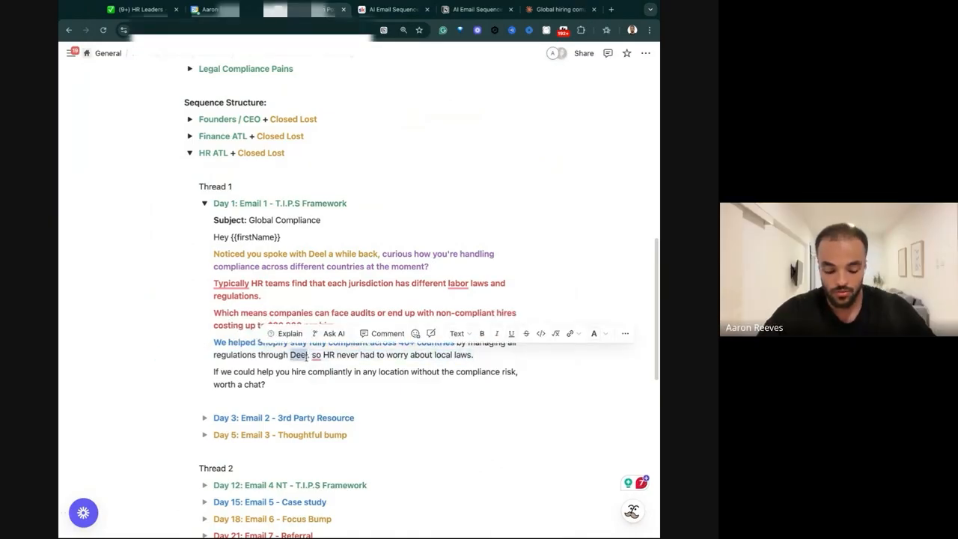
type("our,")
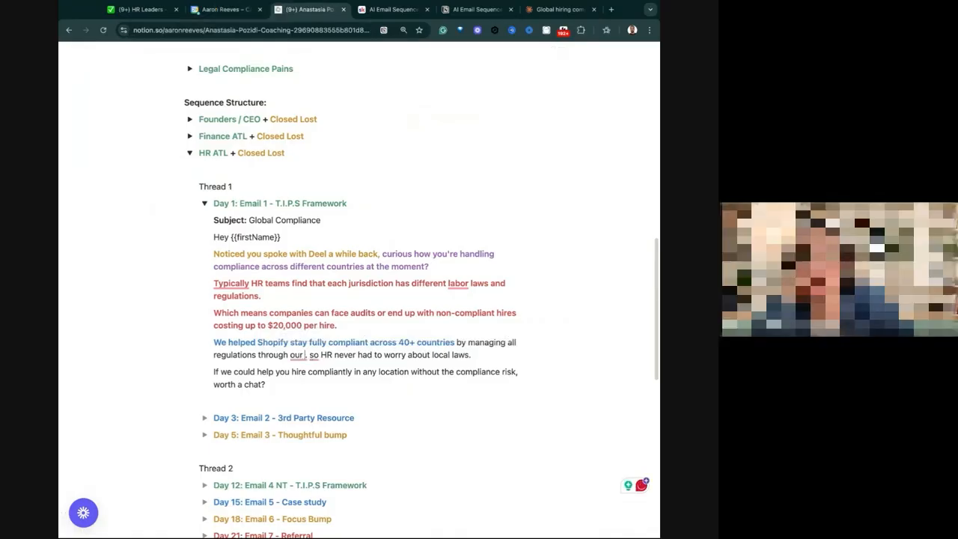
type("EOR")
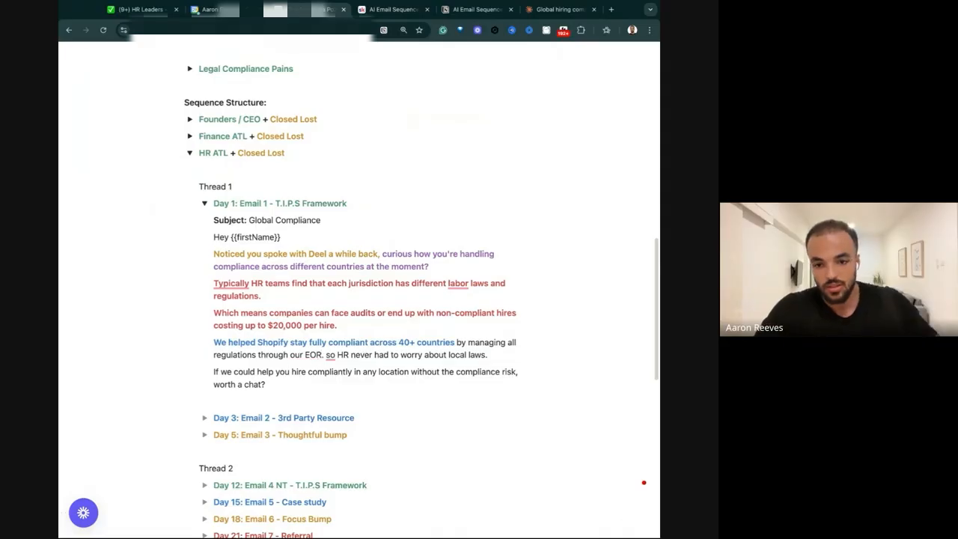
left_click_drag(324, 355, 527, 350)
key("BackSpace")
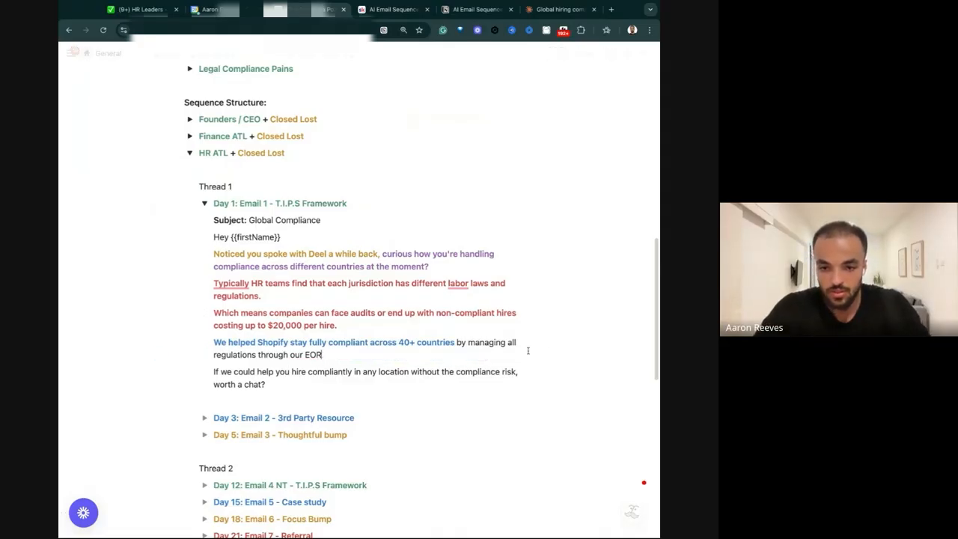
type("platform.")
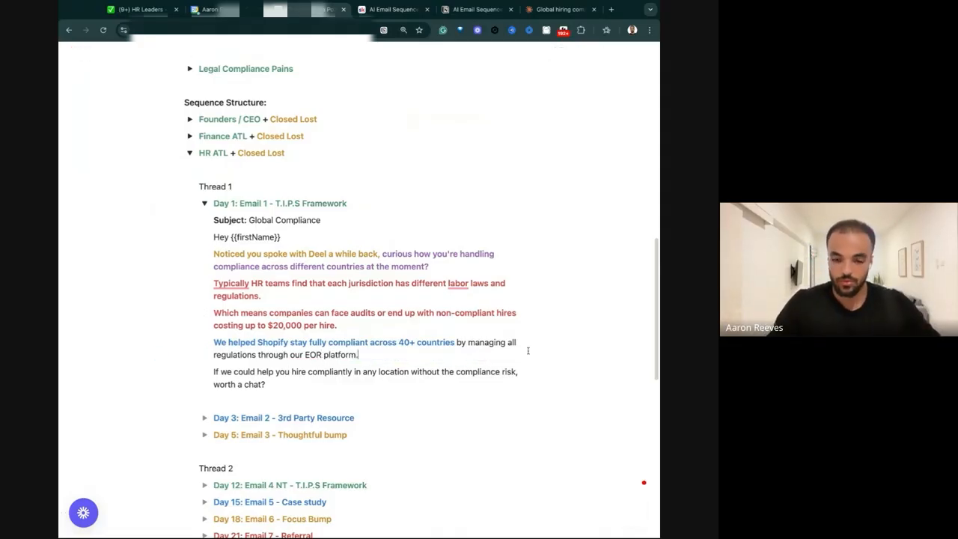
Make "by managing all regulations through our EOR platform." in the Shopify sentence bold with pink text.
left_click_drag(301, 392, 169, 359)
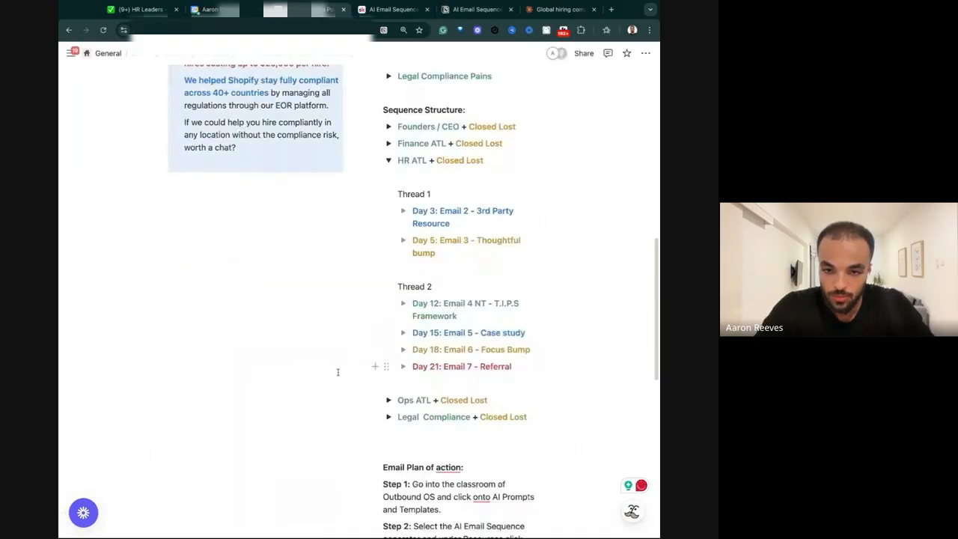
key("ctrl+z")
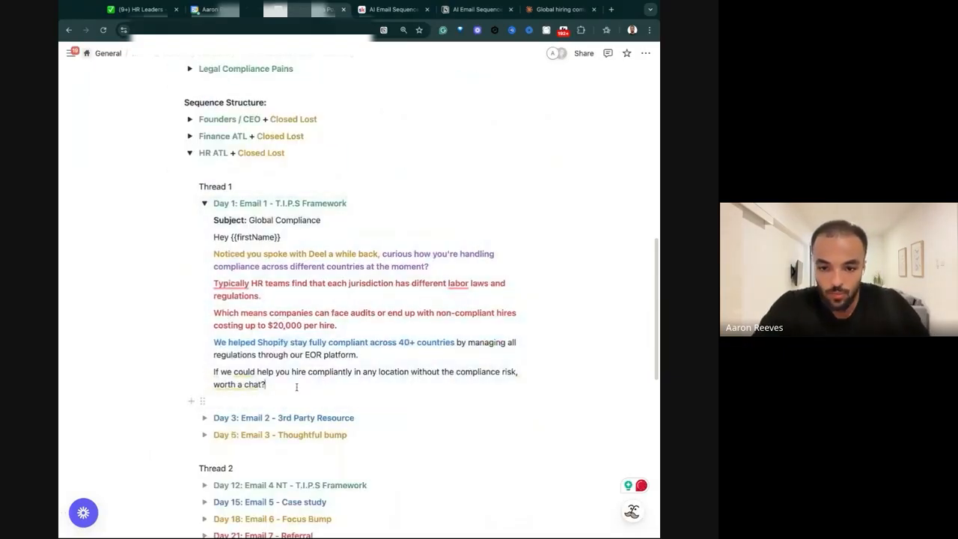
left_click_drag(456, 342, 365, 355)
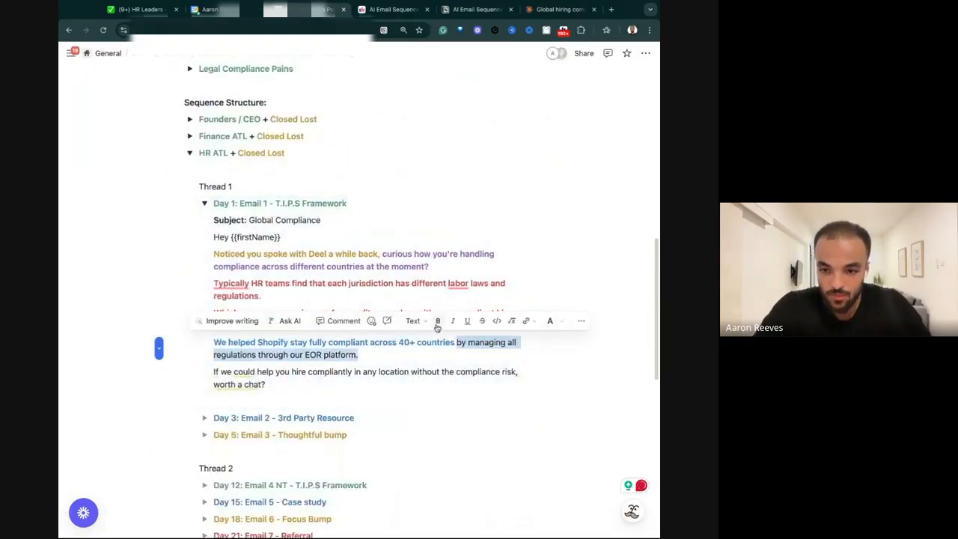
left_click(551, 320)
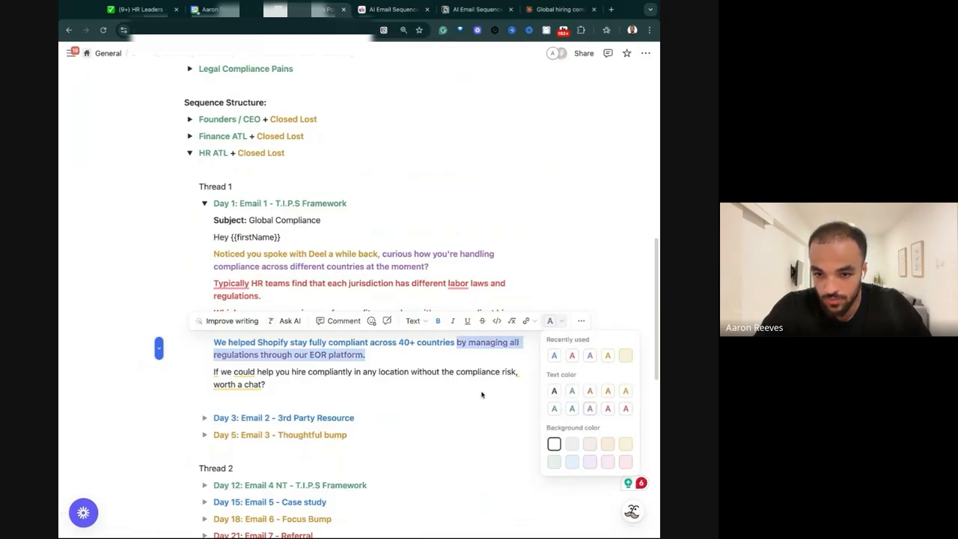
left_click(611, 410)
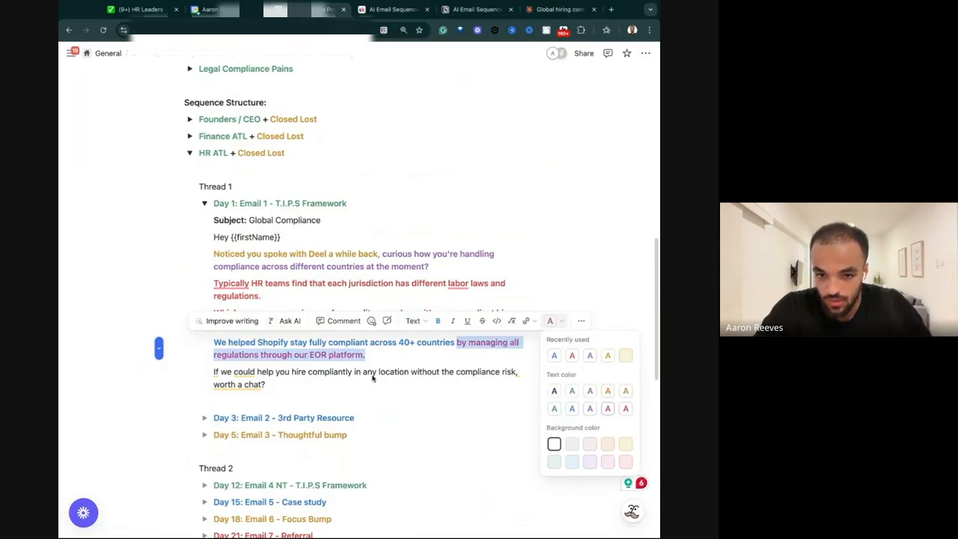
Make the closing line starting "If we could help you hire compliantly" bold with green text.
triple_click(329, 373)
left_click(438, 349)
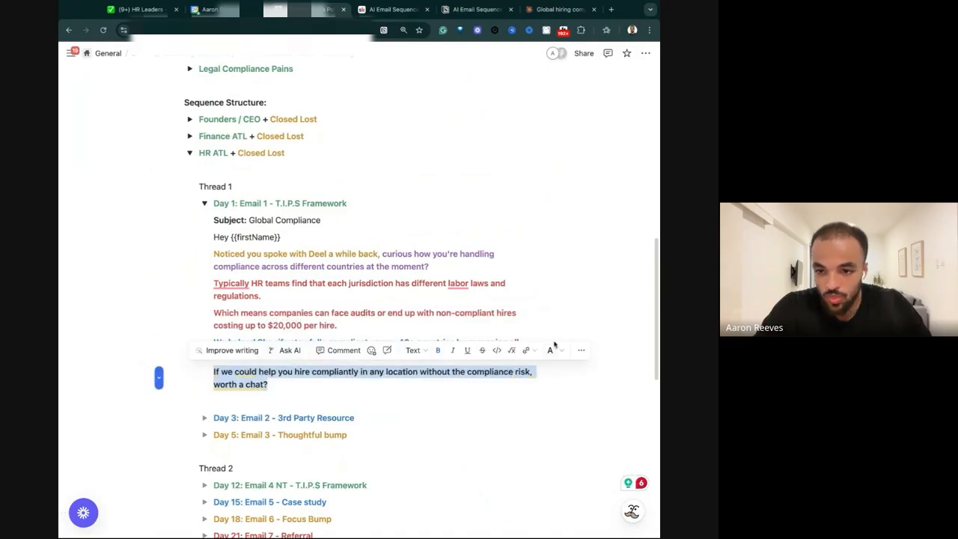
left_click(550, 350)
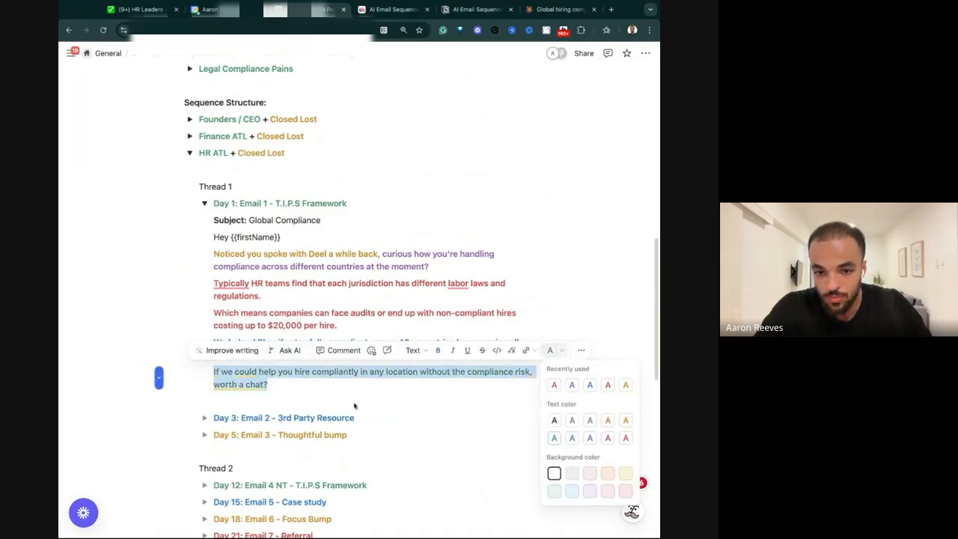
Add the lines "Worth a chat?" and "OR" between the Shopify sentence and the closing question.
left_click(378, 356)
key("Return")
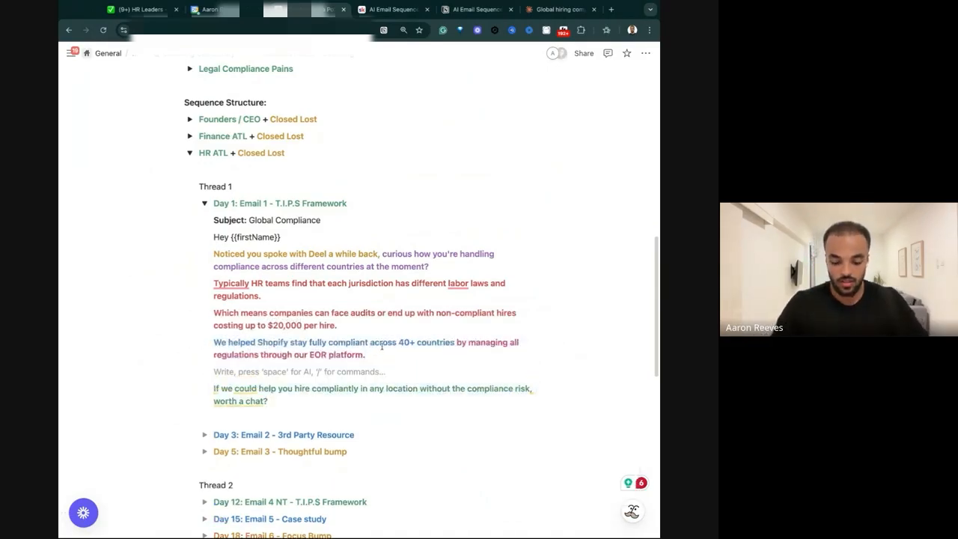
type("W")
key("BackSpace")
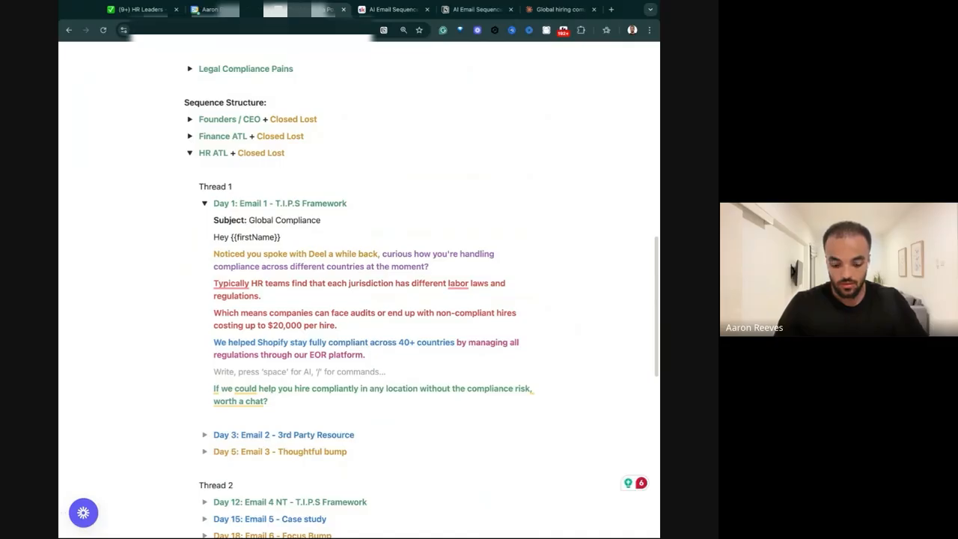
type("Wortha. chat")
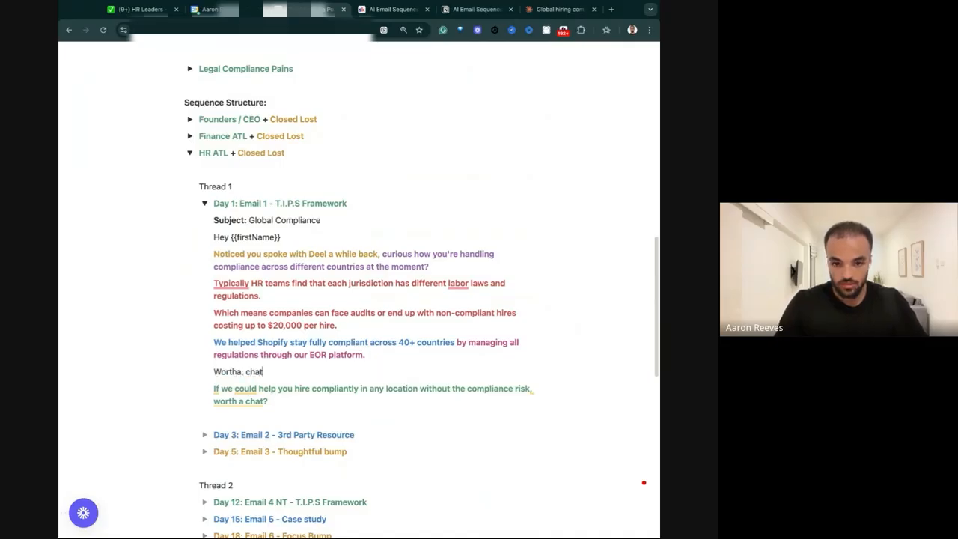
key("BackSpace")
key("BackSpace")
key("BackSpace")
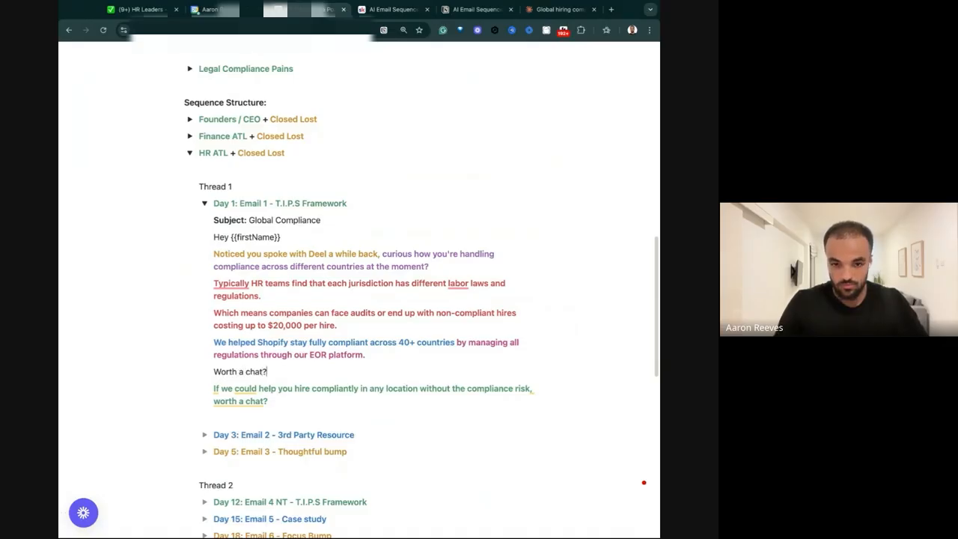
key("Return")
type("OR")
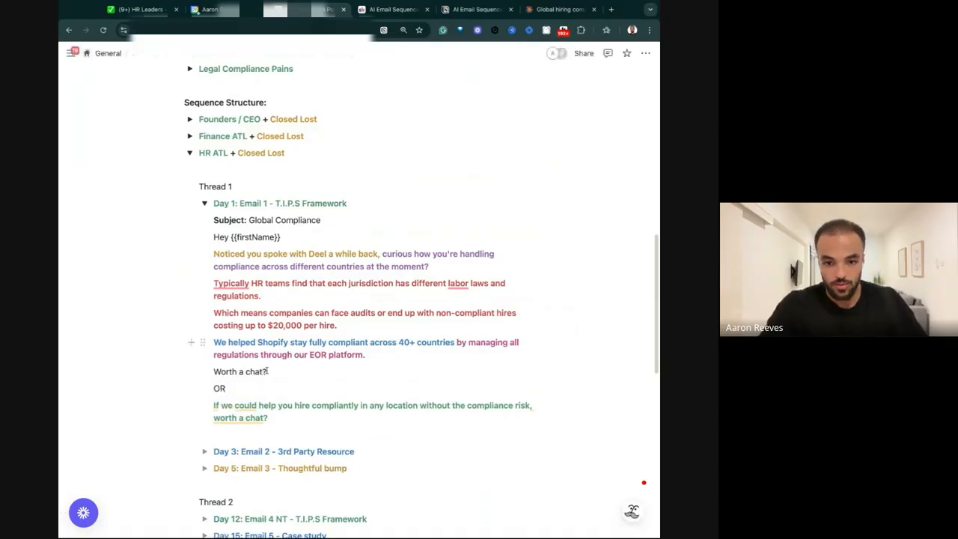
Label the two closing variants by prefixing "Worth a chat?" with "A:" and the longer question with "B:".
left_click(214, 371)
type("A:")
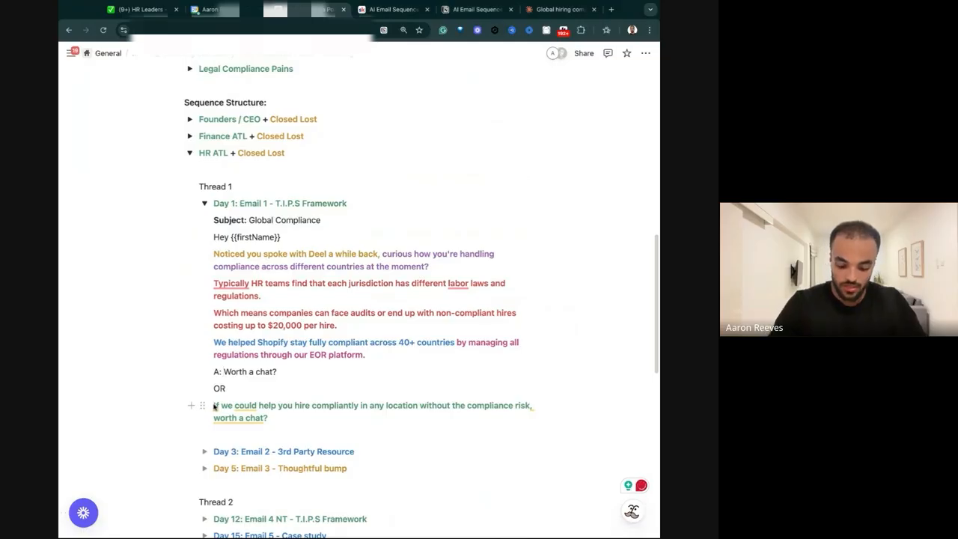
left_click(214, 405)
type("B:")
Make the line "A: Worth a chat?" bold with green text and collapse the Day 1 email toggle.
left_click_drag(223, 371, 302, 374)
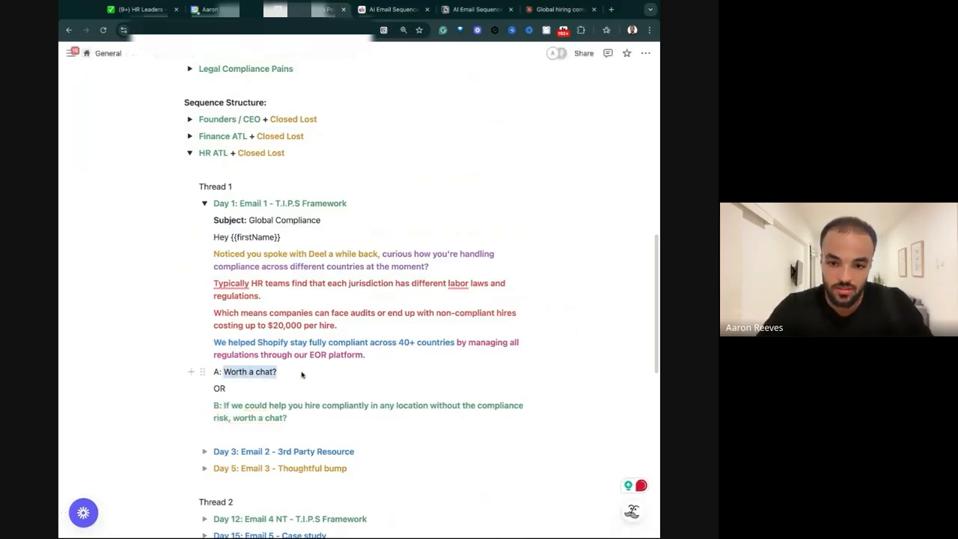
triple_click(301, 374)
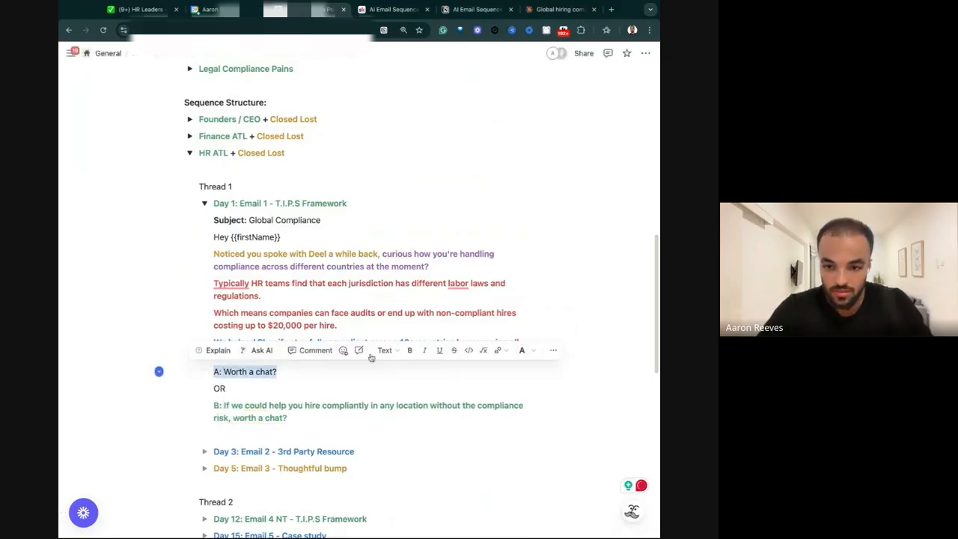
left_click(529, 352)
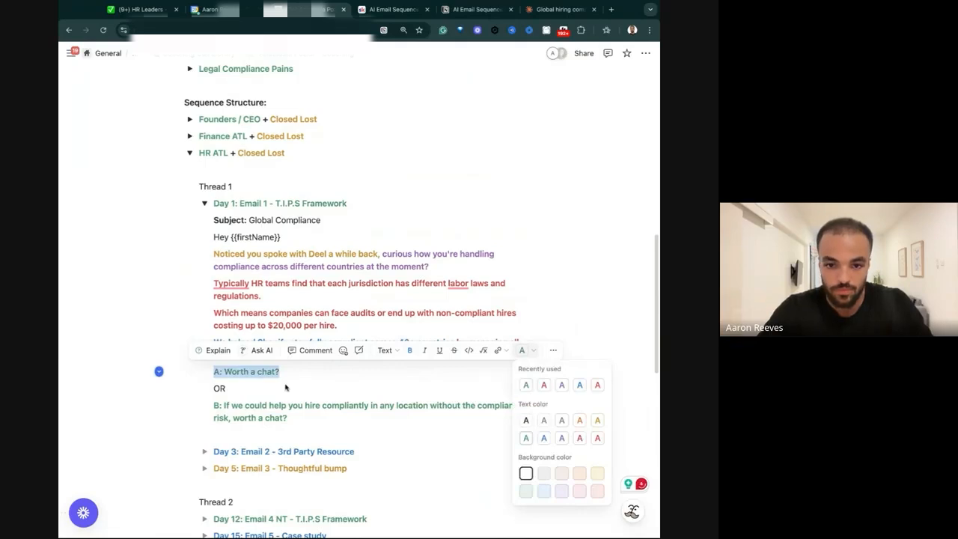
left_click(325, 406)
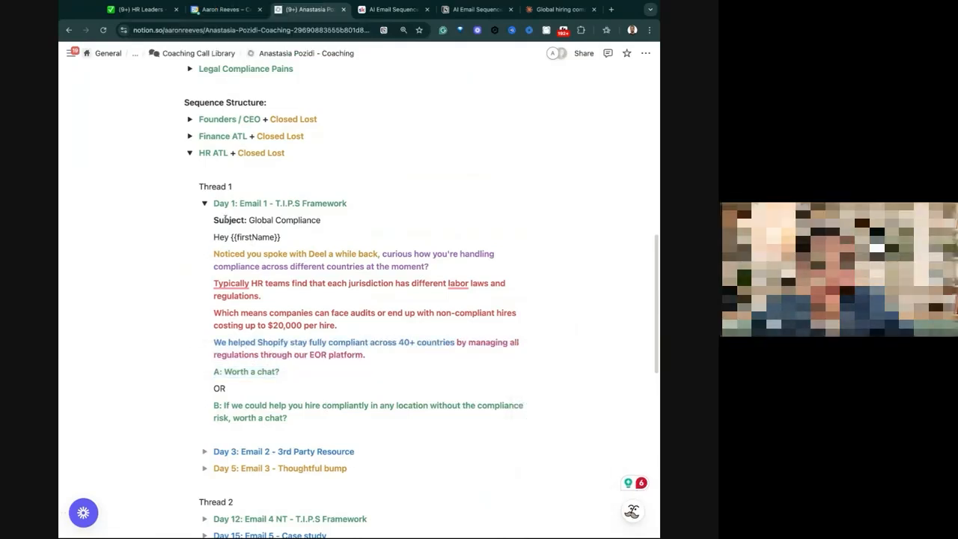
left_click(204, 203)
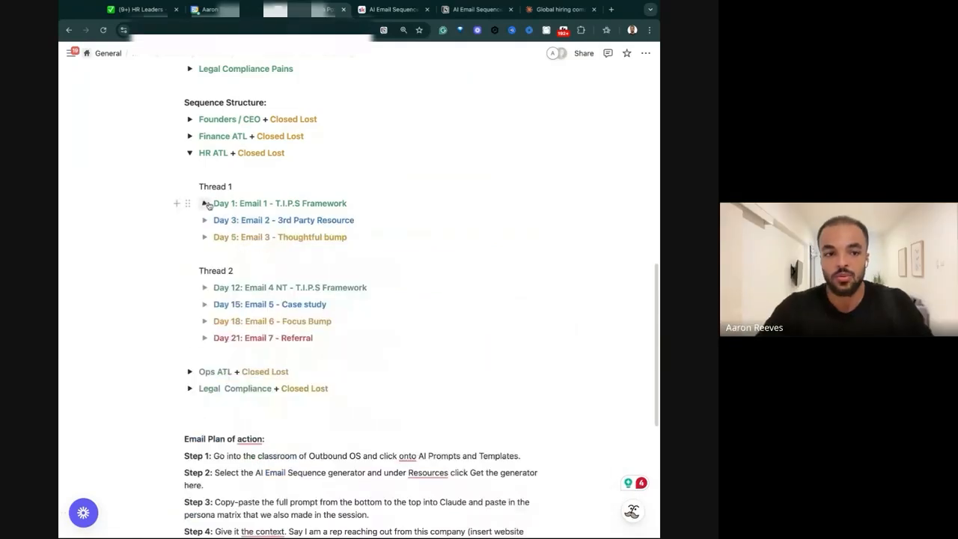
Switch to the Claude chat, review the opening lines of Email 2 - Day 3 and open its linked Global HR Compliance guide.
left_click(554, 9)
scroll(298, 213, "down", 5)
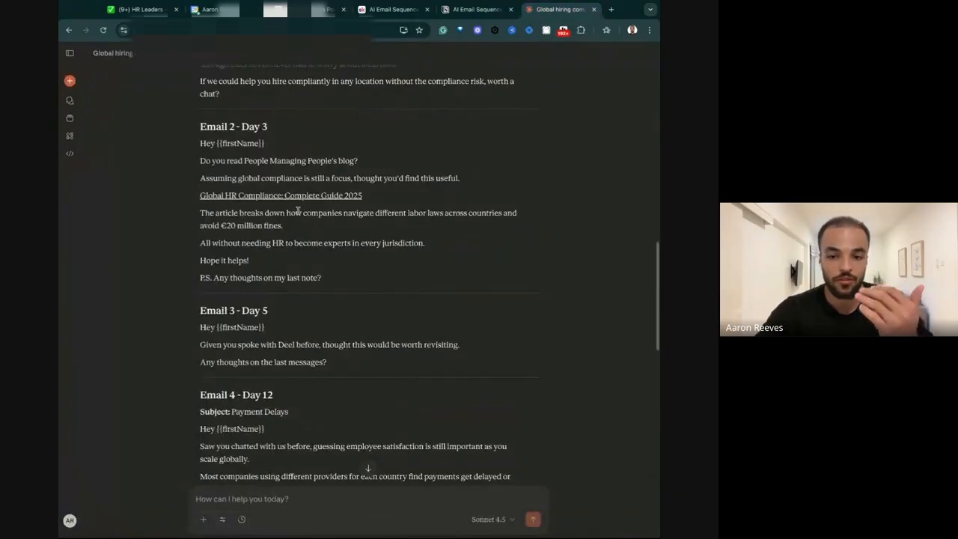
triple_click(197, 169)
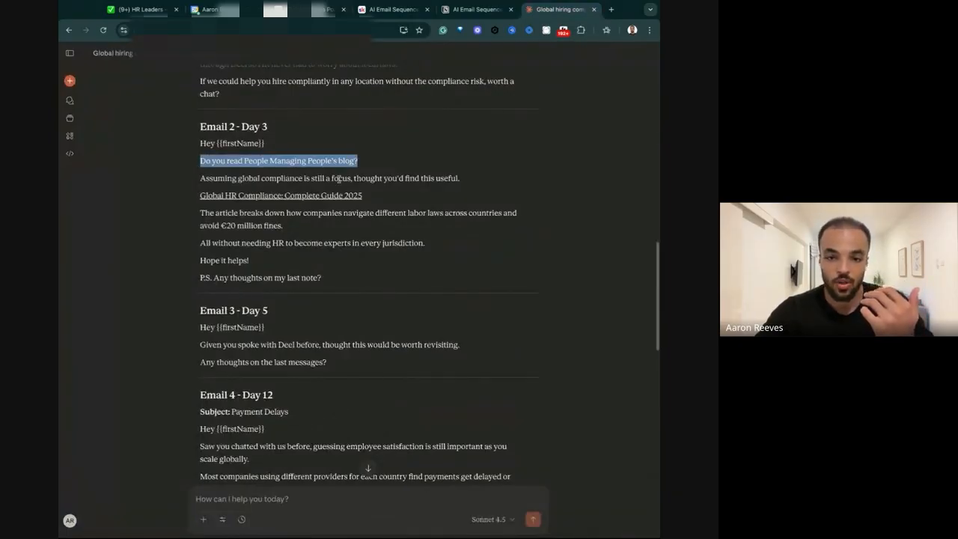
triple_click(196, 181)
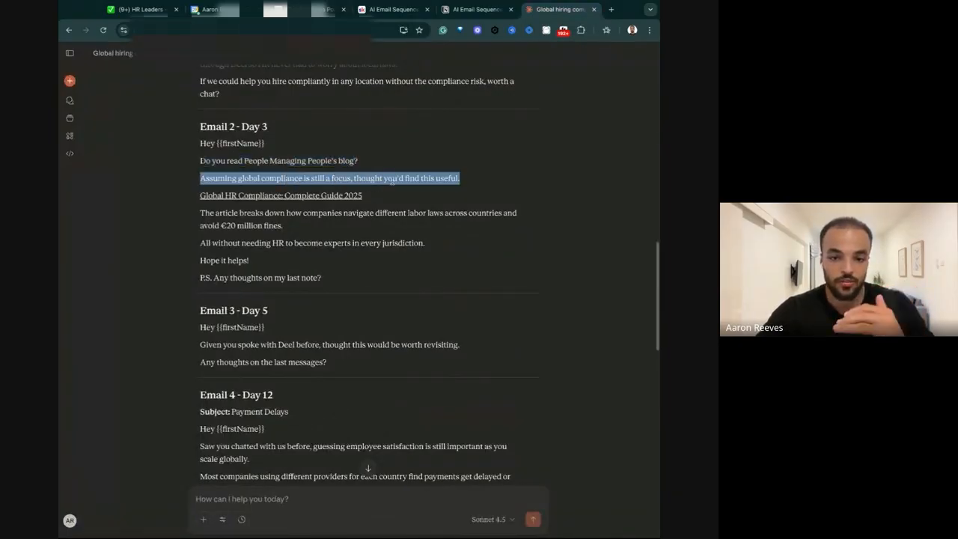
left_click(251, 197)
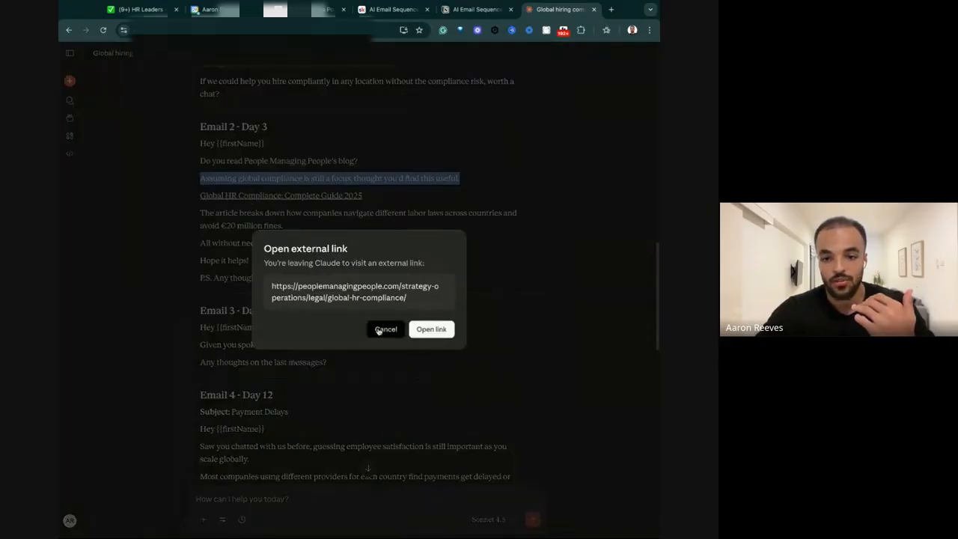
left_click(431, 329)
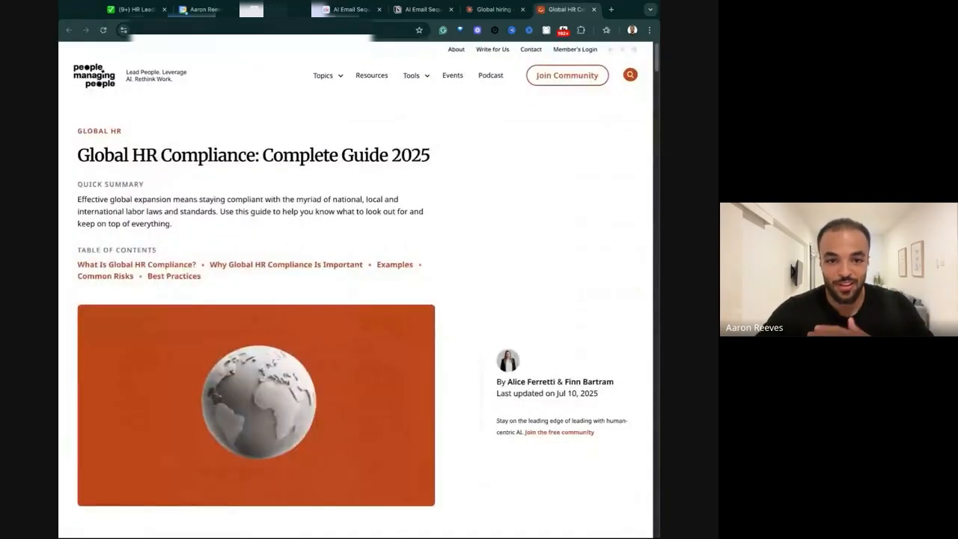
left_click_drag(104, 155, 431, 156)
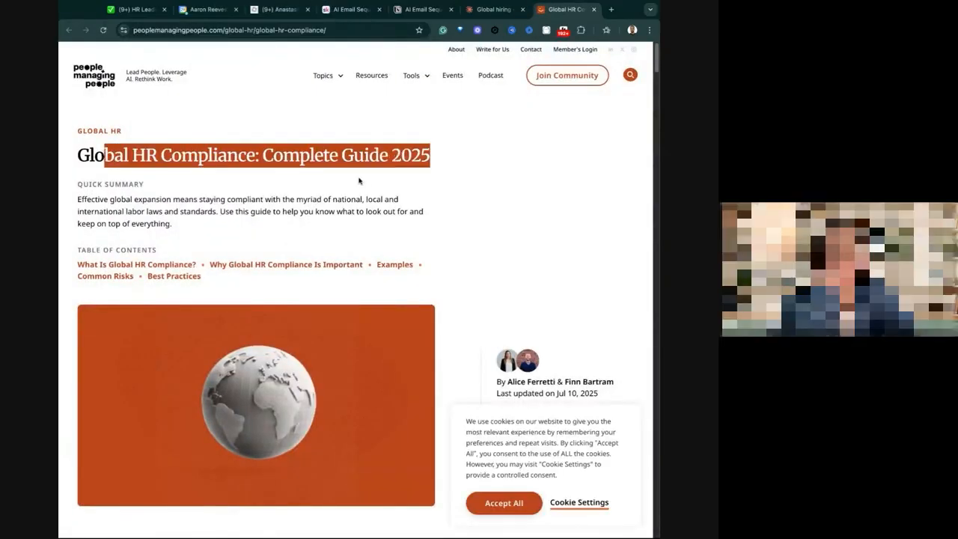
left_click(239, 156)
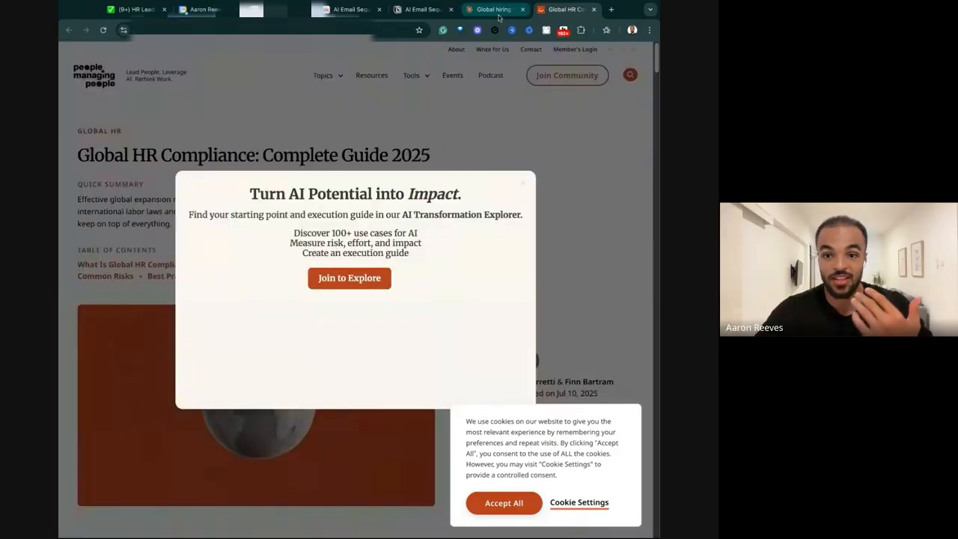
Return to the Claude chat and examine Email 2's article summary, benefit line, sign-off and P.S.
left_click(494, 9)
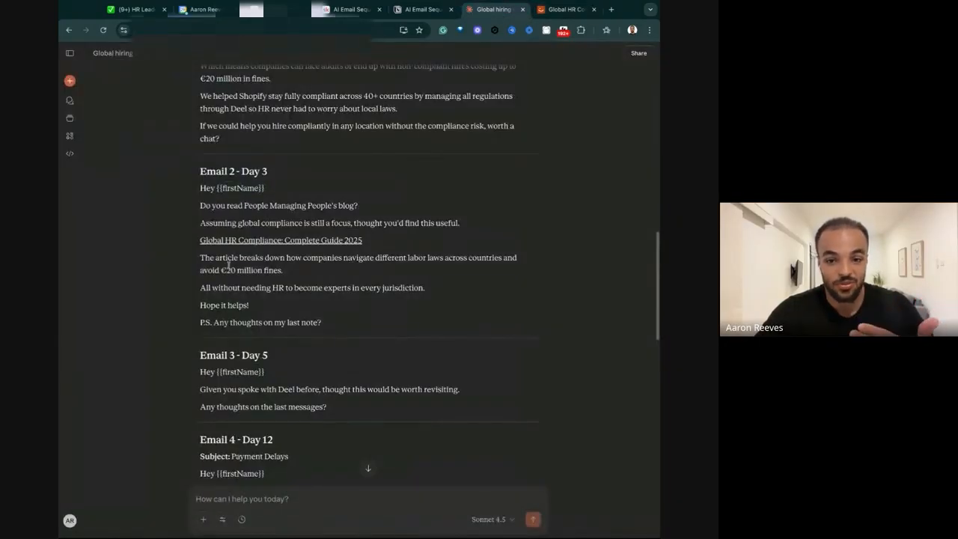
left_click_drag(194, 258, 297, 276)
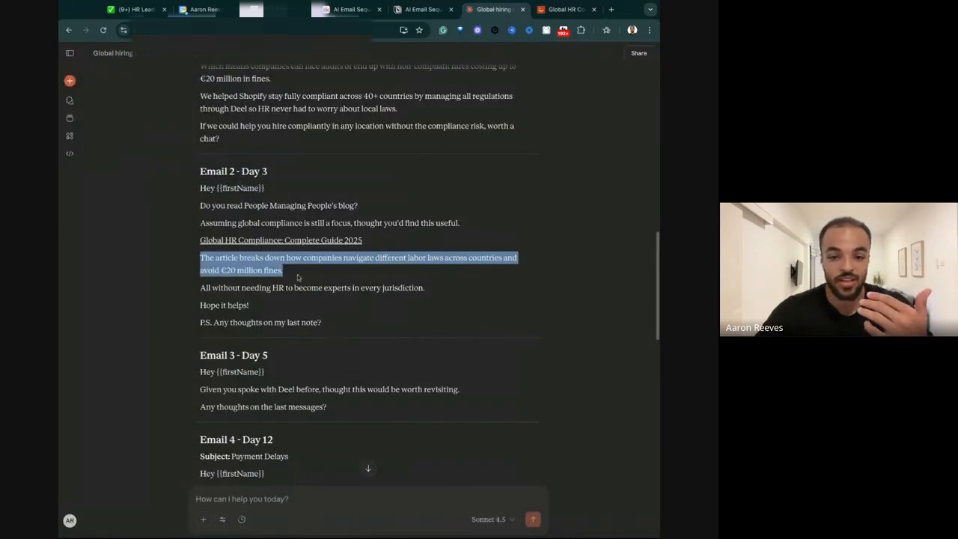
left_click_drag(201, 290, 419, 293)
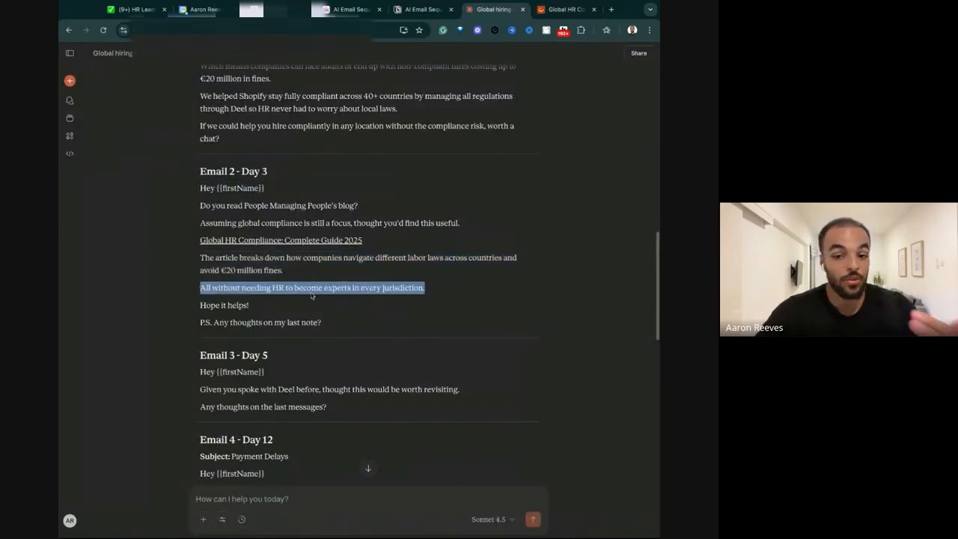
left_click_drag(203, 304, 299, 310)
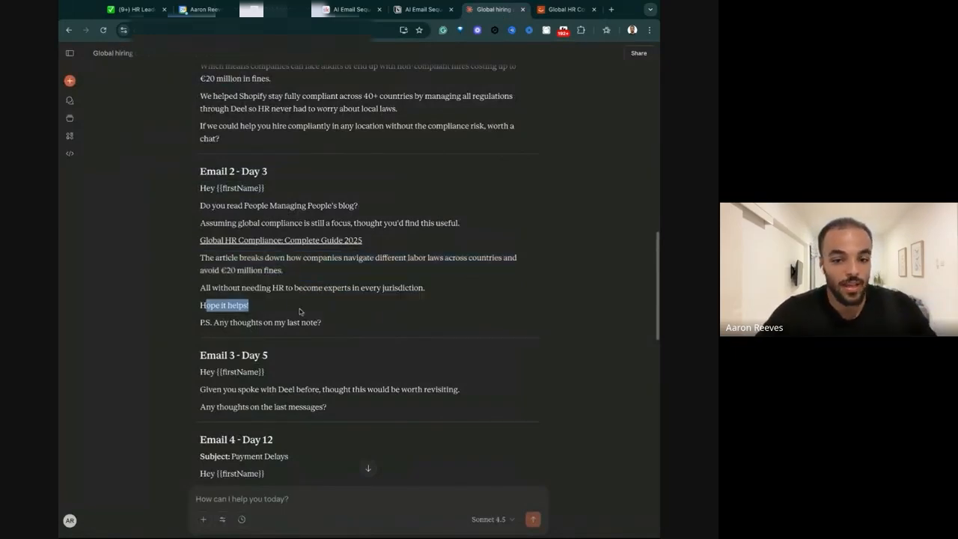
mouse_move(213, 322)
left_mouse_down()
mouse_move(342, 326)
mouse_move(201, 323)
left_mouse_up()
left_click(315, 316)
Copy Email 2's full text from Claude into Notion's "Day 3: Email 2 - 3rd Party Resource" toggle and collapse it.
left_click_drag(340, 332, 201, 188)
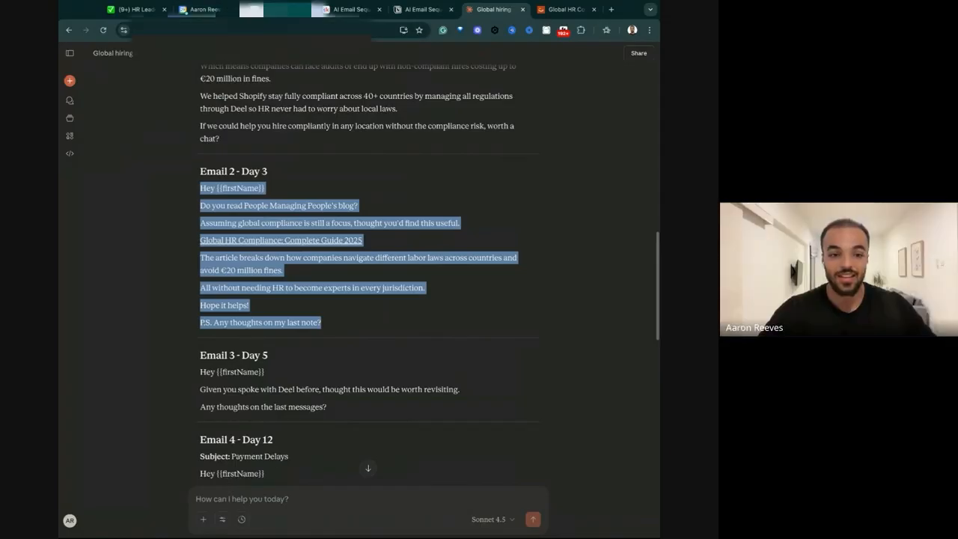
left_click(262, 11)
left_click(188, 220)
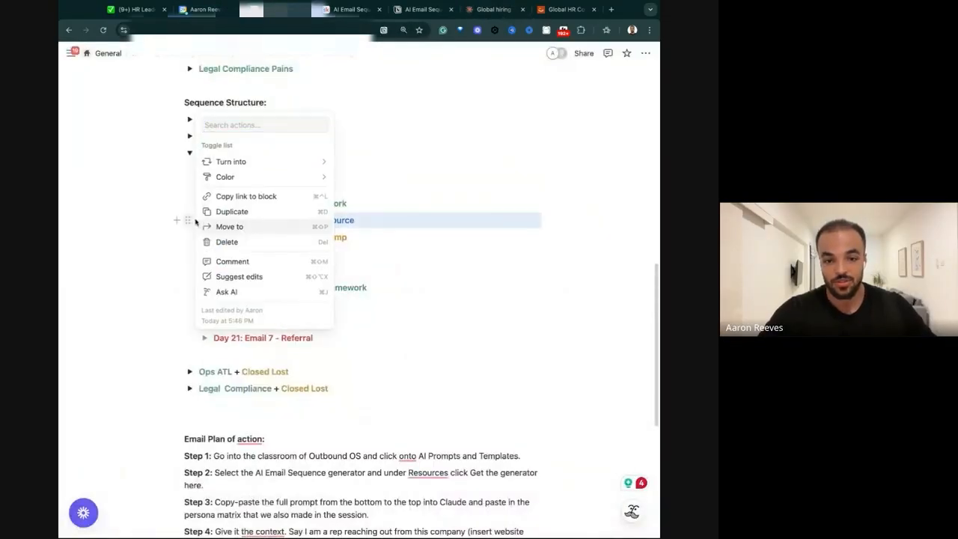
key("Escape")
left_click(203, 220)
left_click(231, 237)
type("Hey {{firstName}} Do you read People Managing People's blog? Assuming global compliance is still a focus, thought you'd find this useful: Global HR Compliance Guide 2025 The article breaks down how companies navigate different labor laws across countries and avoid €20 million fines. All without needing HR to become experts in every jurisdiction. Hope it helps! P.S. Any thoughts on my last note?")
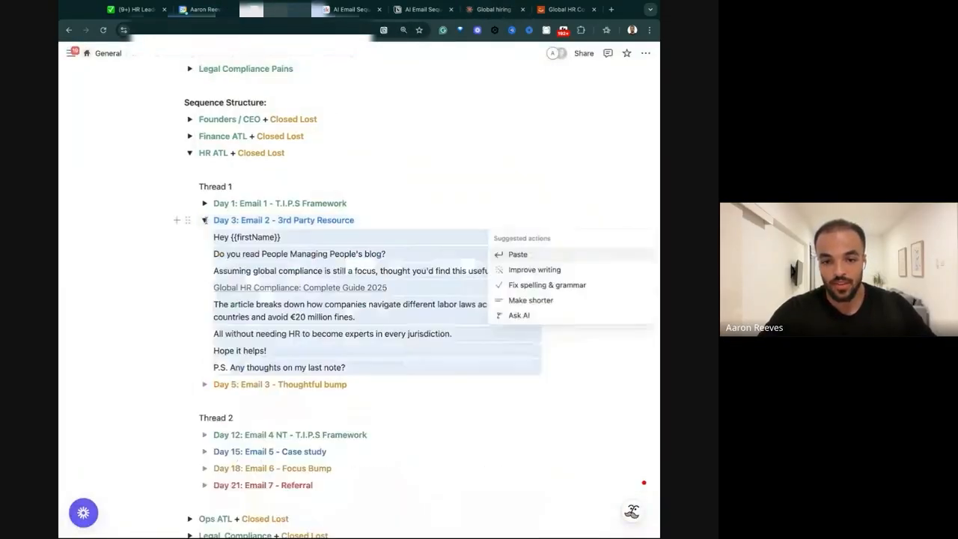
left_click(204, 220)
Copy Email 3 - Day 5's full text from the Claude chat into Notion's "Day 5: Email 3 - Thoughtful bump" toggle.
left_click(511, 9)
scroll(318, 347, "down", 2)
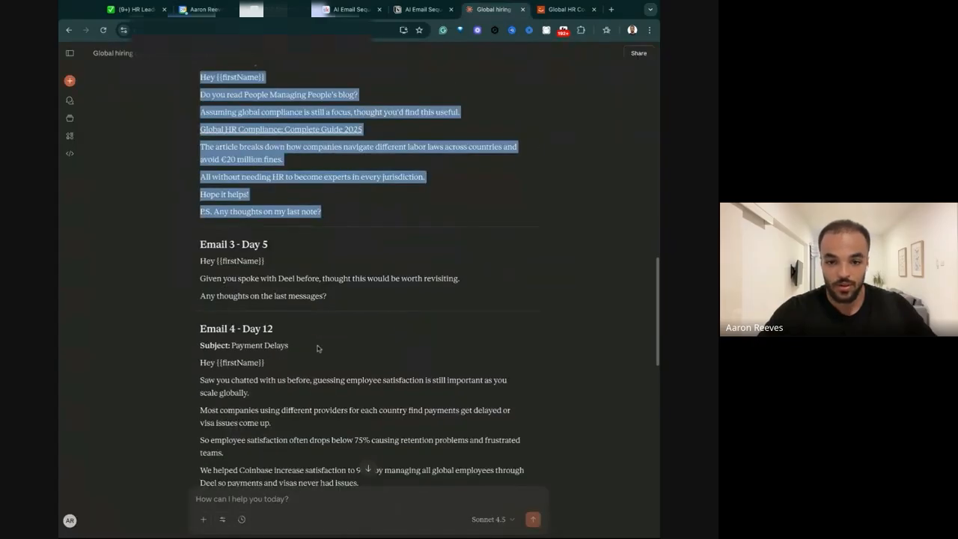
left_click(284, 291)
left_click_drag(321, 274, 200, 279)
left_click(323, 279)
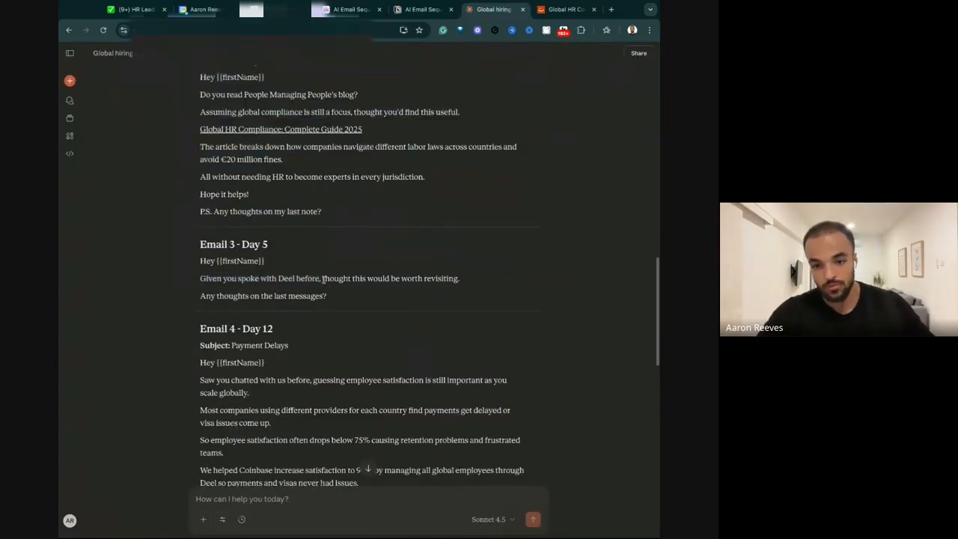
triple_click(363, 303)
left_click_drag(363, 303, 200, 261)
key("ctrl+c")
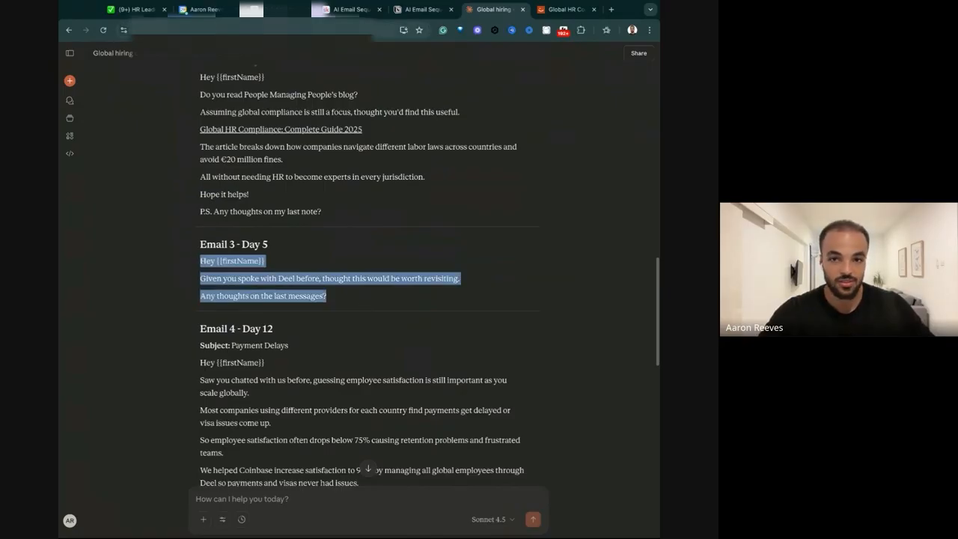
left_click(283, 10)
left_click(203, 237)
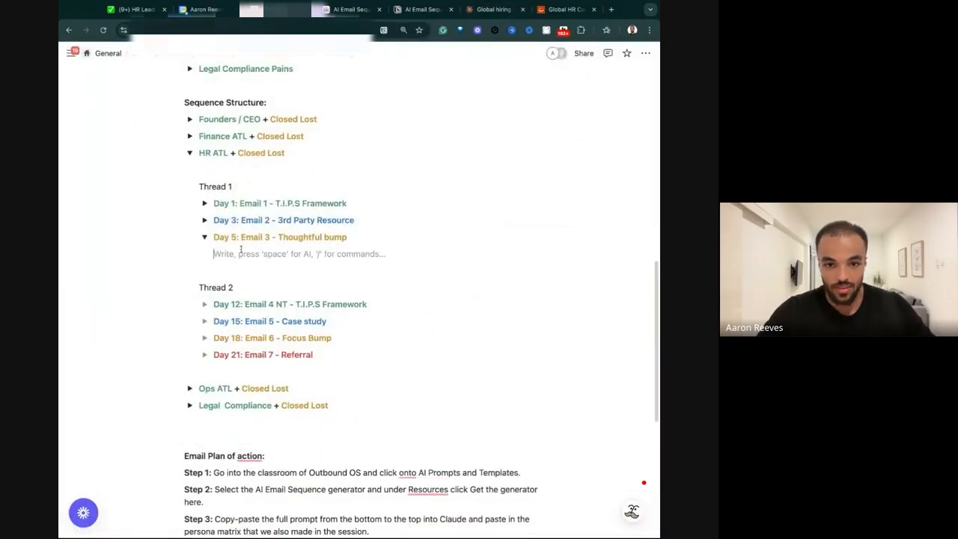
key("ctrl+v")
Expand the Day 1 and Day 3 toggles to review Thread 1's three emails together, and collapse all three toggles.
left_click(204, 220)
left_click(204, 203)
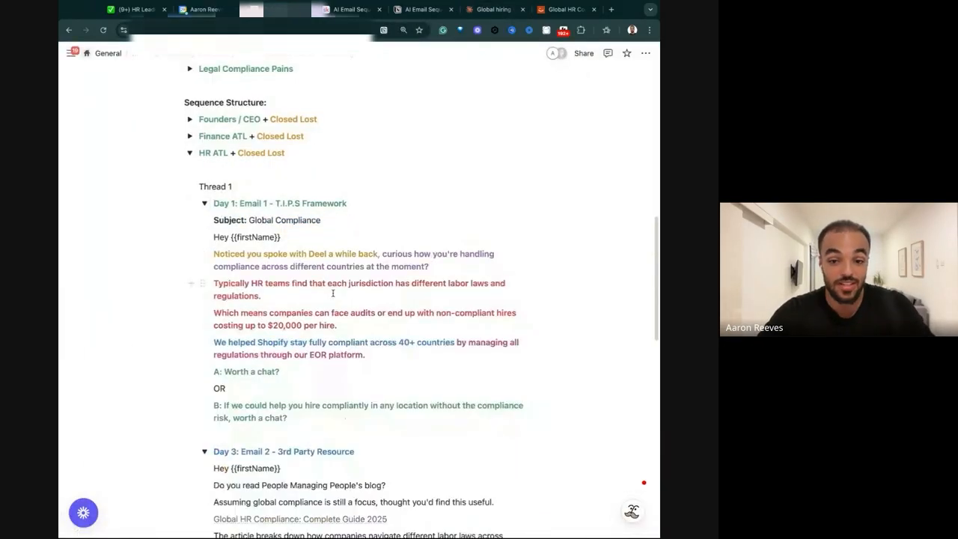
scroll(371, 303, "down", 3)
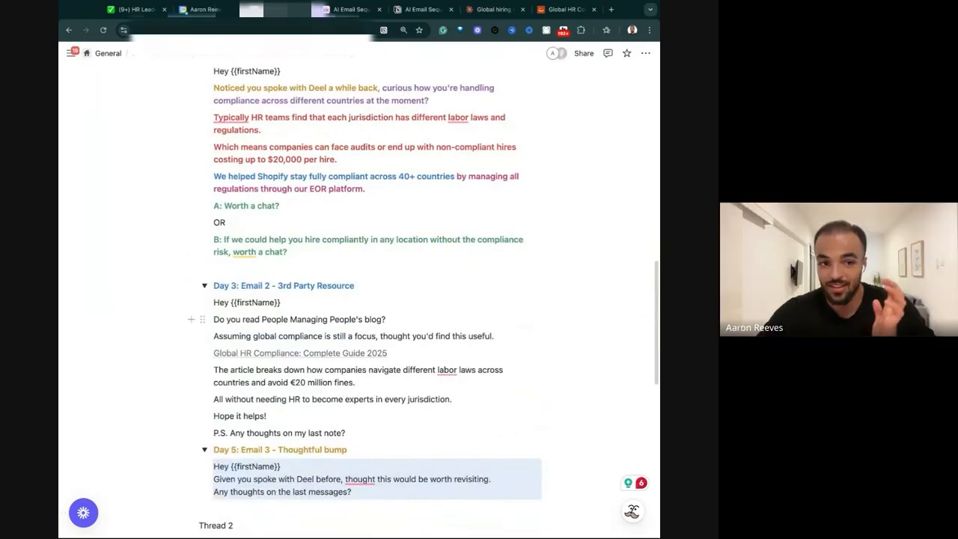
left_click(205, 448)
left_click(204, 285)
scroll(205, 285, "up", 2)
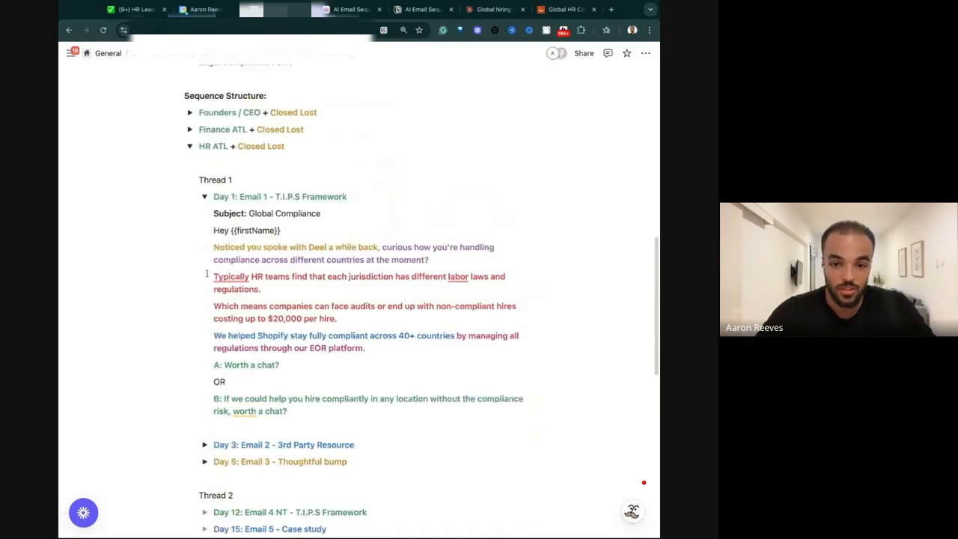
left_click(205, 196)
Switch to the Claude chat and select Email 4 - Day 12's body from the greeting through "Think this could help your team?".
left_click(493, 9)
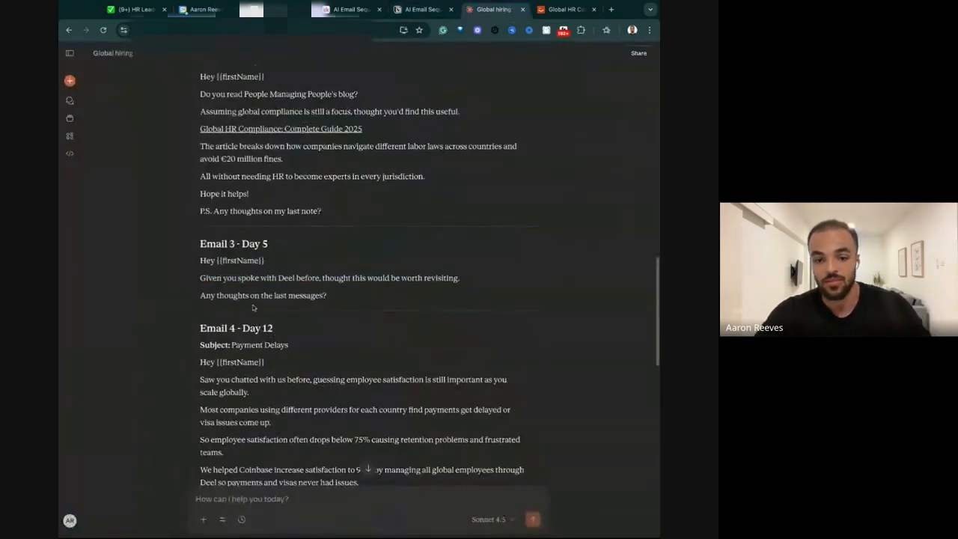
scroll(268, 208, "down", 2)
scroll(222, 241, "down", 1)
left_click_drag(199, 216, 317, 355)
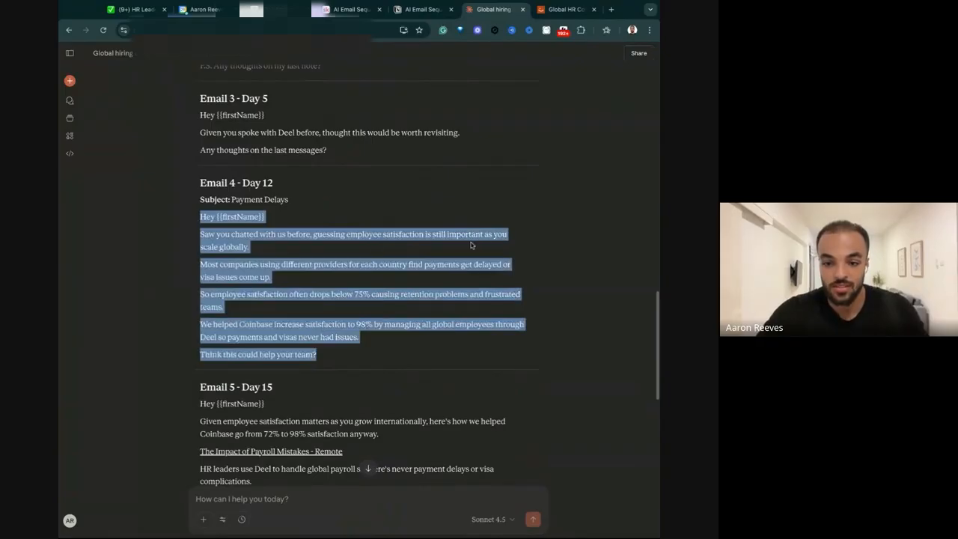
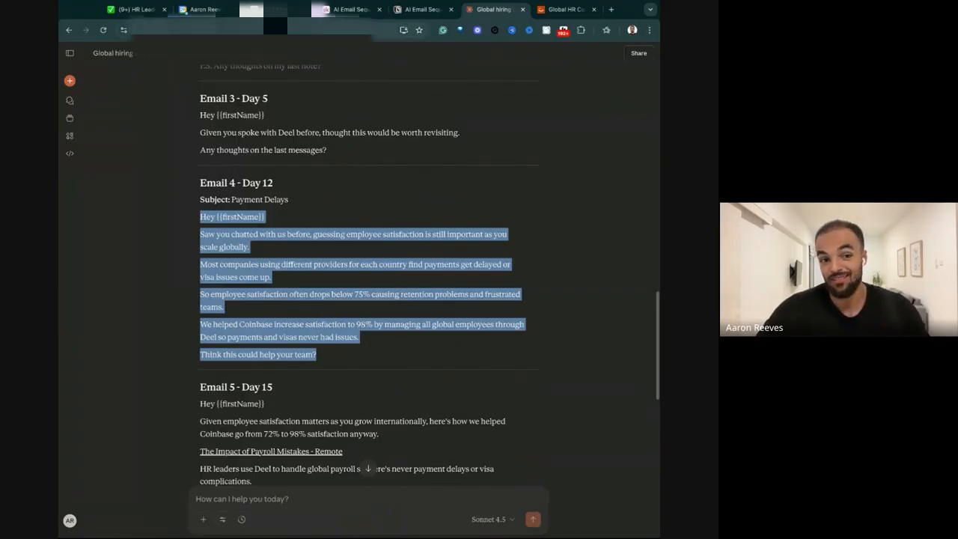
Switch to Notion and paste the copied Email 4 body into the empty "Day 12: Email 4 NT - T.I.P.S Framework" toggle.
key("ctrl+shift+Tab")
left_click(206, 283)
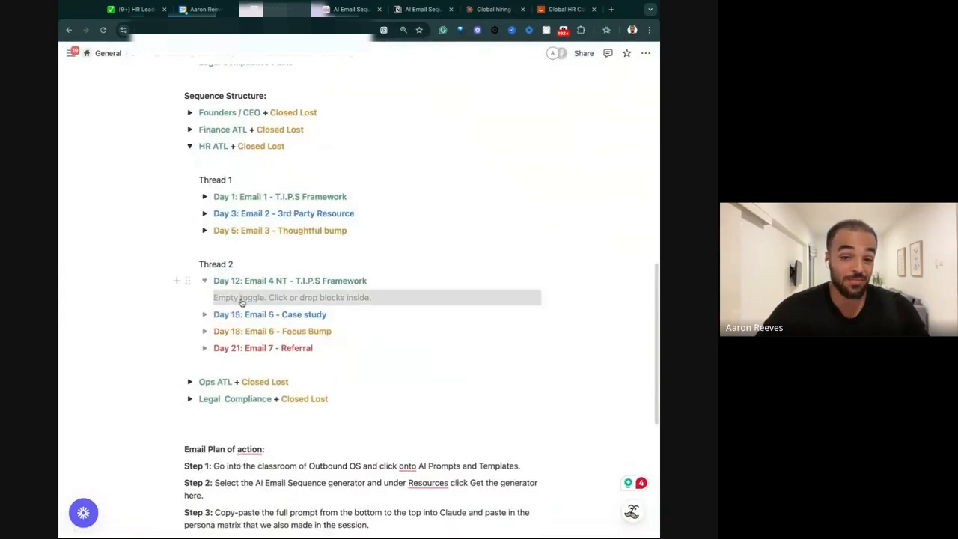
left_click(217, 297)
key("ctrl+v")
Split the pasted Day 12 email into a separate block for each paragraph, from the greeting to the closing question, and collapse its toggle.
left_click(215, 310)
key("BackSpace")
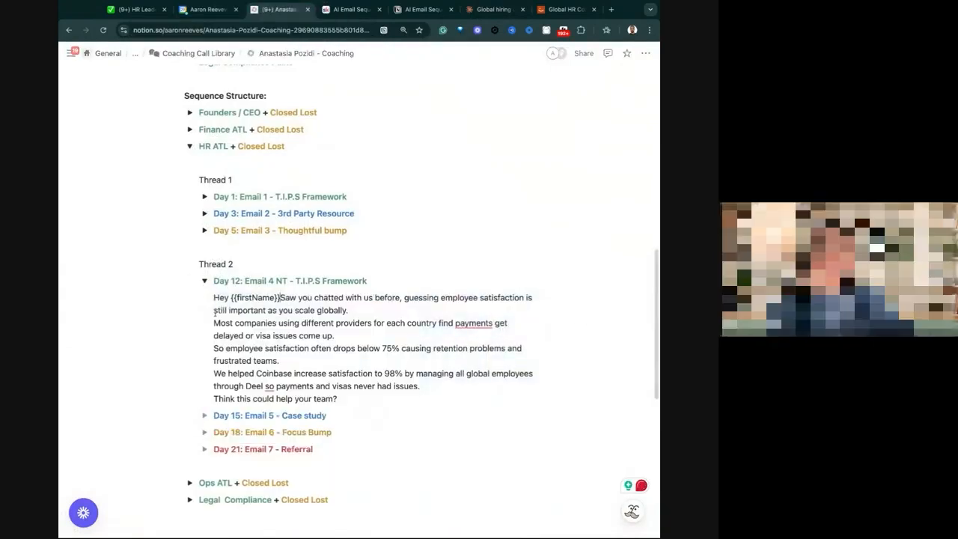
key("Return")
left_click(214, 342)
key("BackSpace")
key("Return")
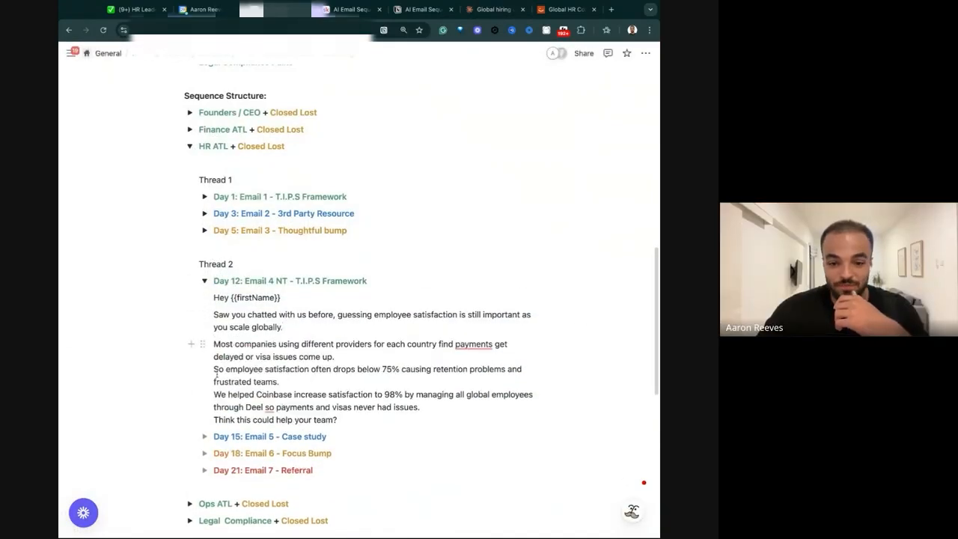
left_click(214, 369)
key("BackSpace")
key("Return")
left_click(216, 398)
key("BackSpace")
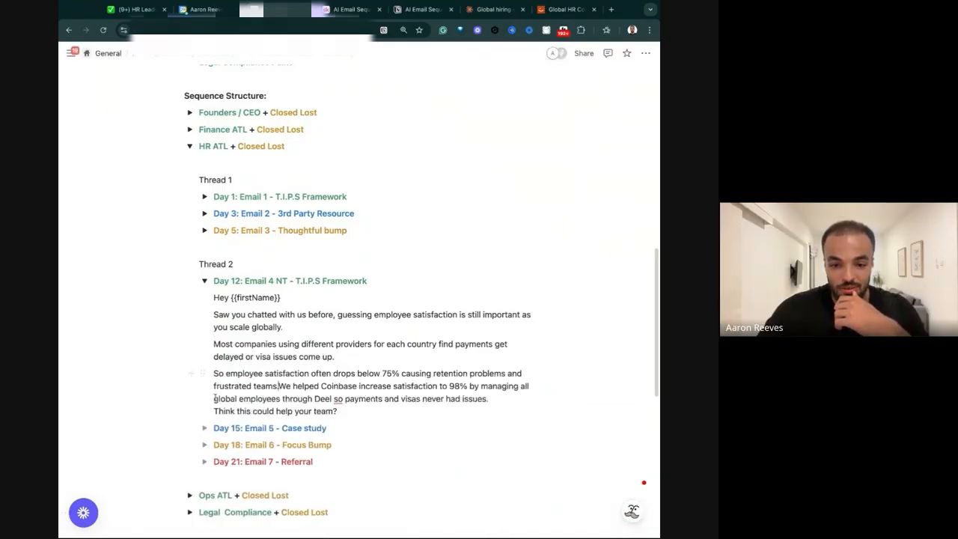
key("Return")
left_click(214, 427)
key("BackSpace")
key("Return")
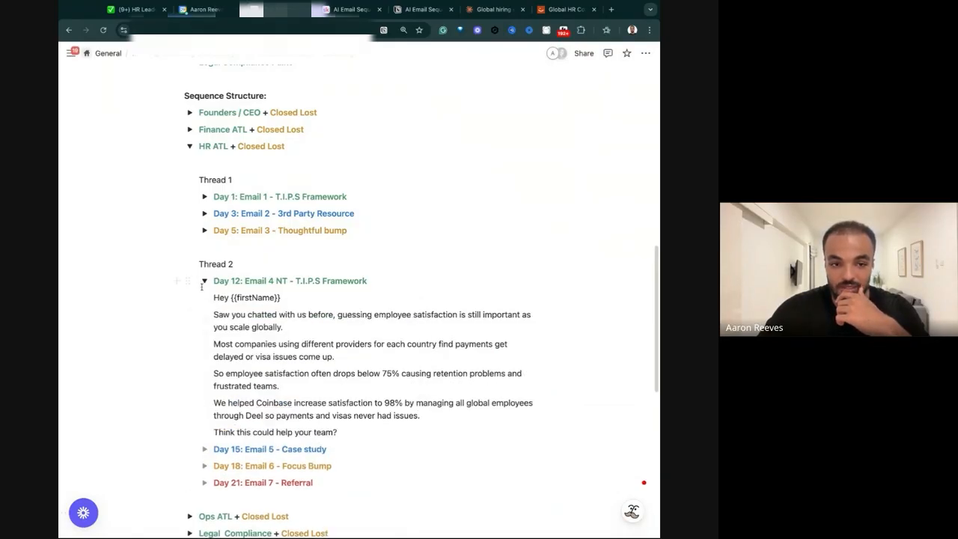
left_click(204, 281)
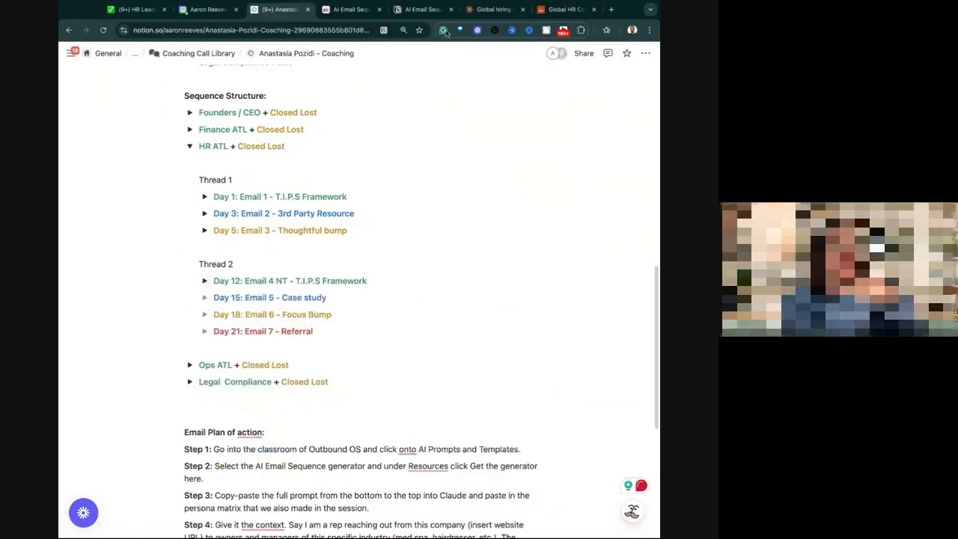
Copy Email 5 - Day 15's full text from the Claude chat into Notion's "Day 15: Email 5 - Case study" toggle and collapse it.
left_click(490, 9)
scroll(323, 282, "down", 3)
left_click_drag(313, 291, 200, 213)
left_click_drag(309, 294, 200, 193)
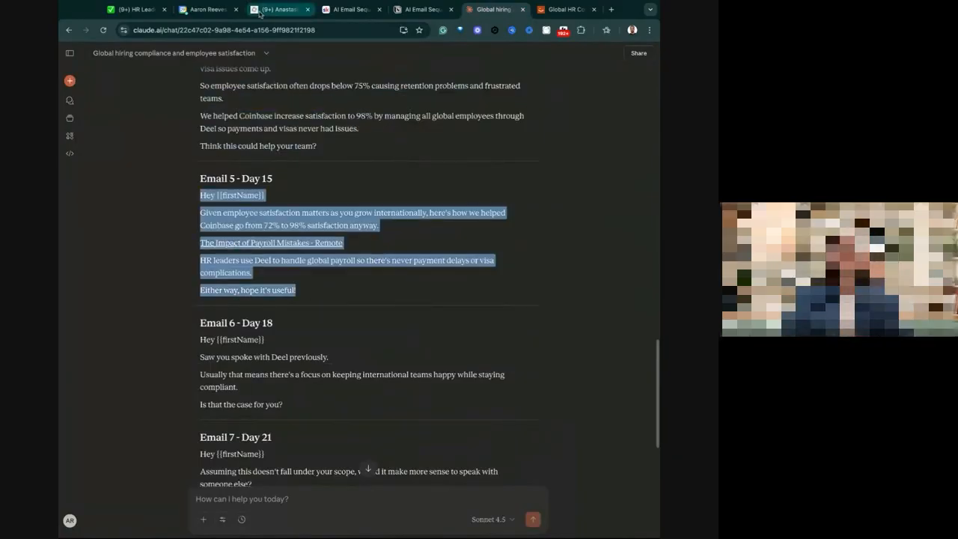
left_click(277, 9)
left_click(203, 298)
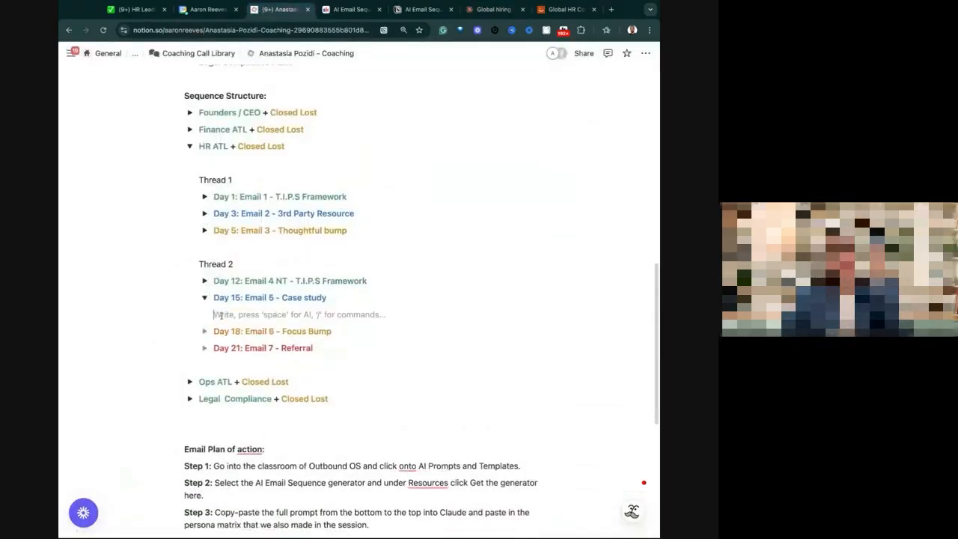
key("super+v")
left_click(224, 331)
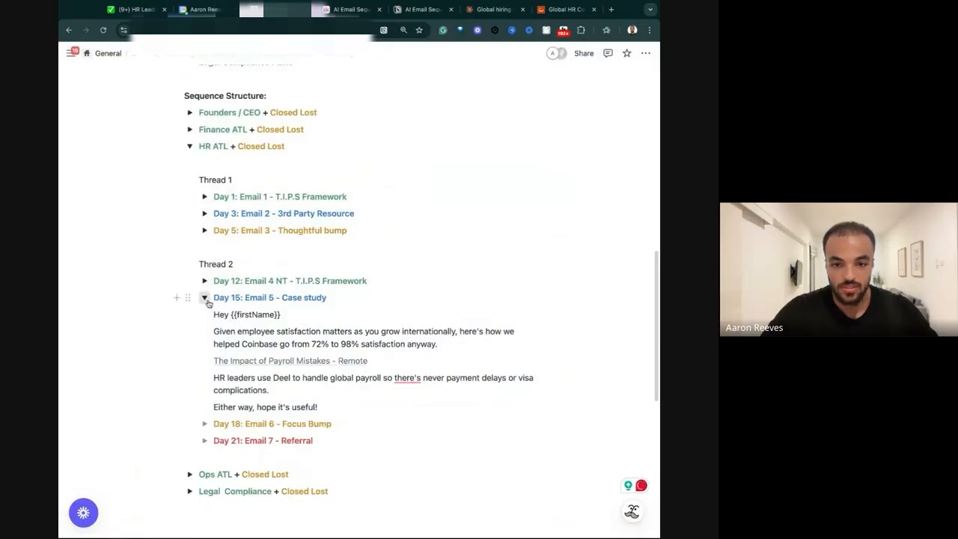
left_click(204, 297)
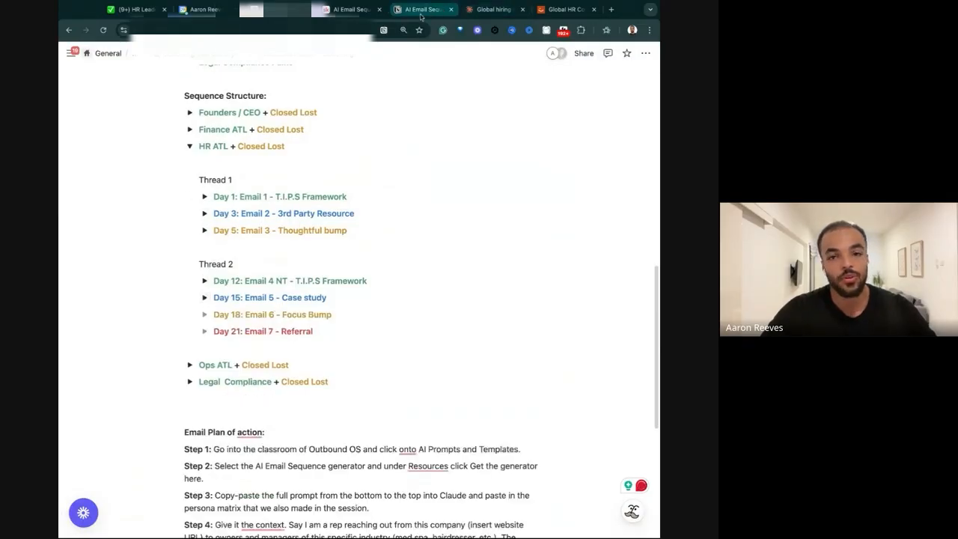
left_click(361, 11)
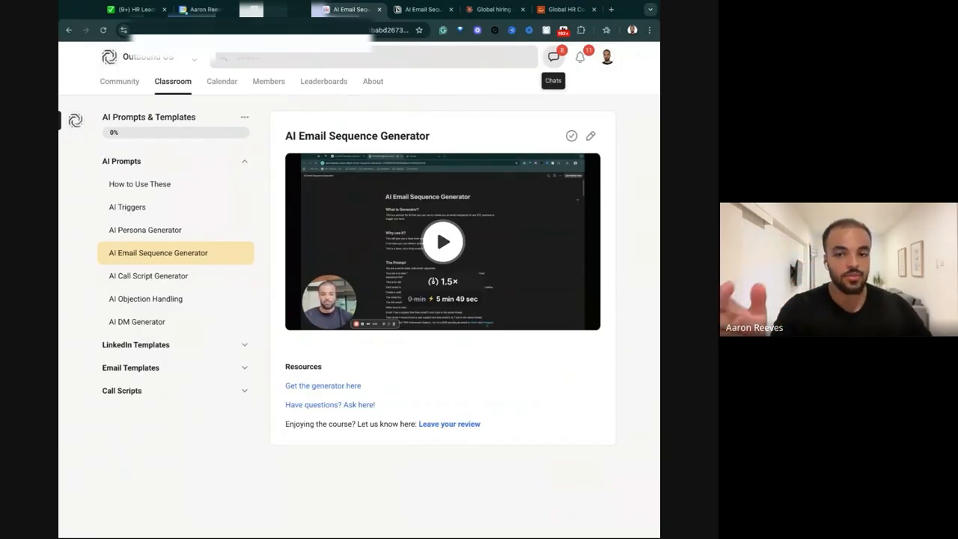
left_click(270, 8)
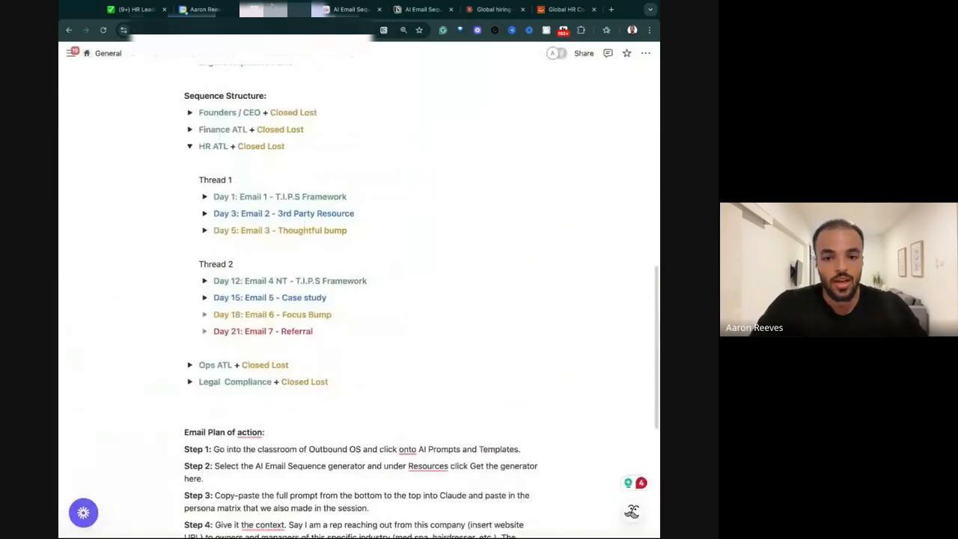
left_click(422, 9)
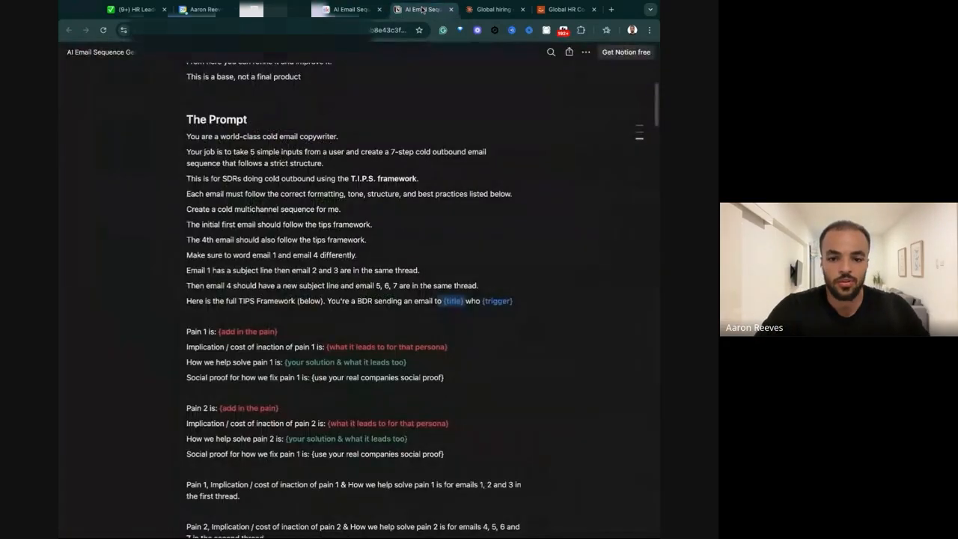
Copy Email 6 - Day 18's full text from the Claude chat into Notion's "Day 18: Email 6 - Focus Bump" toggle and collapse it.
left_click(494, 9)
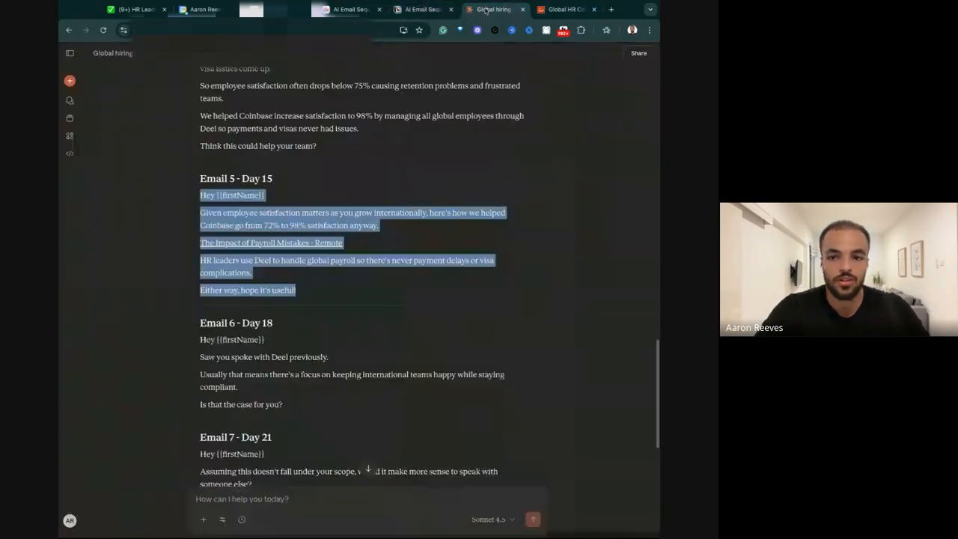
scroll(440, 173, "down", 1)
left_click_drag(284, 345, 200, 278)
key("ctrl+c")
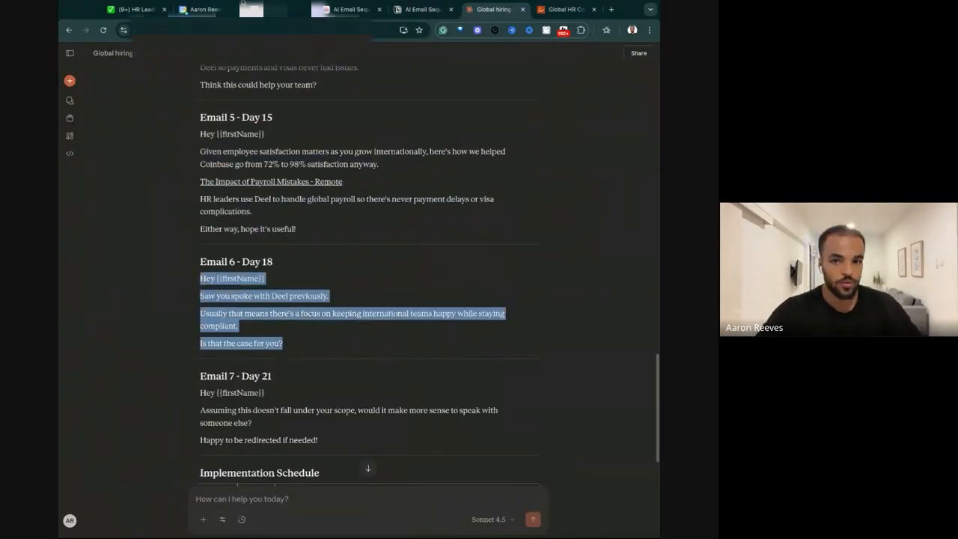
left_click(202, 9)
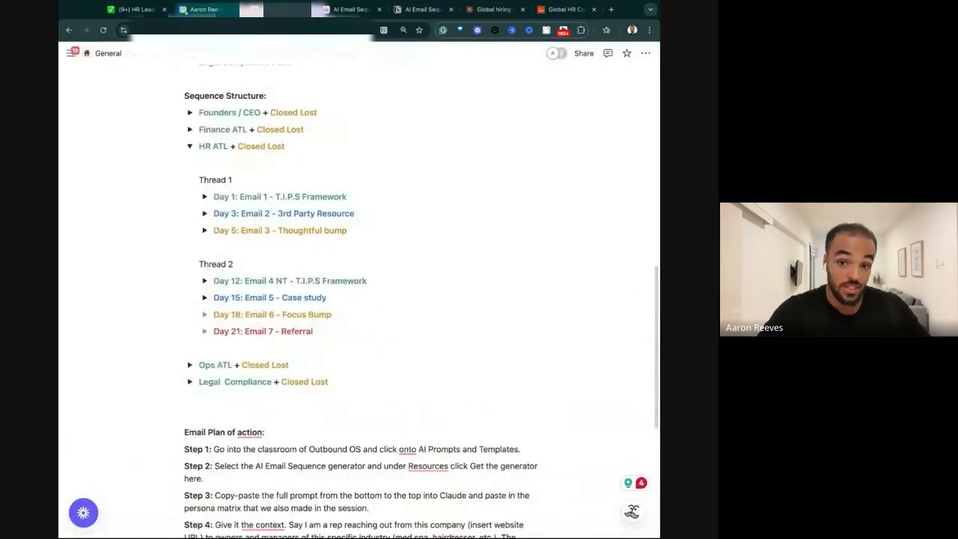
left_click(204, 314)
left_click(240, 331)
key("ctrl+v")
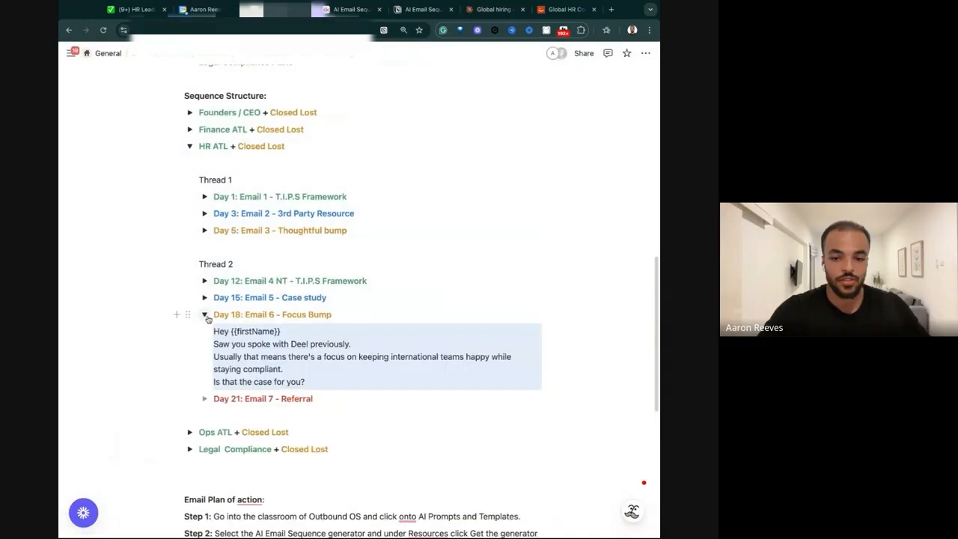
left_click(207, 317)
Copy Email 7 - Day 21's full text from the Claude chat into Notion's "Day 21: Email 7 - Referral" toggle and collapse it.
left_click(494, 9)
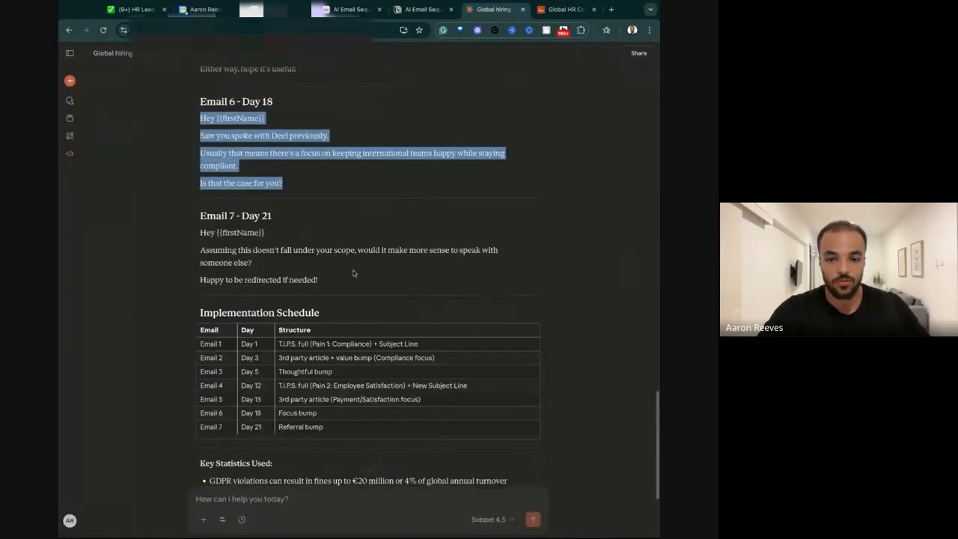
left_click_drag(198, 229, 333, 279)
key("ctrl+c")
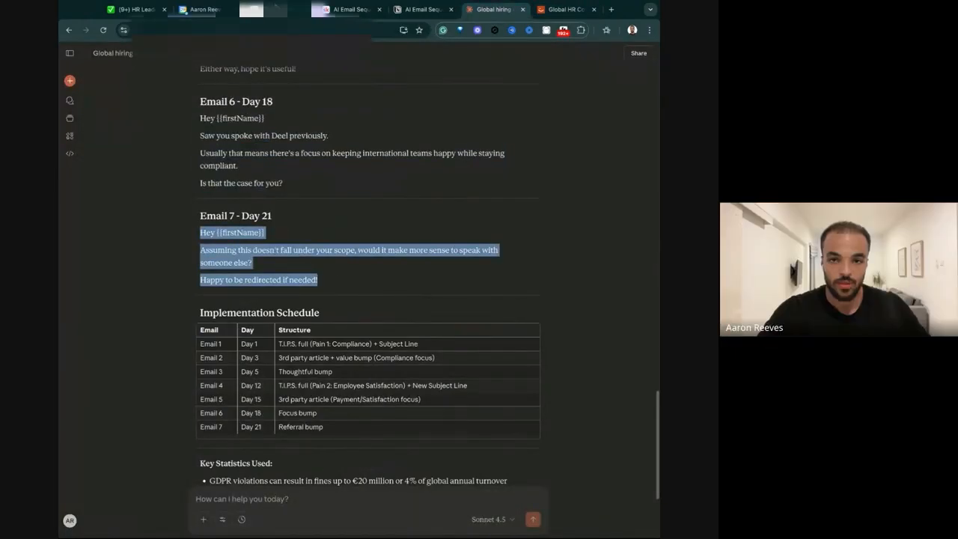
left_click(273, 9)
left_click(204, 330)
left_click(222, 348)
key("ctrl+v")
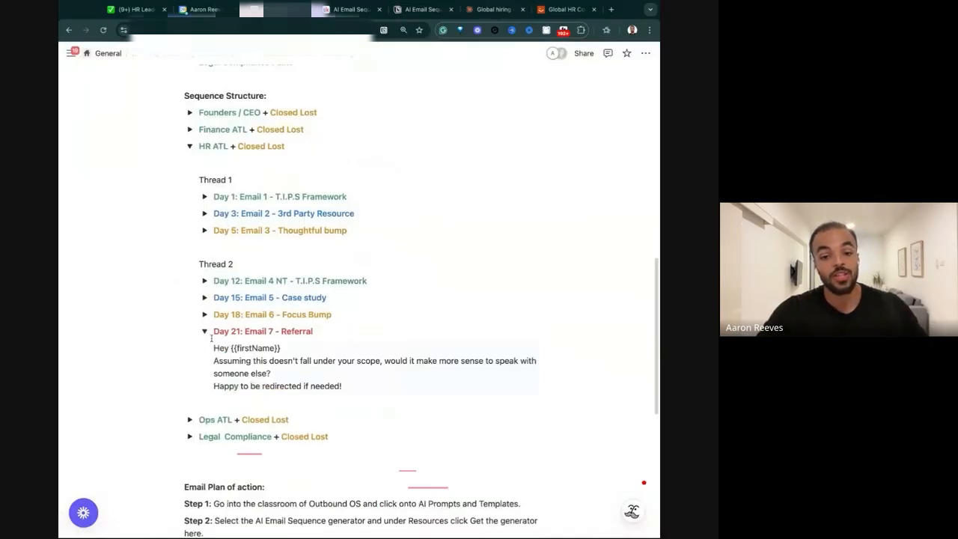
left_click(204, 331)
Collapse the "HR ATL + Closed Lost" toggle and add a green check mark emoji to the end of its title.
scroll(189, 194, "up", 1)
left_click(189, 194)
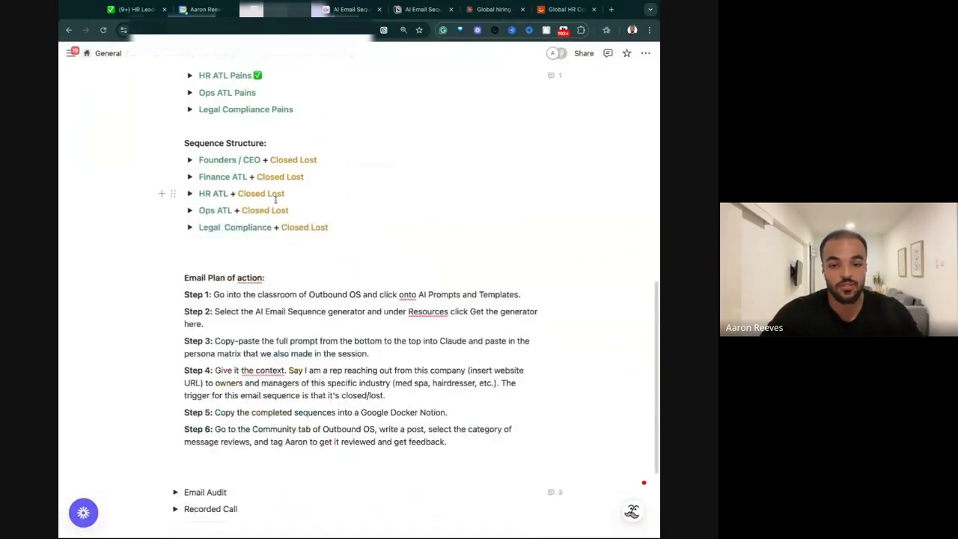
left_click(293, 193)
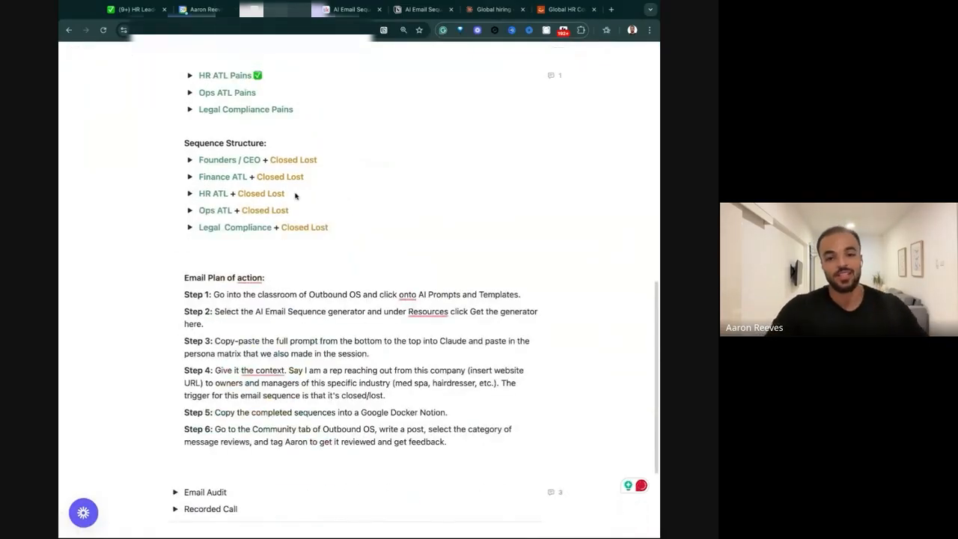
type("✅")
double_click(269, 178)
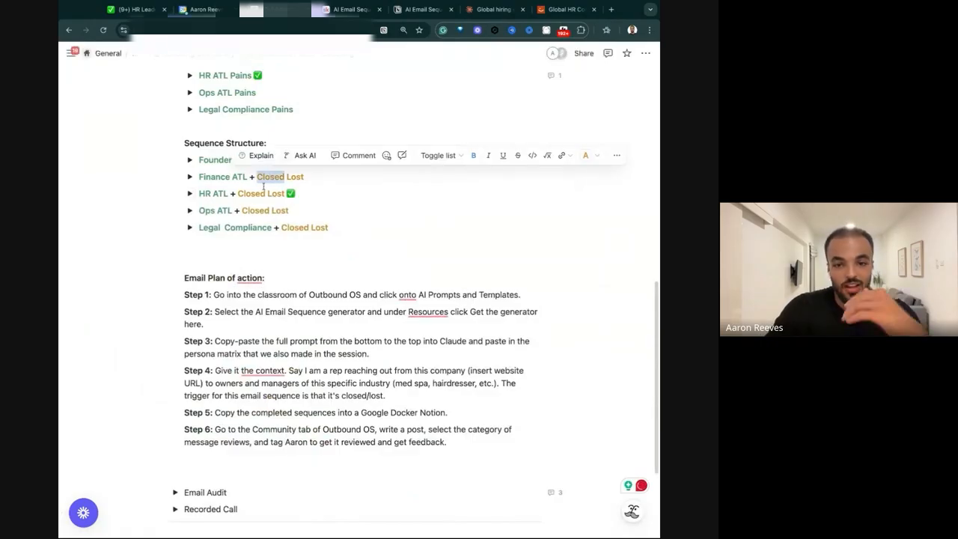
left_click(286, 199)
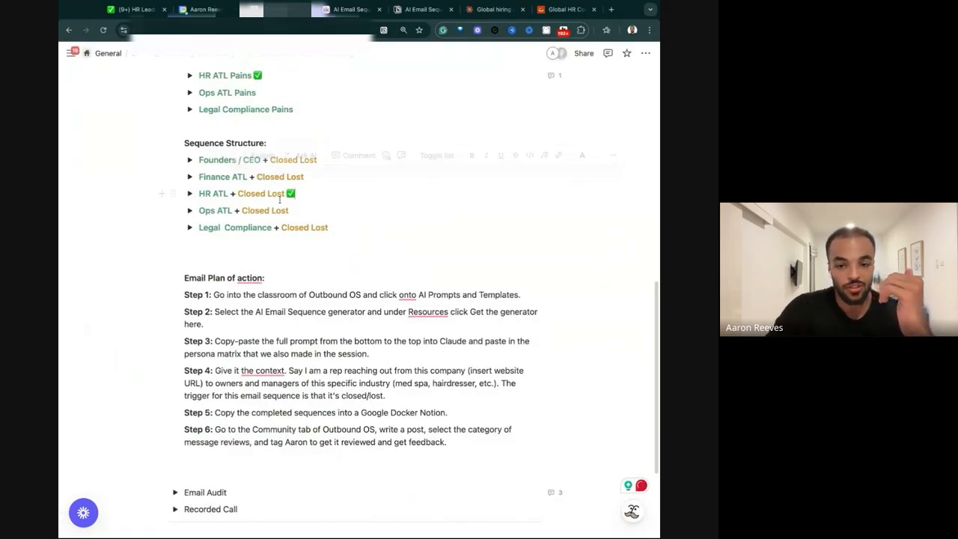
Reopen the HR ATL sequence's Day 1 email, highlight "Noticed you spoke with Deel a while back" for discussion, and collapse both toggles.
left_click(191, 194)
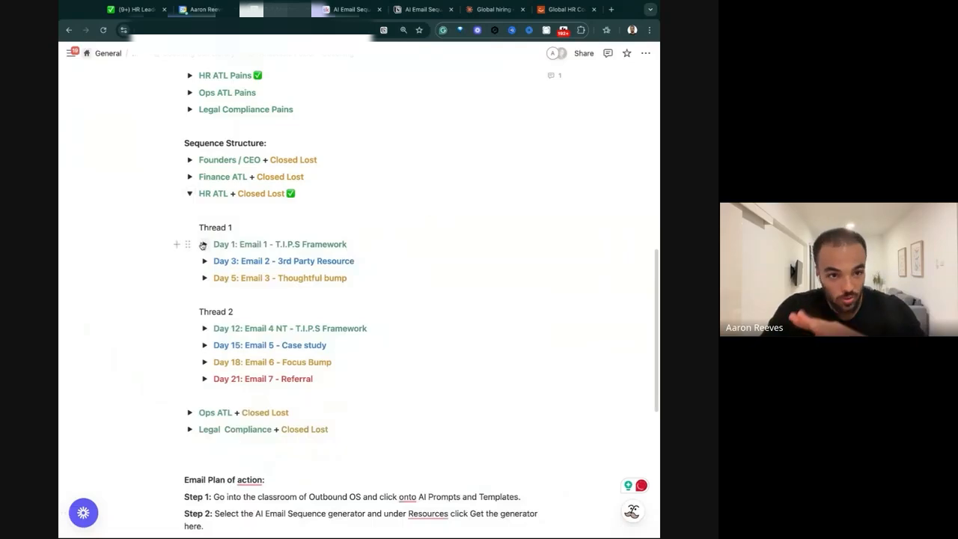
left_click(203, 245)
left_click_drag(213, 294, 380, 294)
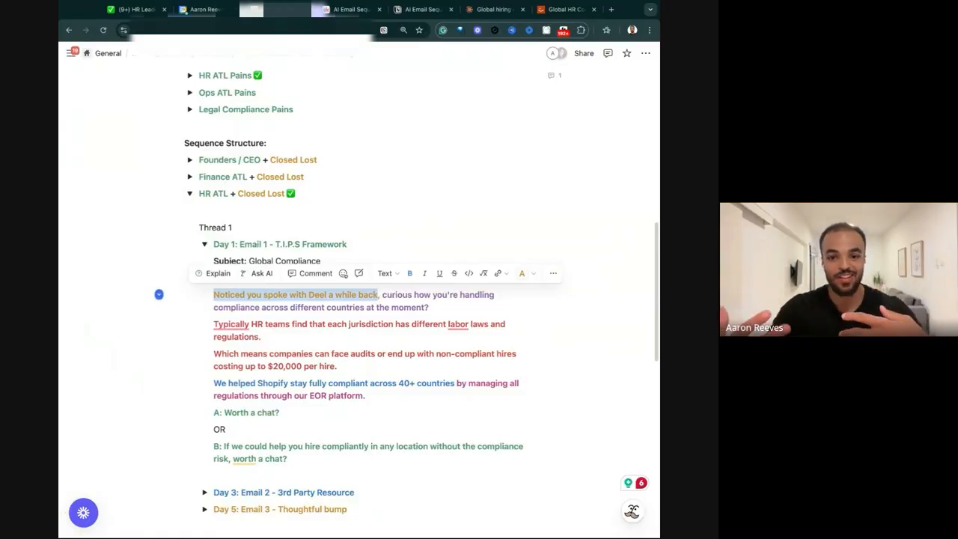
left_click(325, 302)
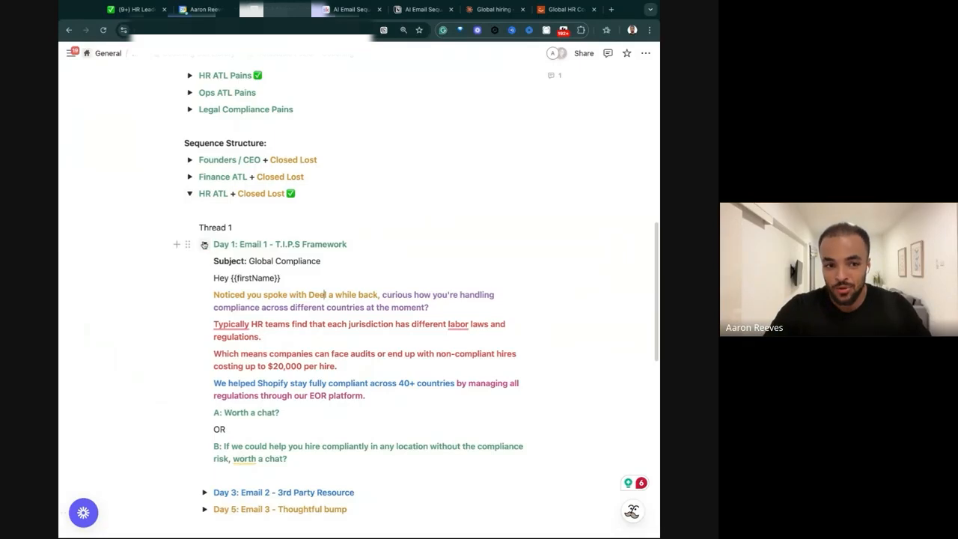
left_click(206, 244)
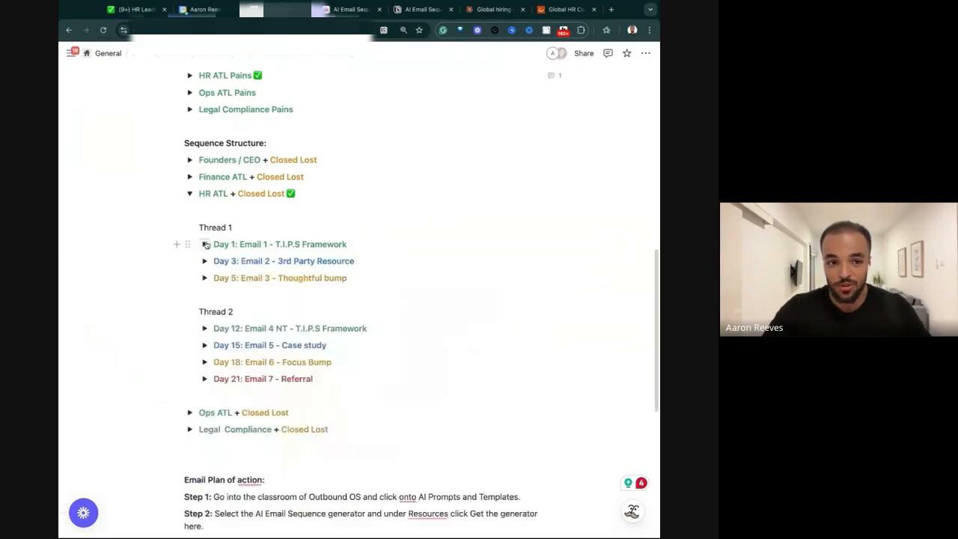
left_click(191, 196)
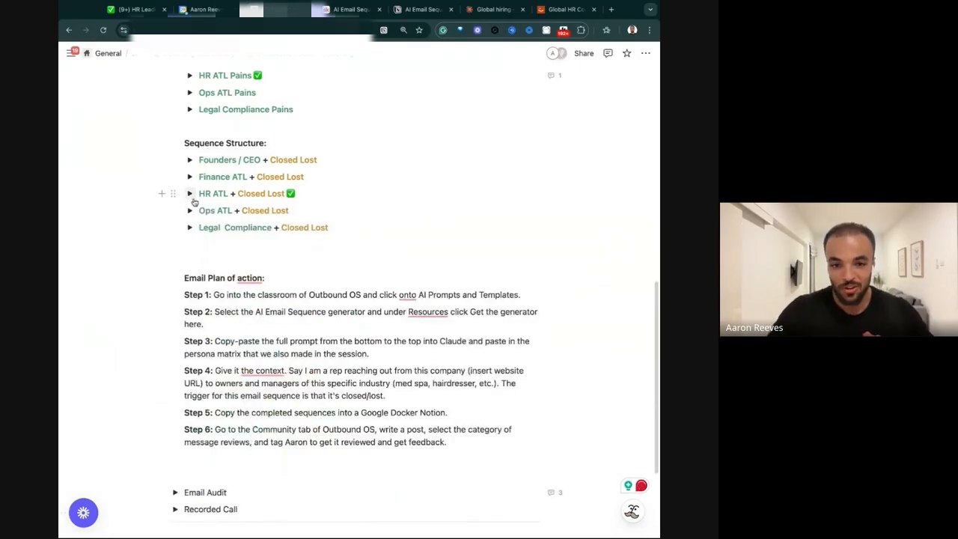
Remove one blank line above the "Email Plan of action:" heading.
left_click(204, 261)
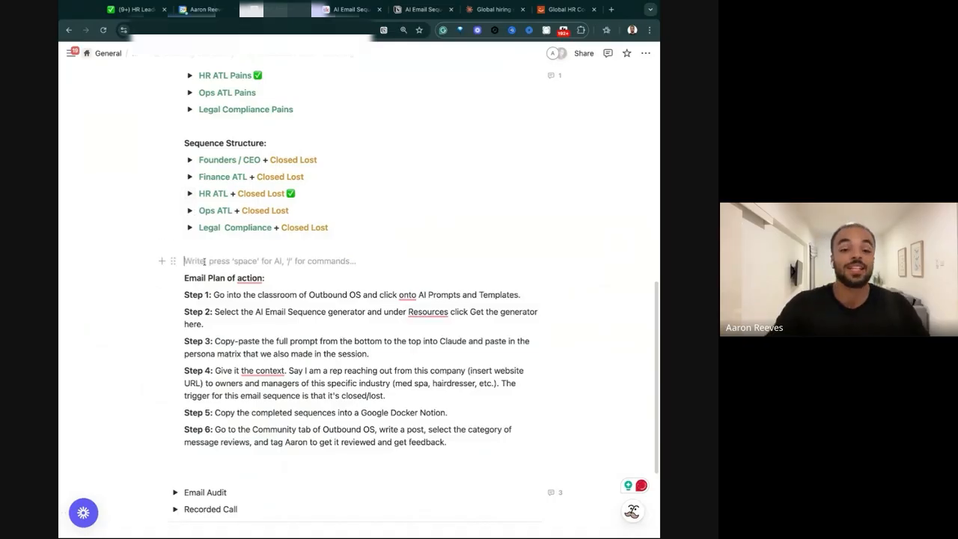
scroll(232, 264, "down", 1)
mouse_move(241, 262)
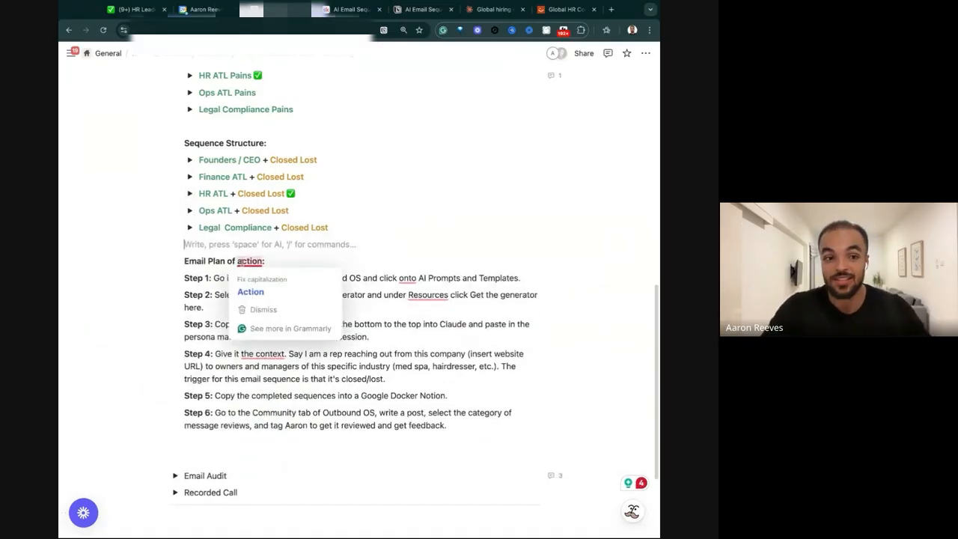
left_click(352, 214)
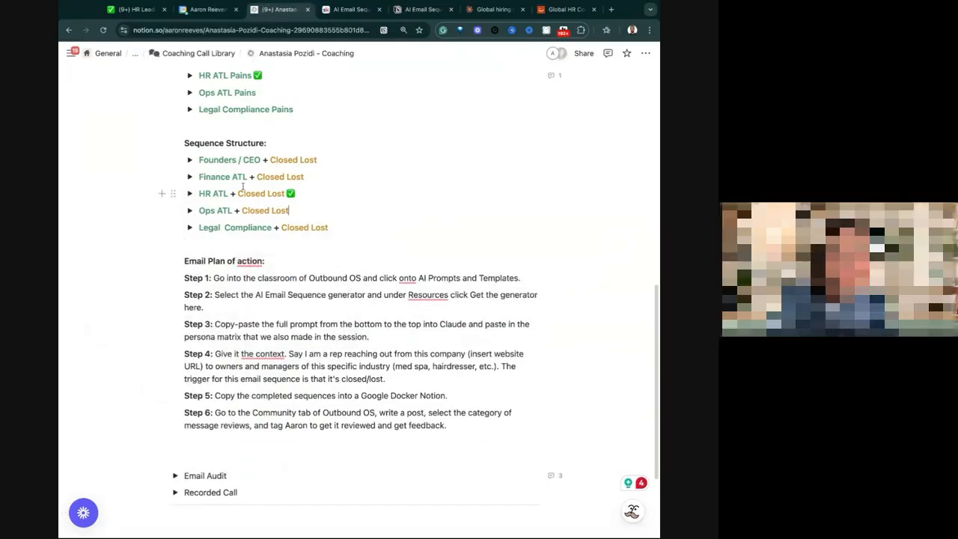